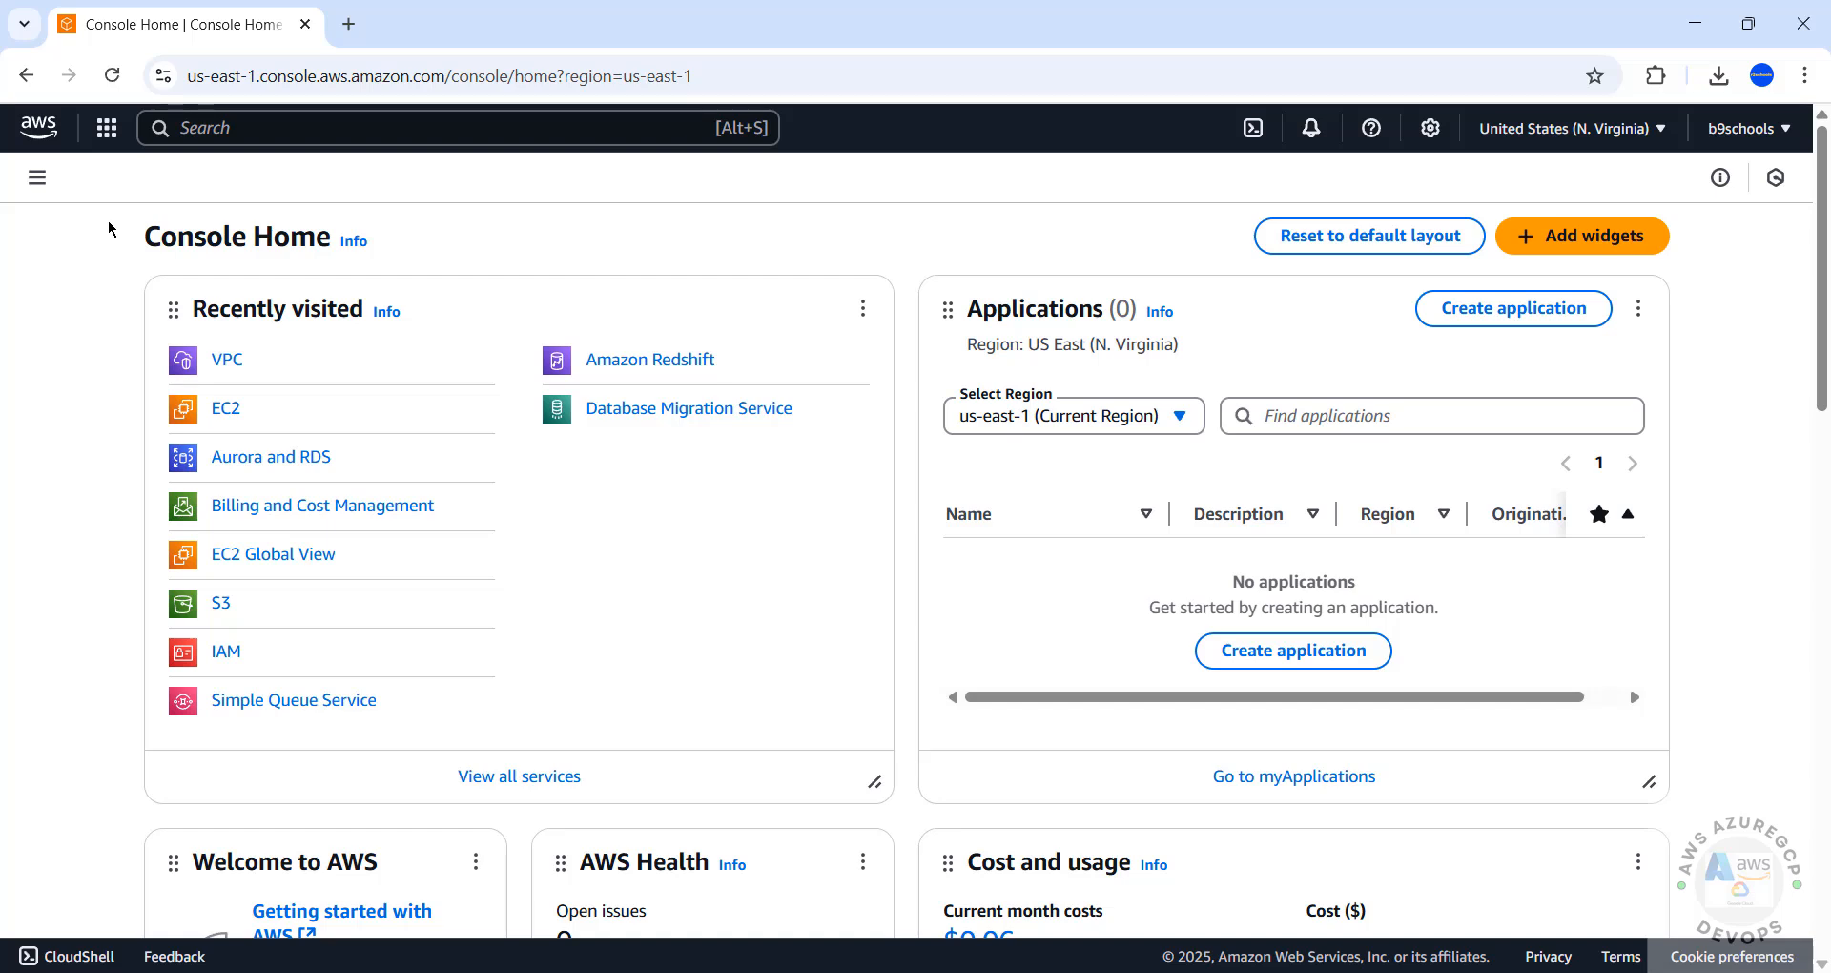
Check the list of AWS regions available in the console.
click(1575, 133)
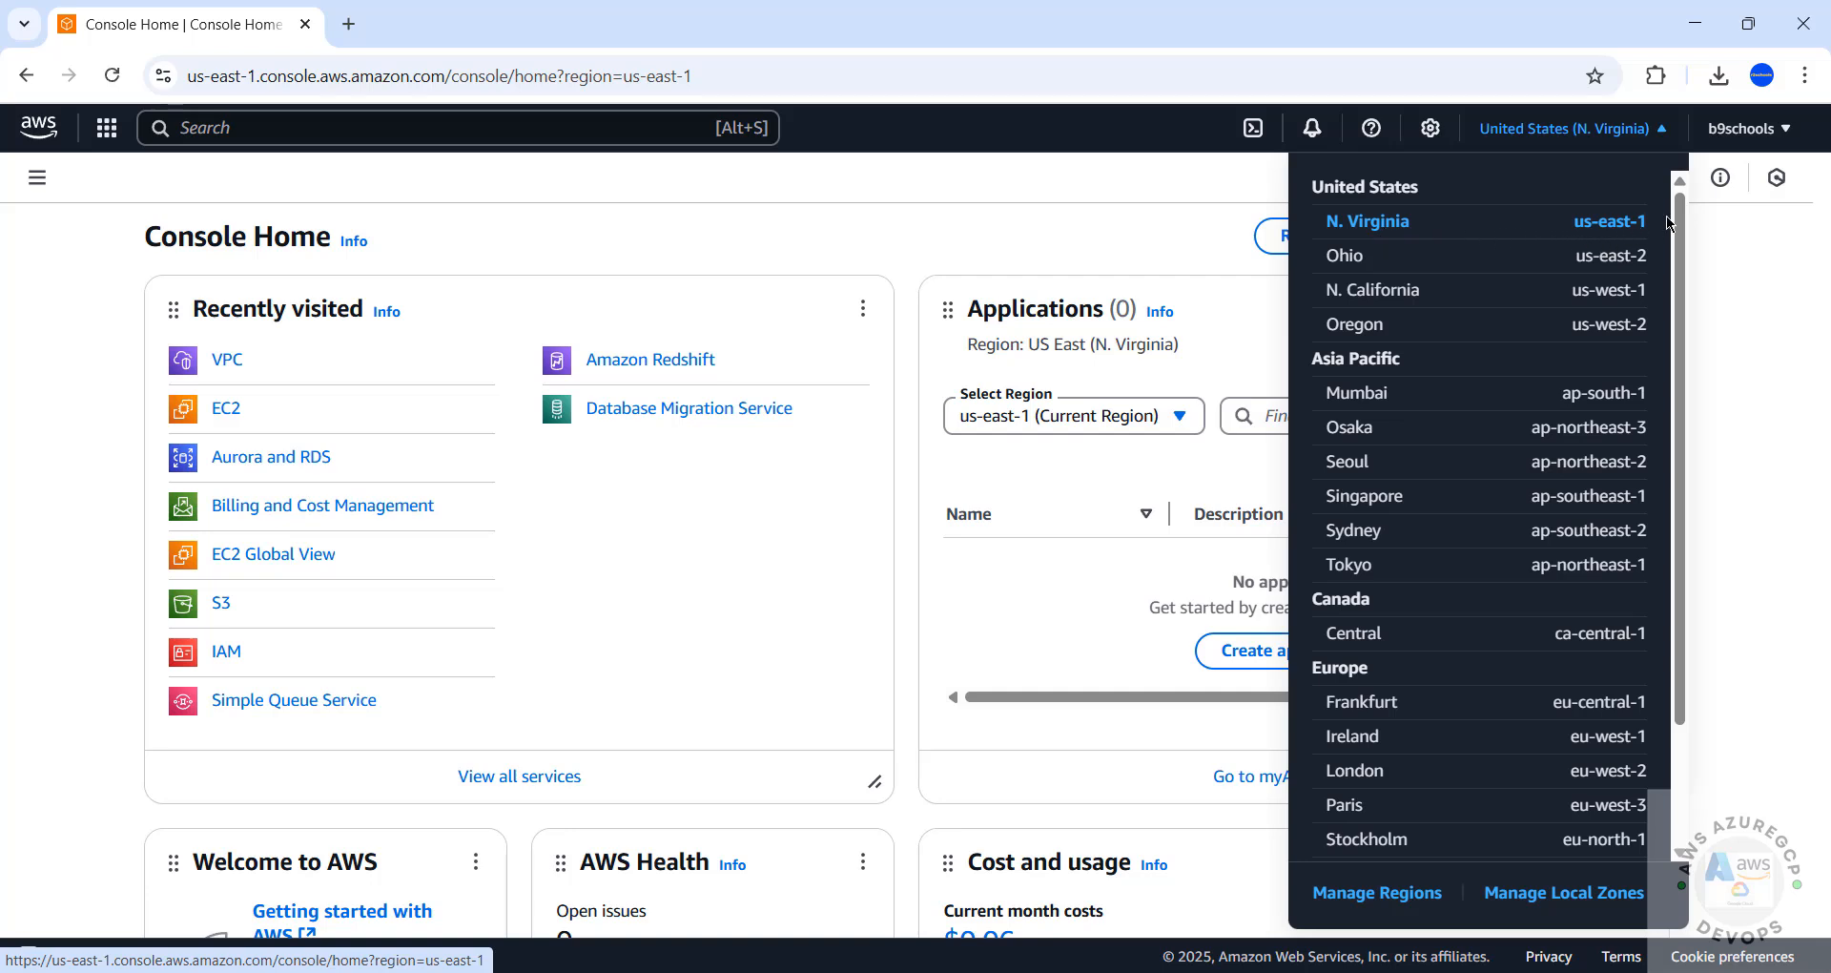
click(629, 177)
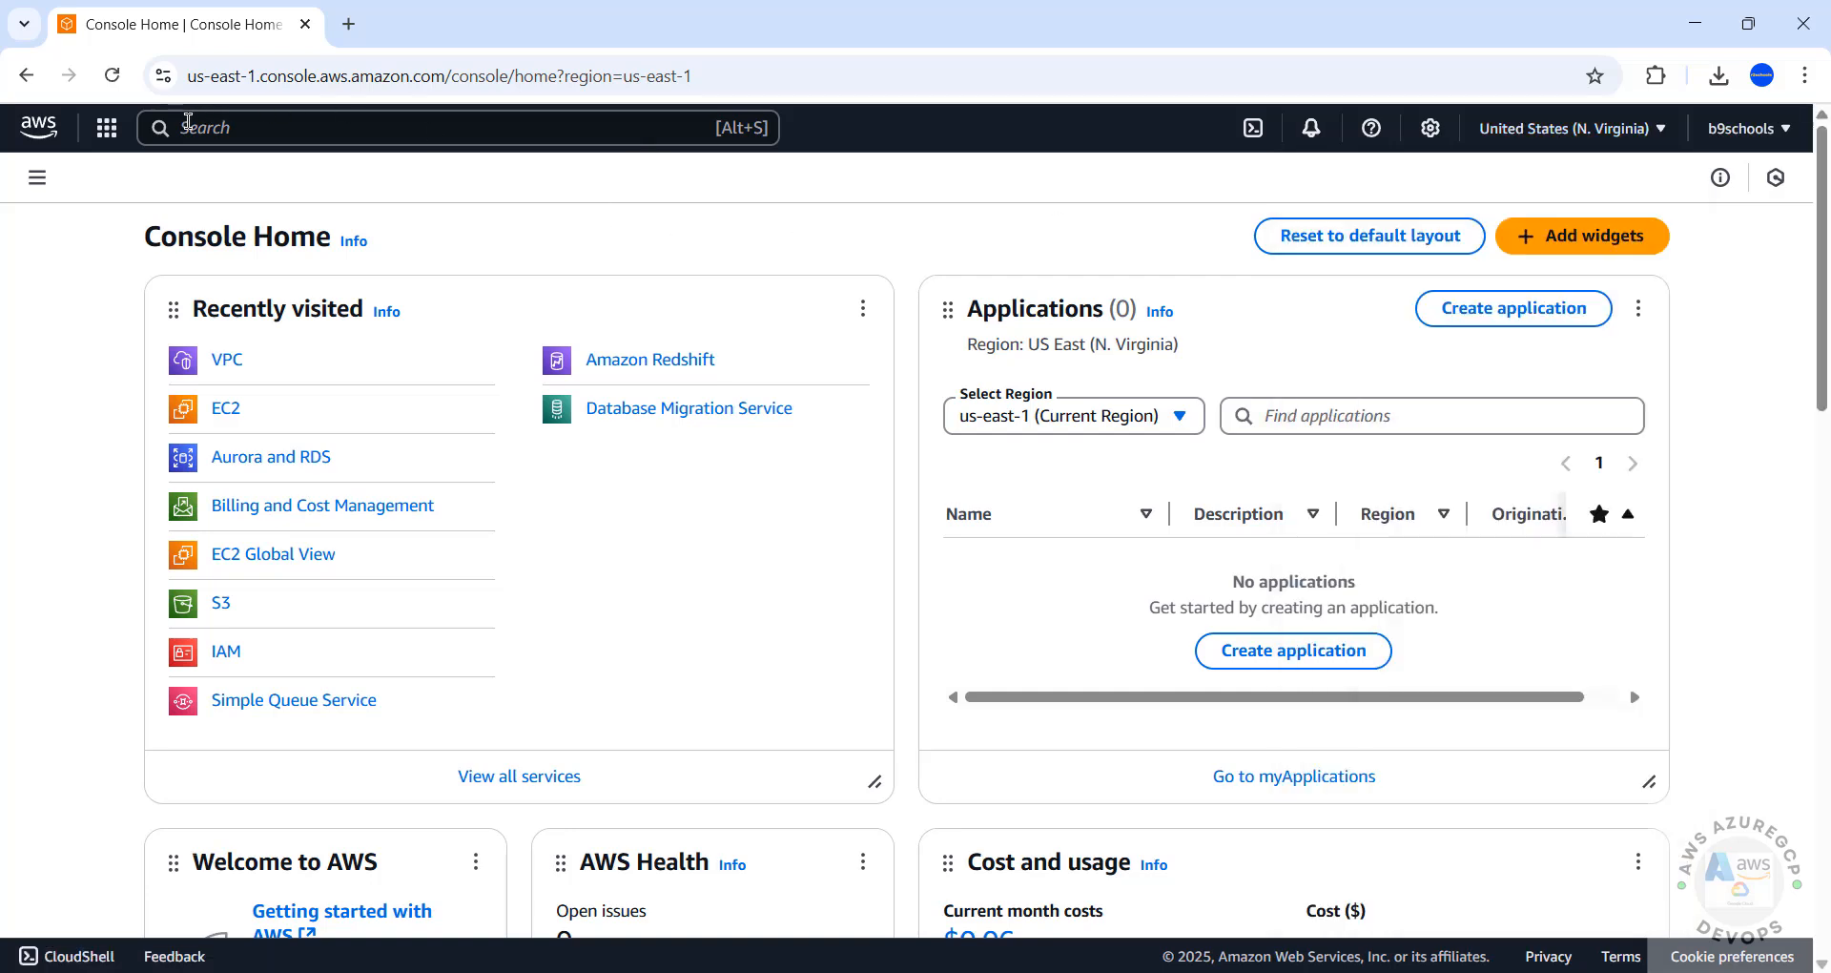
click(195, 131)
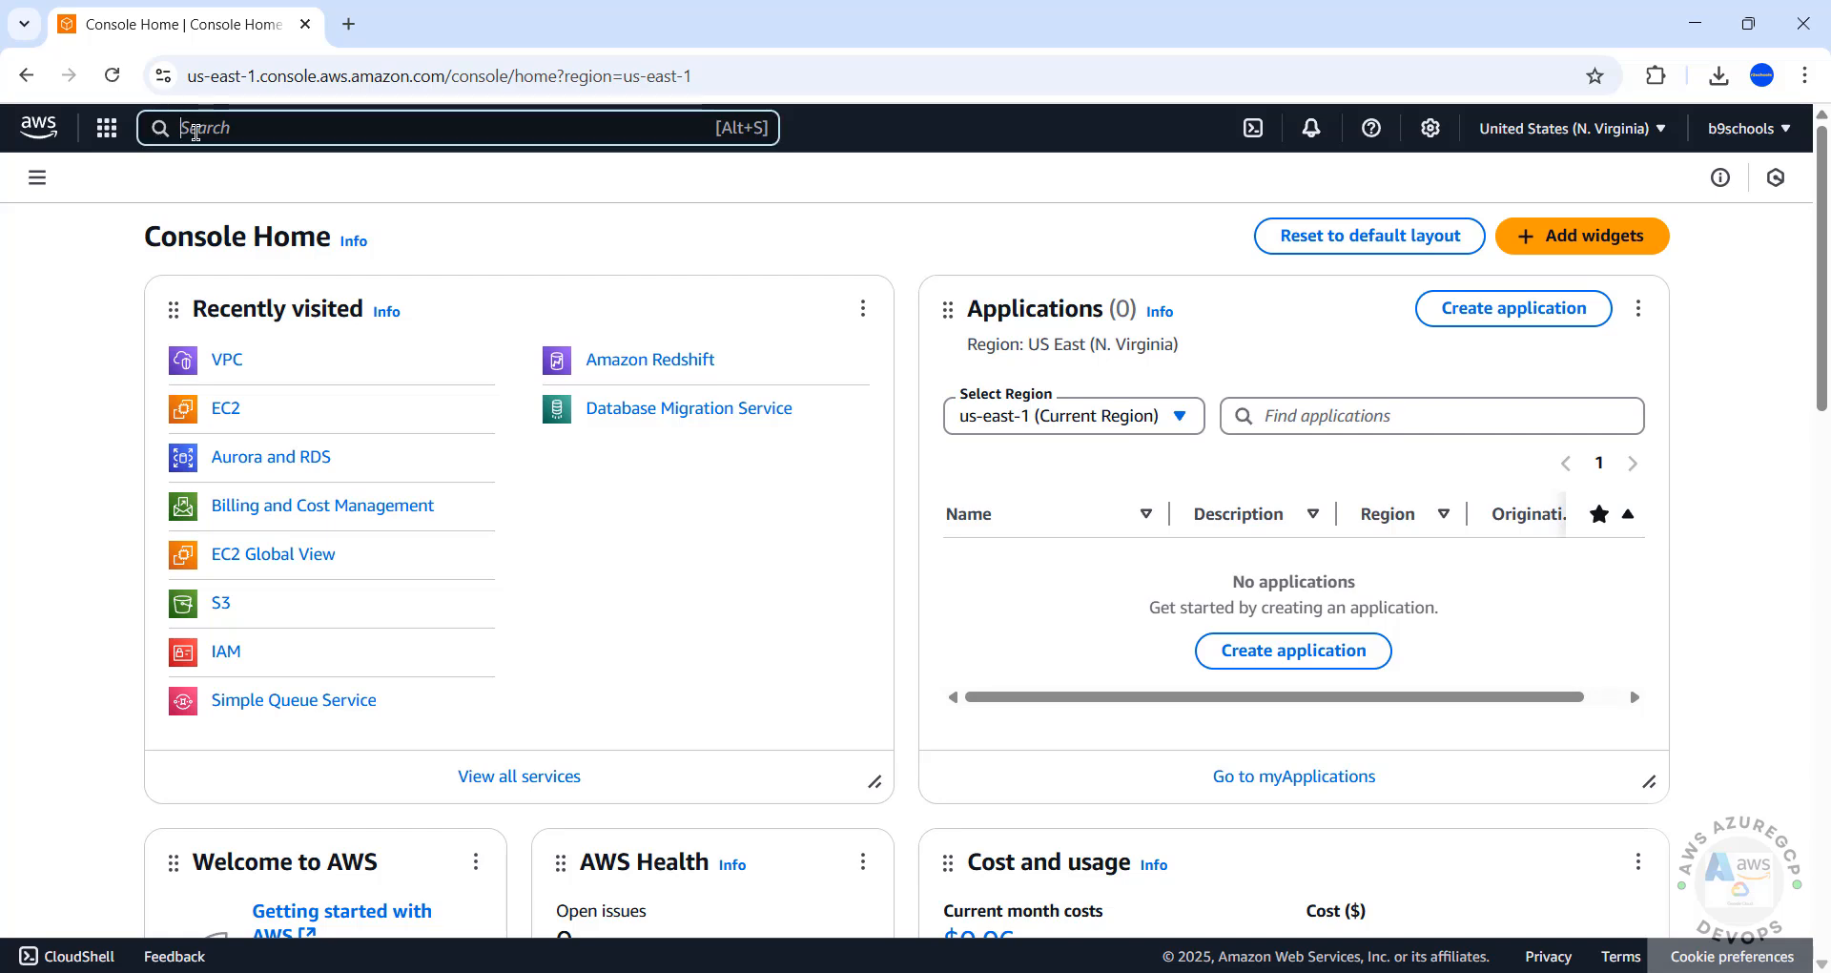
click(107, 128)
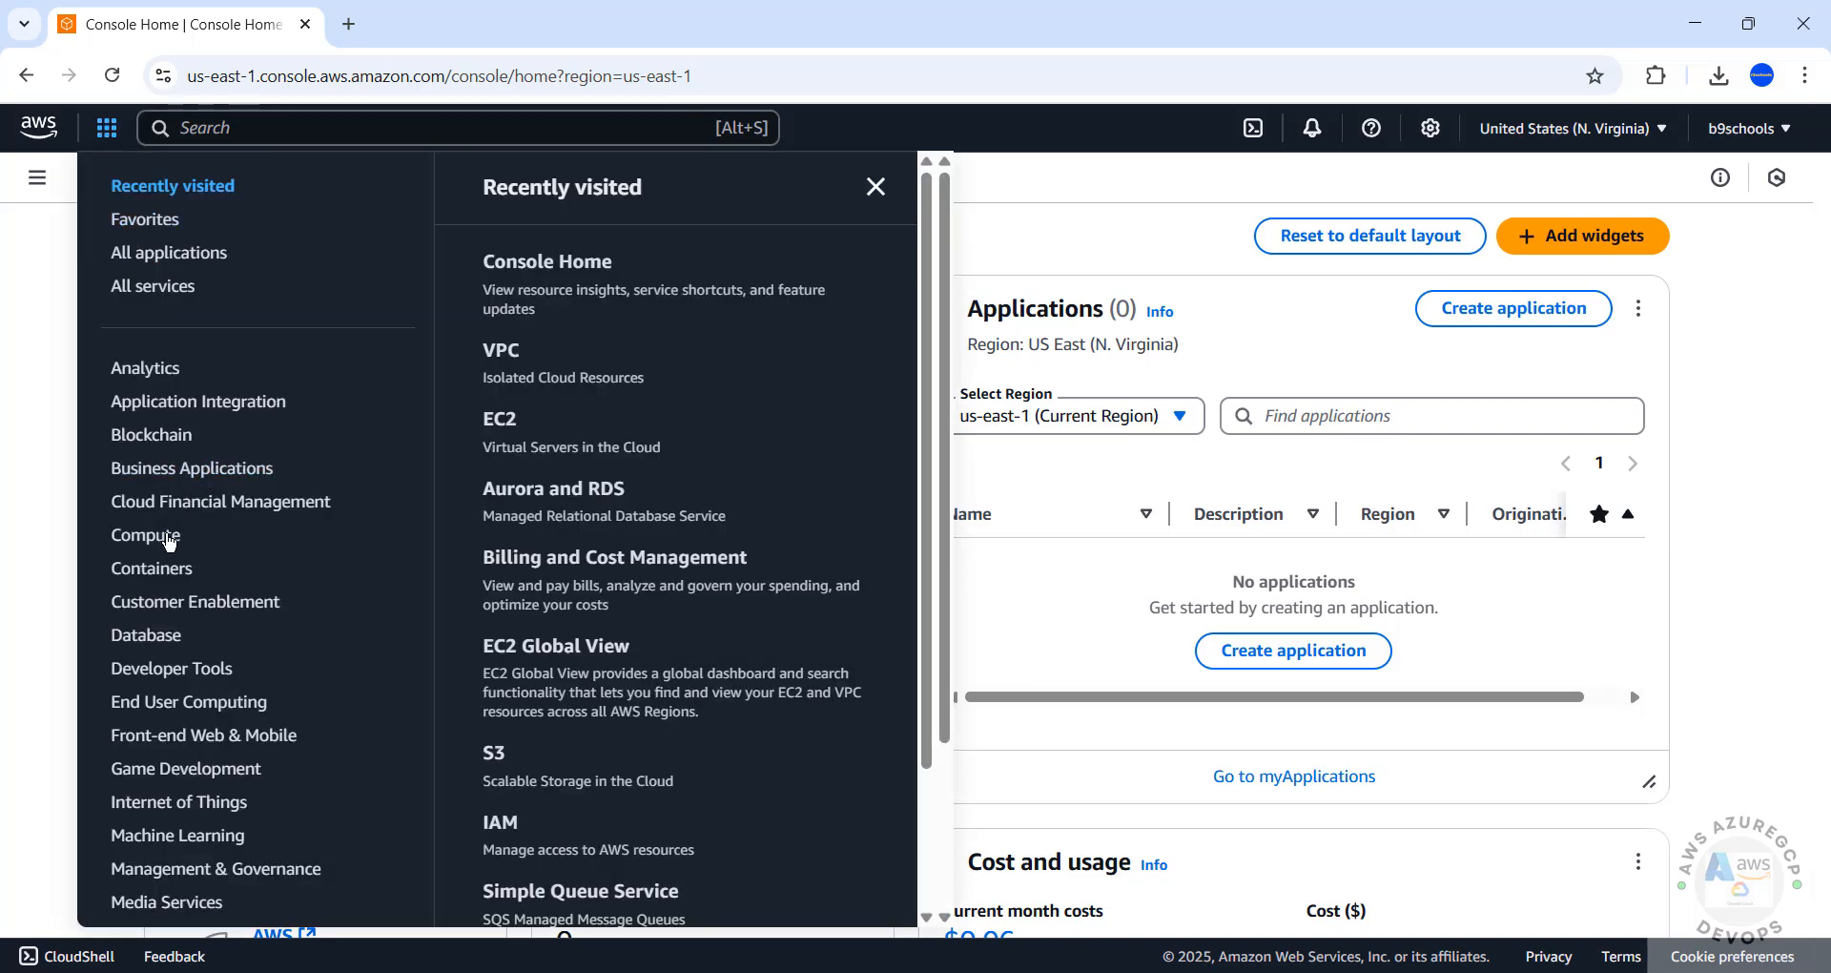
click(146, 535)
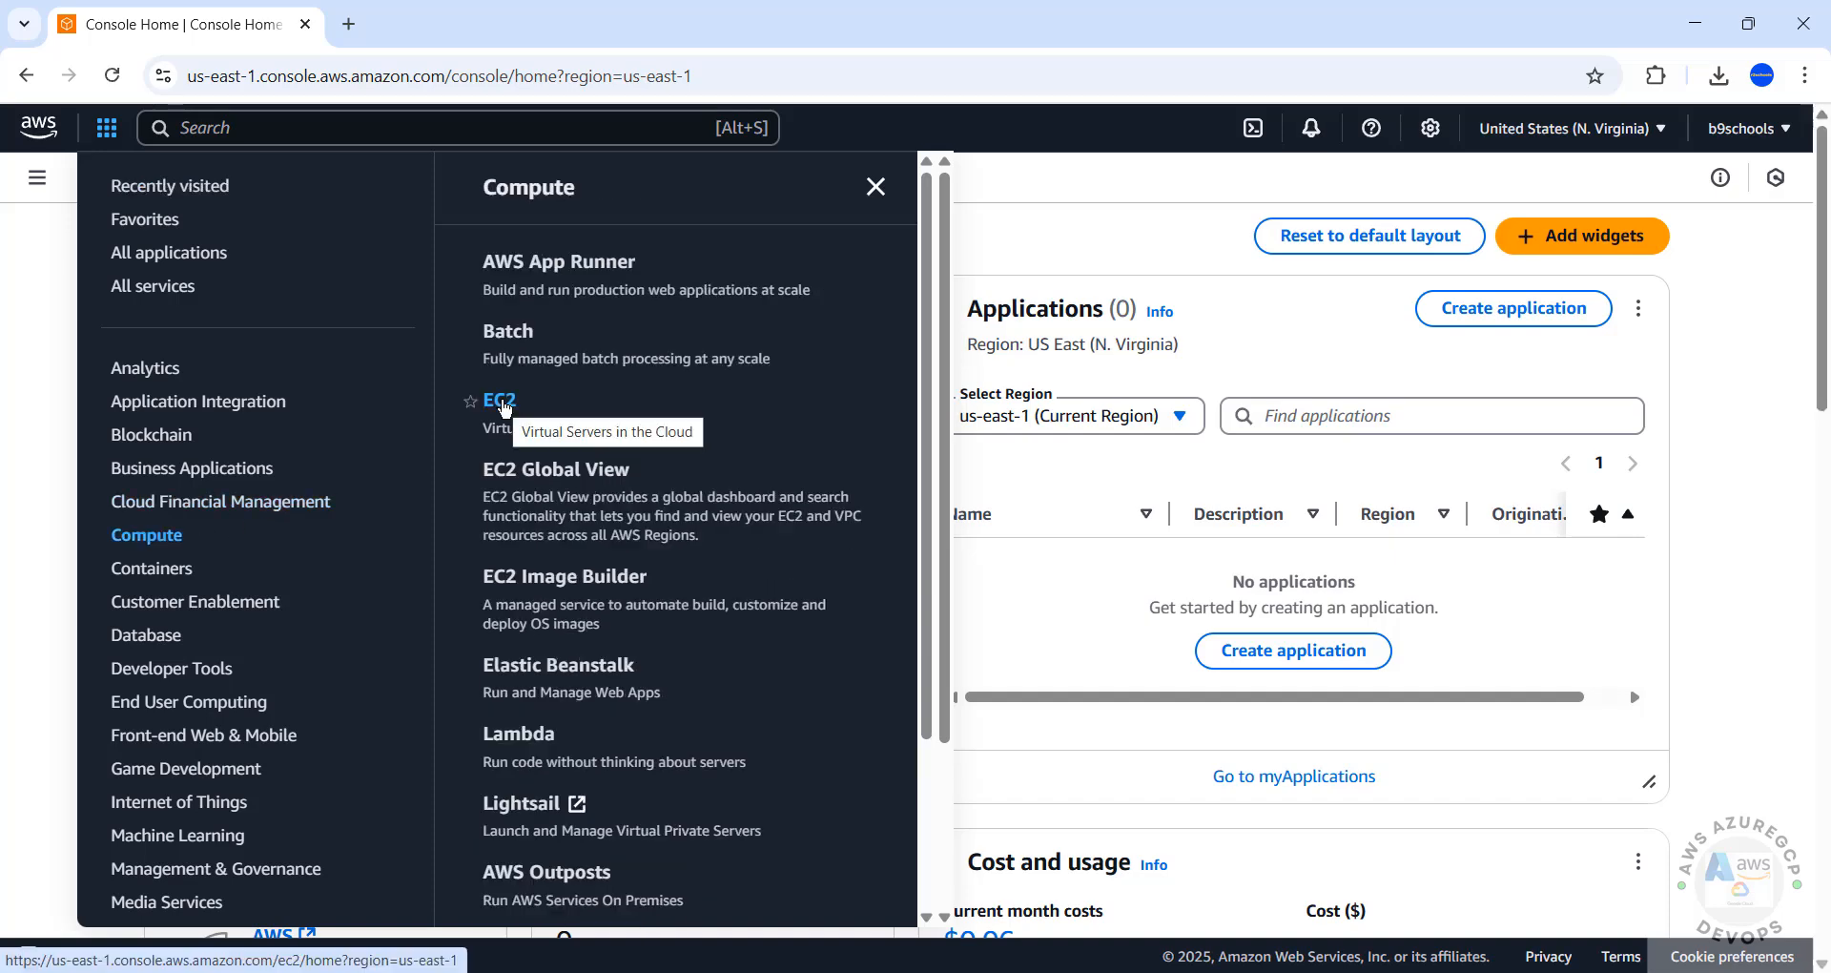
click(500, 402)
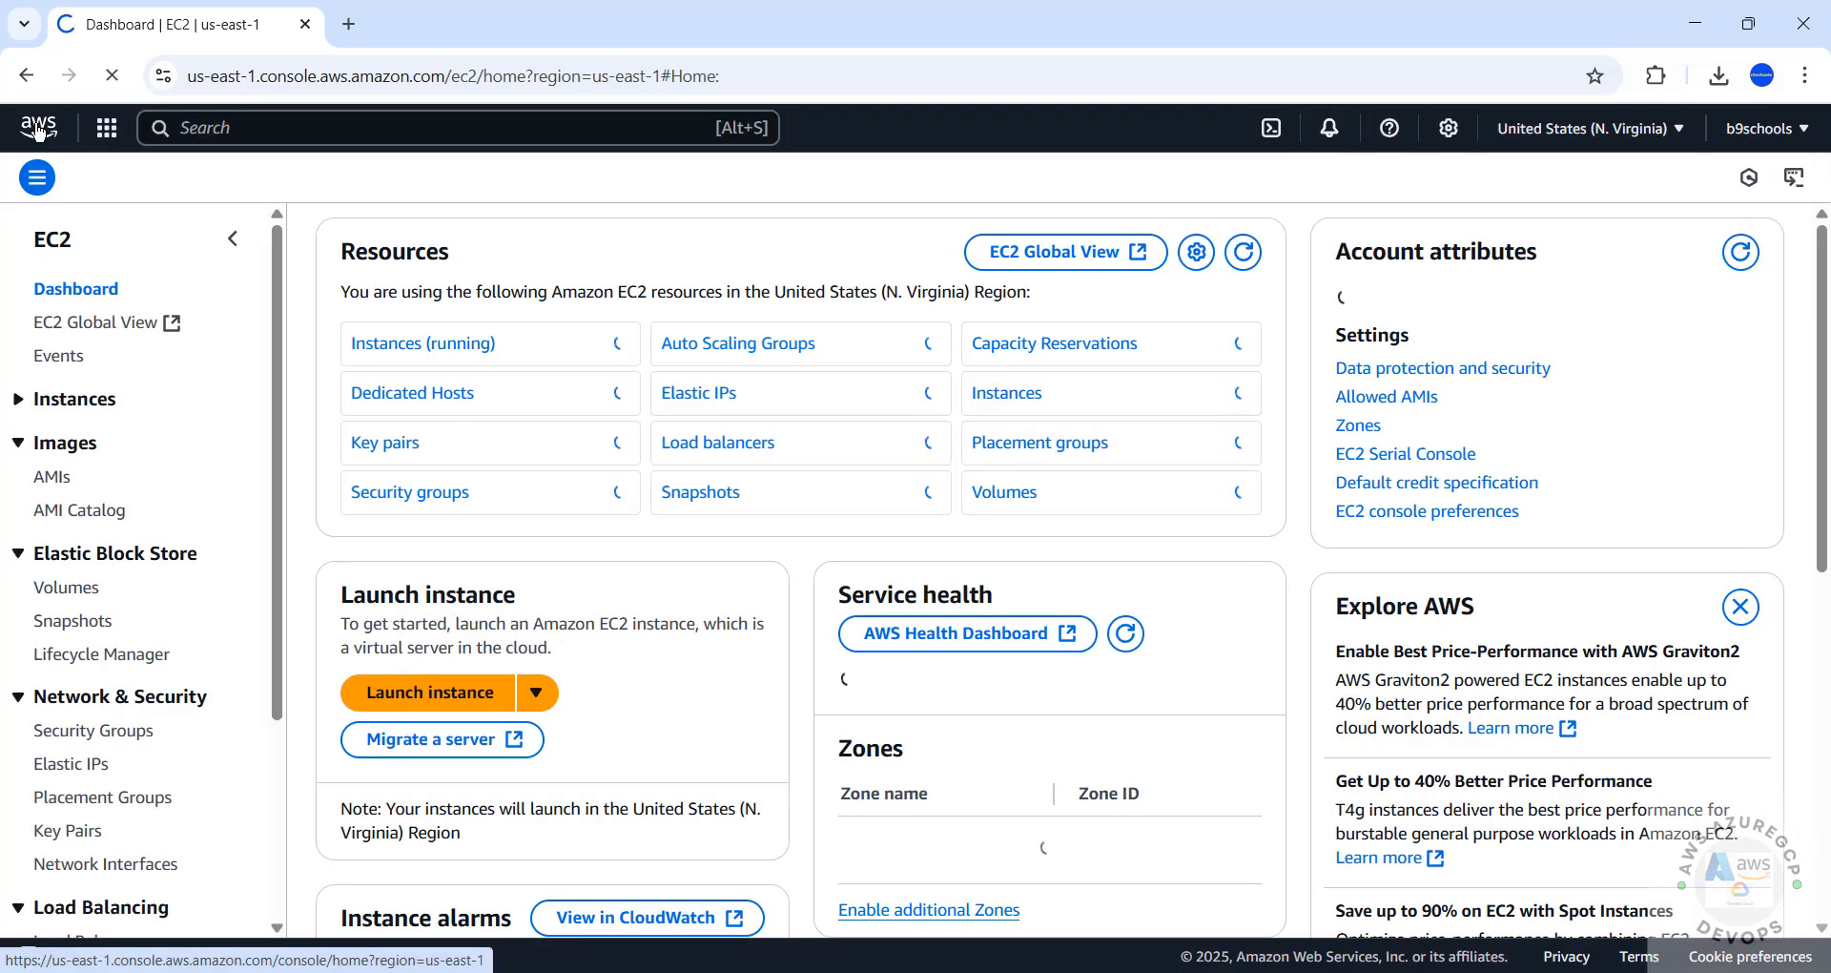
click(160, 143)
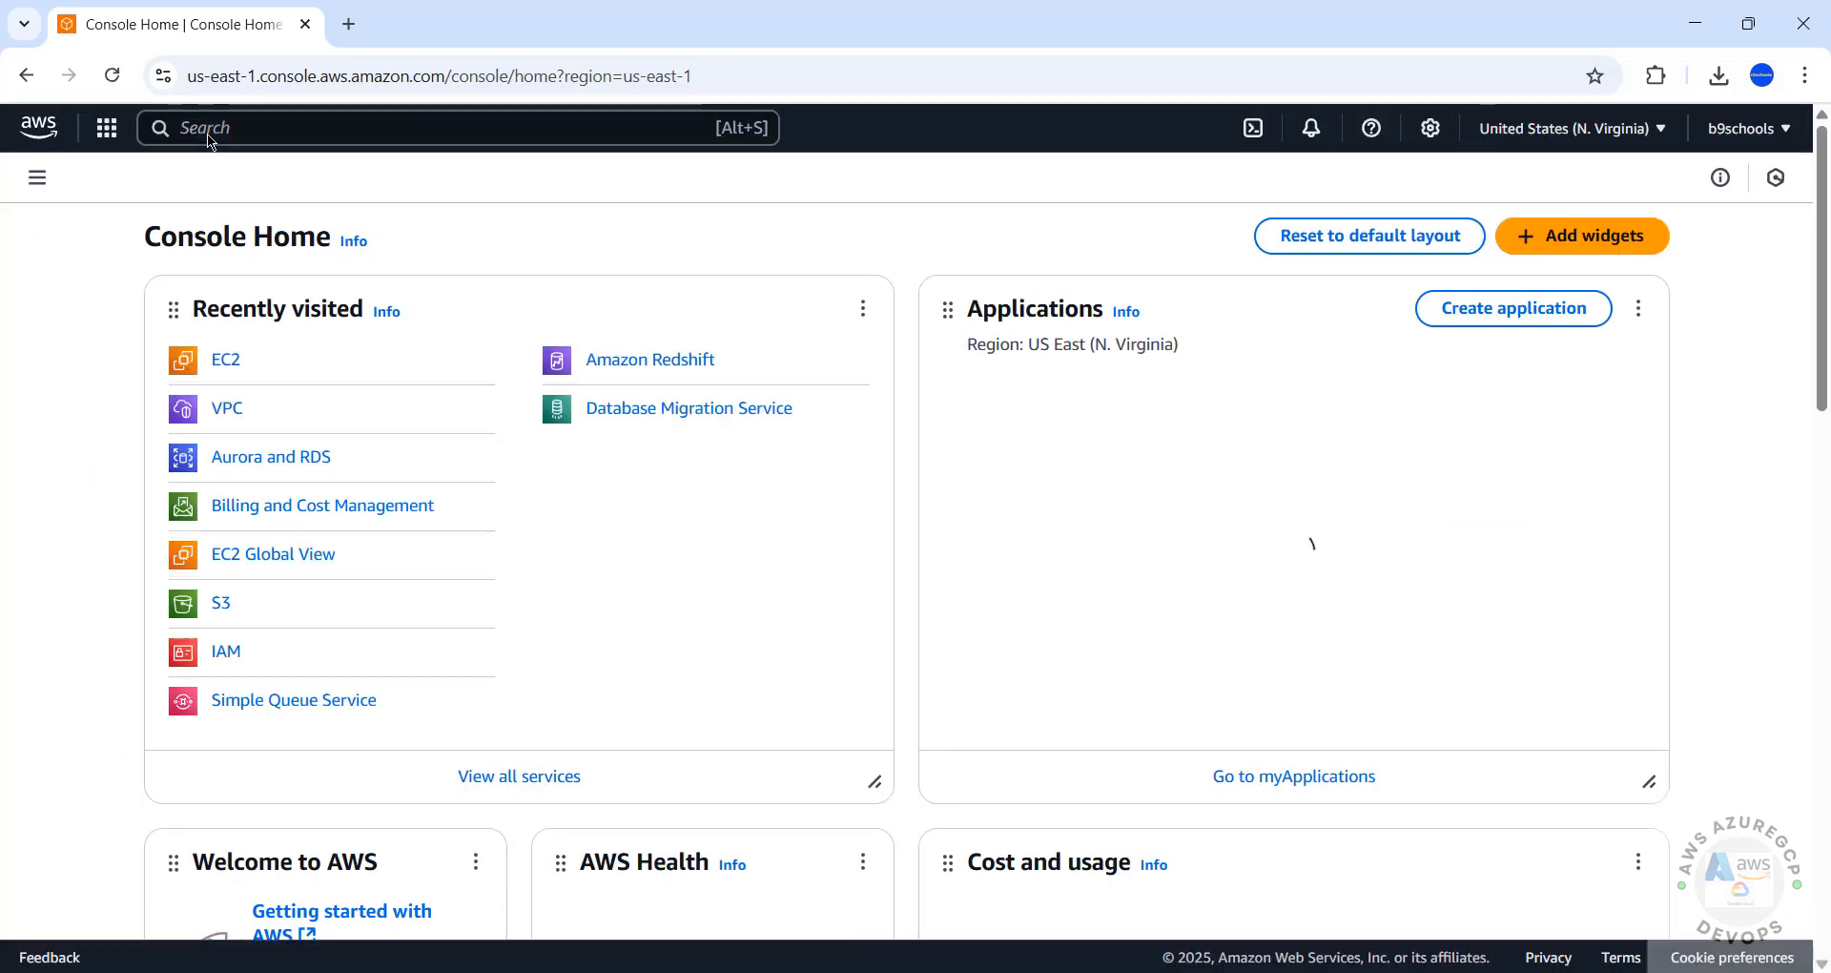
Find the EC2 service by searching for "ec2", and start launching a new instance from its Instances page.
click(207, 134)
text(ec2)
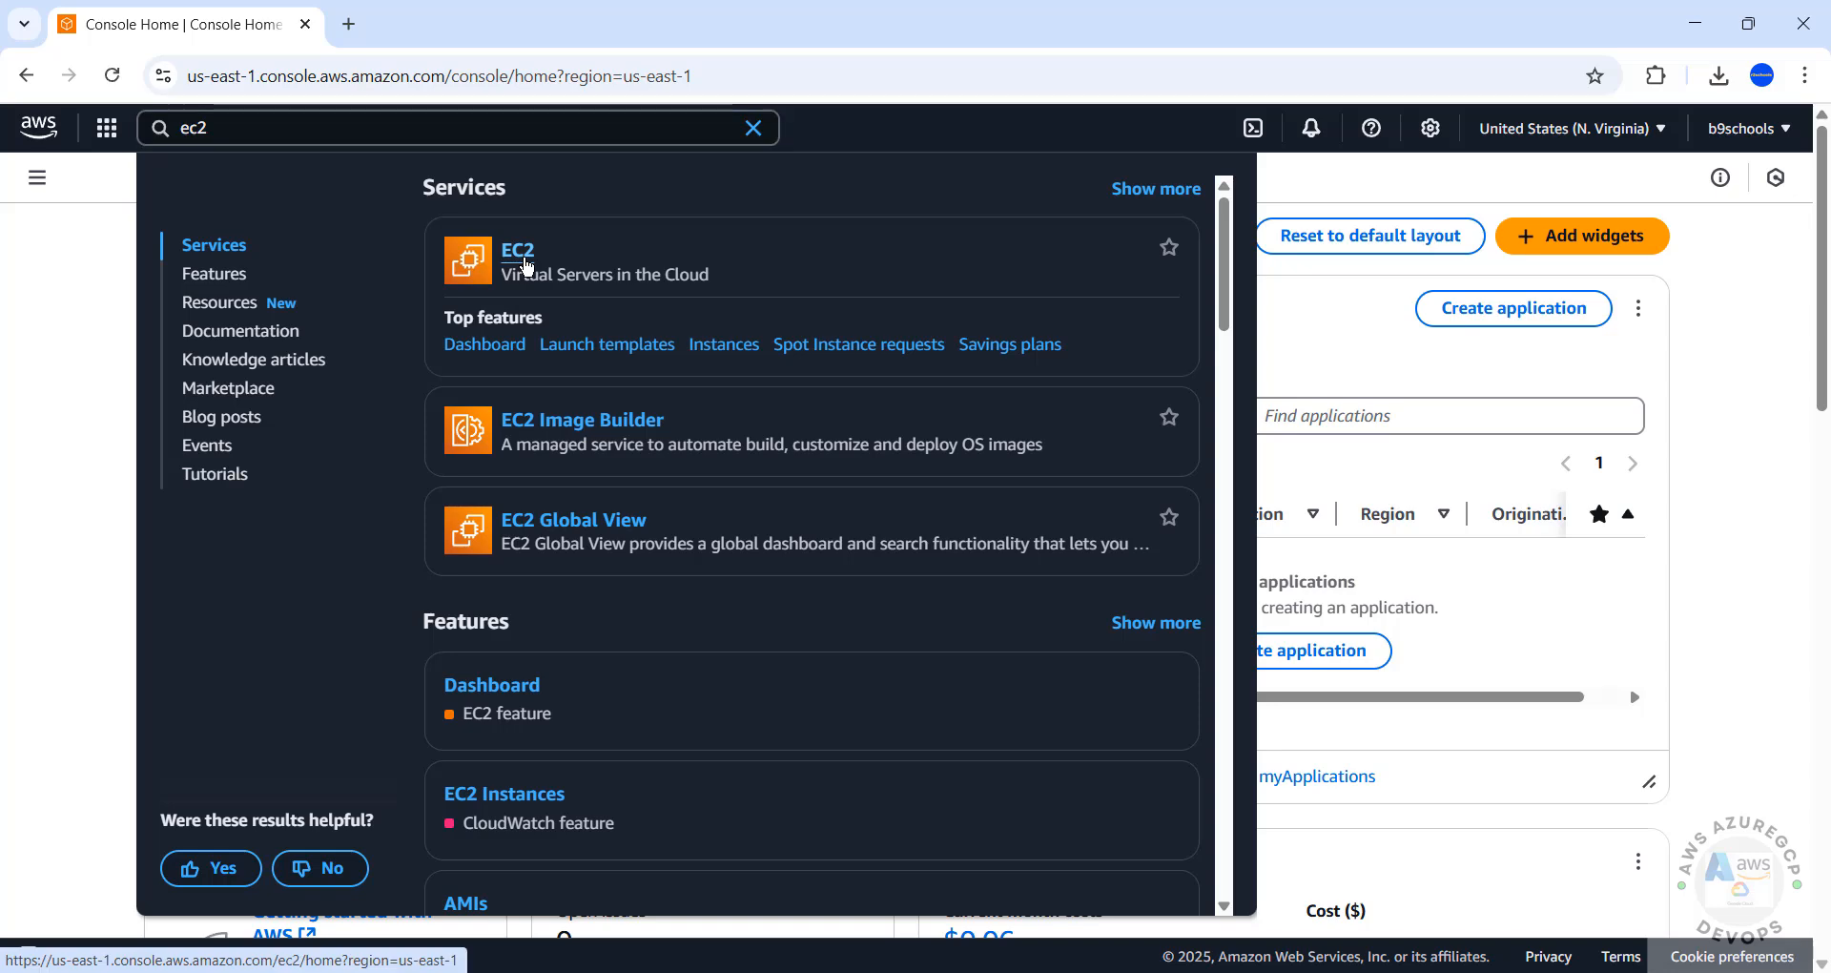
click(524, 262)
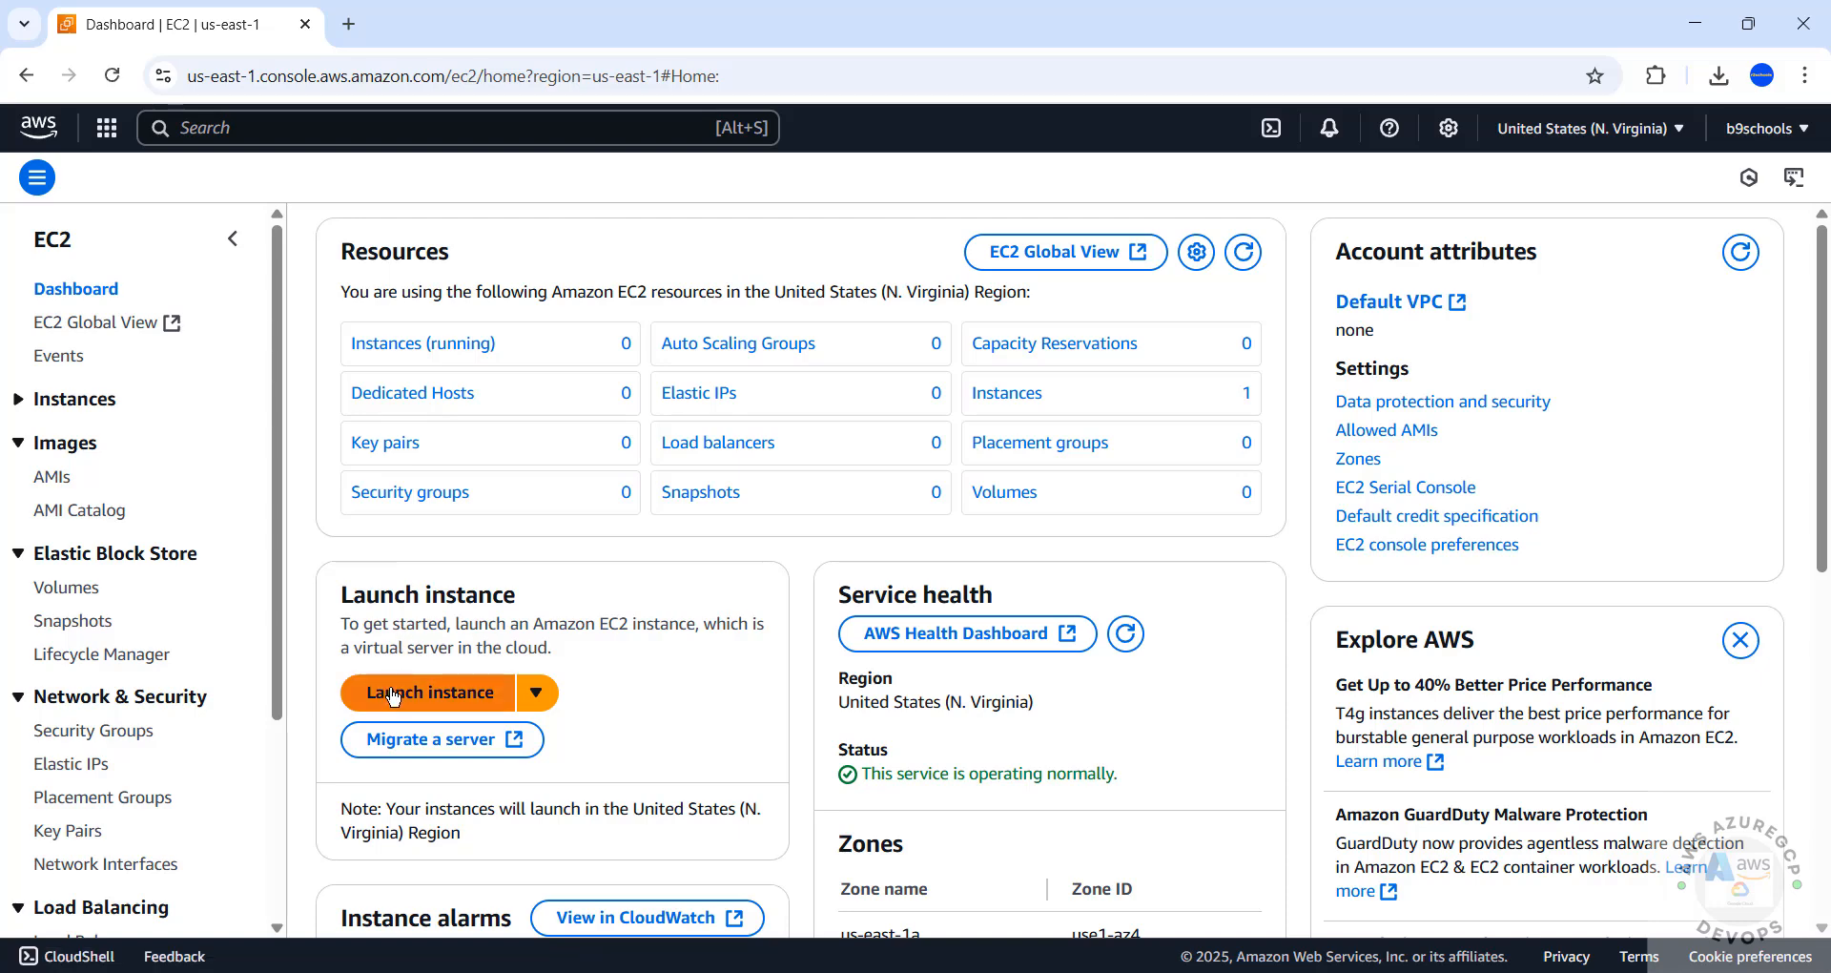
click(385, 364)
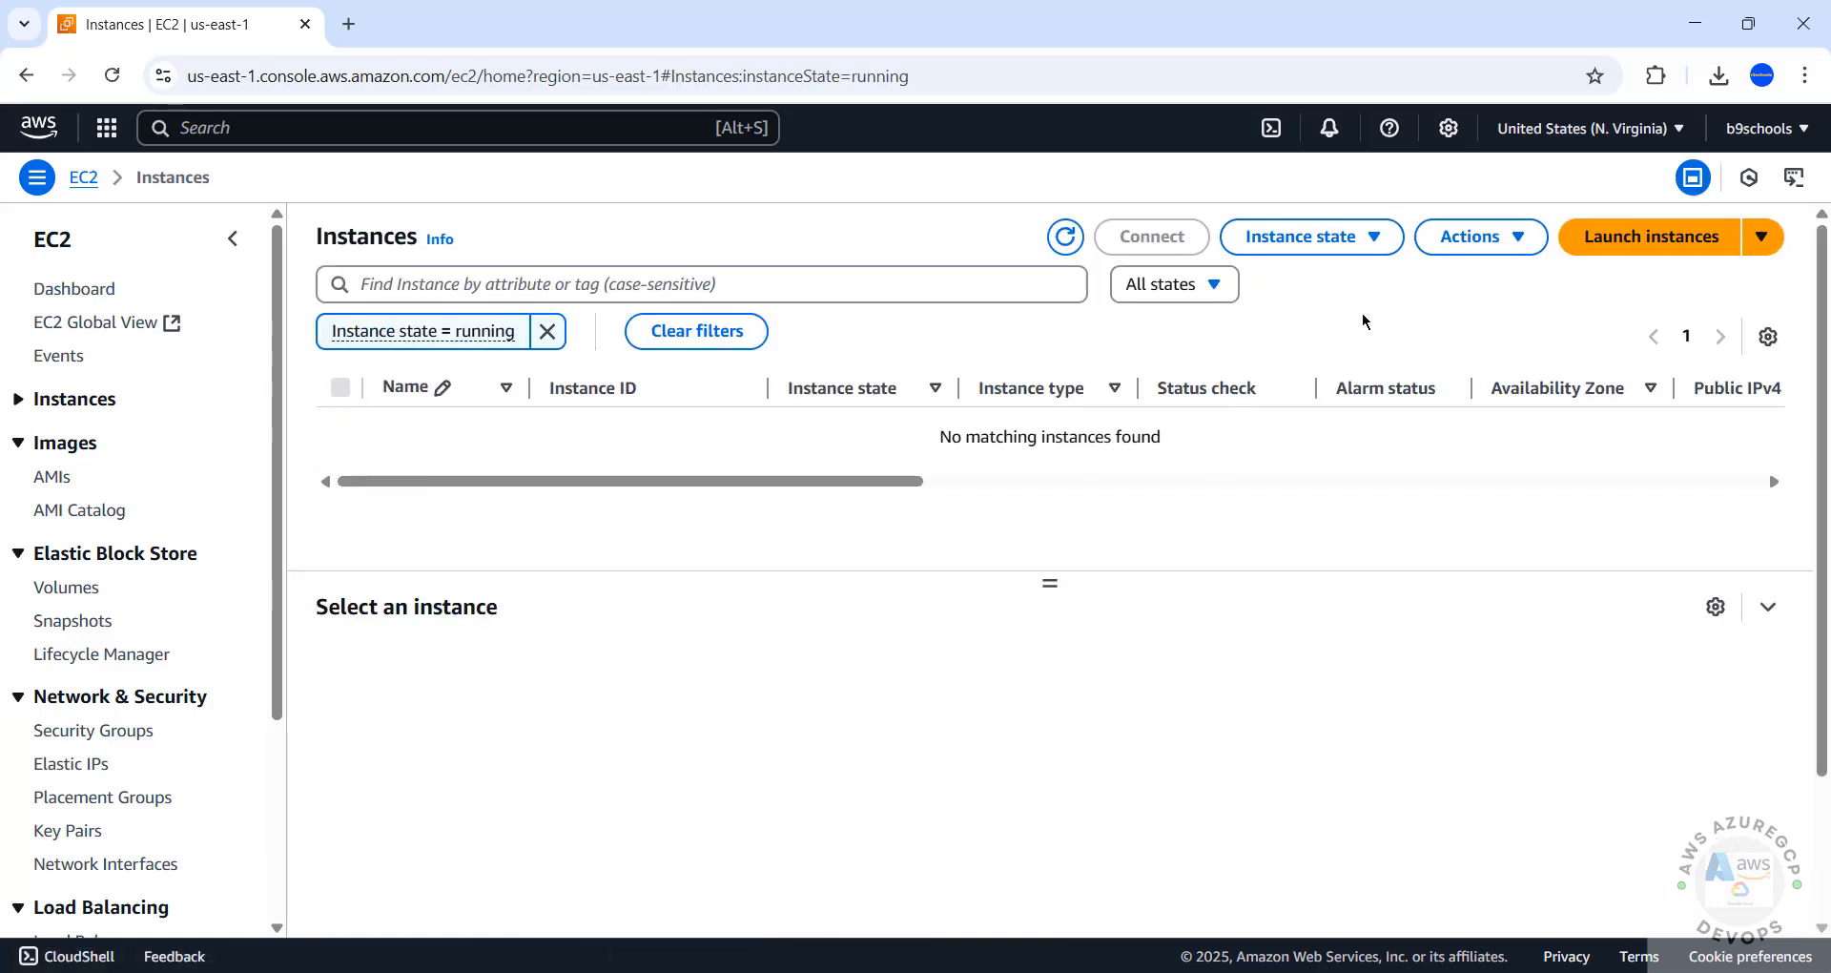
click(1649, 241)
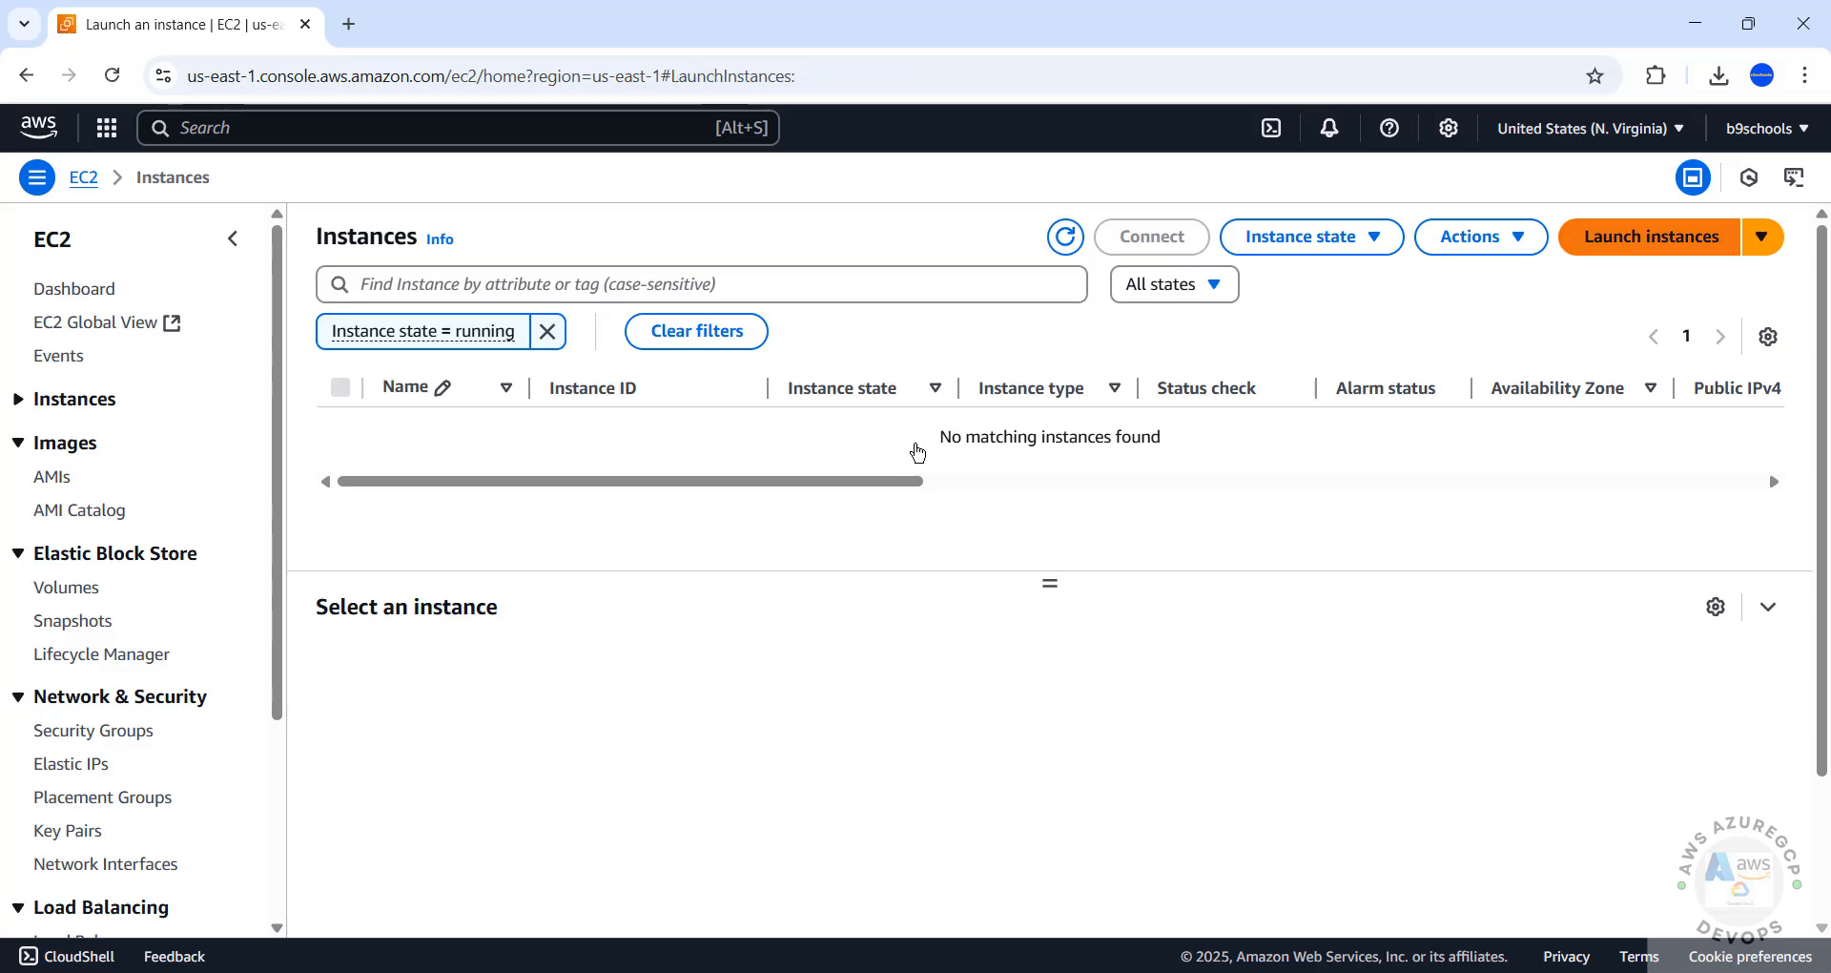
Name the new instance UB2404EC2.
click(292, 415)
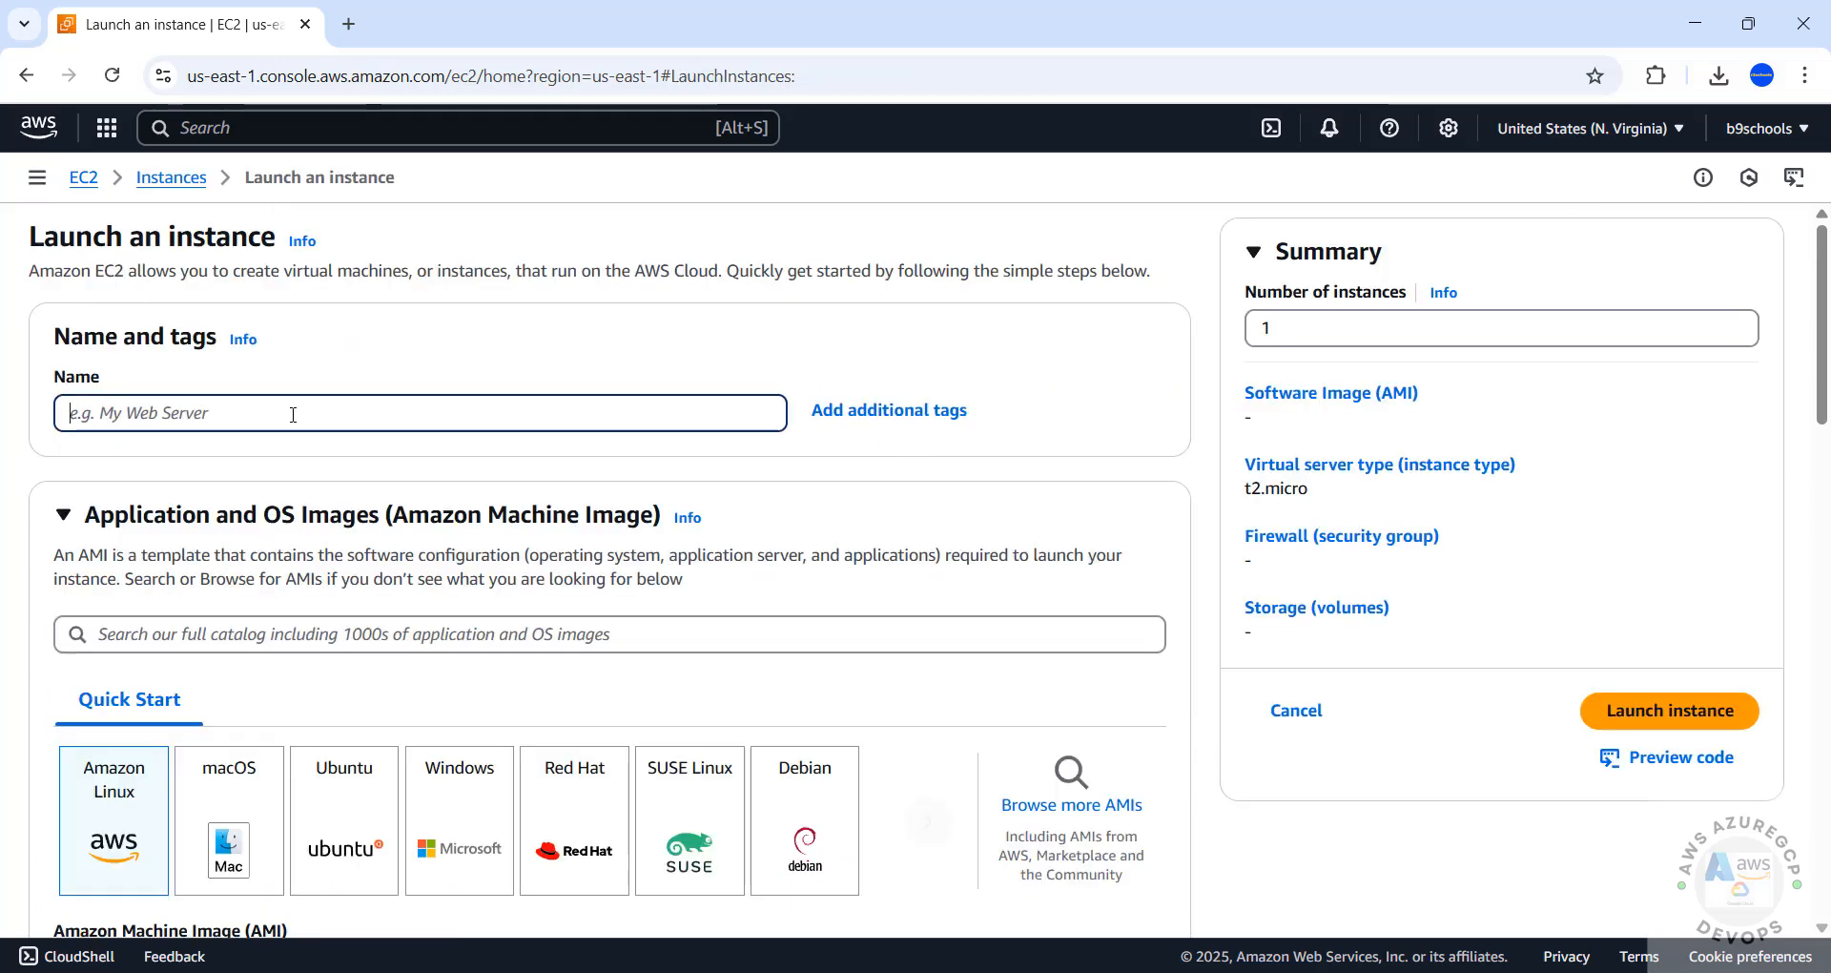
text(UB2)
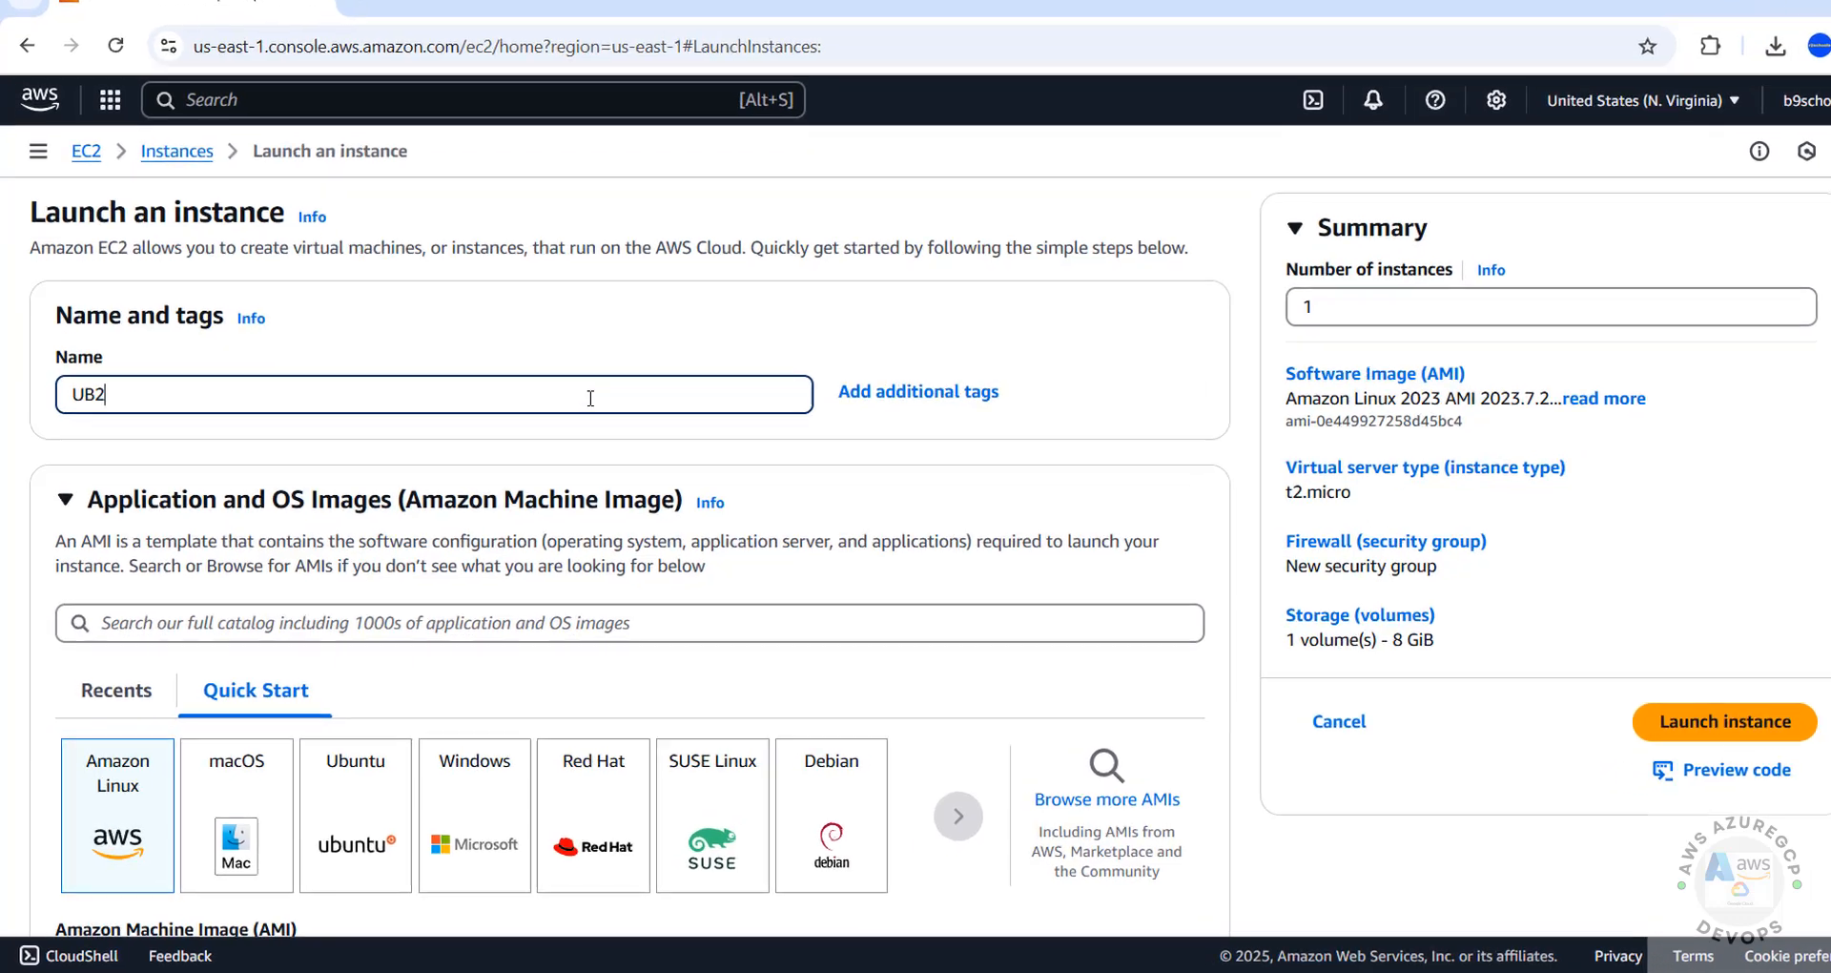
text(404)
text(EC@)
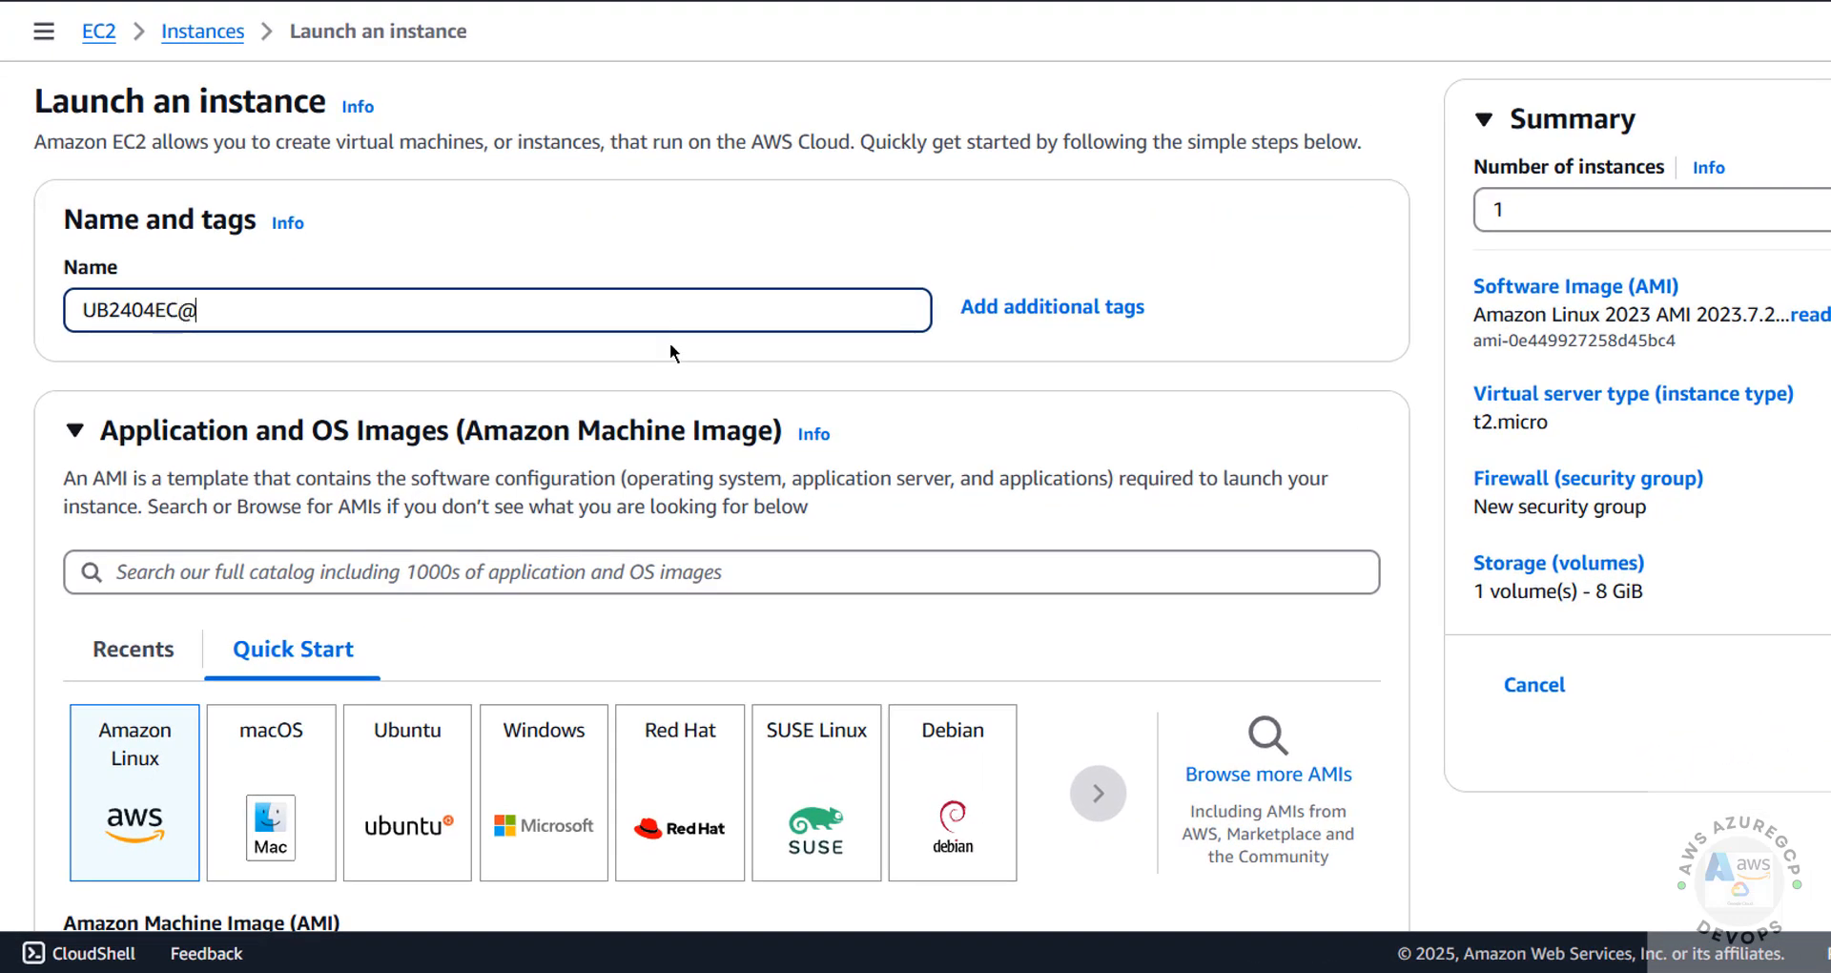
key(BackSpace)
text(2)
double_click(360, 305)
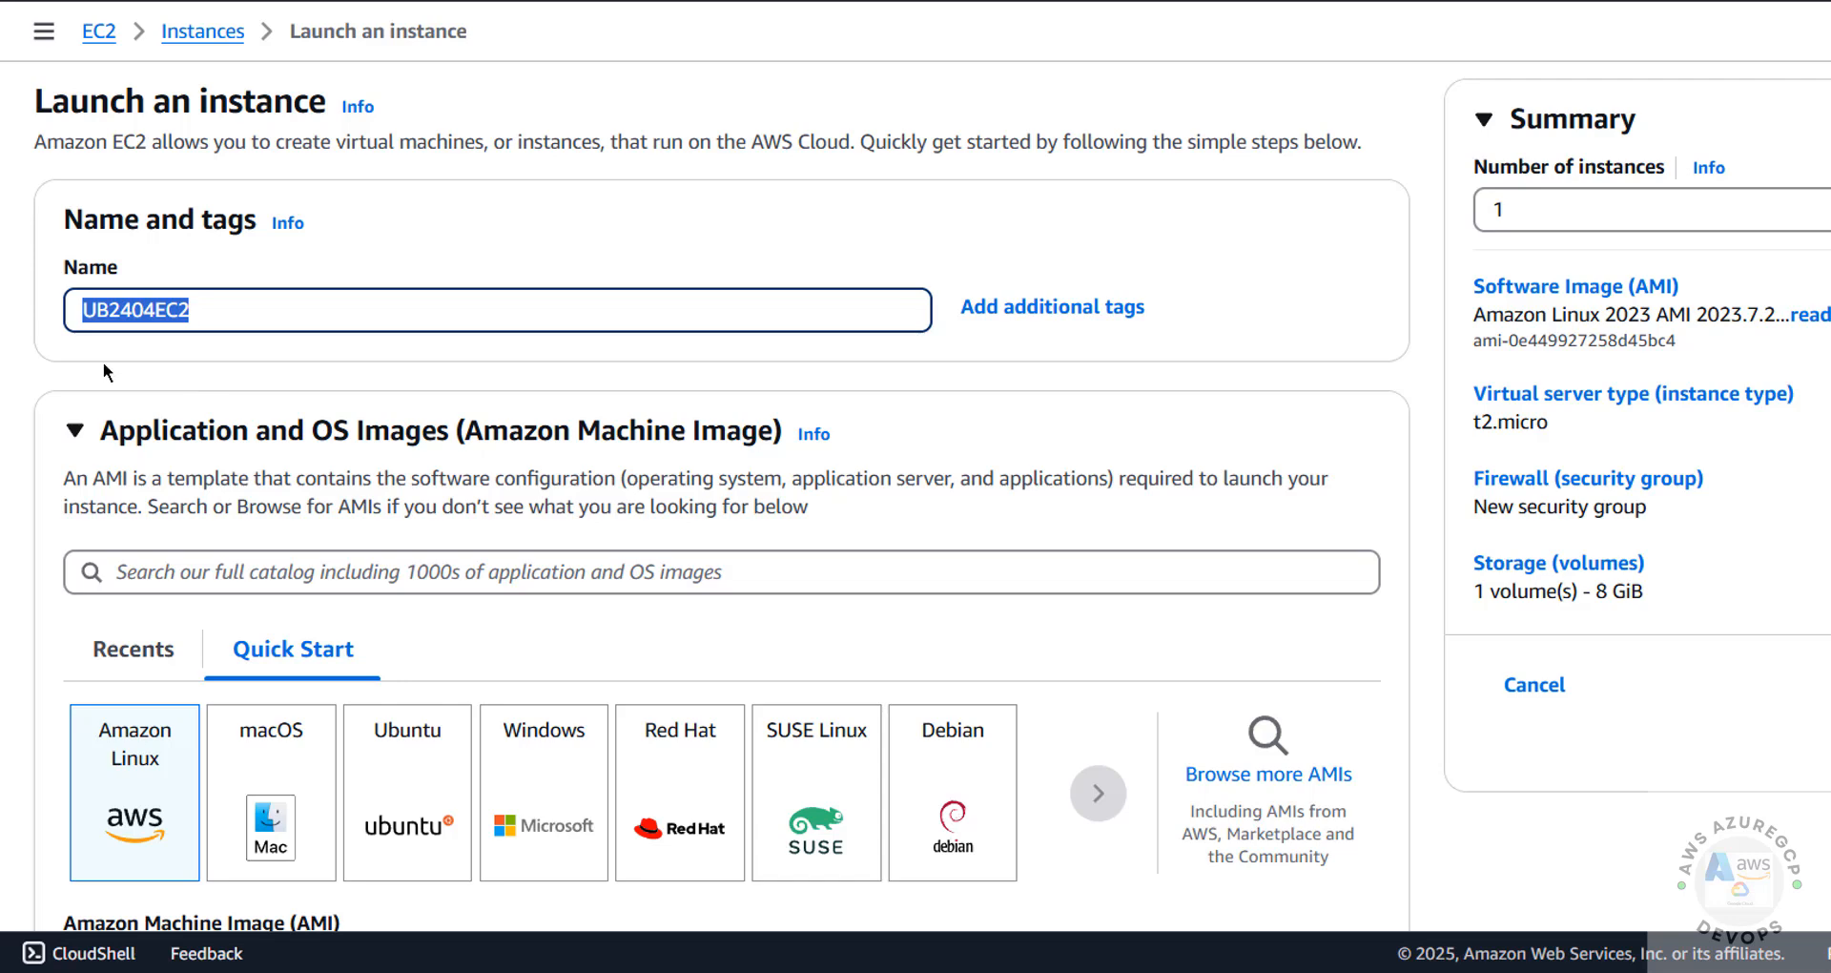
click(57, 374)
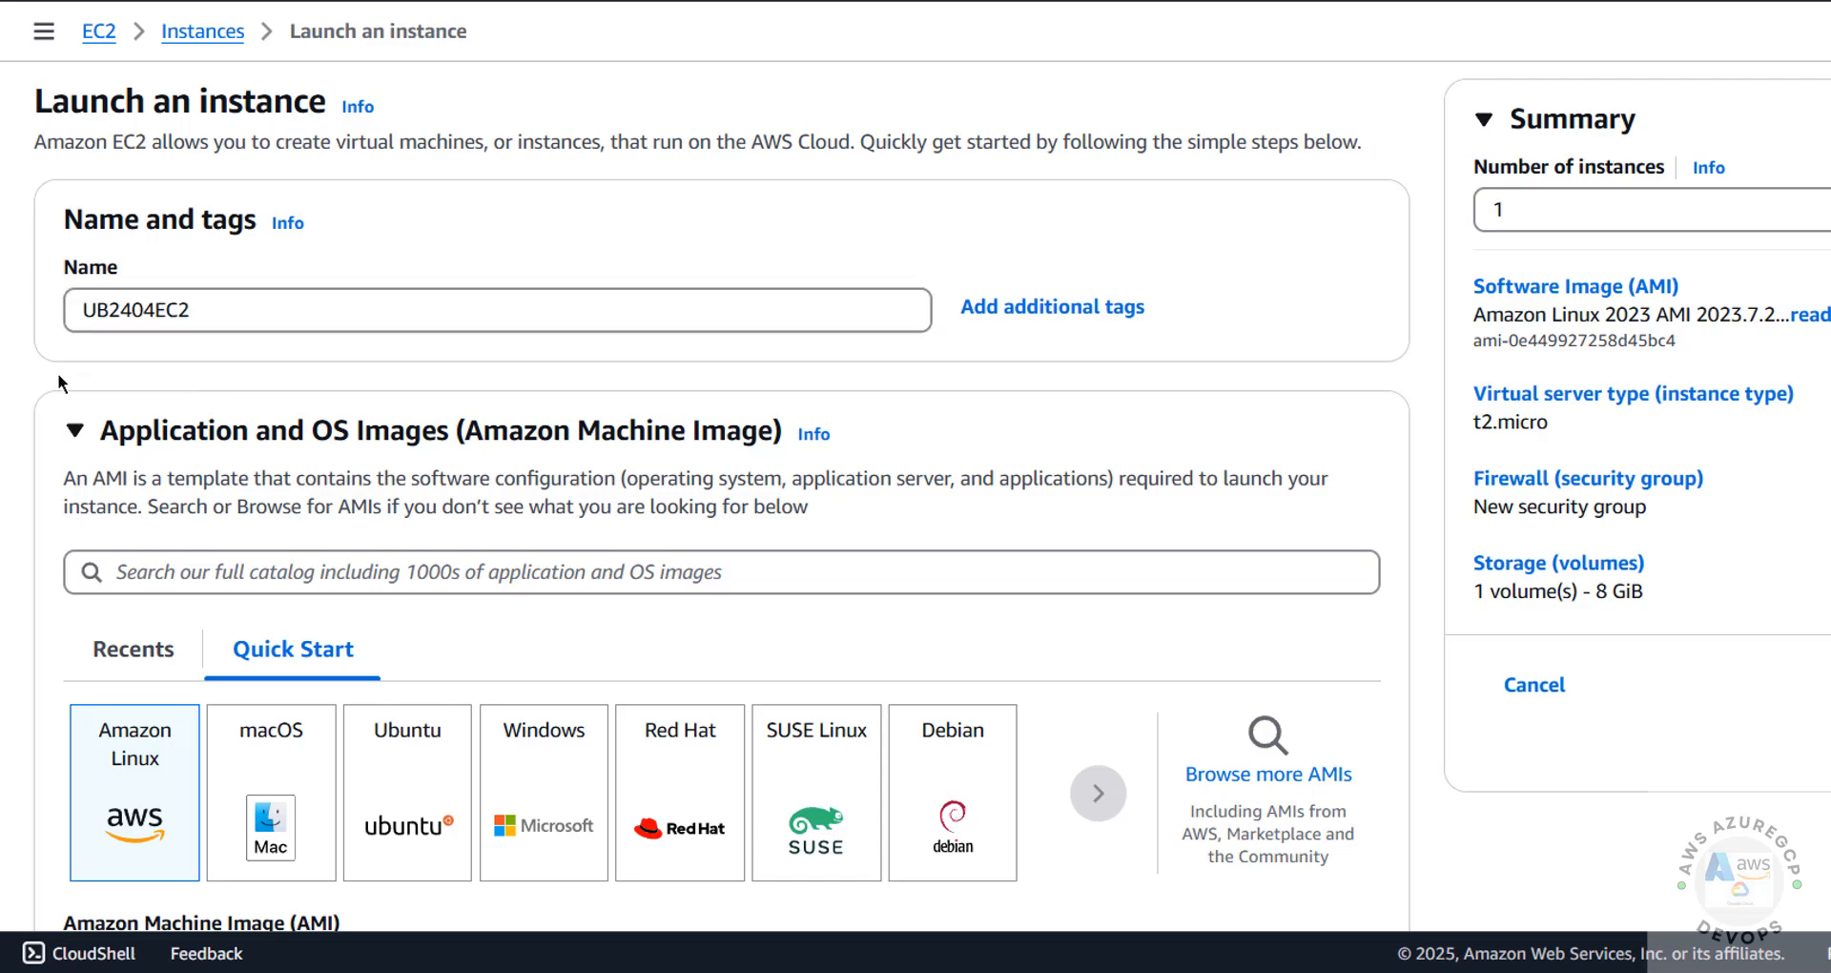
Choose Ubuntu as the operating system with the Ubuntu Server 24.04 LTS (HVM), SSD Volume Type image.
scroll(58, 374, down, 3)
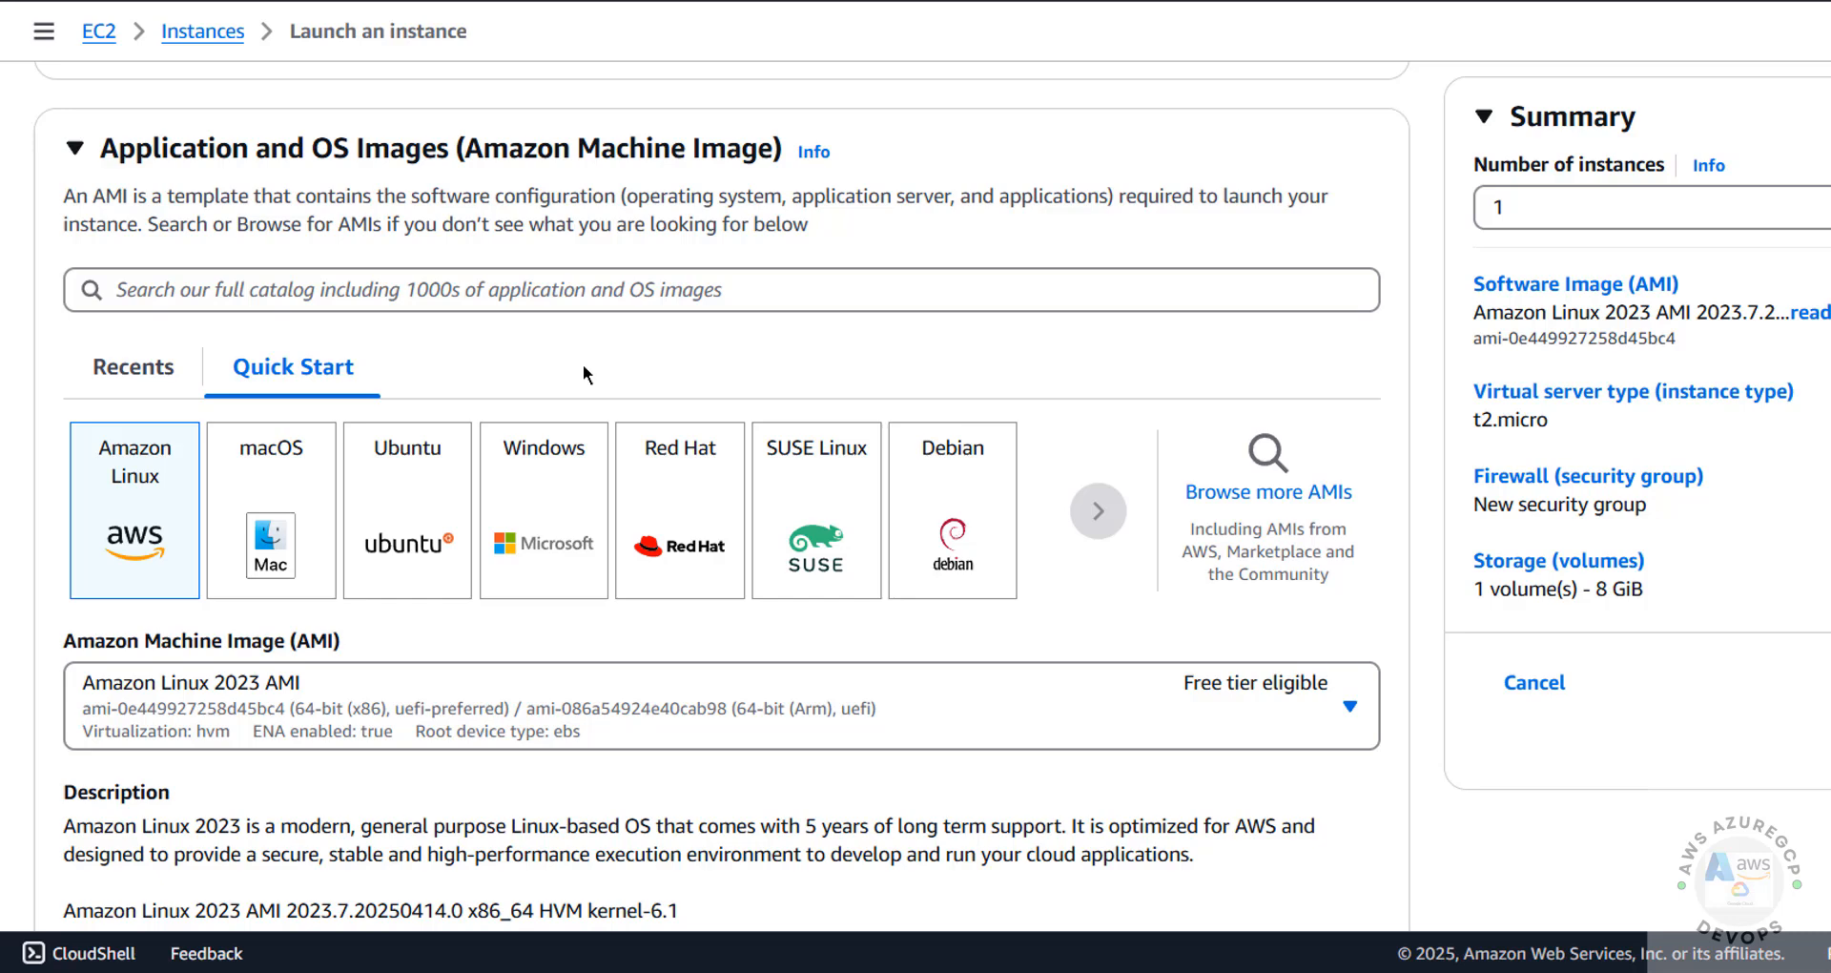
click(417, 496)
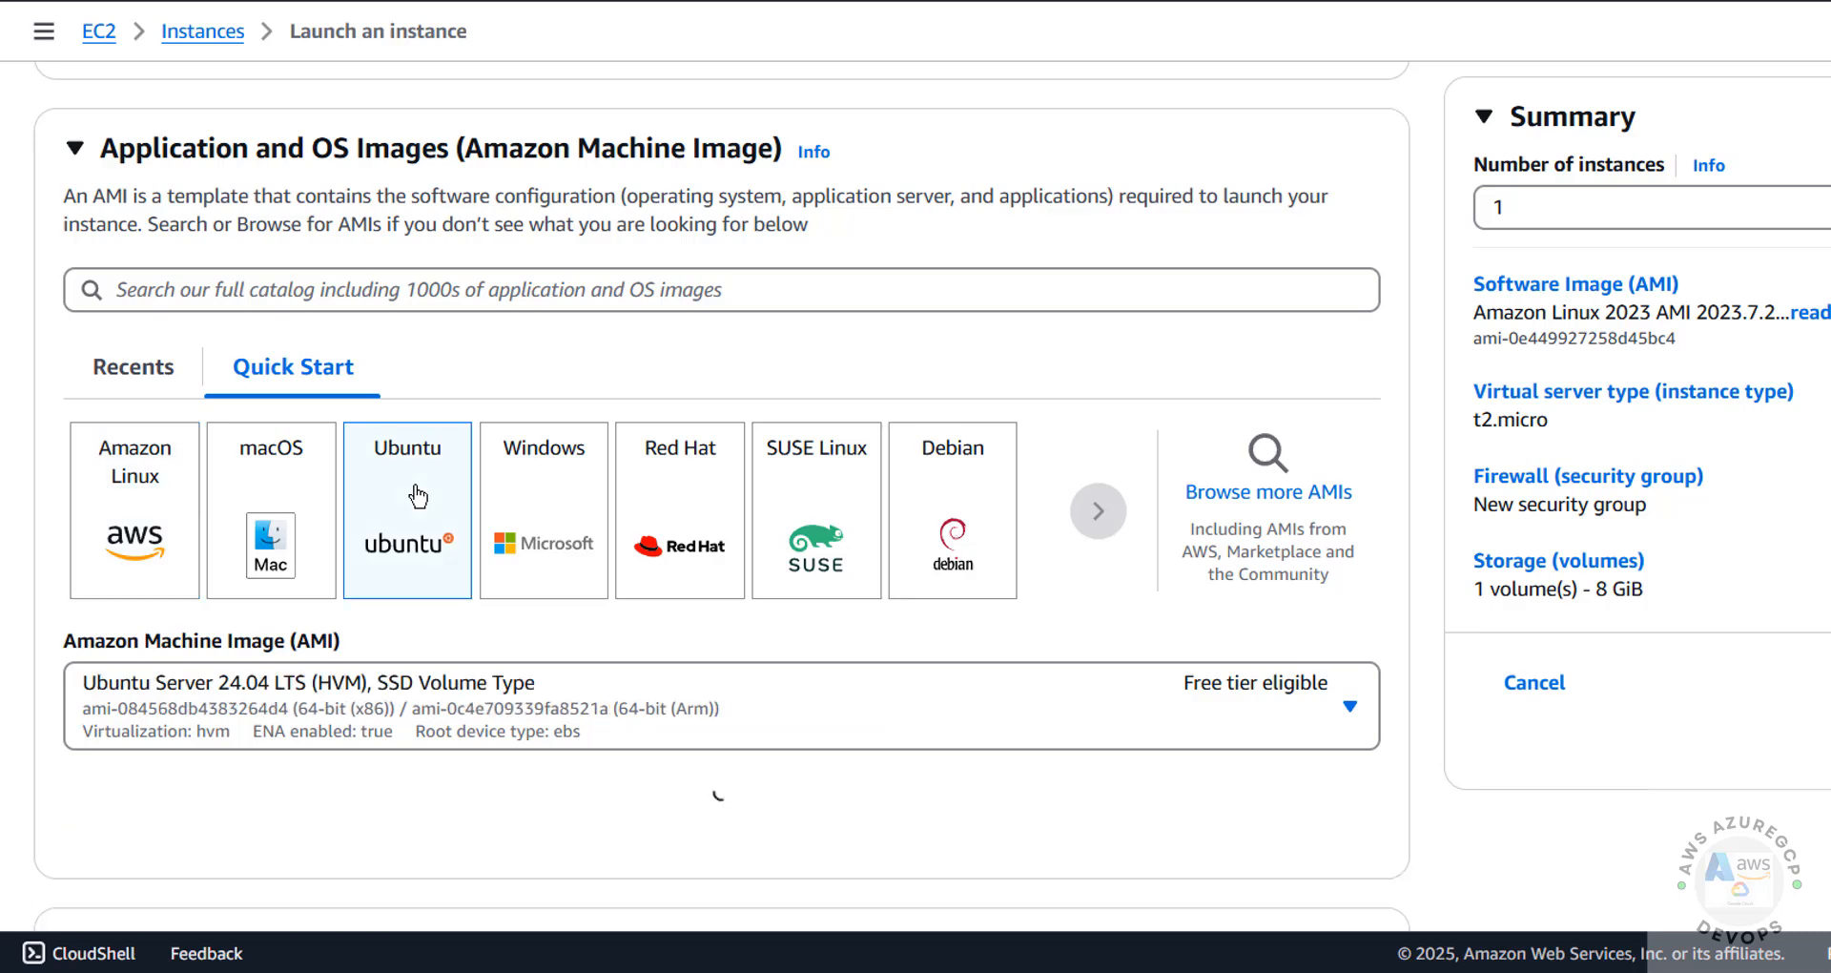
click(305, 697)
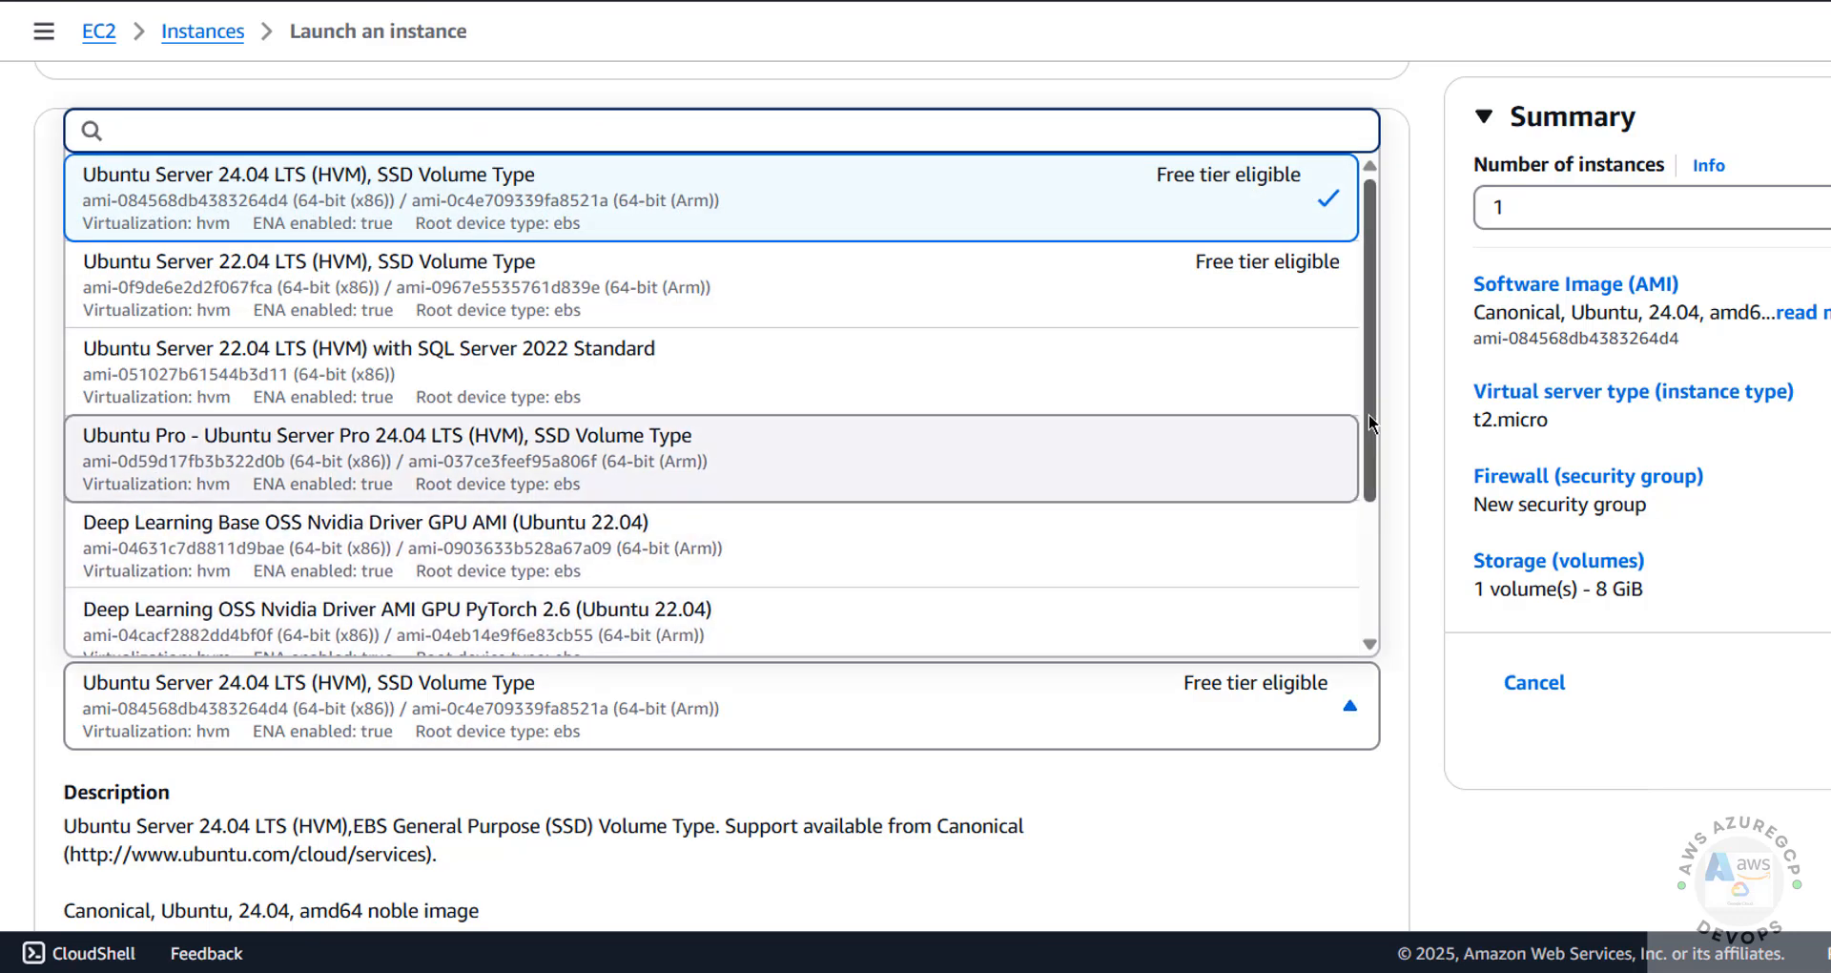
drag(1370, 414, 1400, 648)
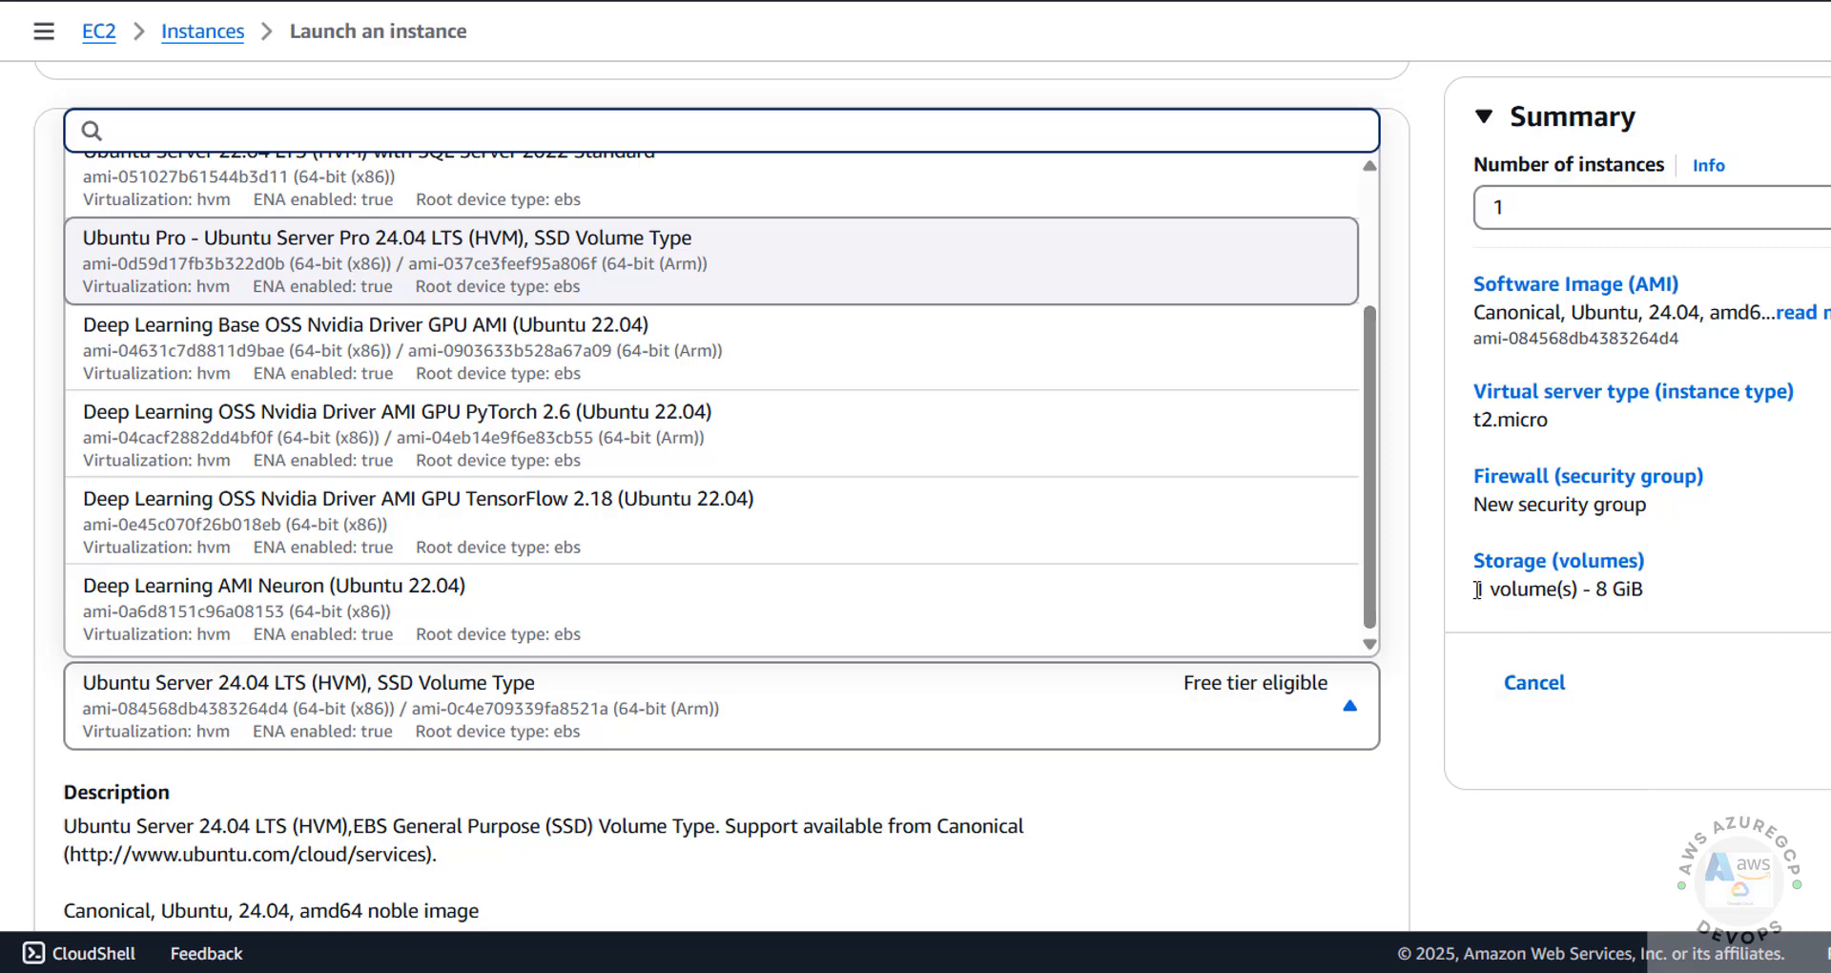
click(1431, 578)
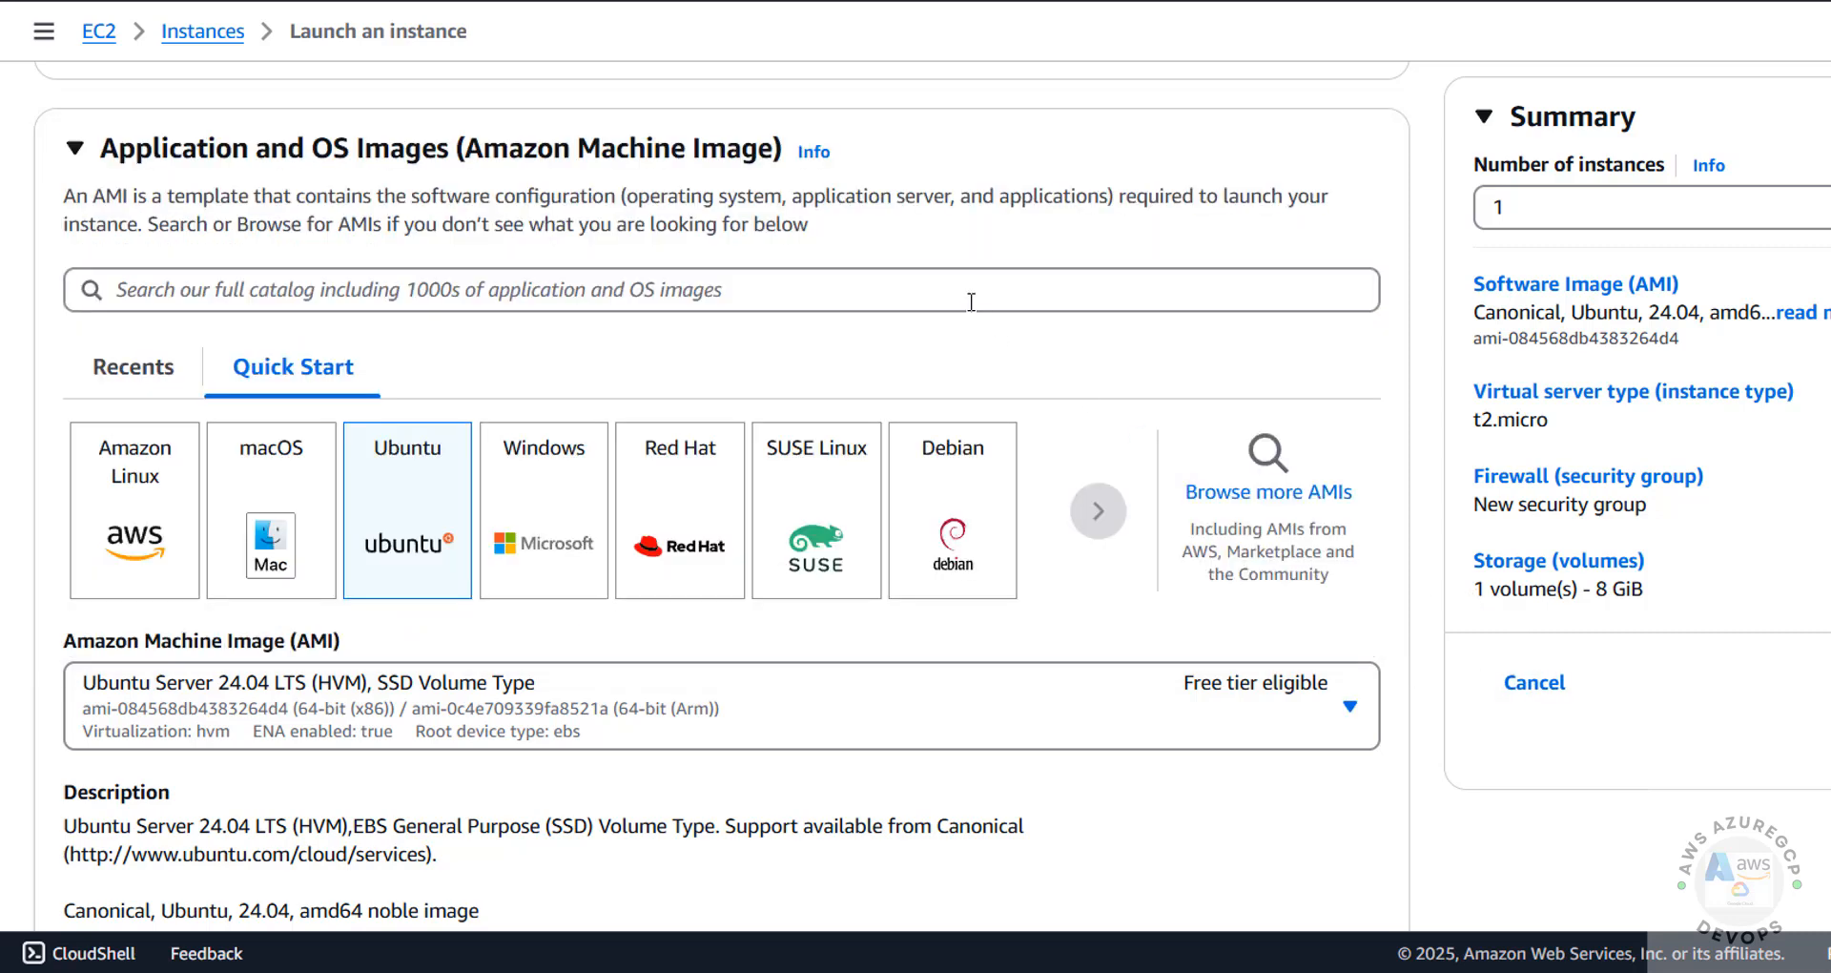
click(906, 286)
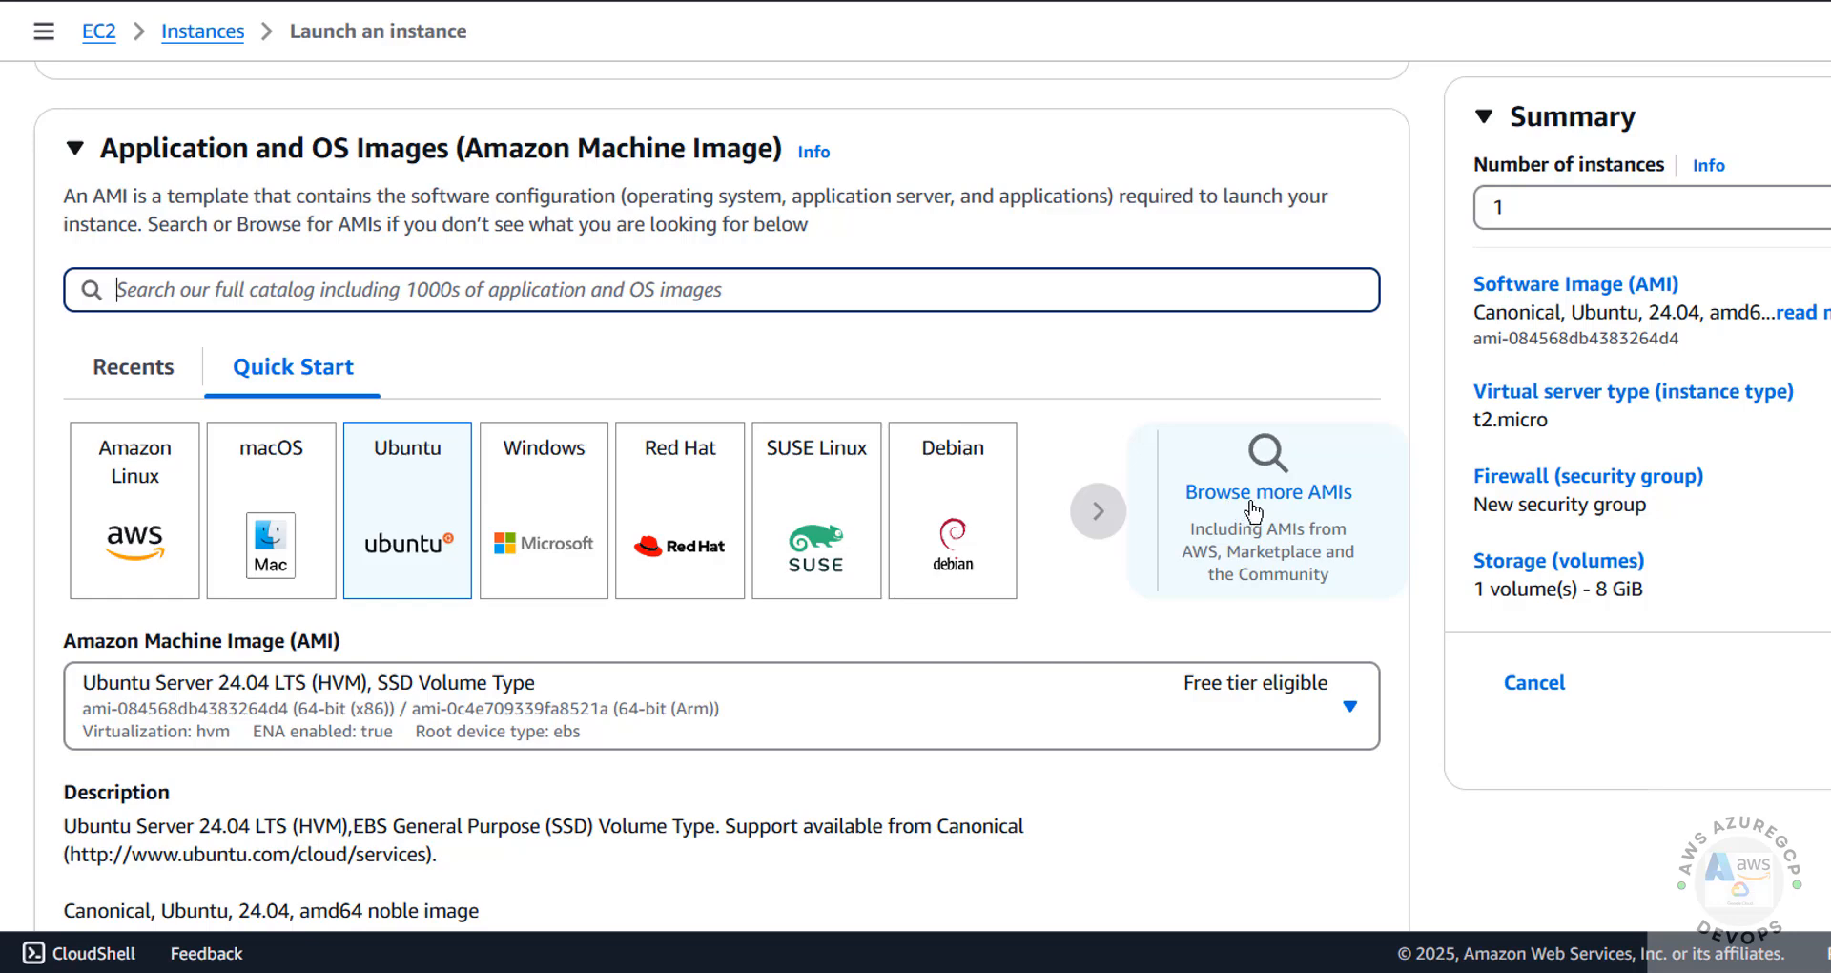
scroll(750, 673, down, 4)
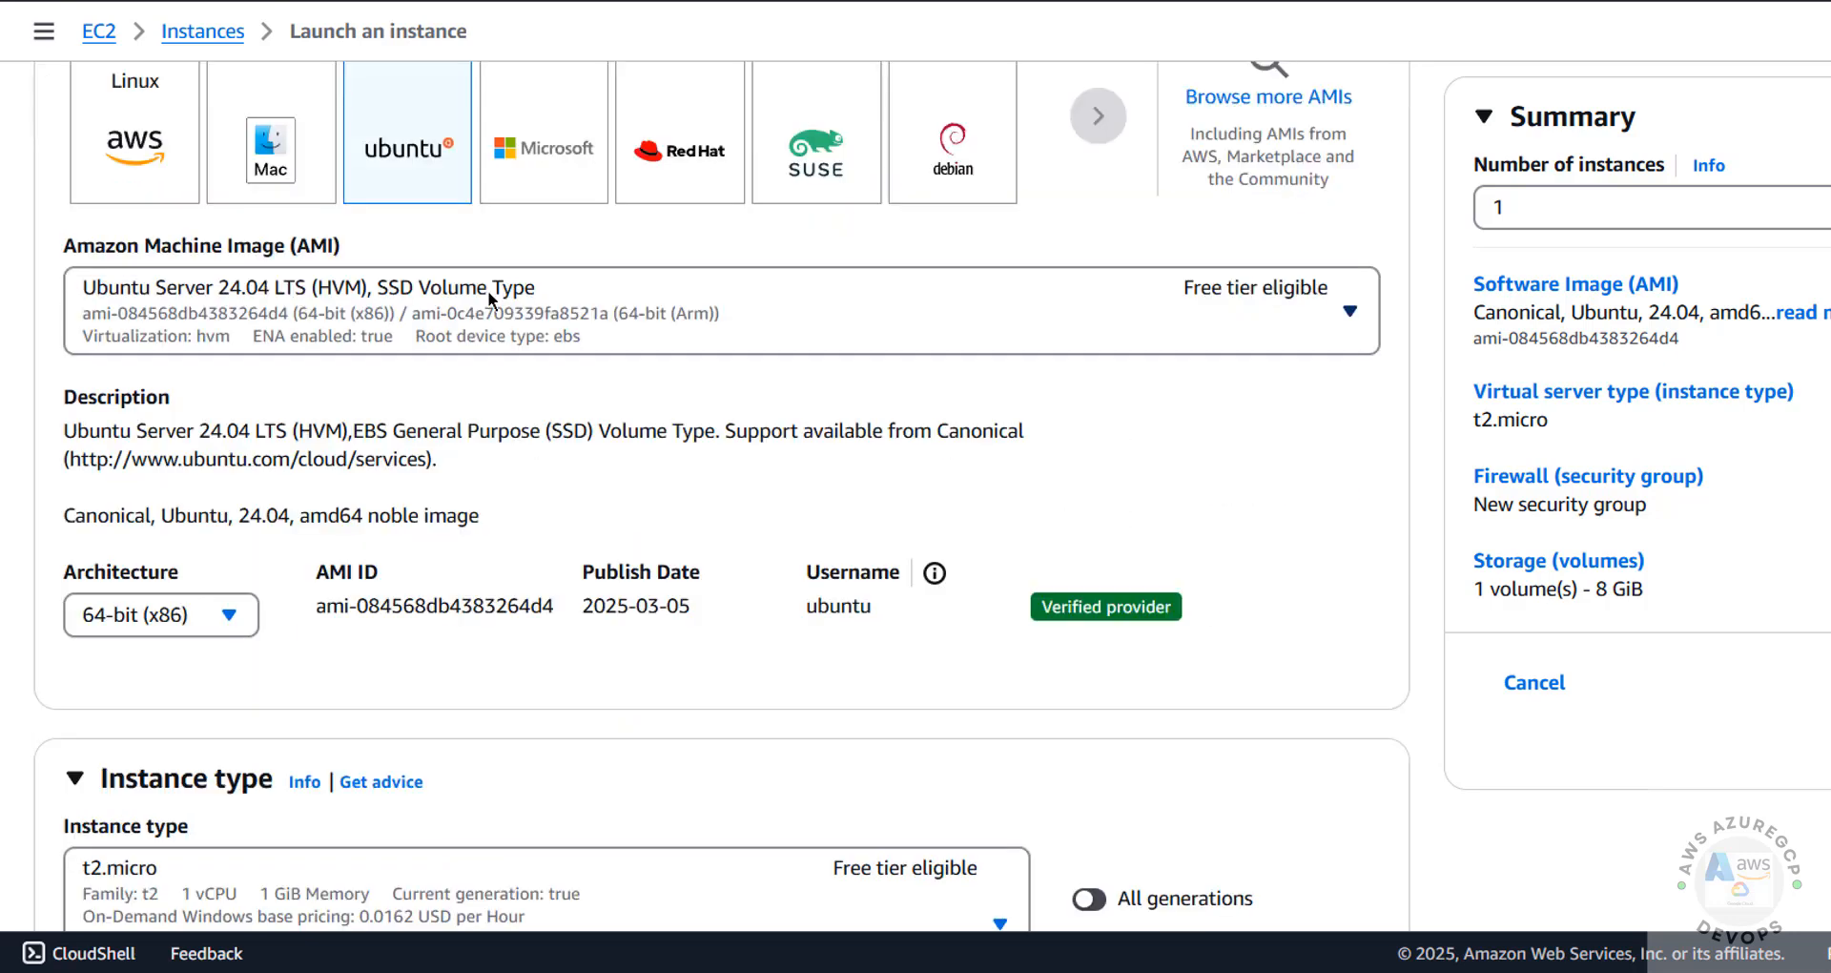
click(489, 290)
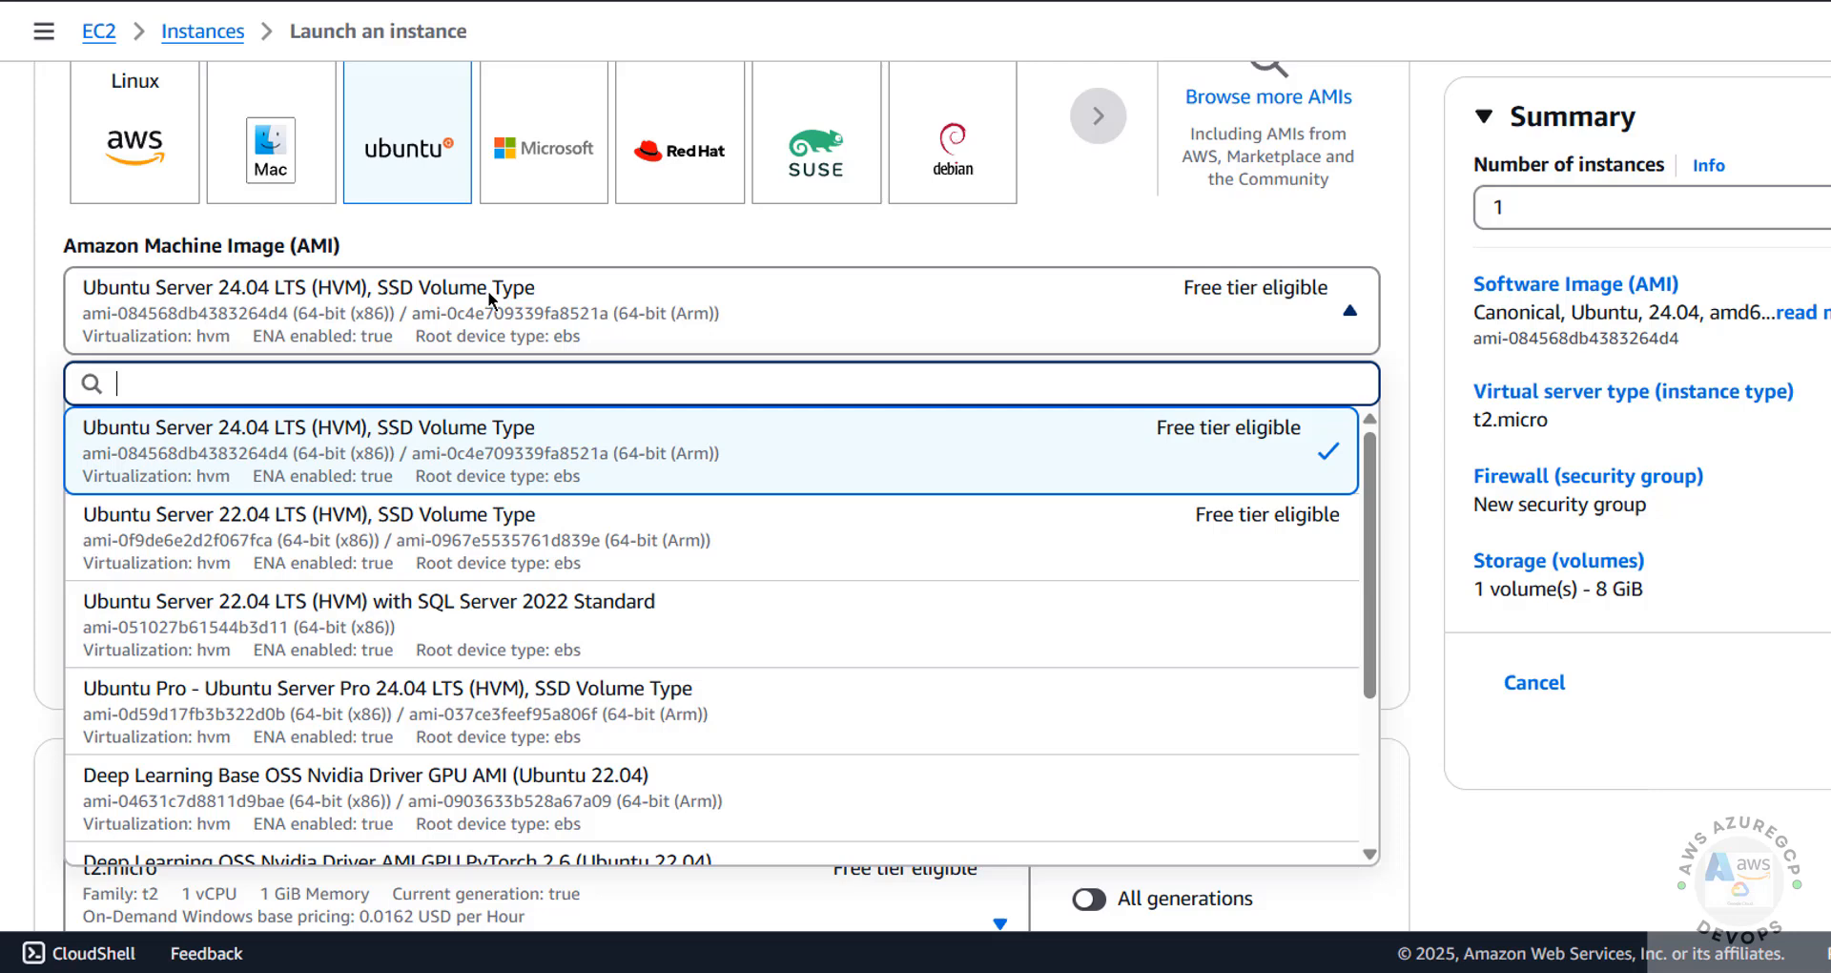
click(253, 456)
Look through the available instance types and keep t2.micro as the selection.
scroll(1428, 802, down, 6)
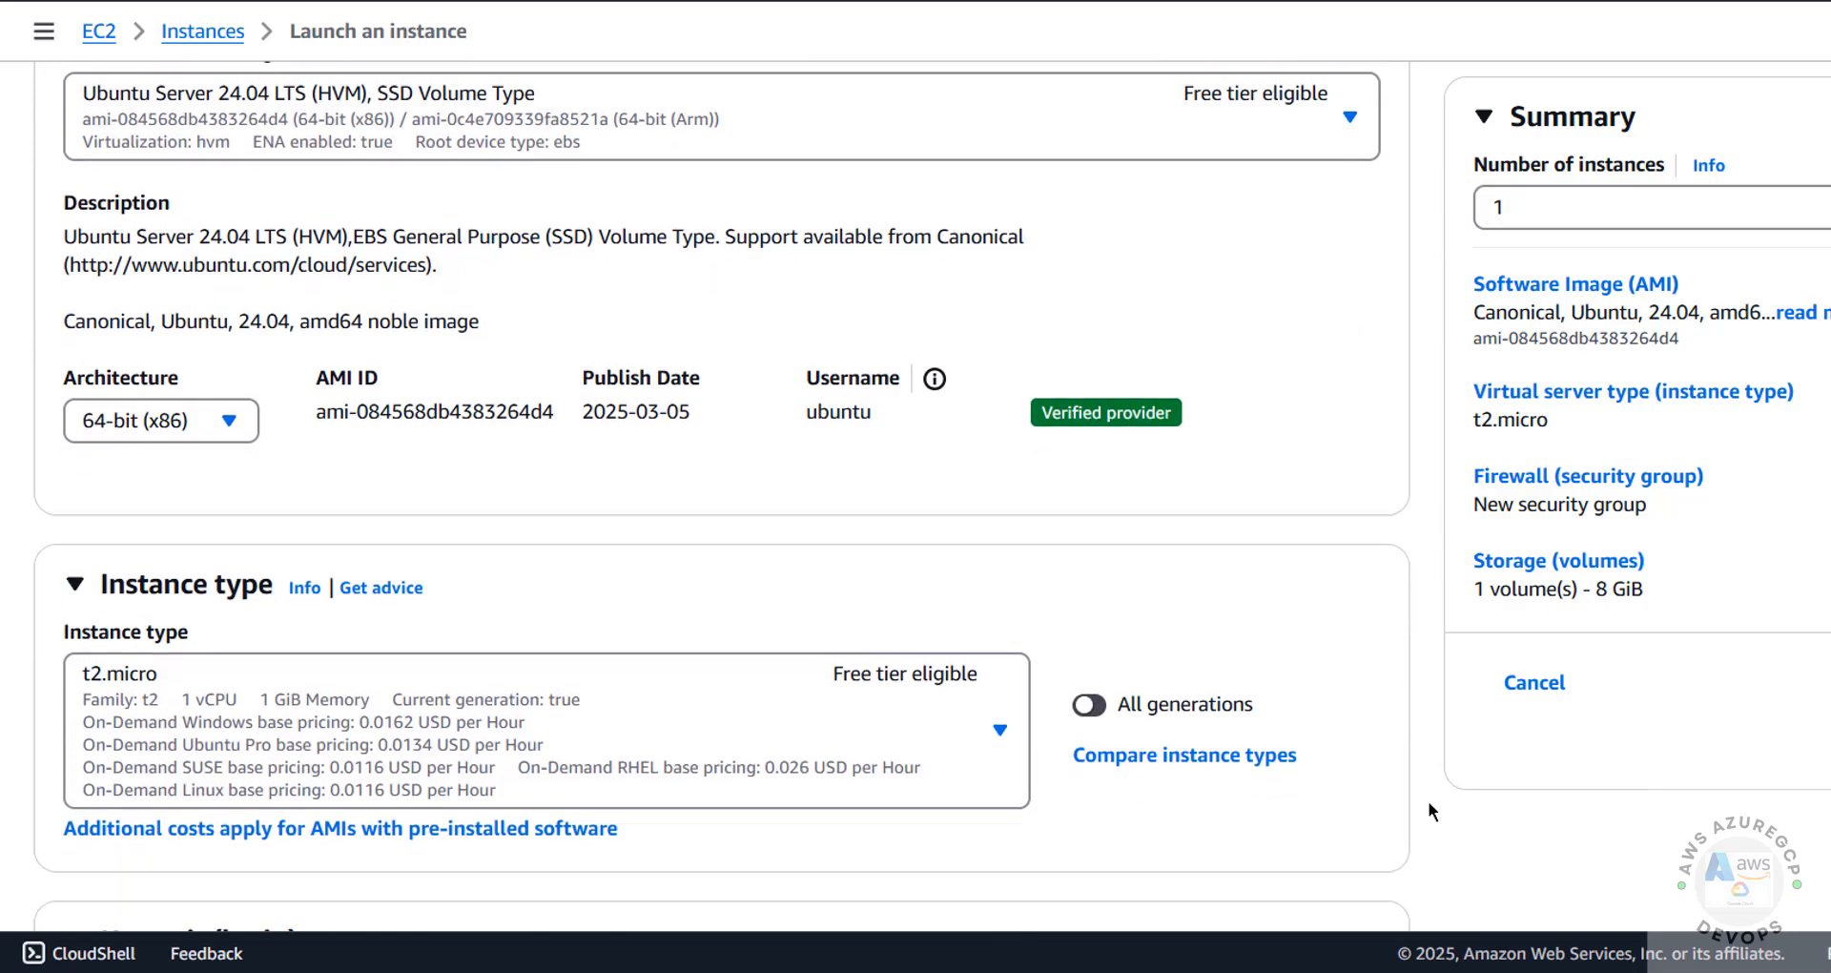
scroll(1429, 809, down, 1)
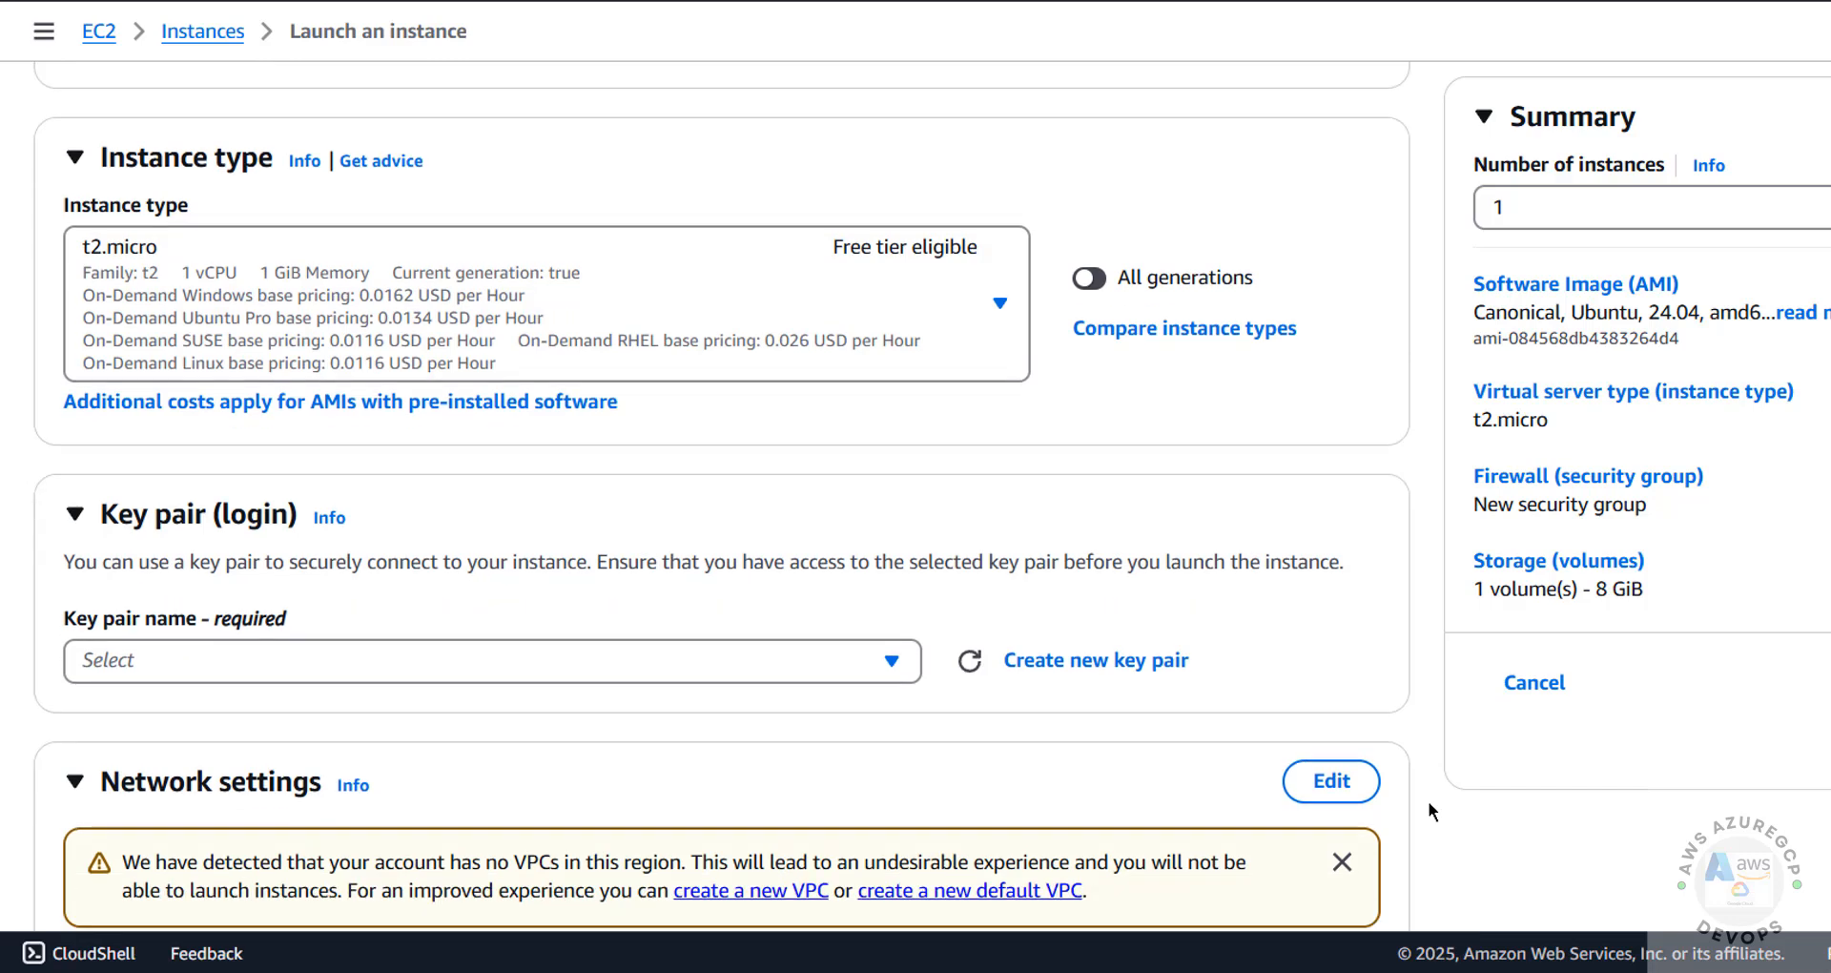
click(537, 300)
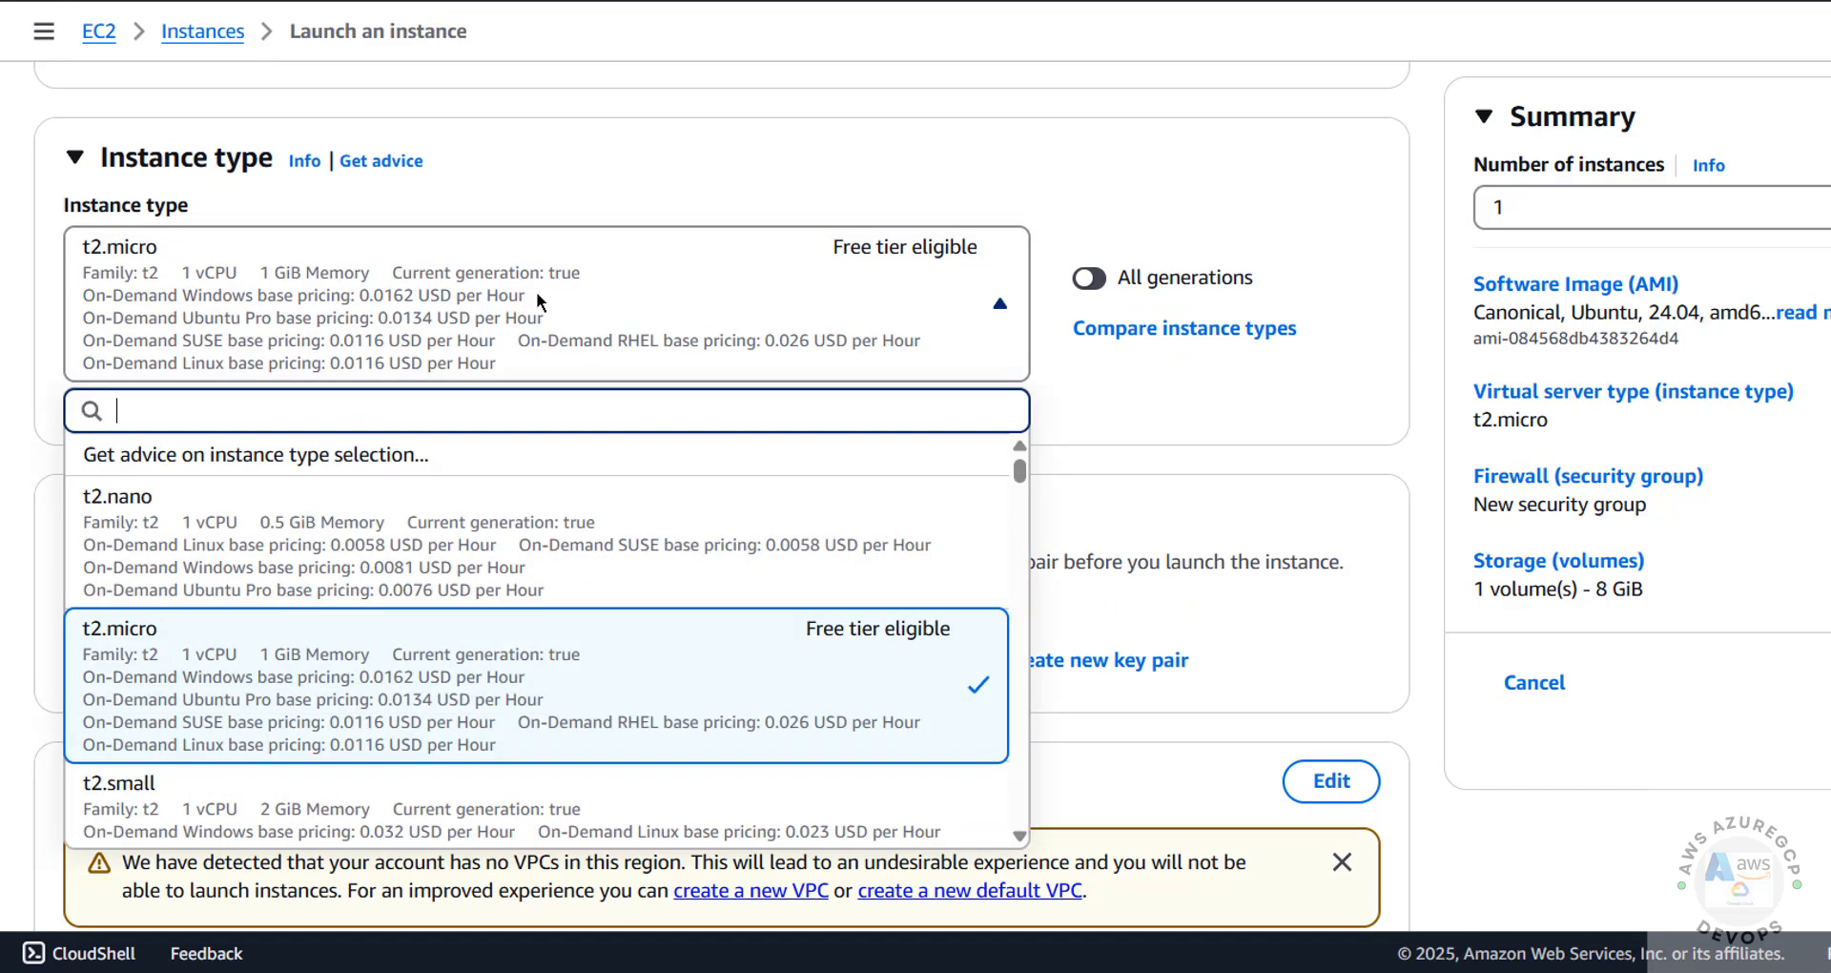
click(537, 299)
click(537, 299)
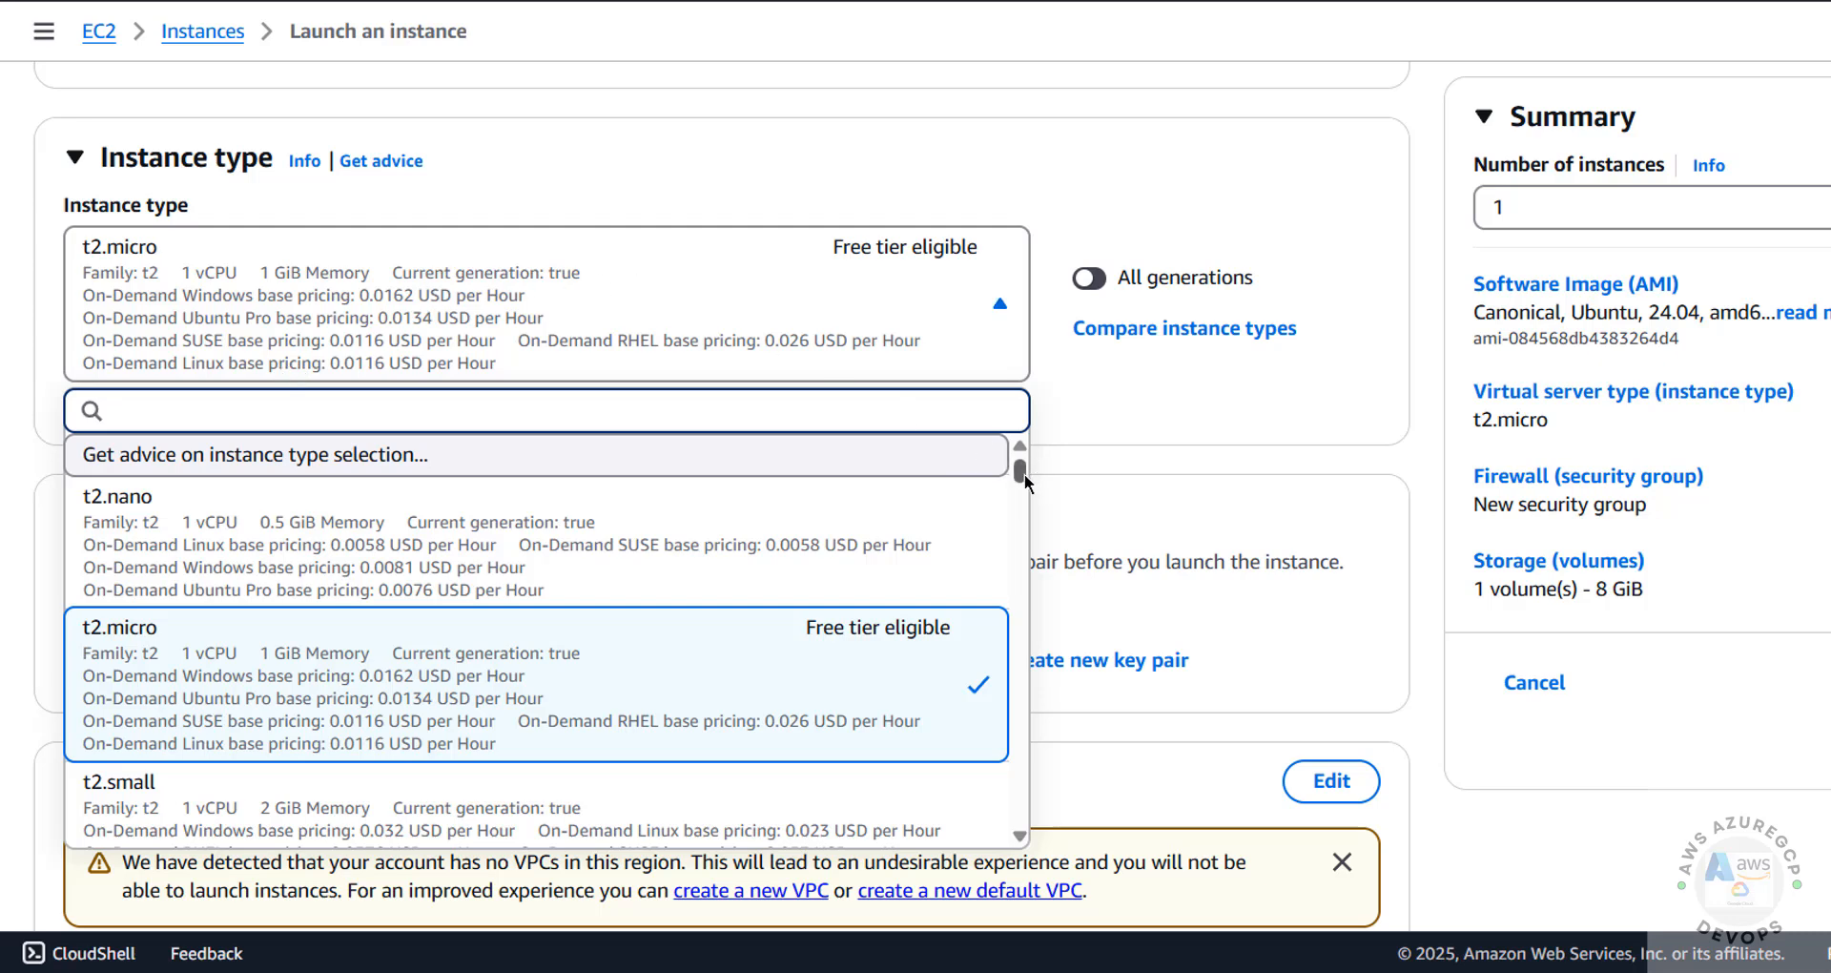
drag(1017, 473, 1058, 690)
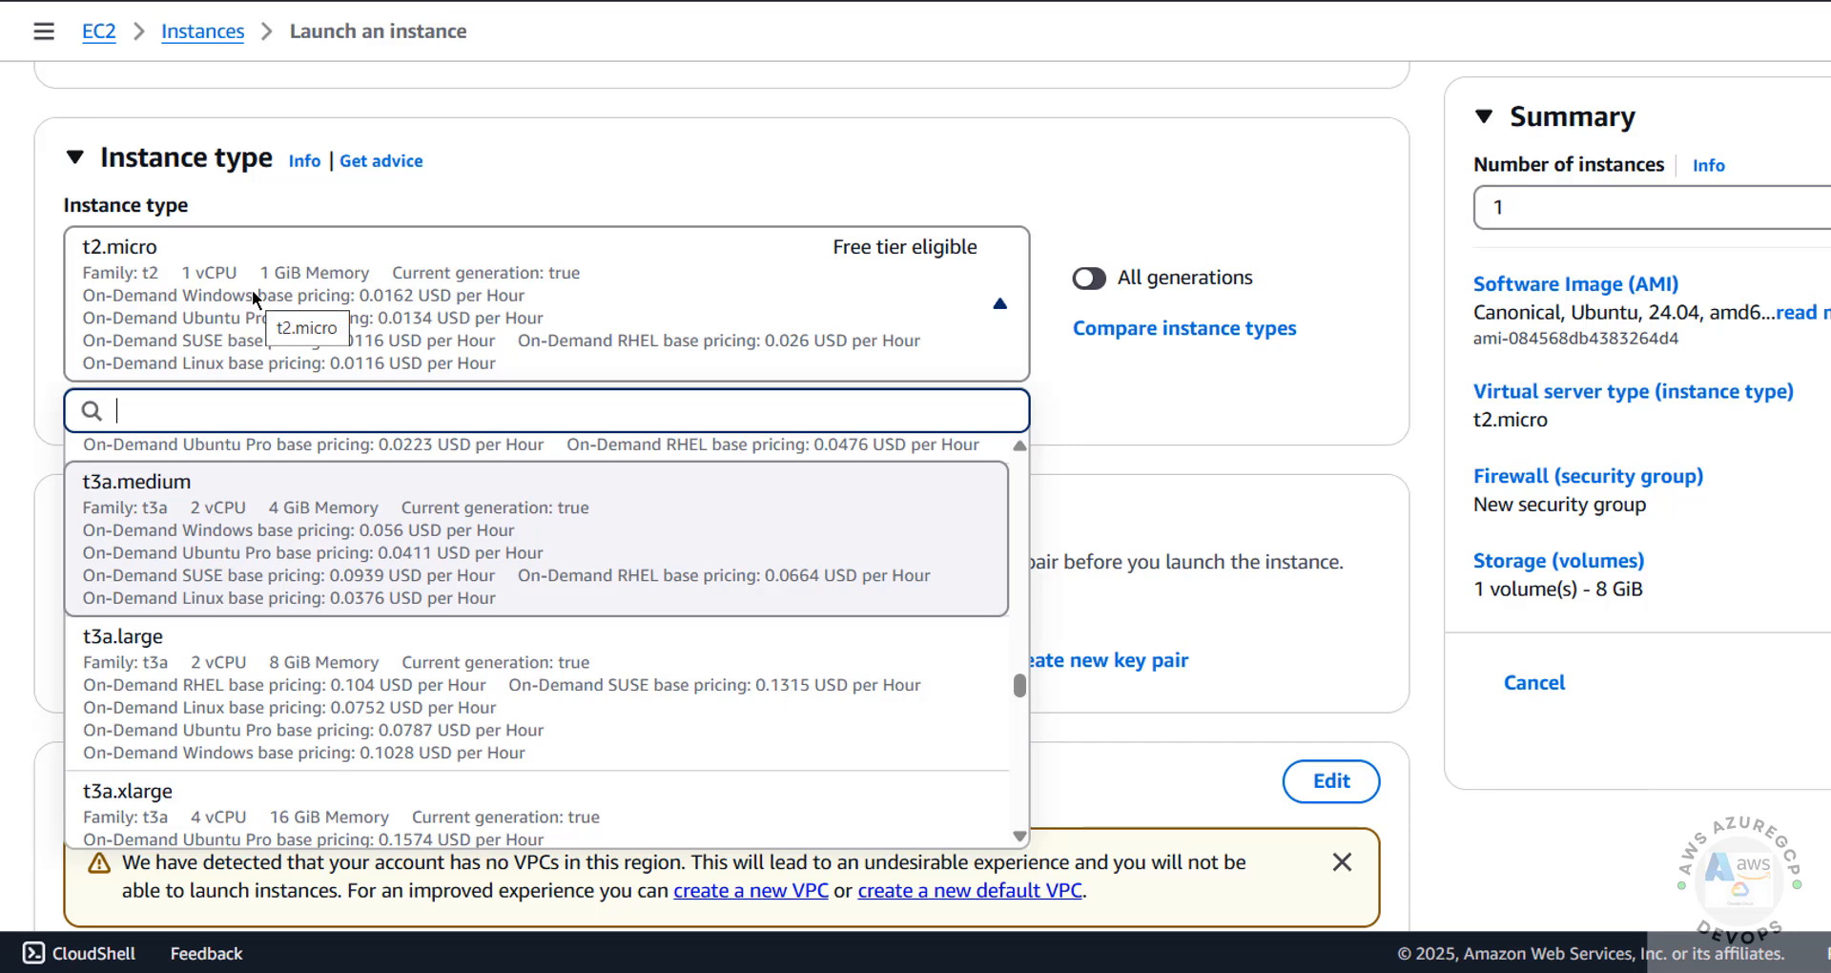
click(1193, 470)
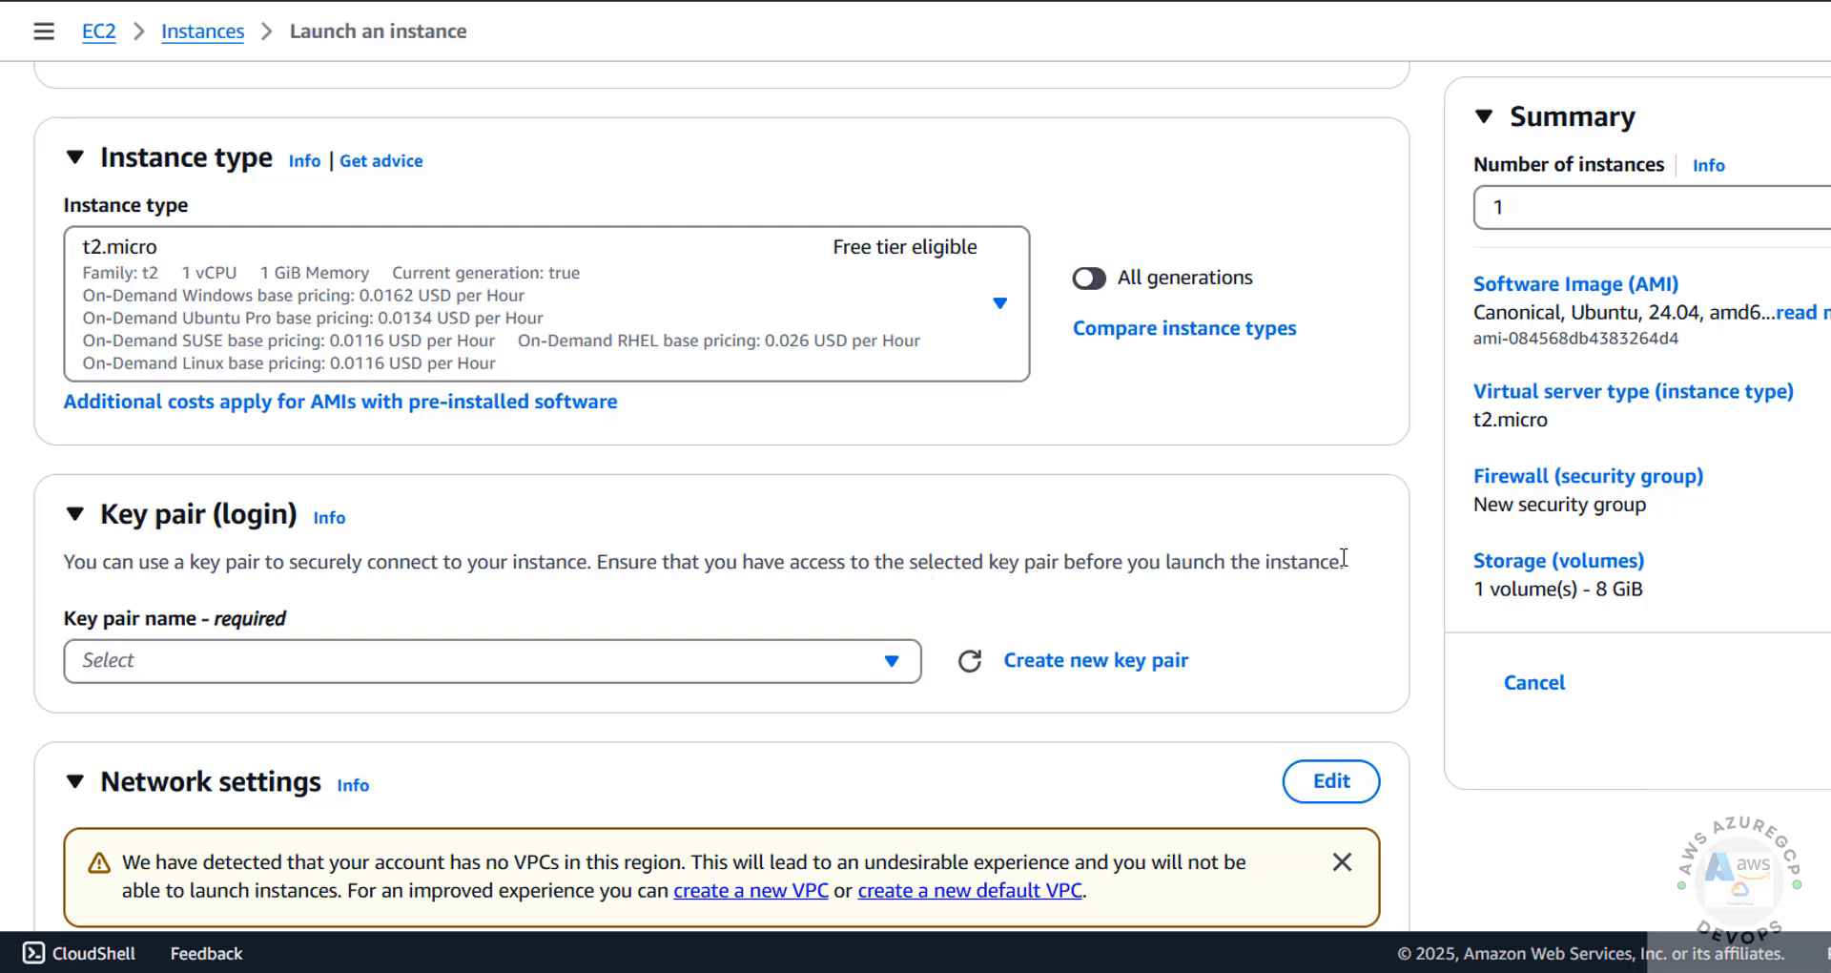
Create a new RSA key pair named UB2404EC2 in .pem format for logging in to the instance.
click(1134, 672)
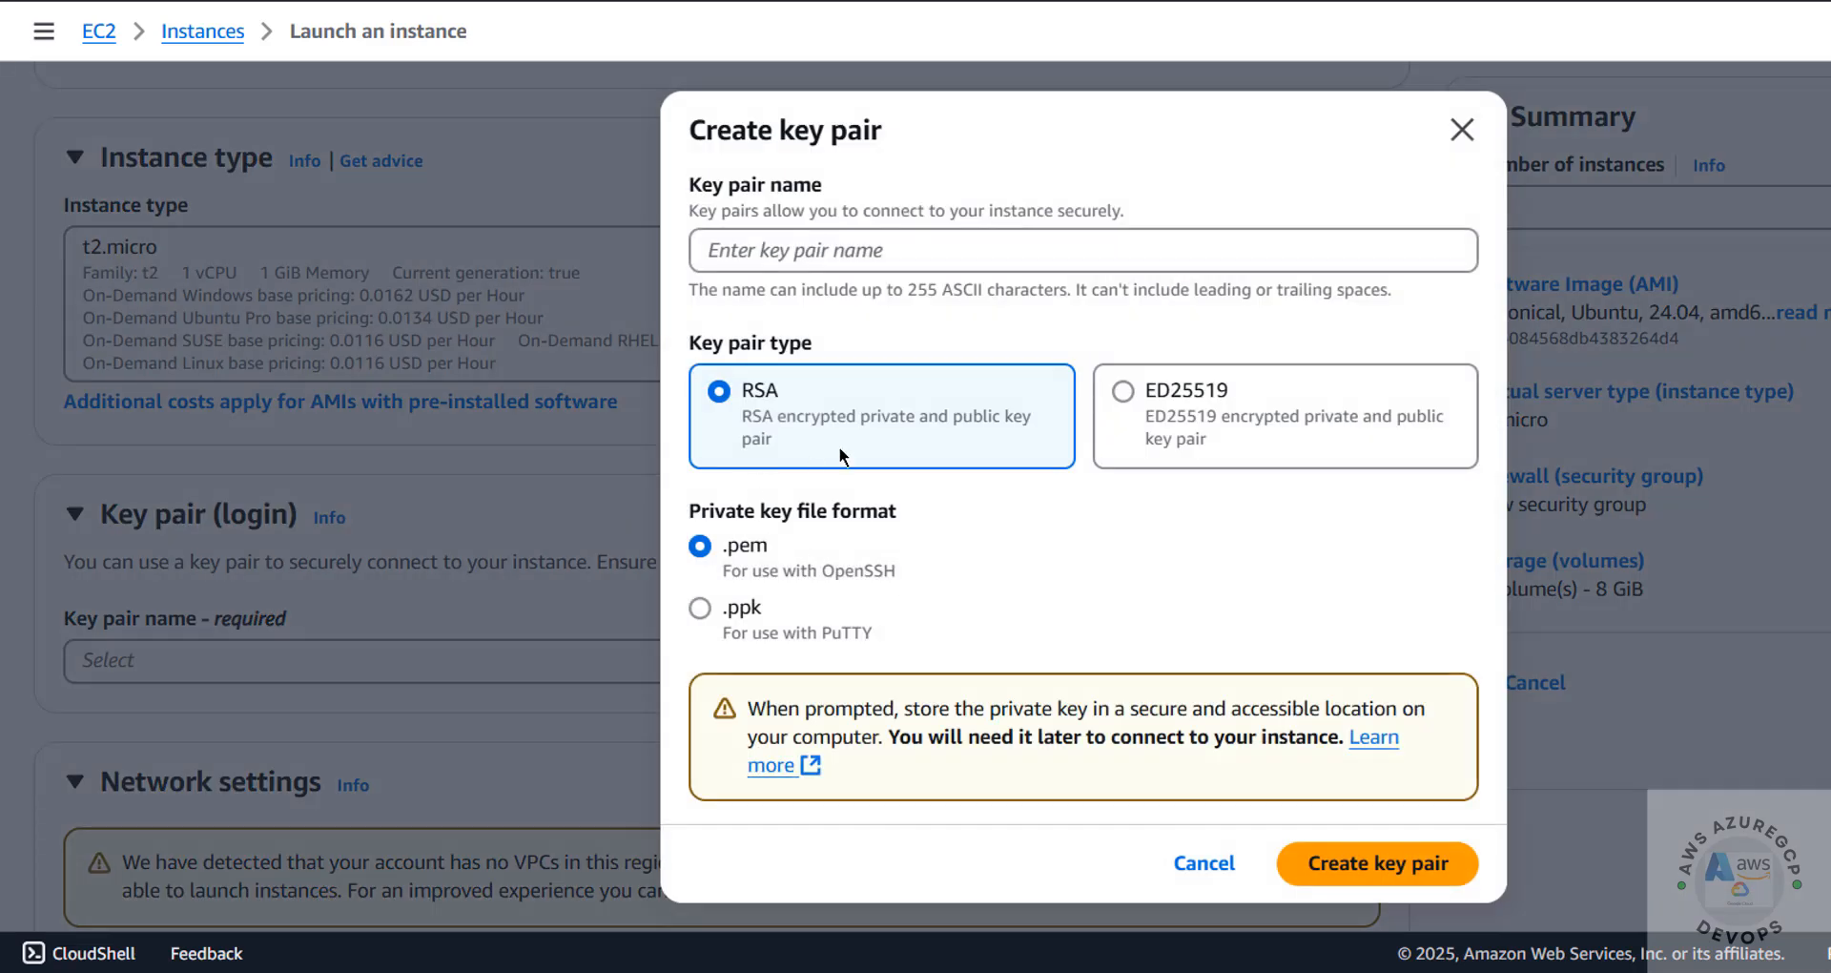
click(784, 250)
text(UB2404EC2)
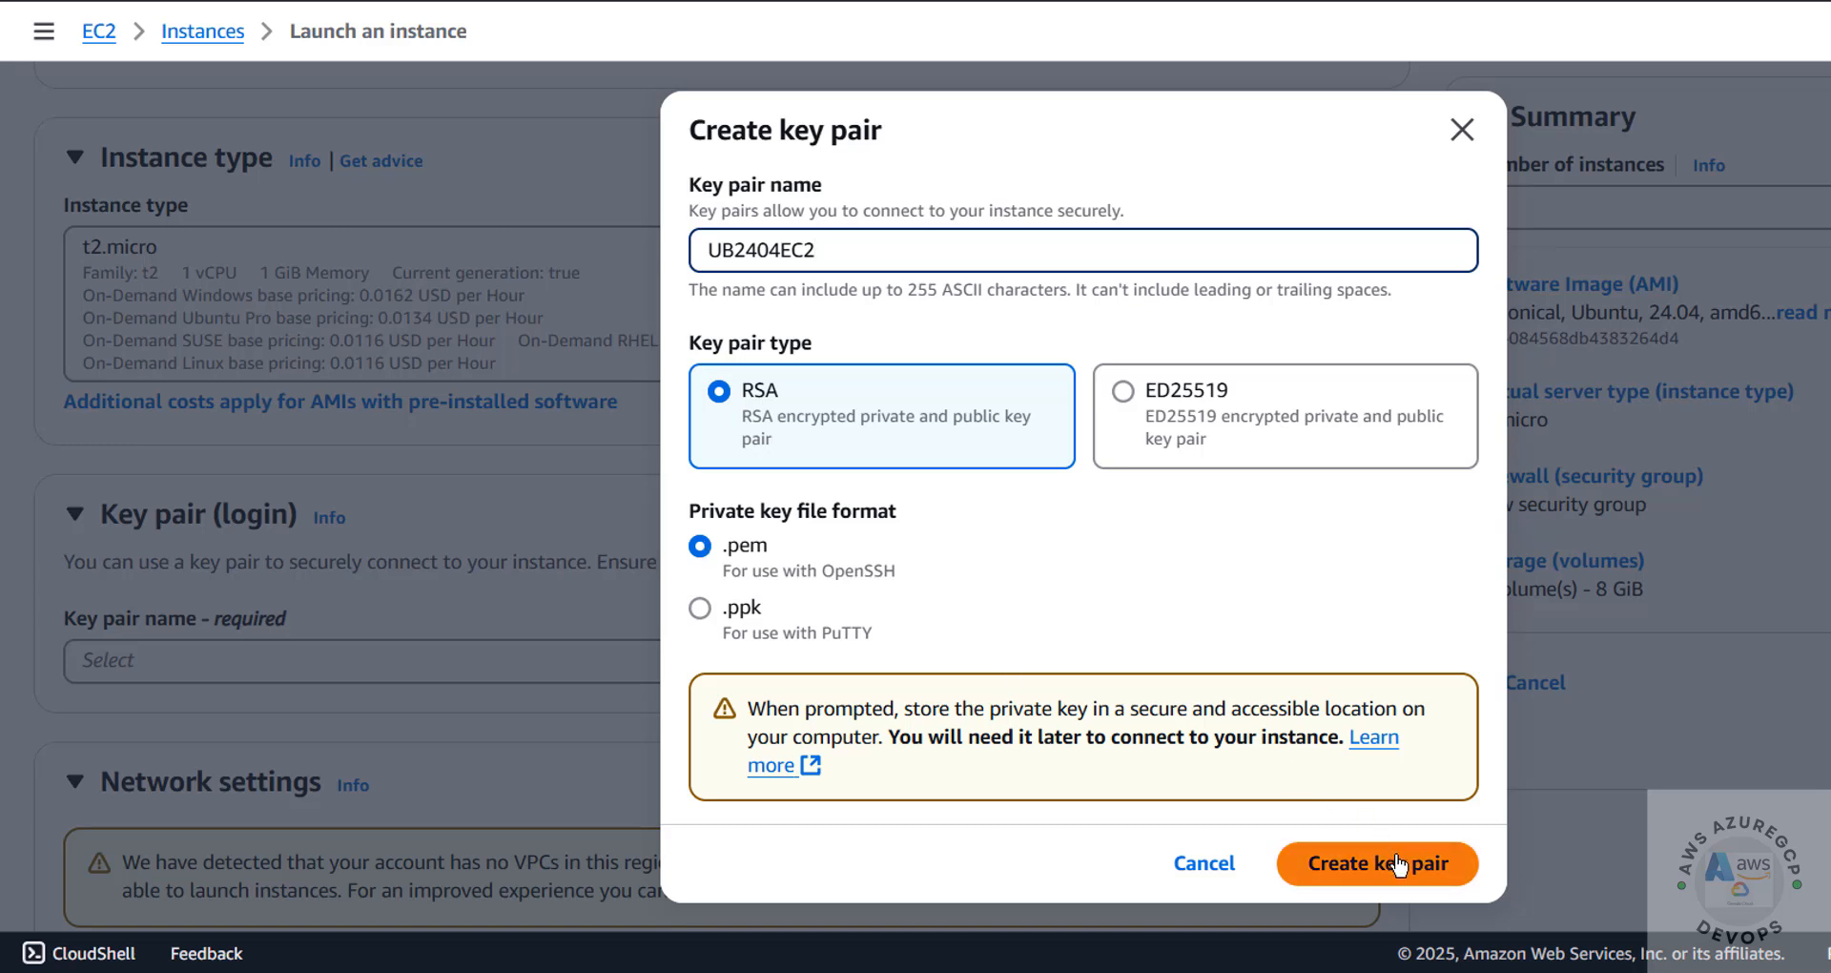
click(1346, 885)
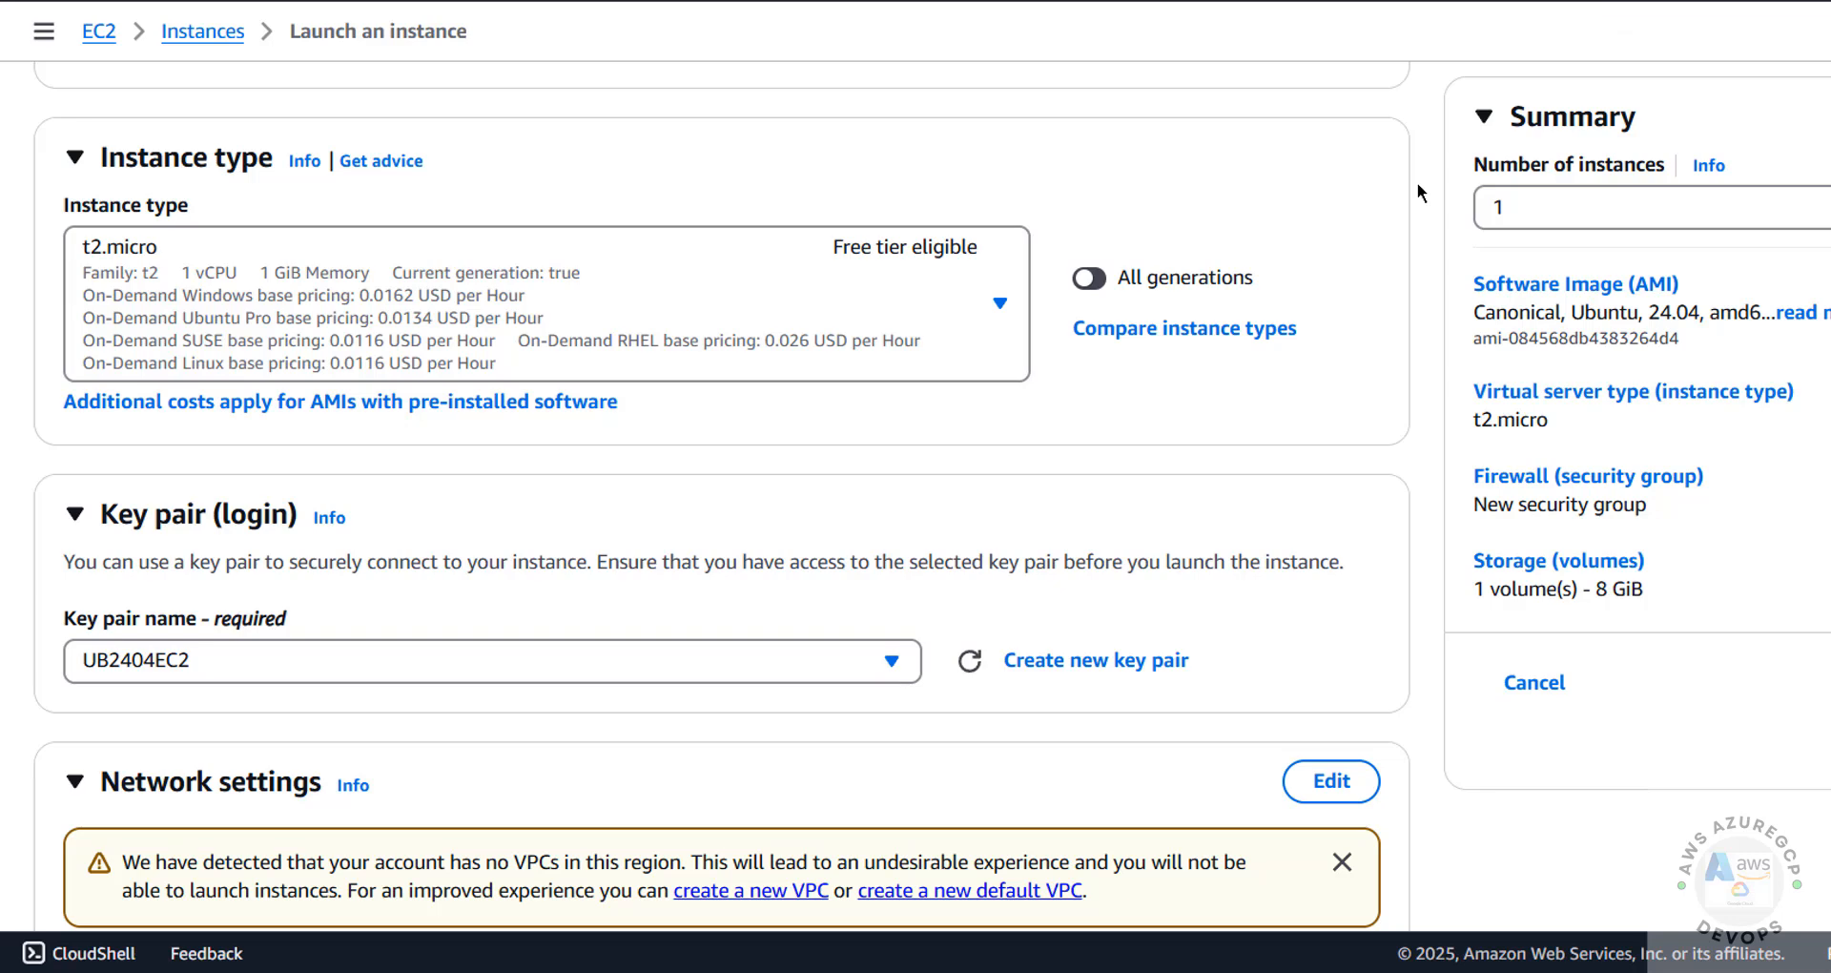
Open the instance's network settings for editing and check which VPCs can be selected.
scroll(1418, 190, down, 5)
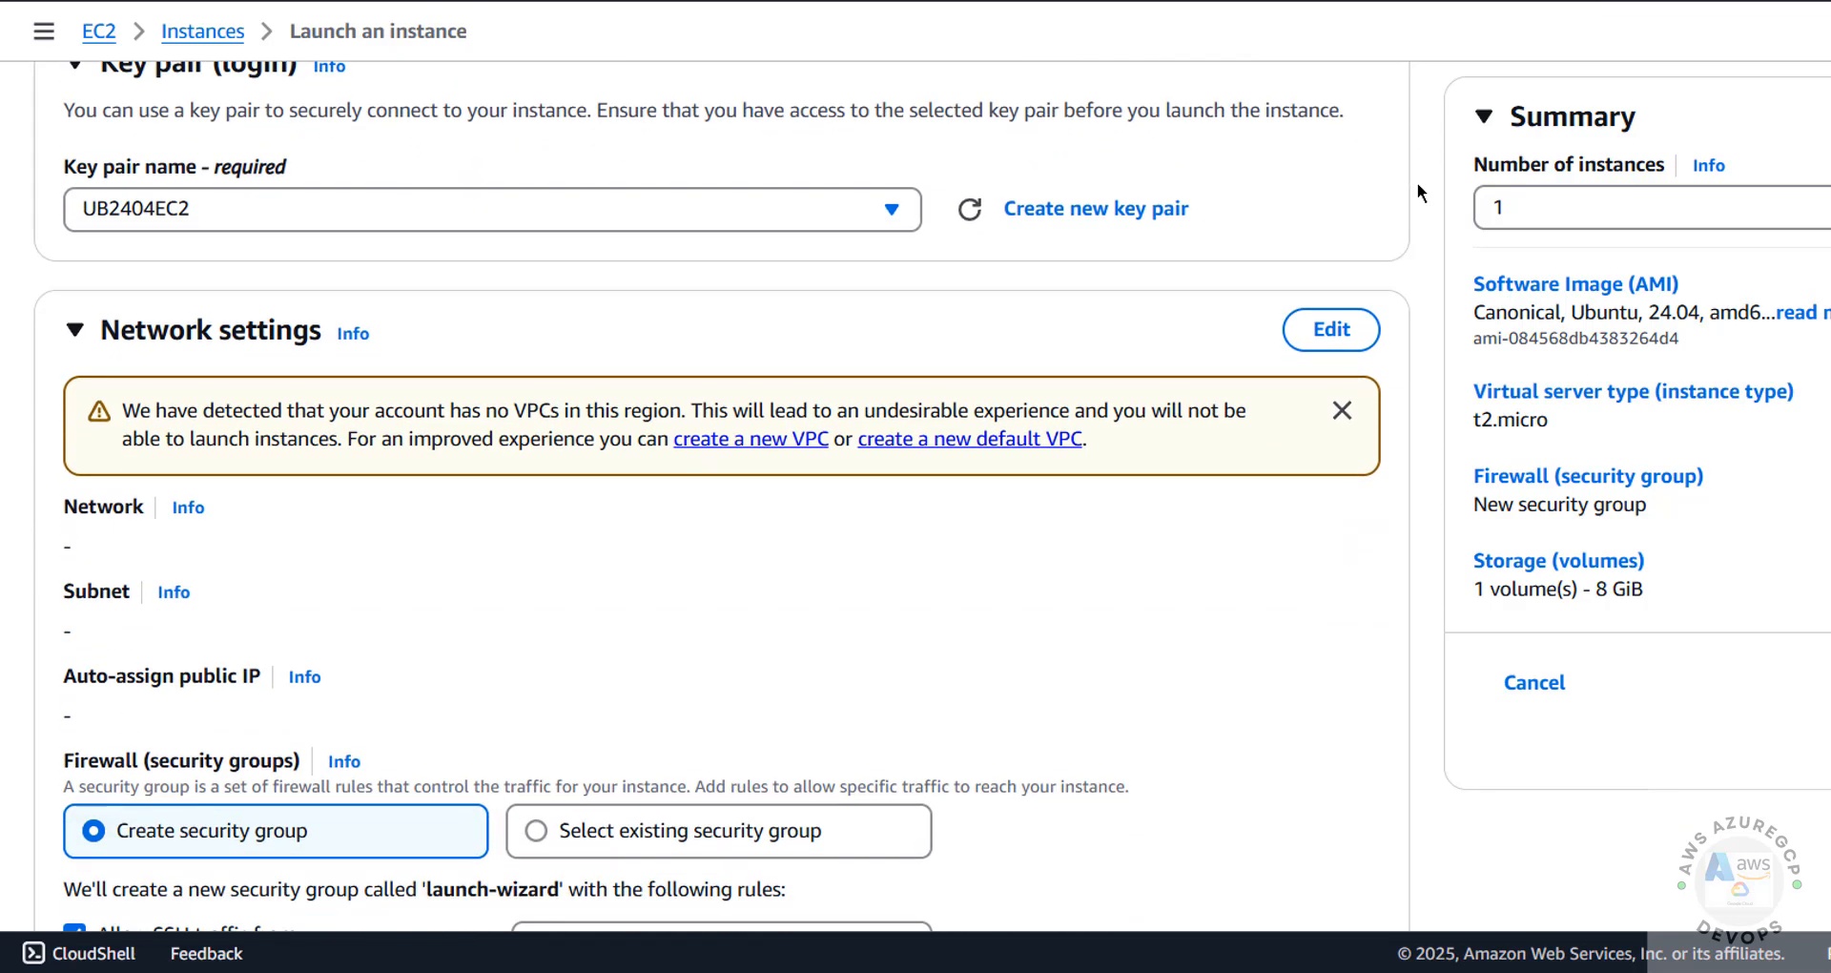
scroll(1418, 181, down, 2)
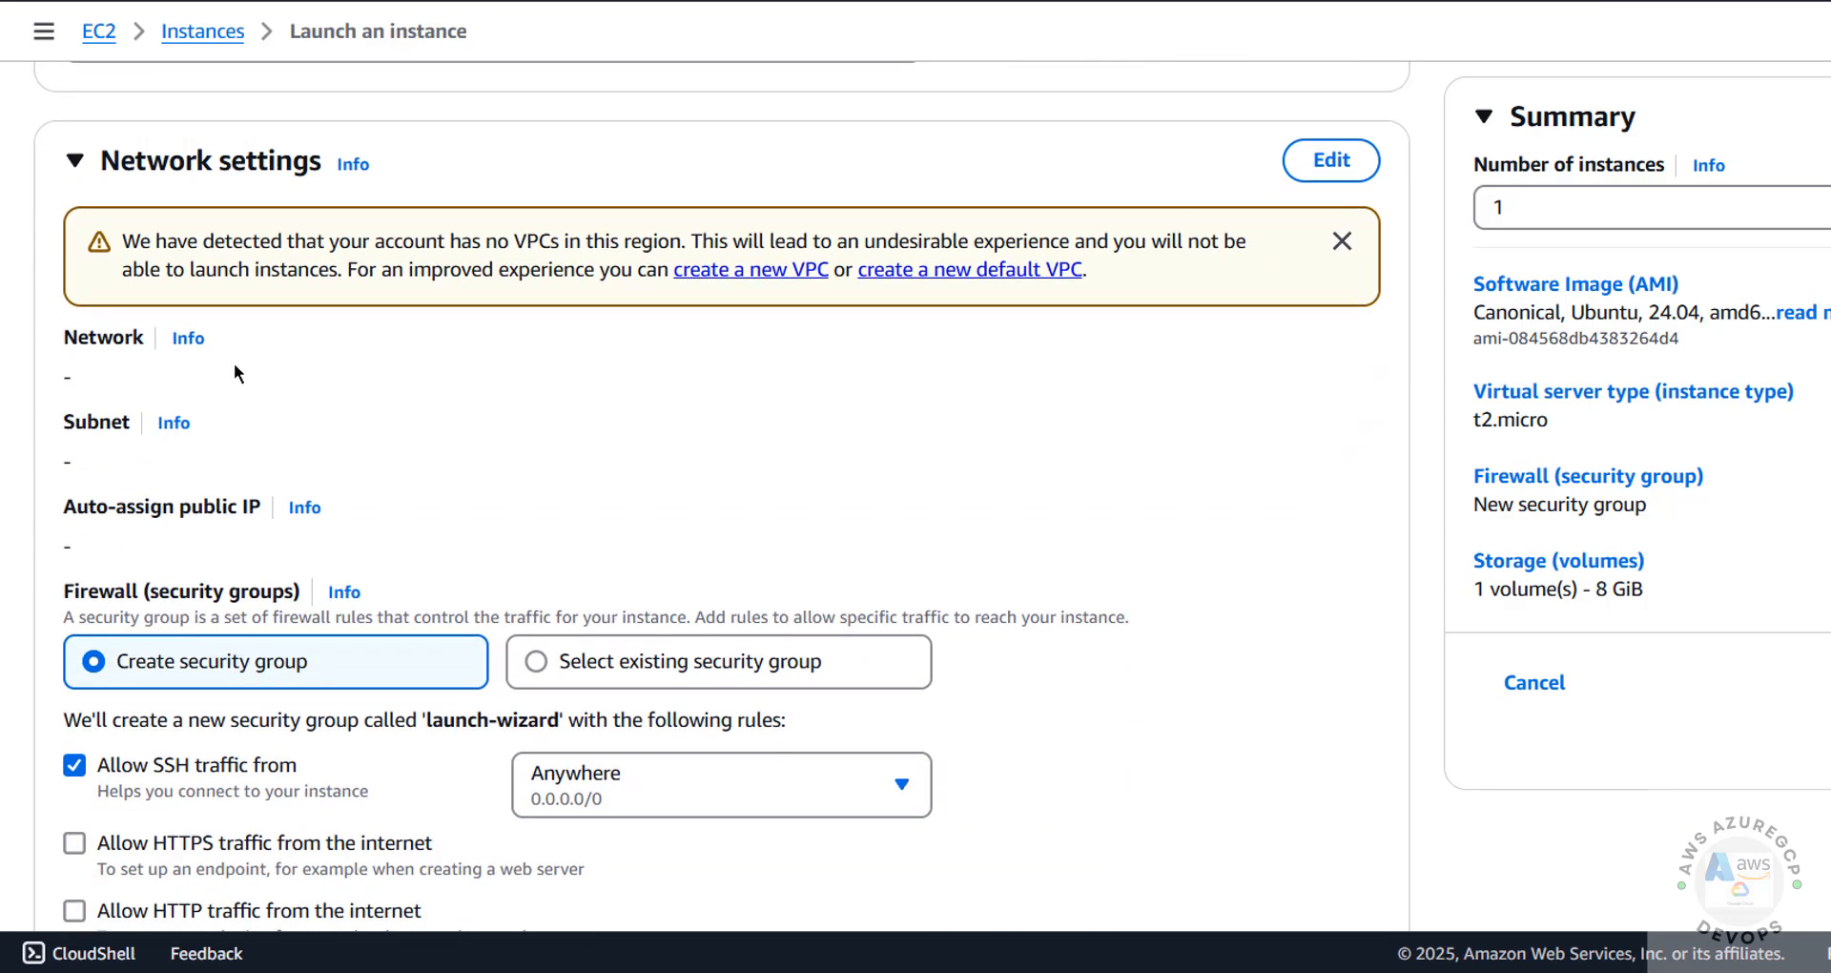
click(1362, 163)
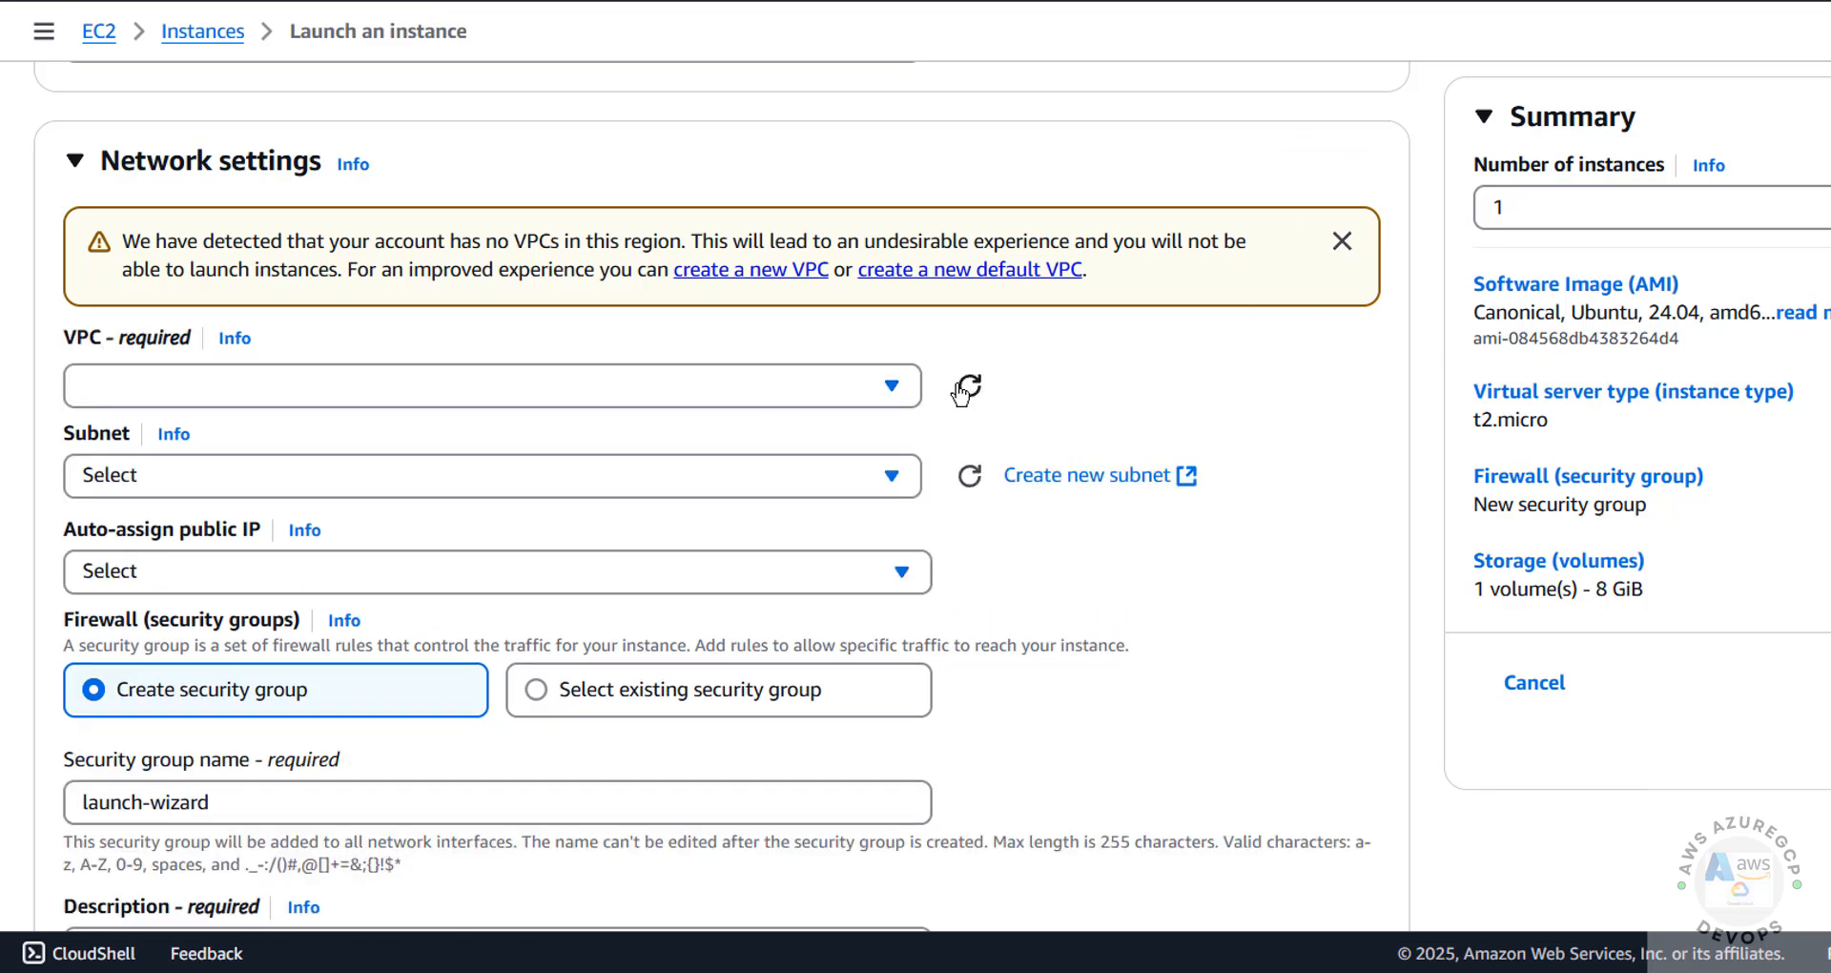
click(788, 393)
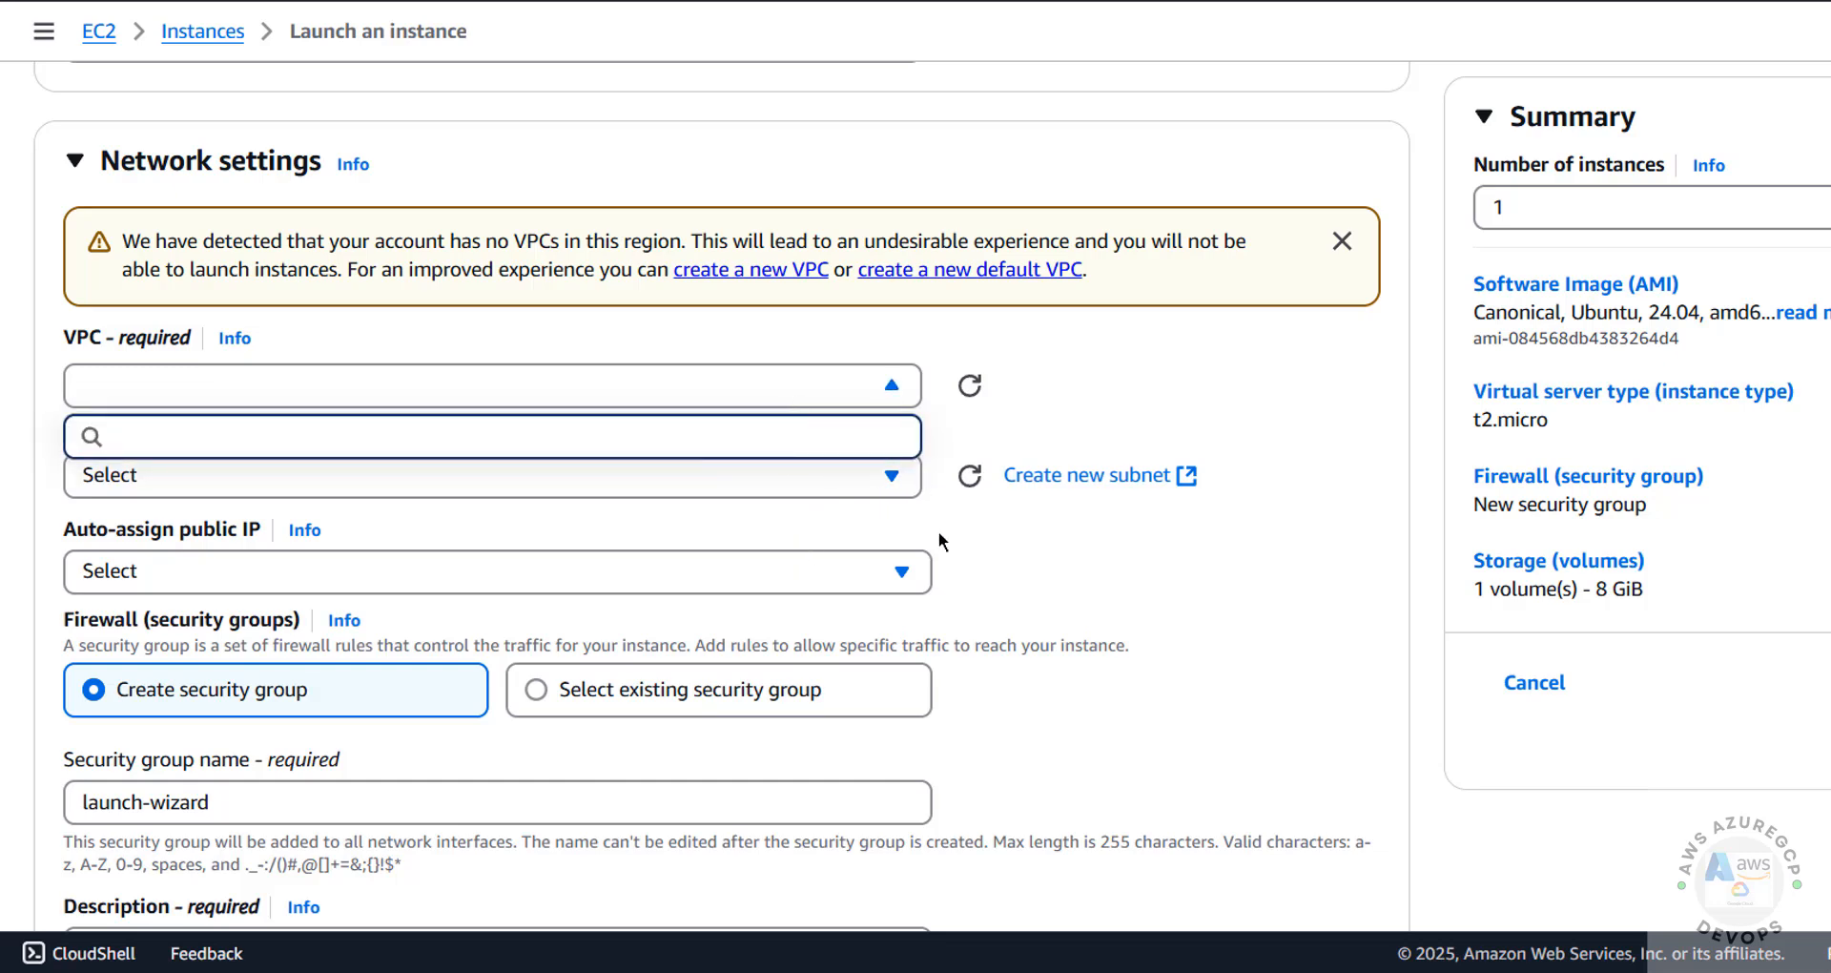
click(971, 546)
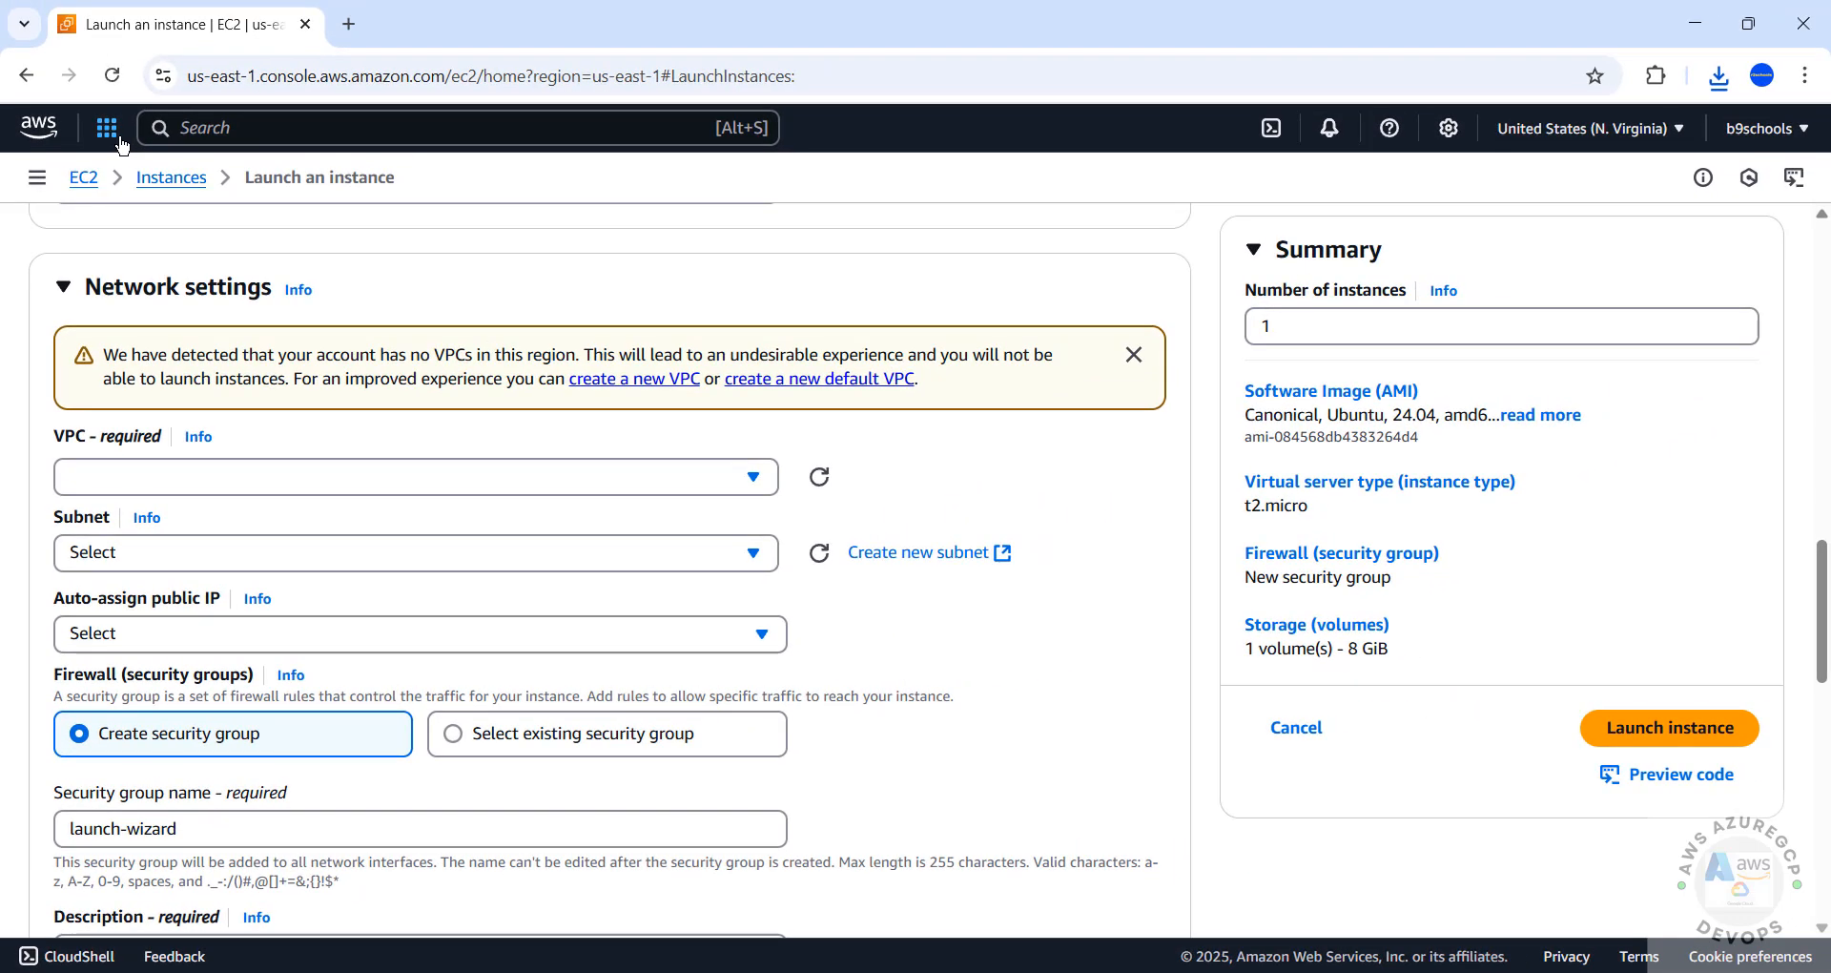
Search the AWS services for VPC and open the VPC console in a separate browser tab.
click(107, 128)
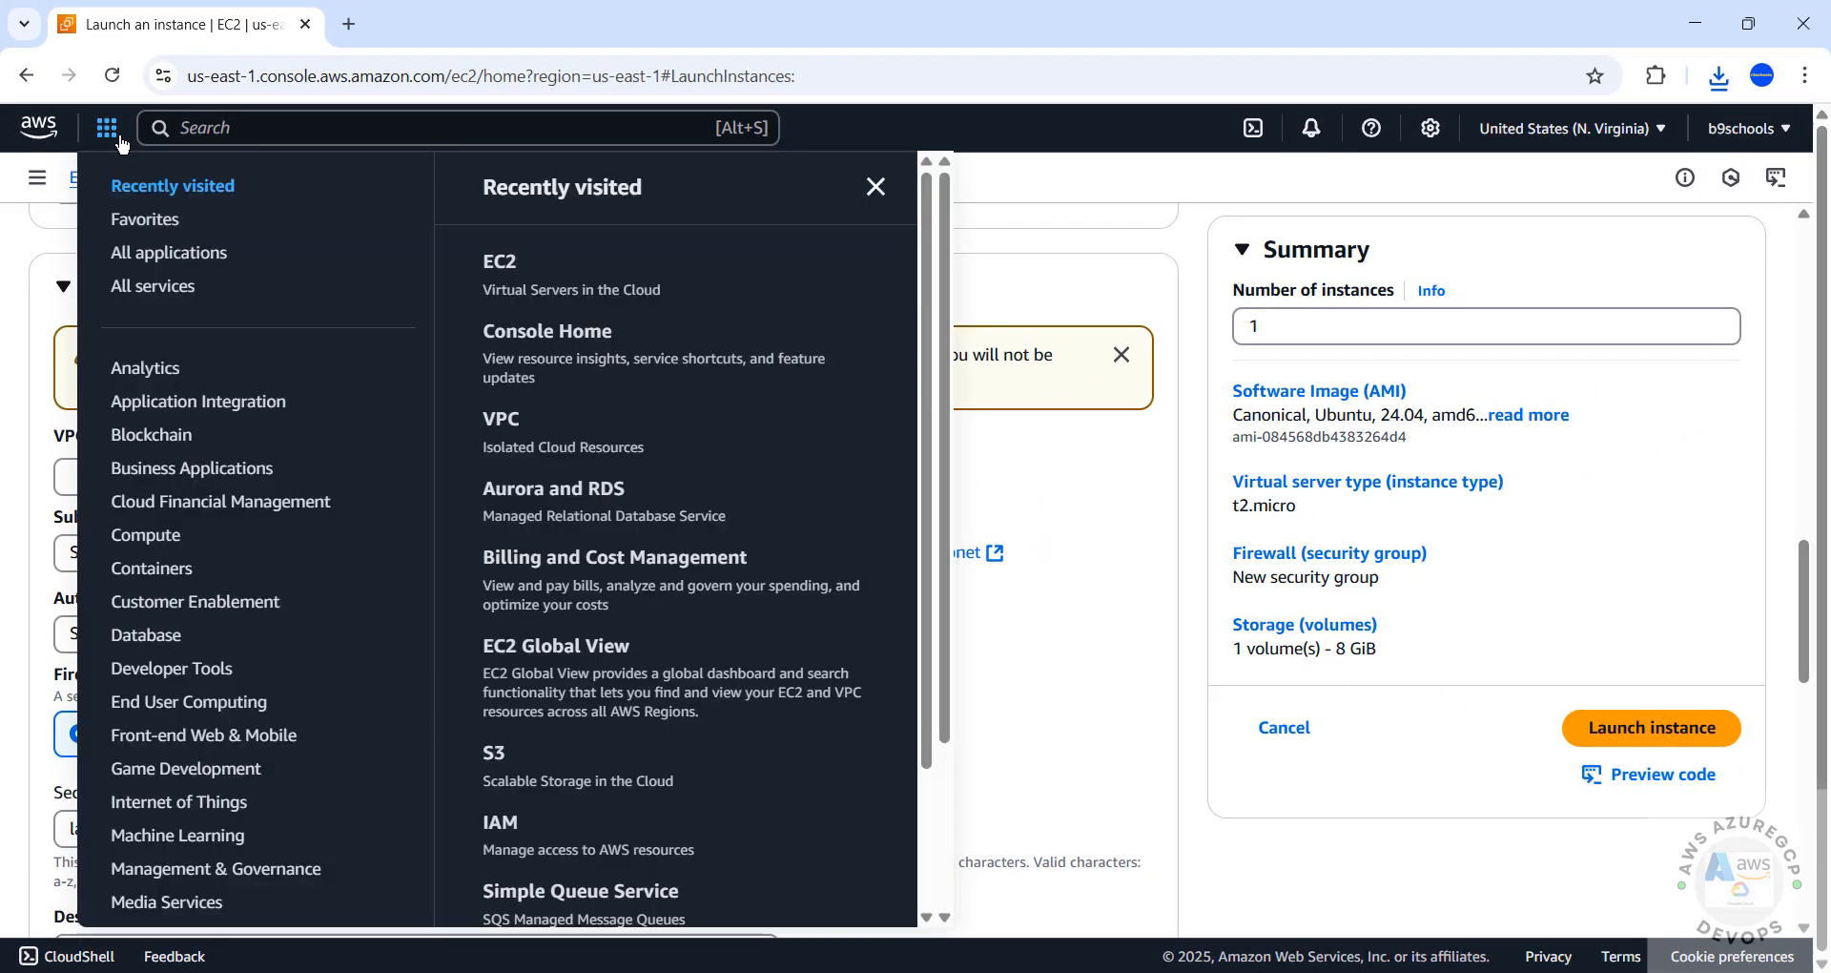
click(219, 134)
text(vpc)
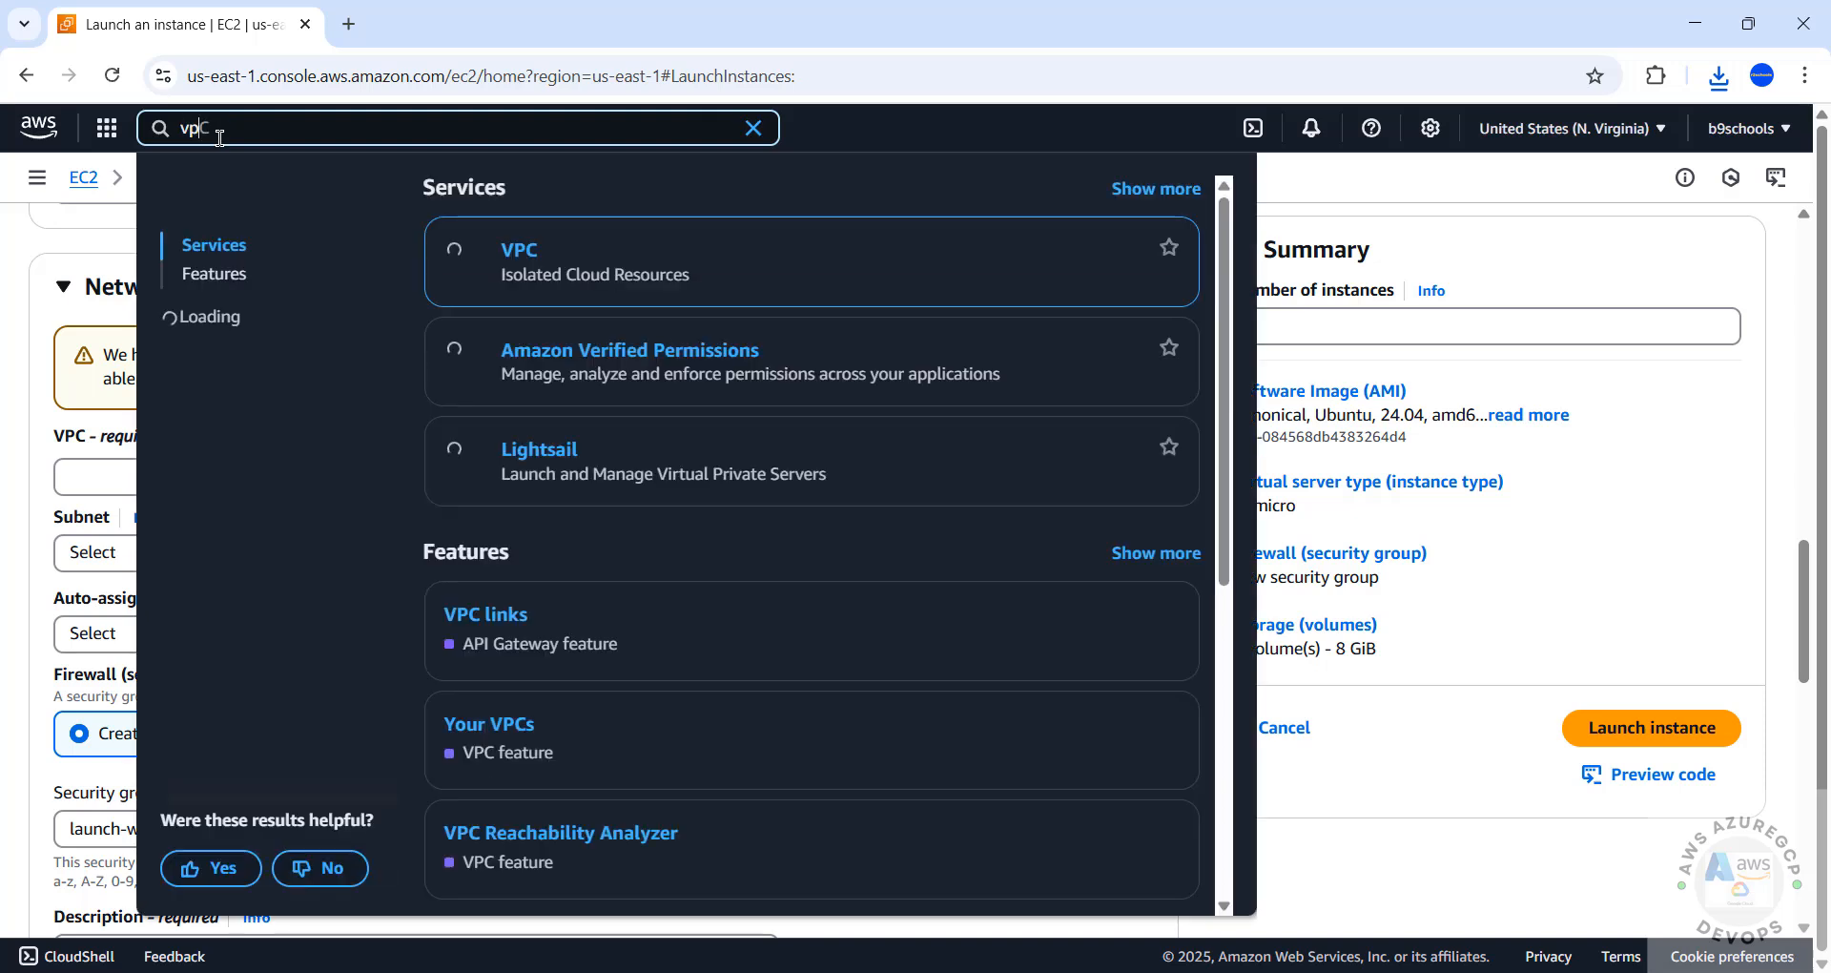
right_click(537, 266)
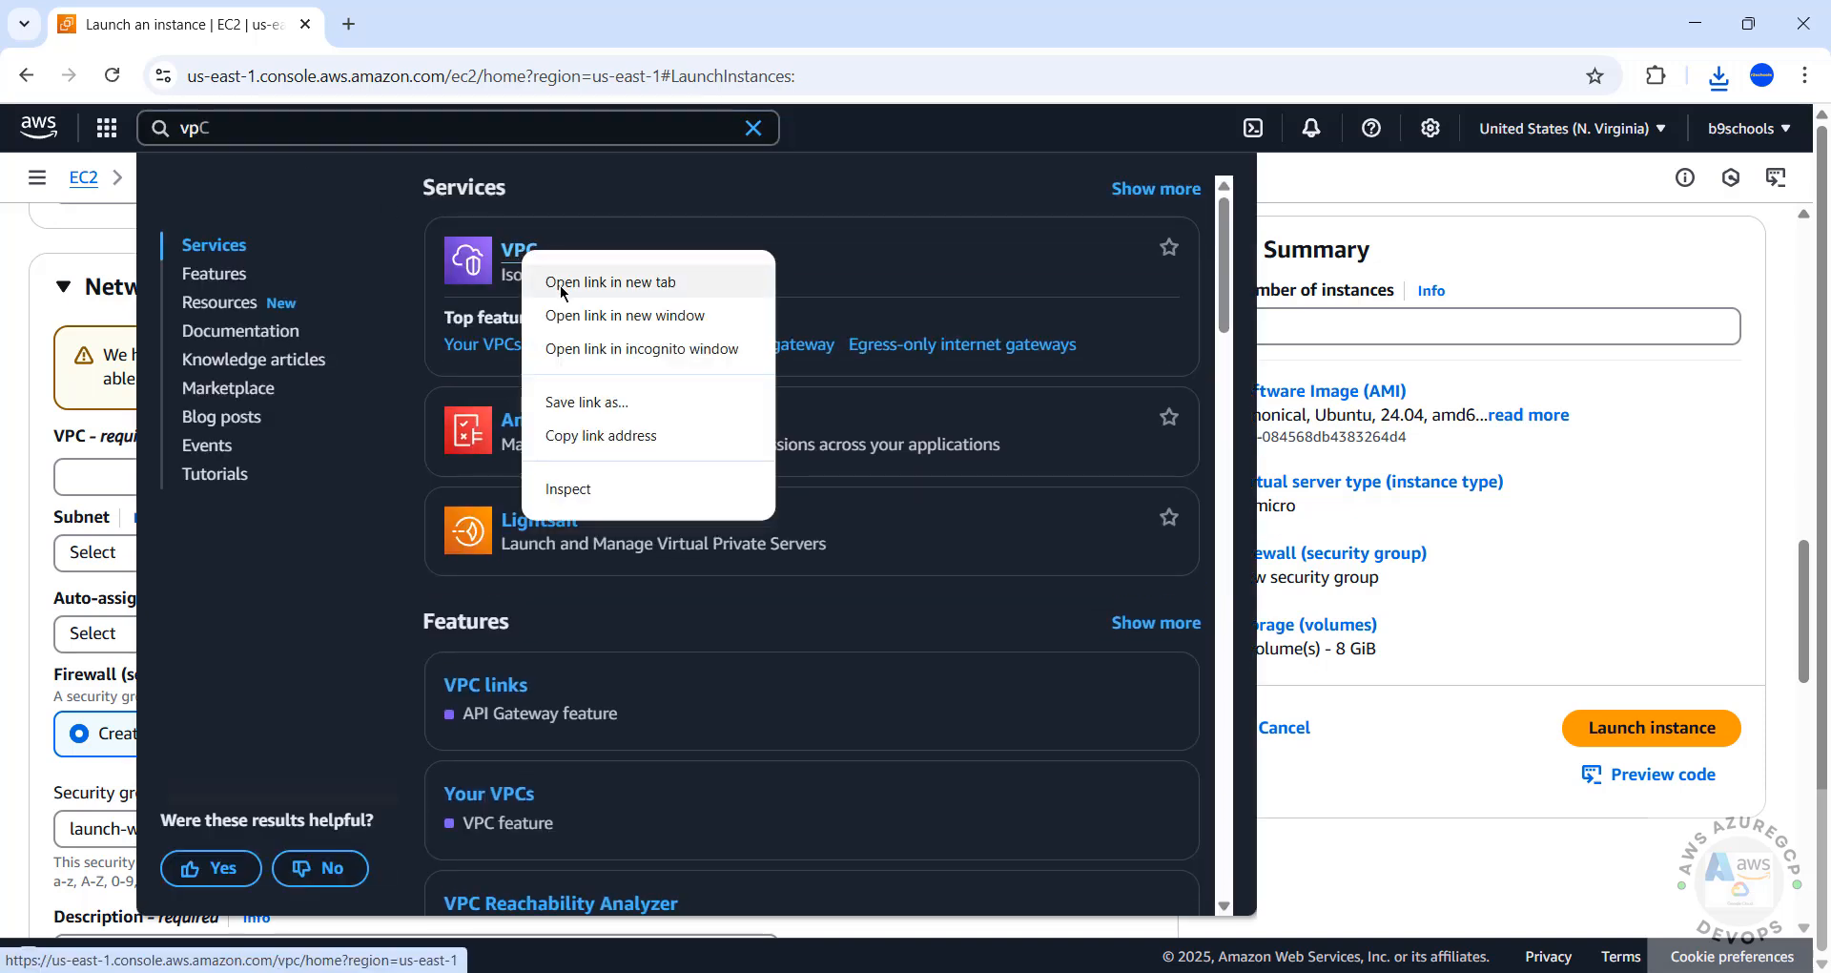
click(562, 284)
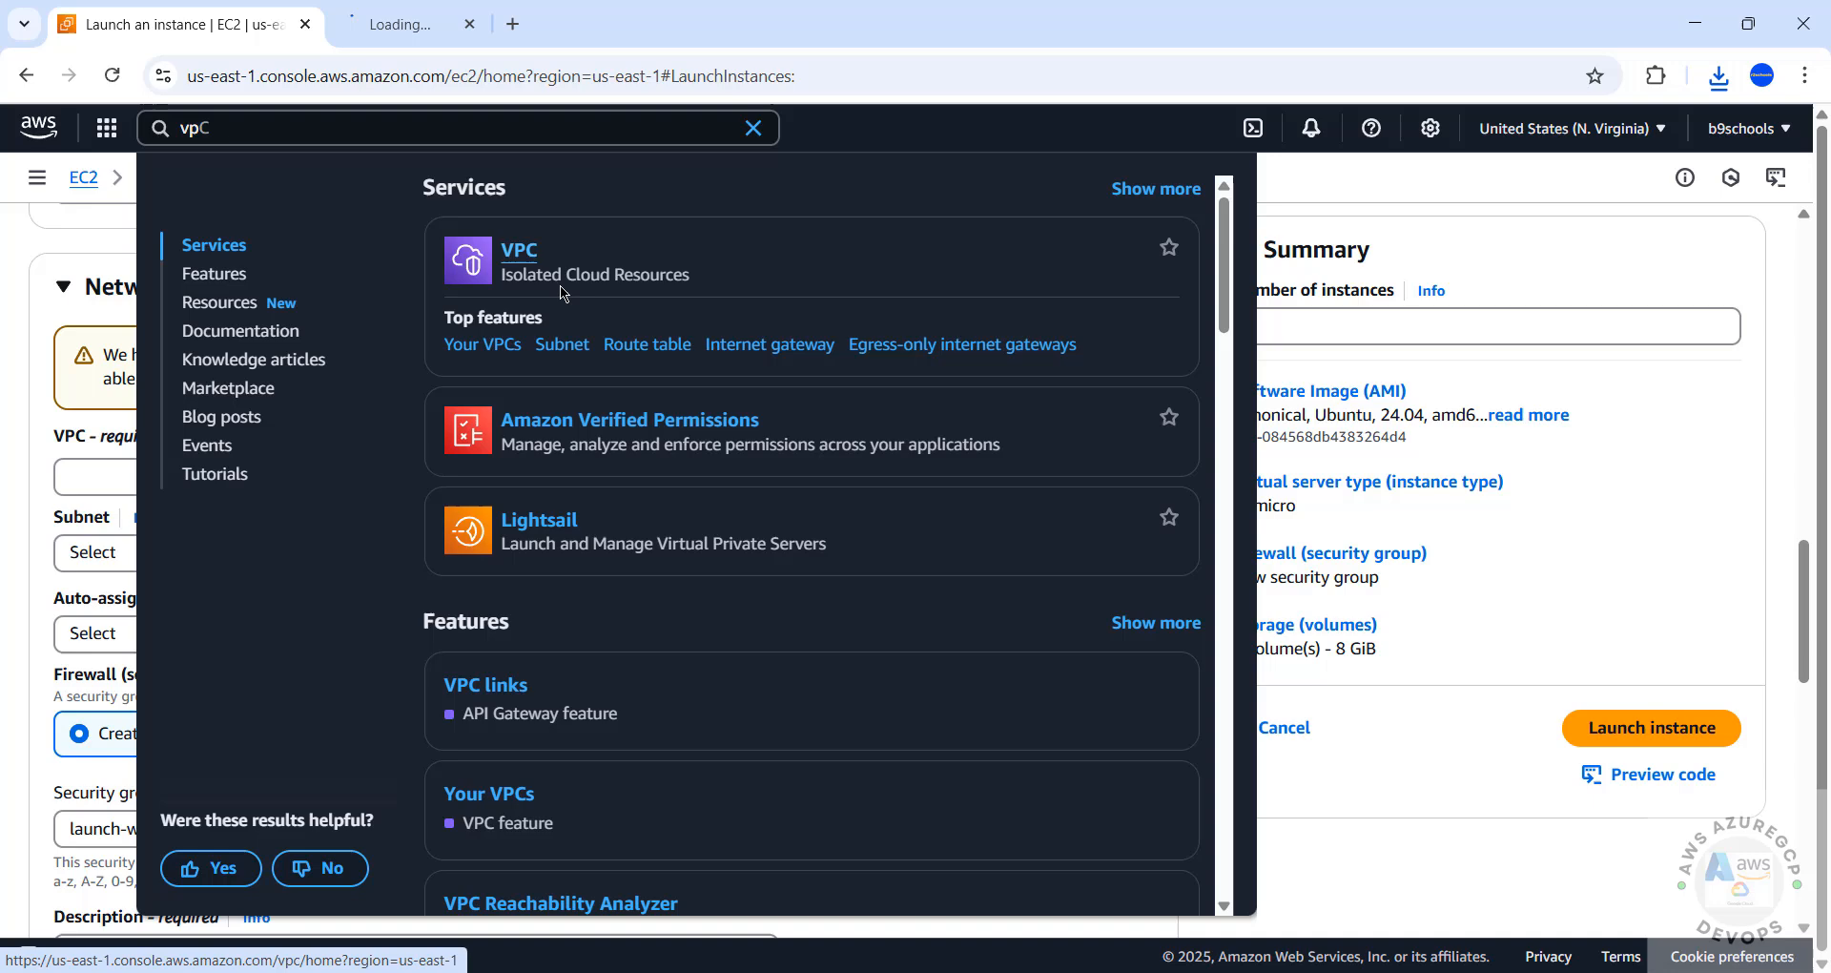
click(1489, 200)
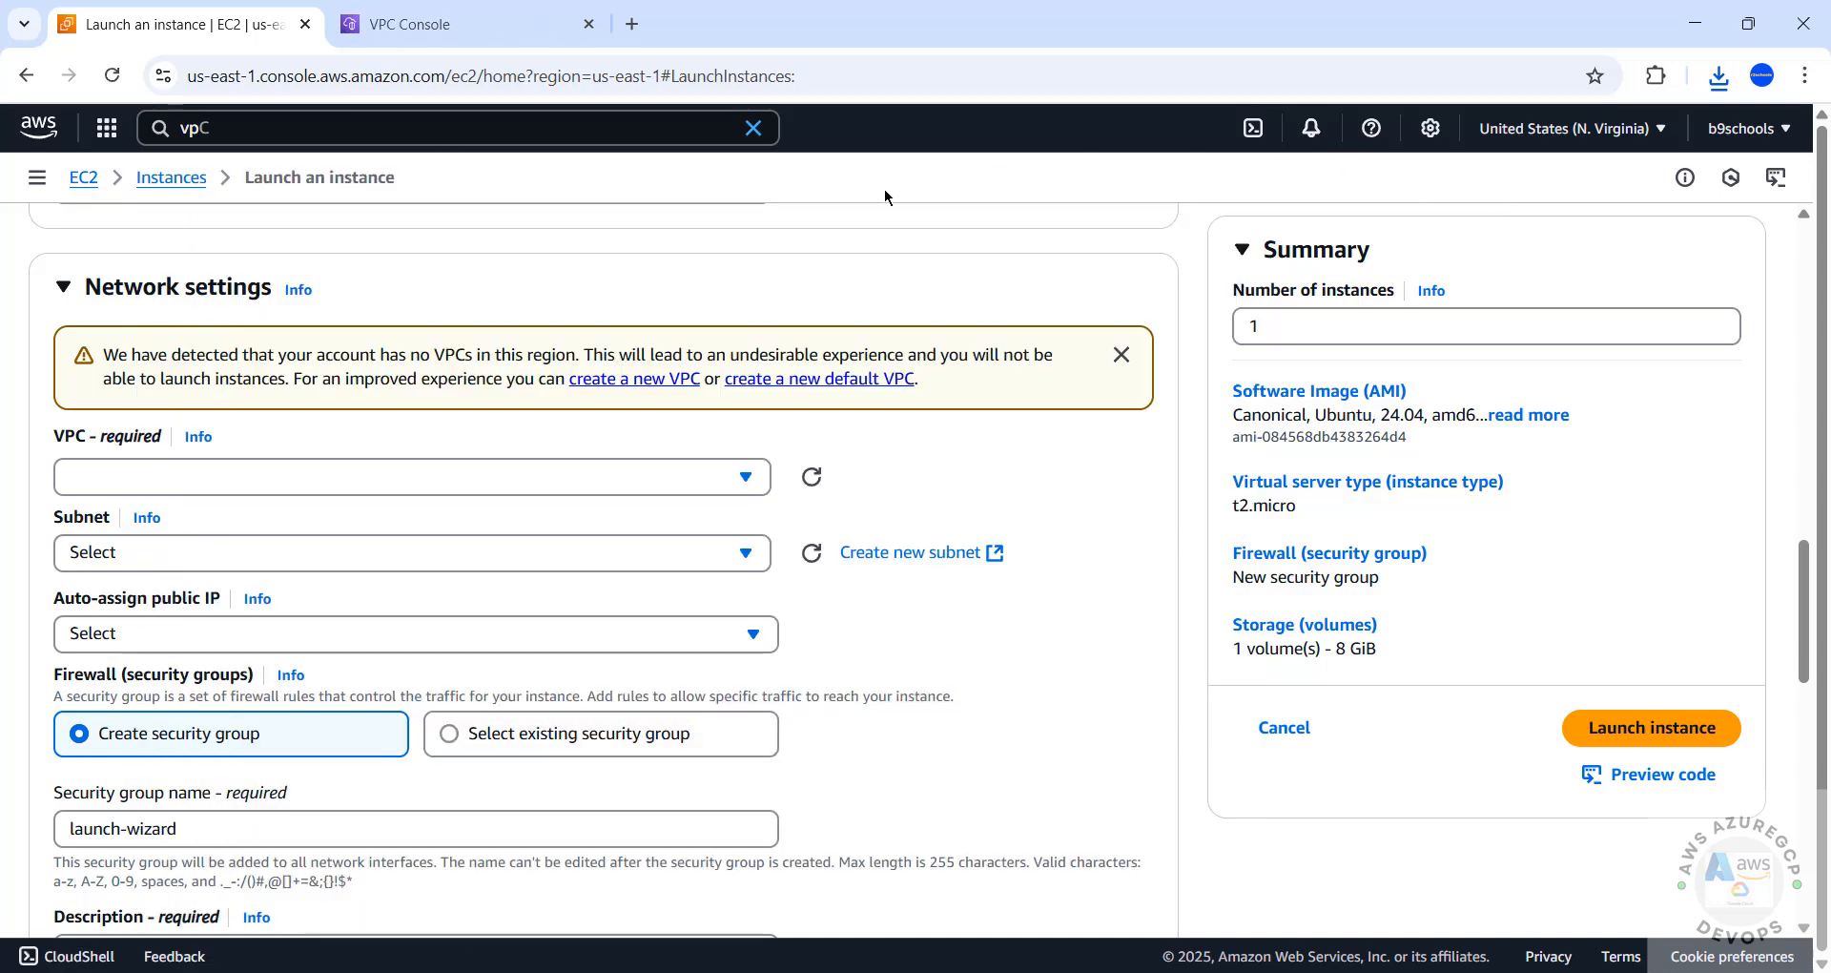
click(477, 44)
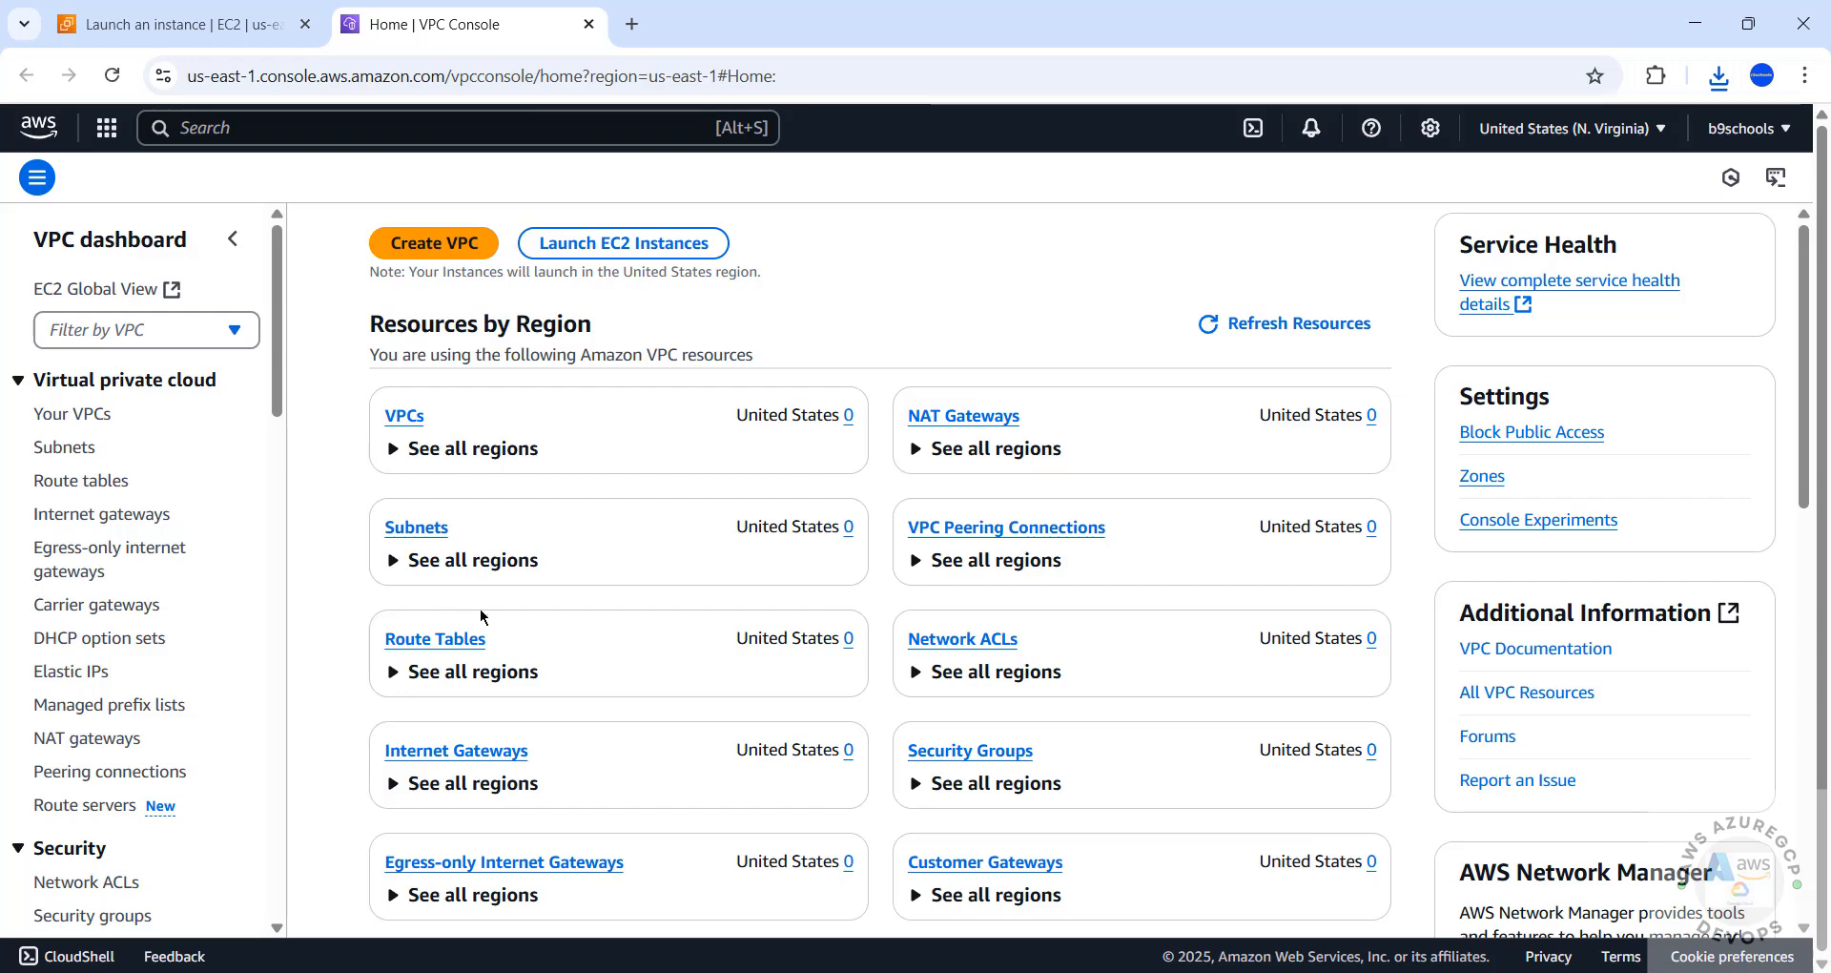
click(182, 24)
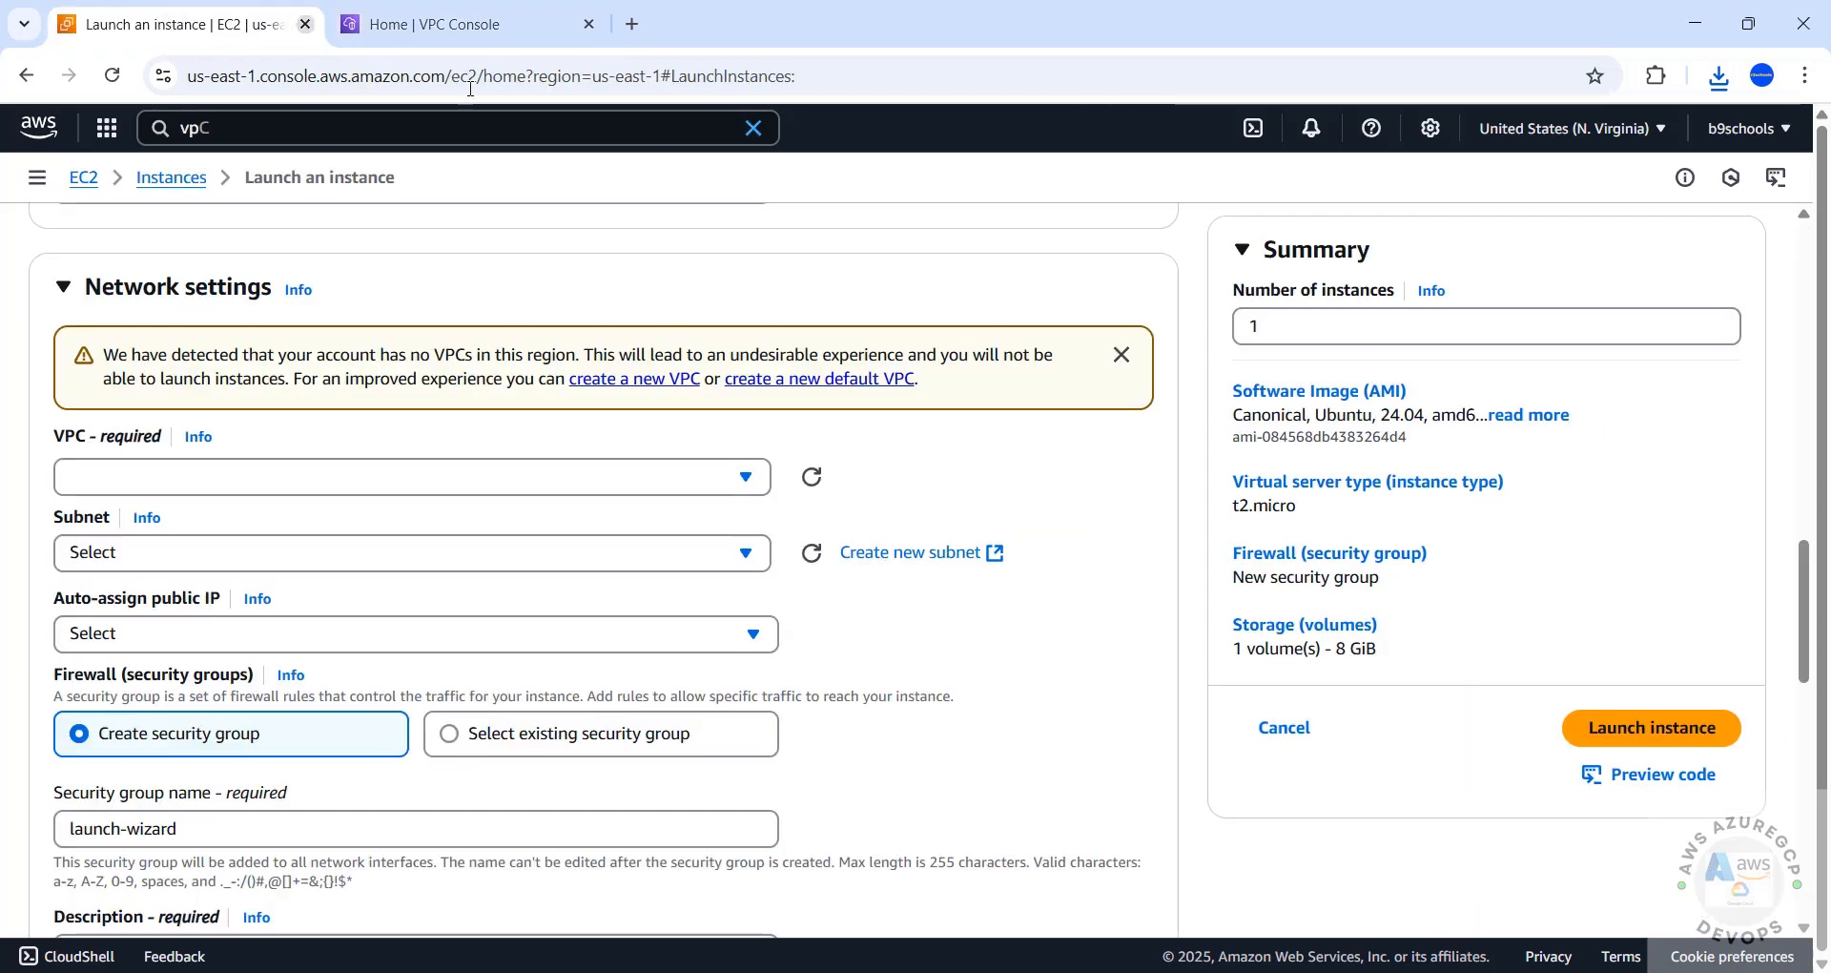
click(486, 26)
Create a VPC in the N. Virginia region with the VPC and more option, keeping the name tag project and the default settings.
click(1607, 137)
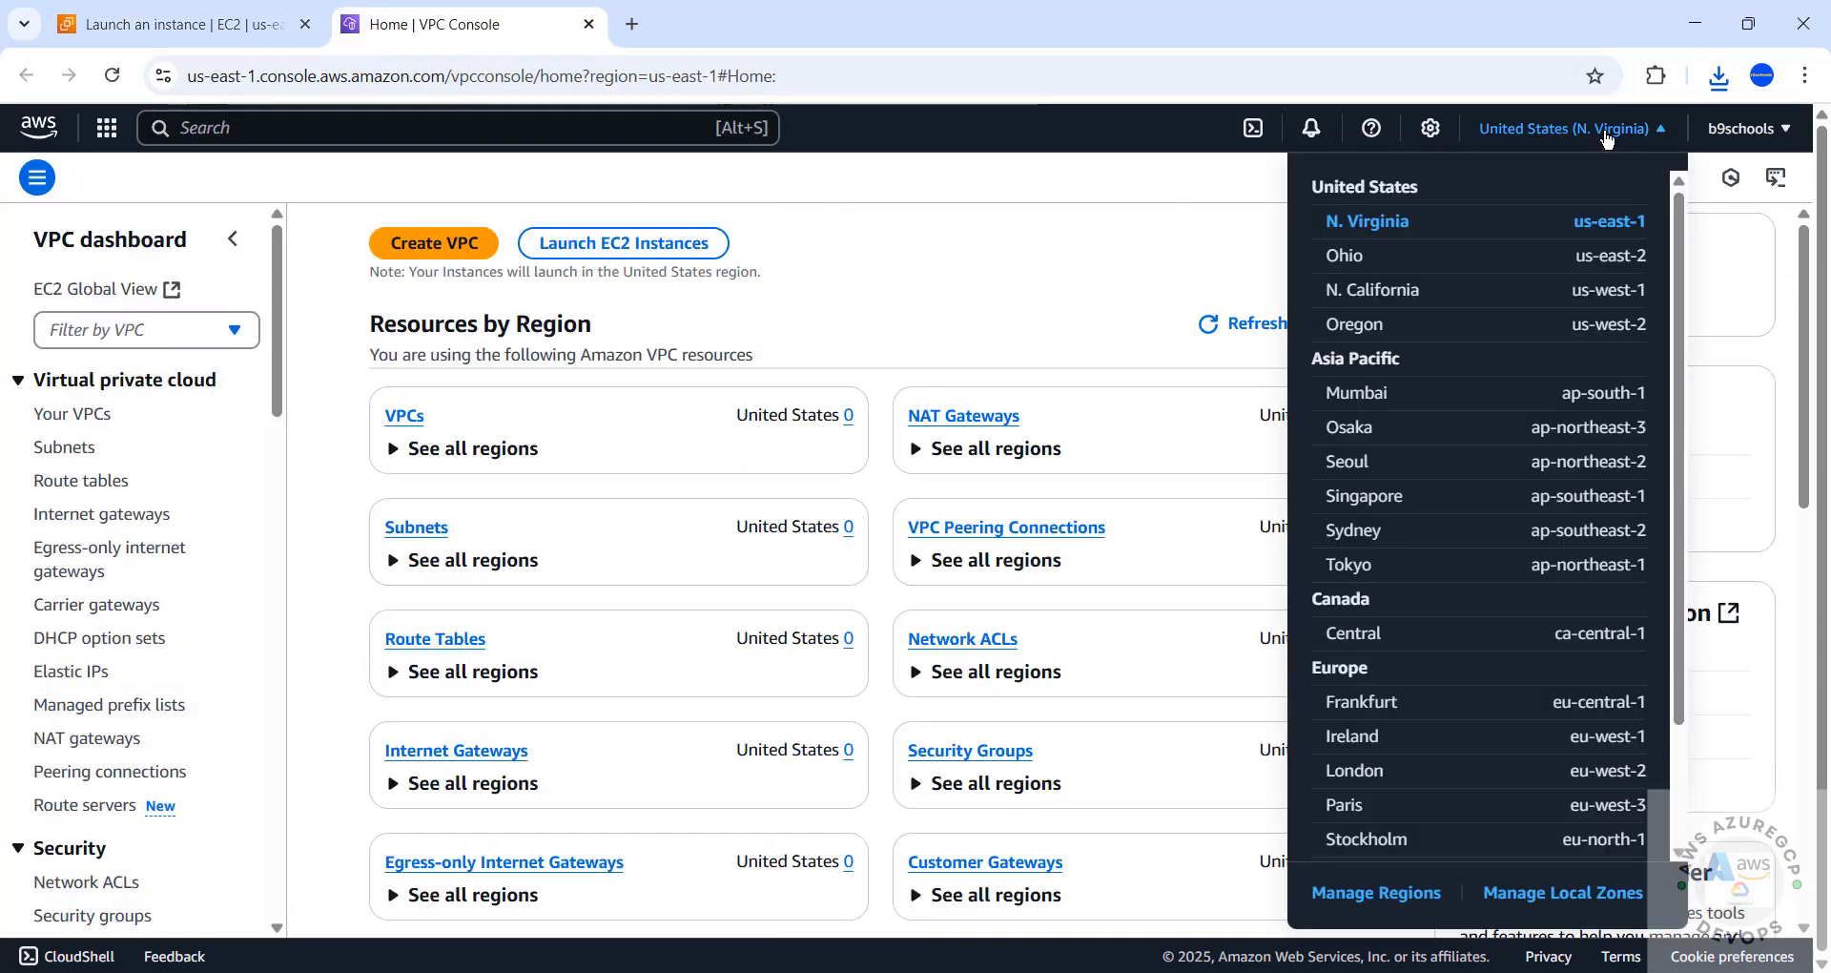
click(995, 204)
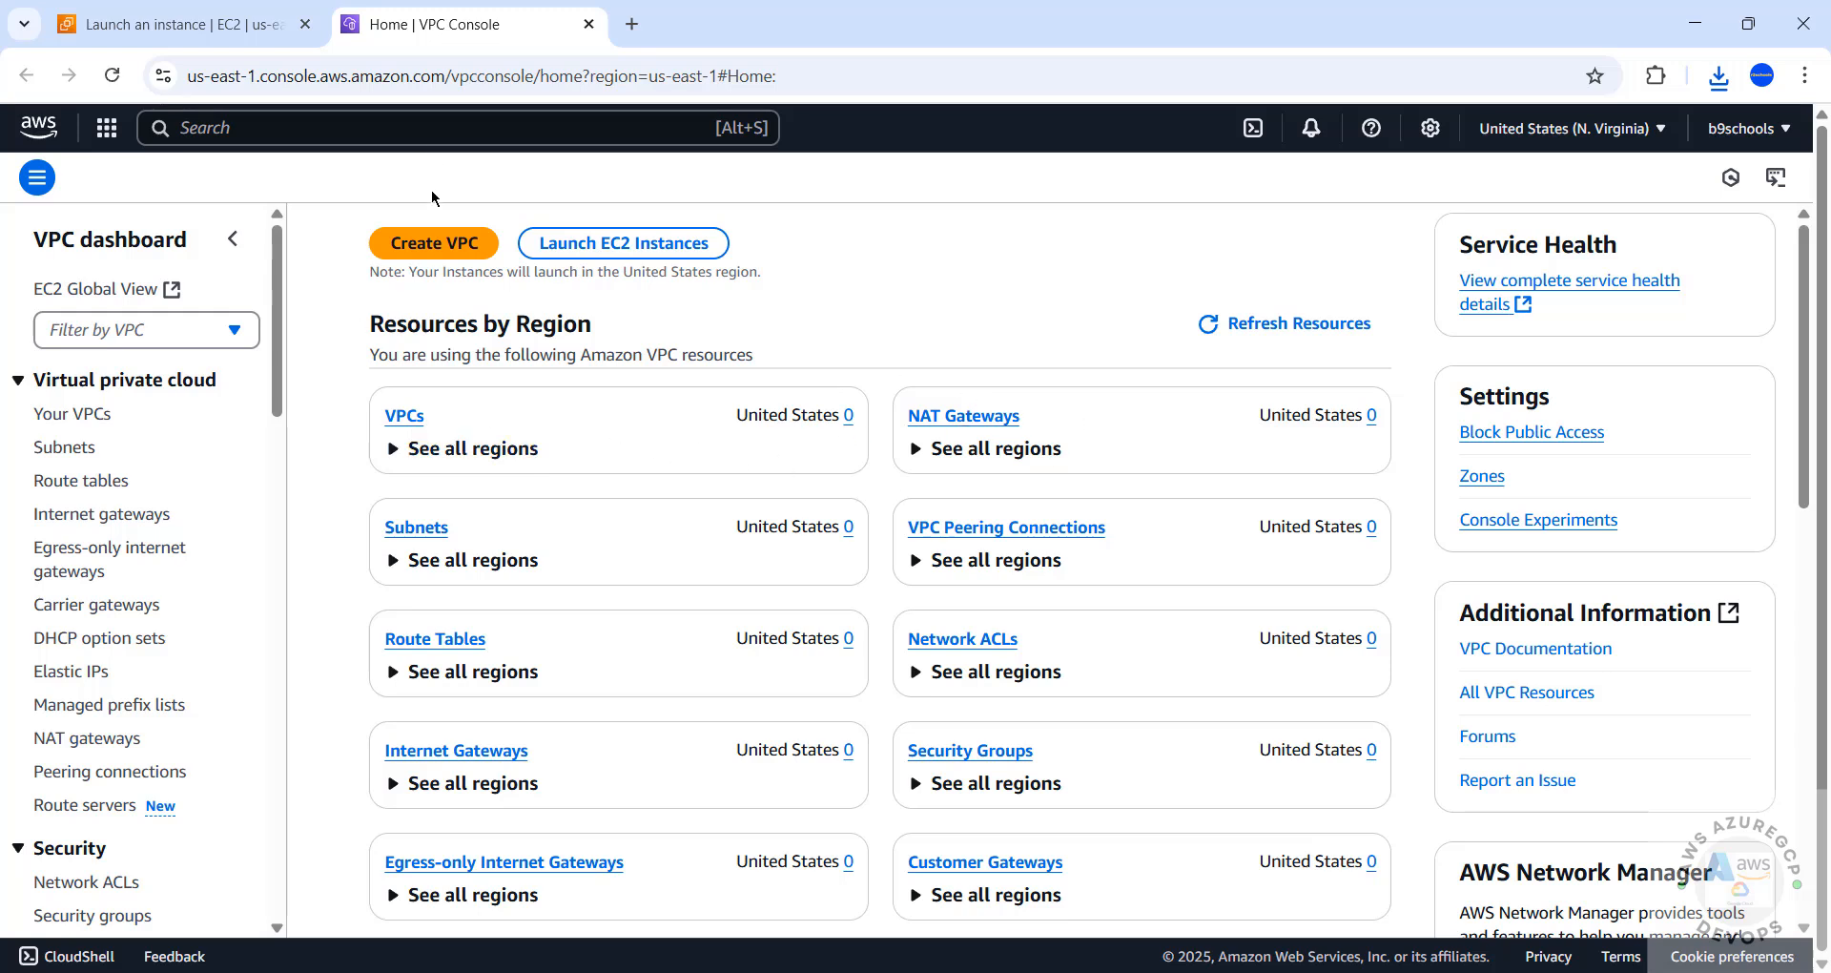
click(1517, 143)
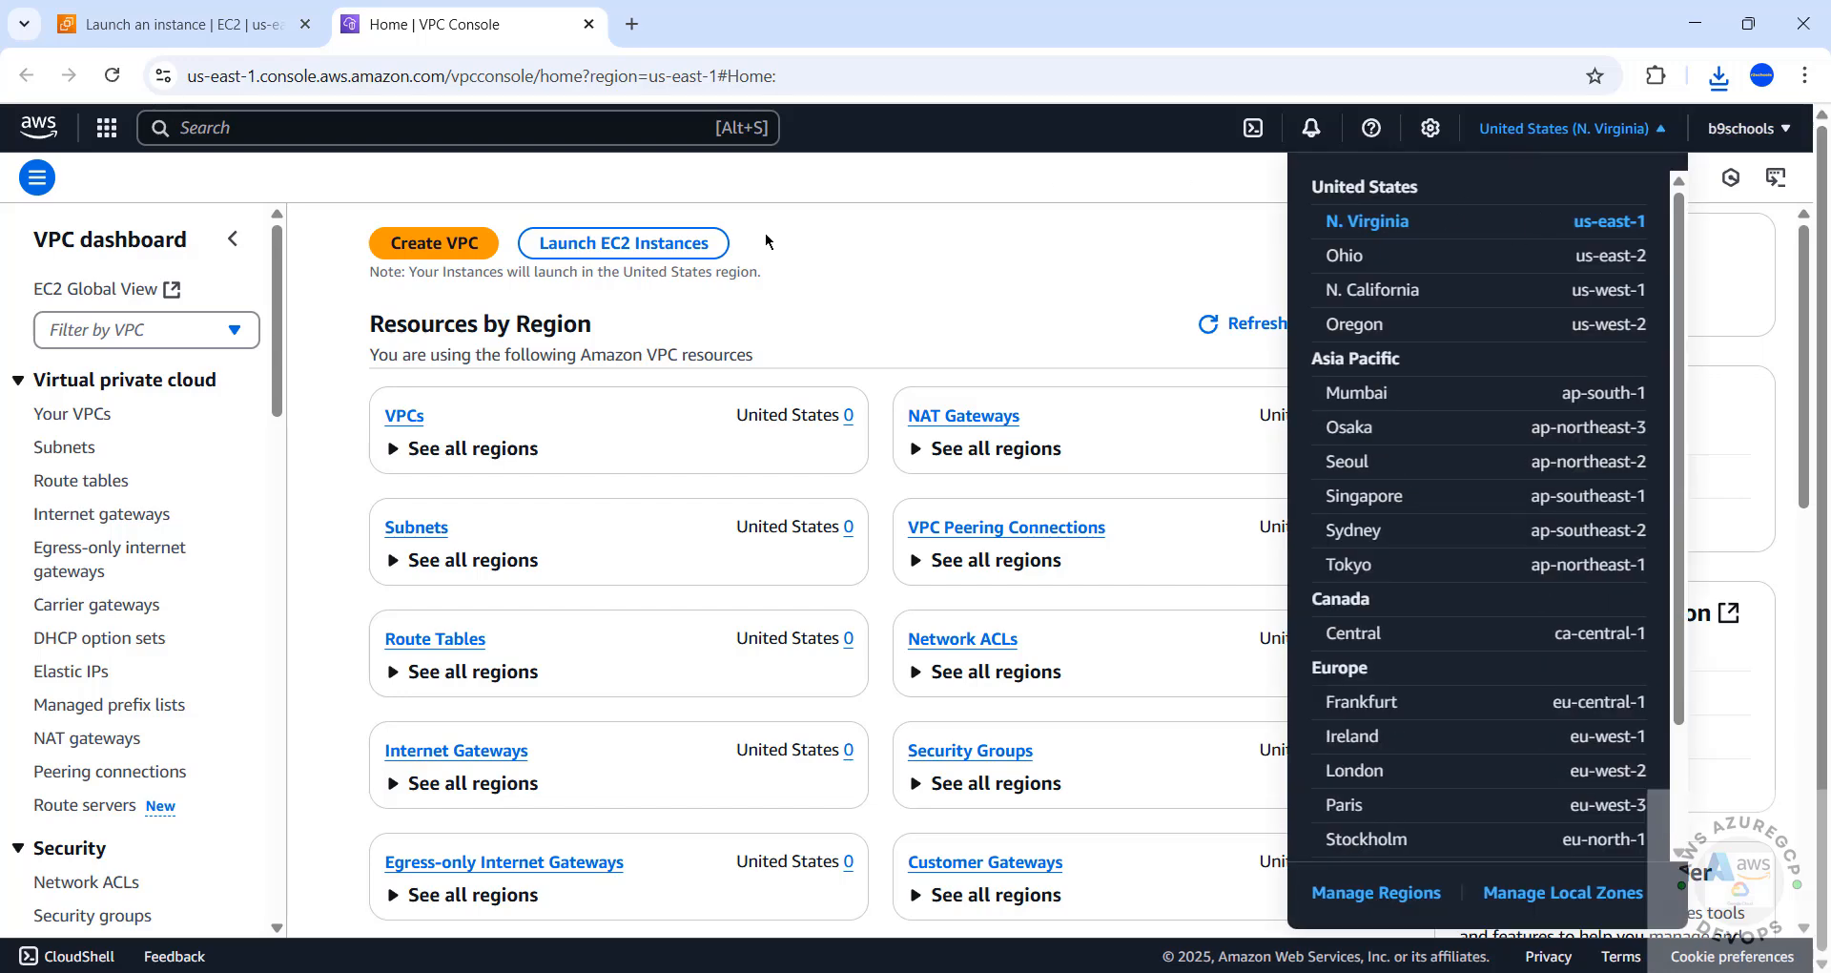
click(434, 245)
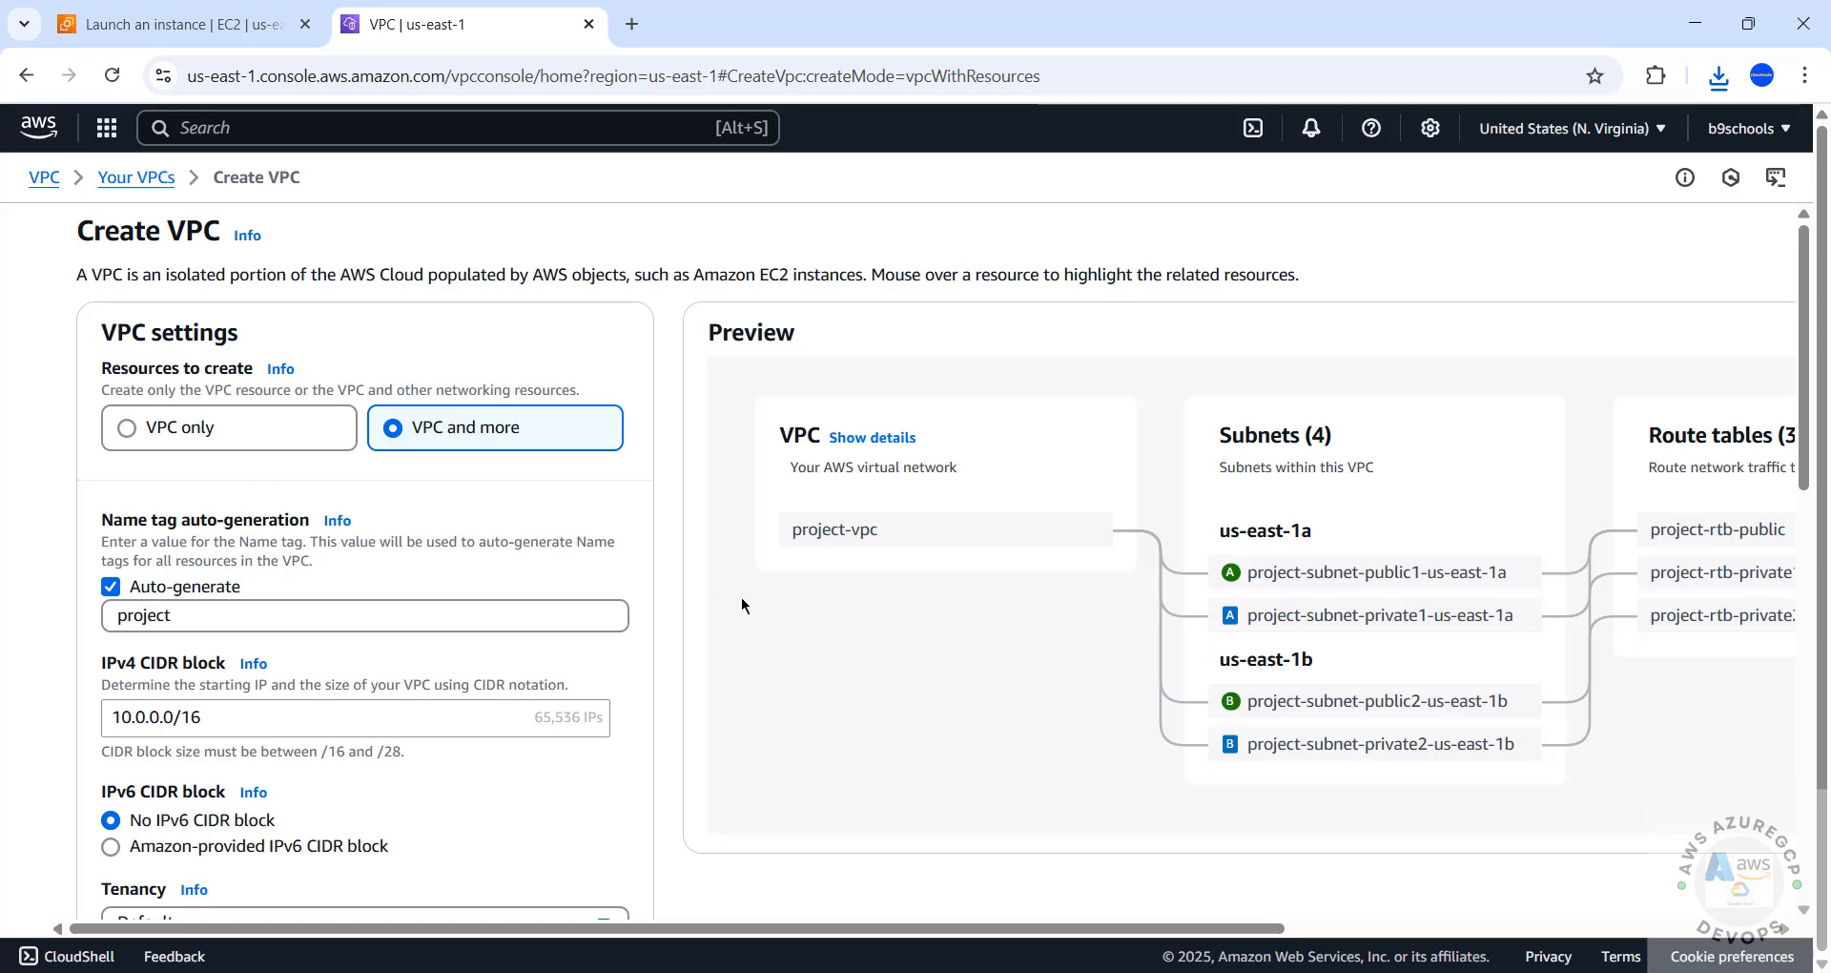
drag(301, 622, 70, 631)
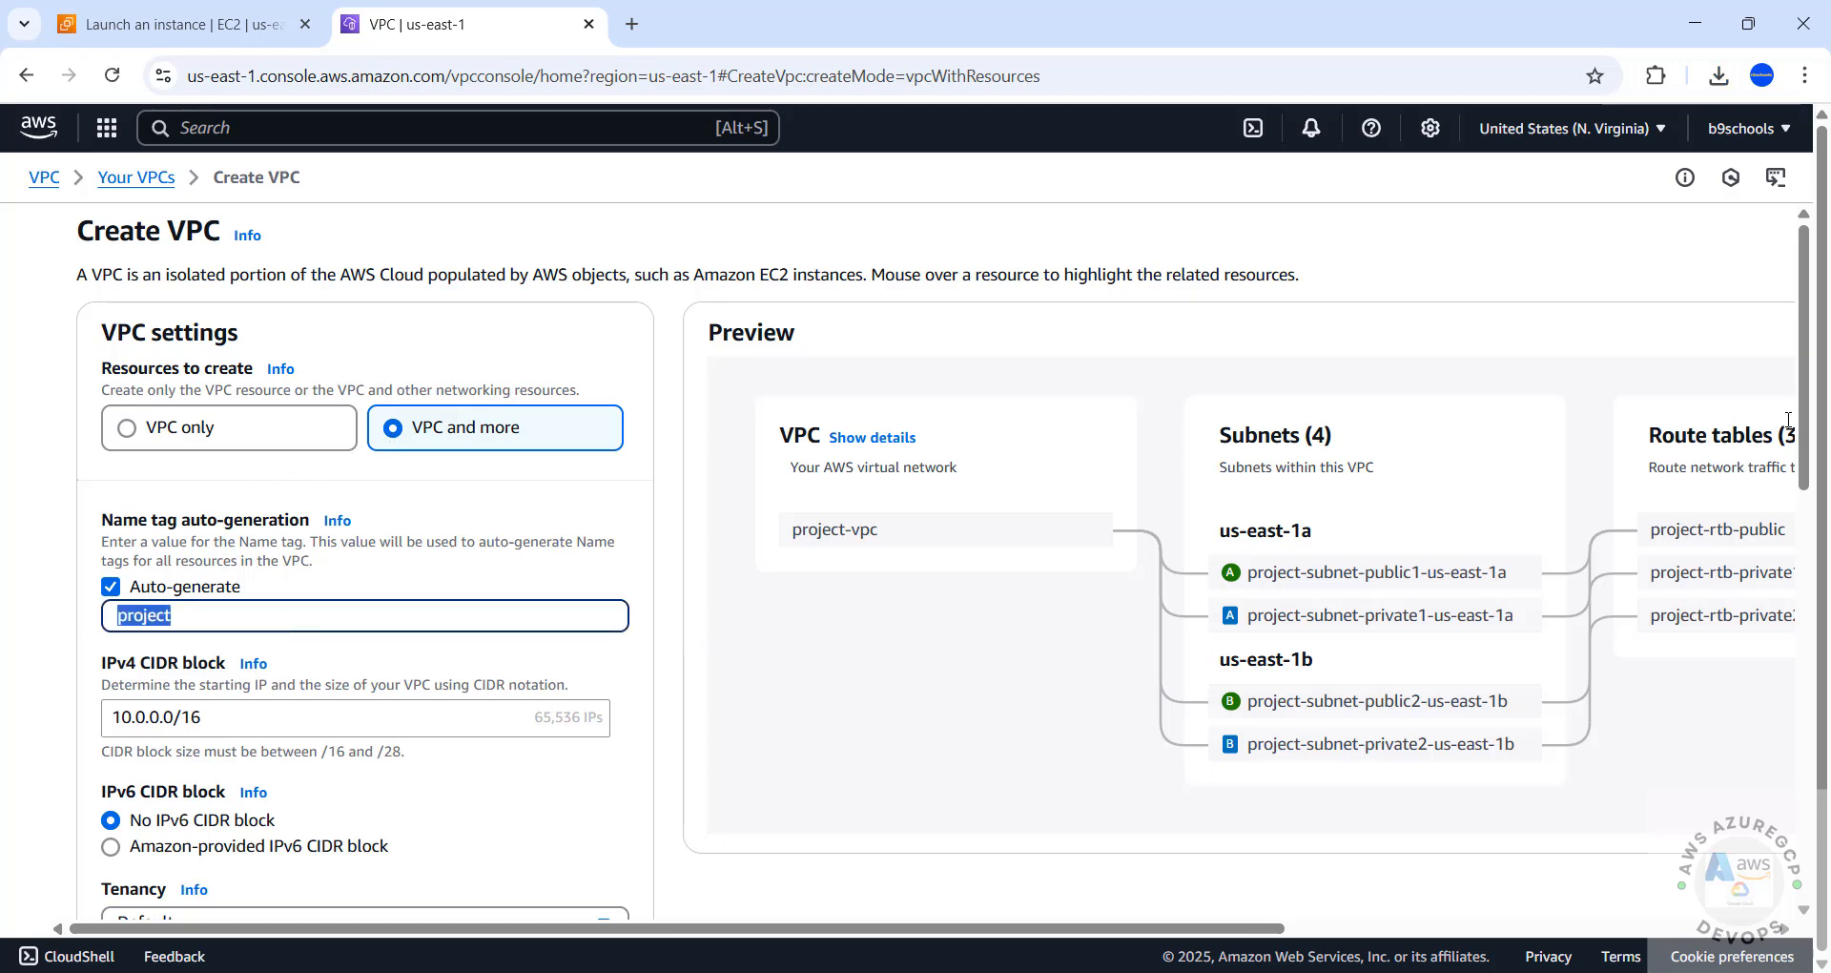
drag(1804, 375, 1803, 782)
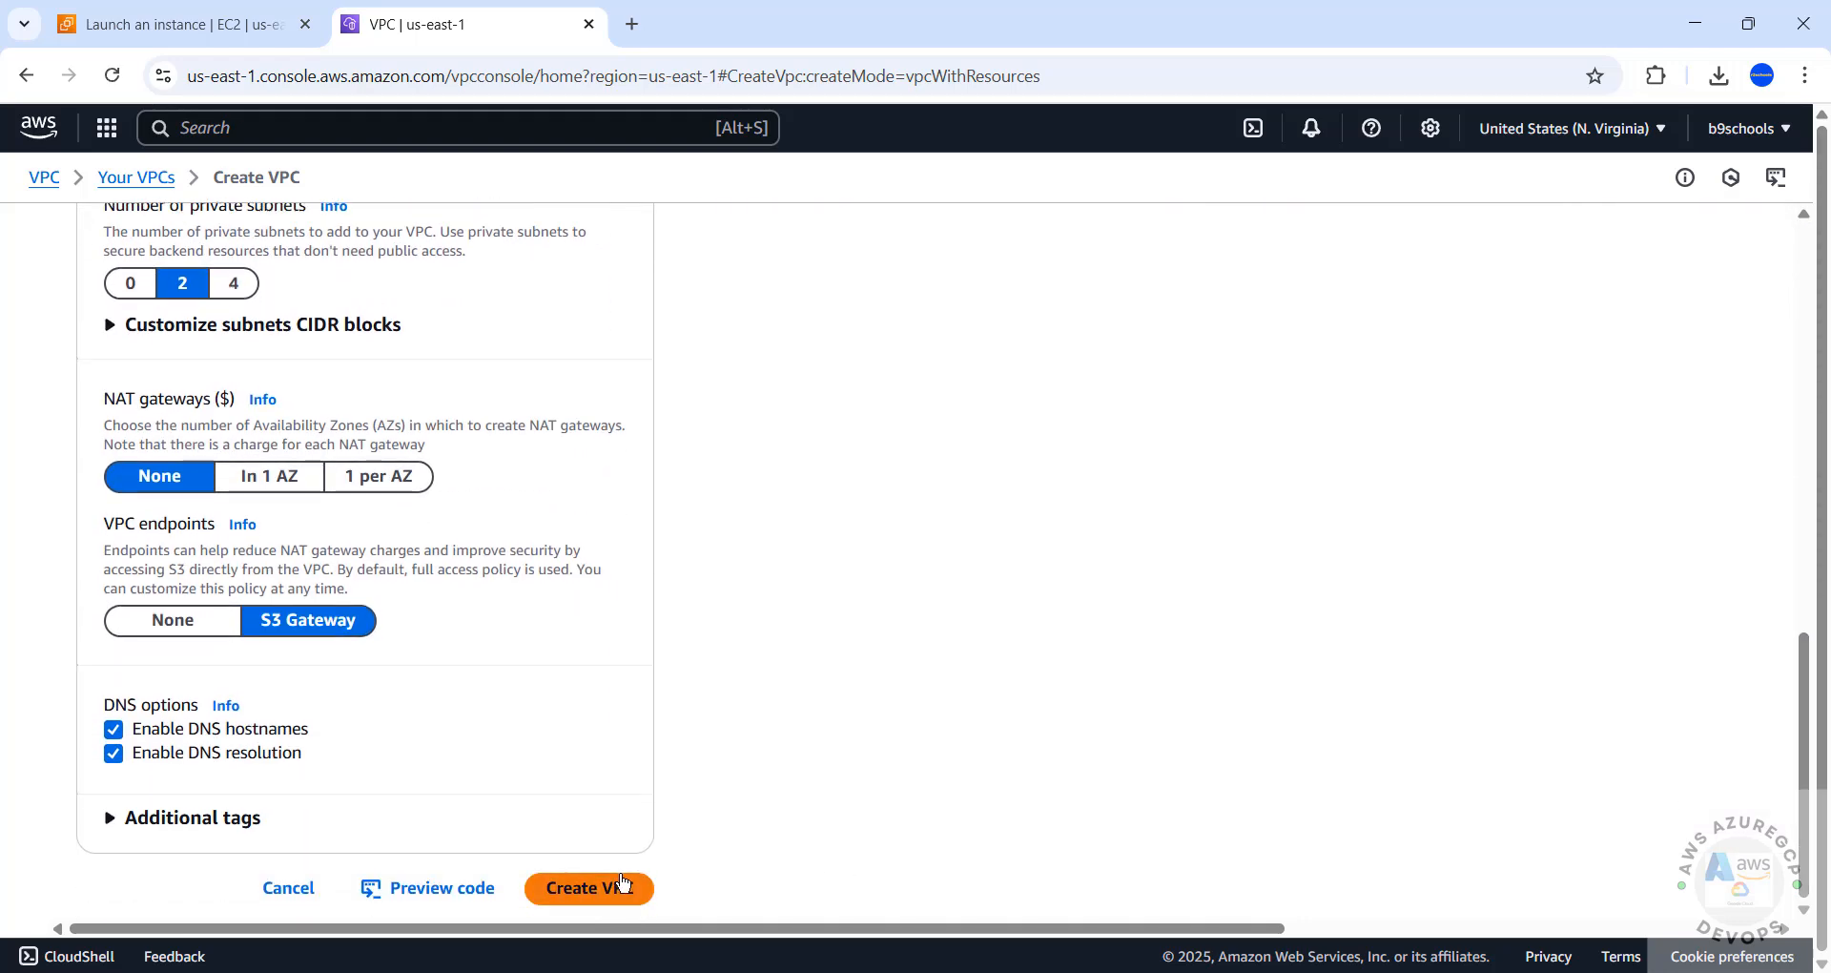
click(586, 897)
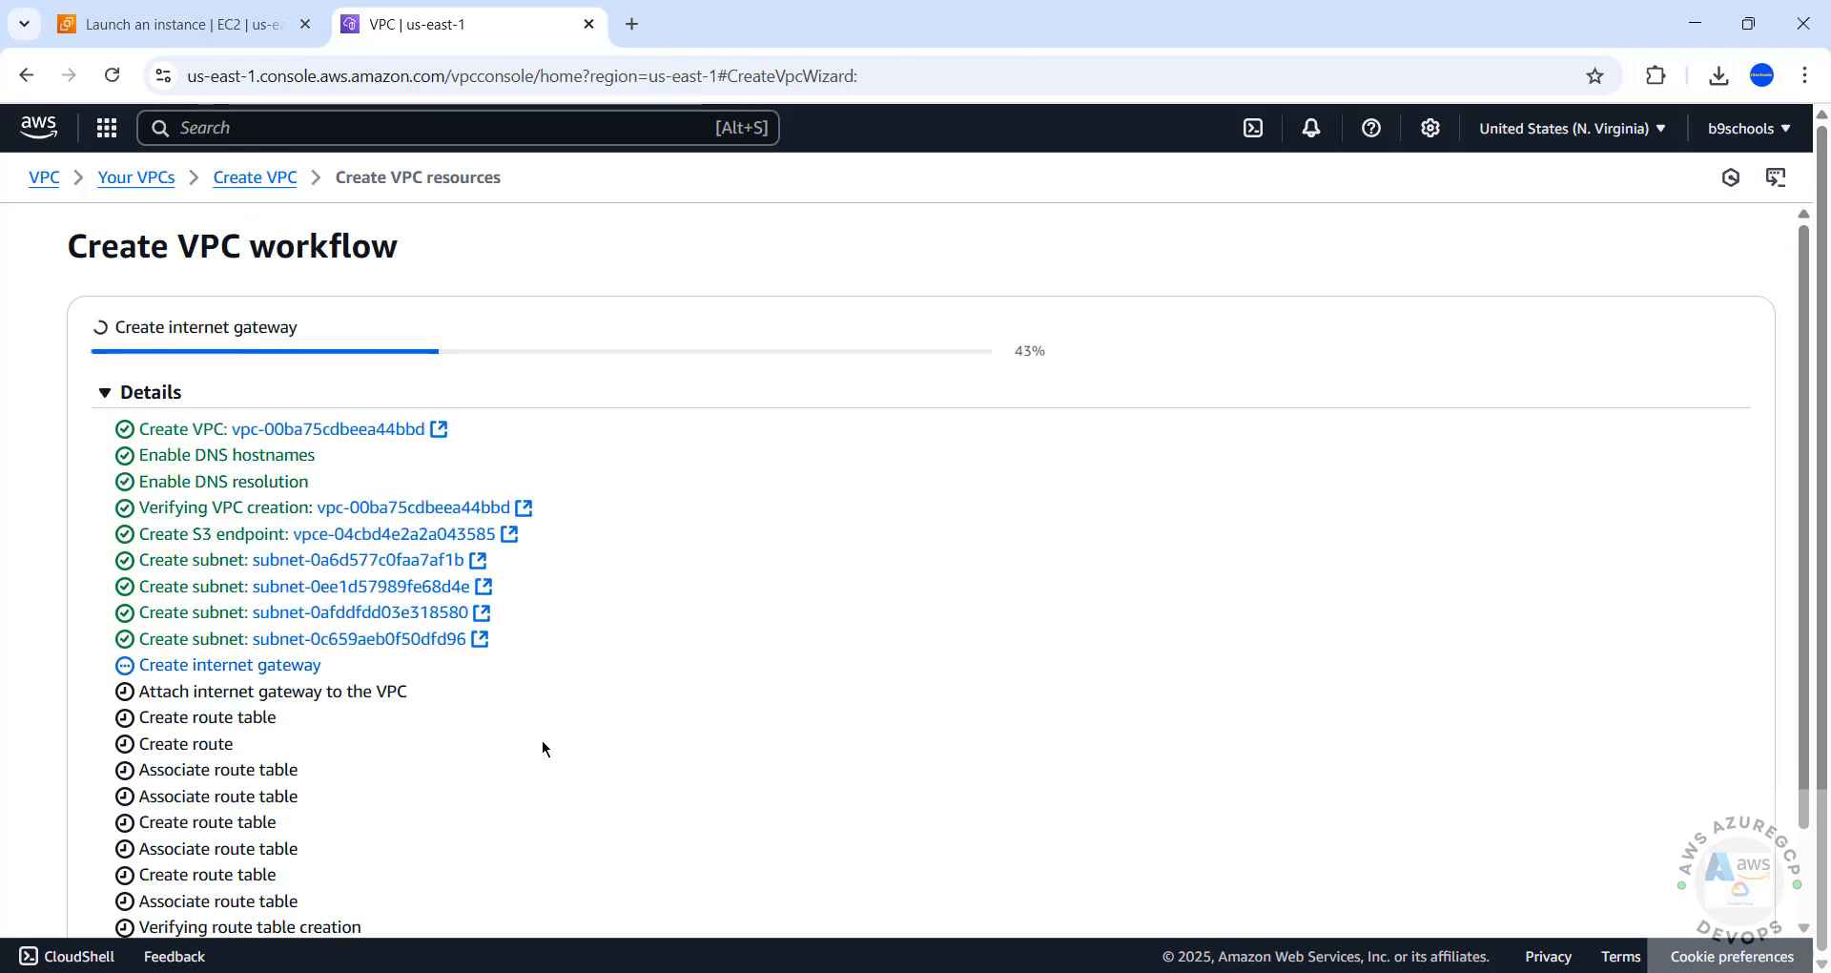
Return to the instance launch page, refresh the VPC list and use project-vpc as the instance's VPC.
click(218, 28)
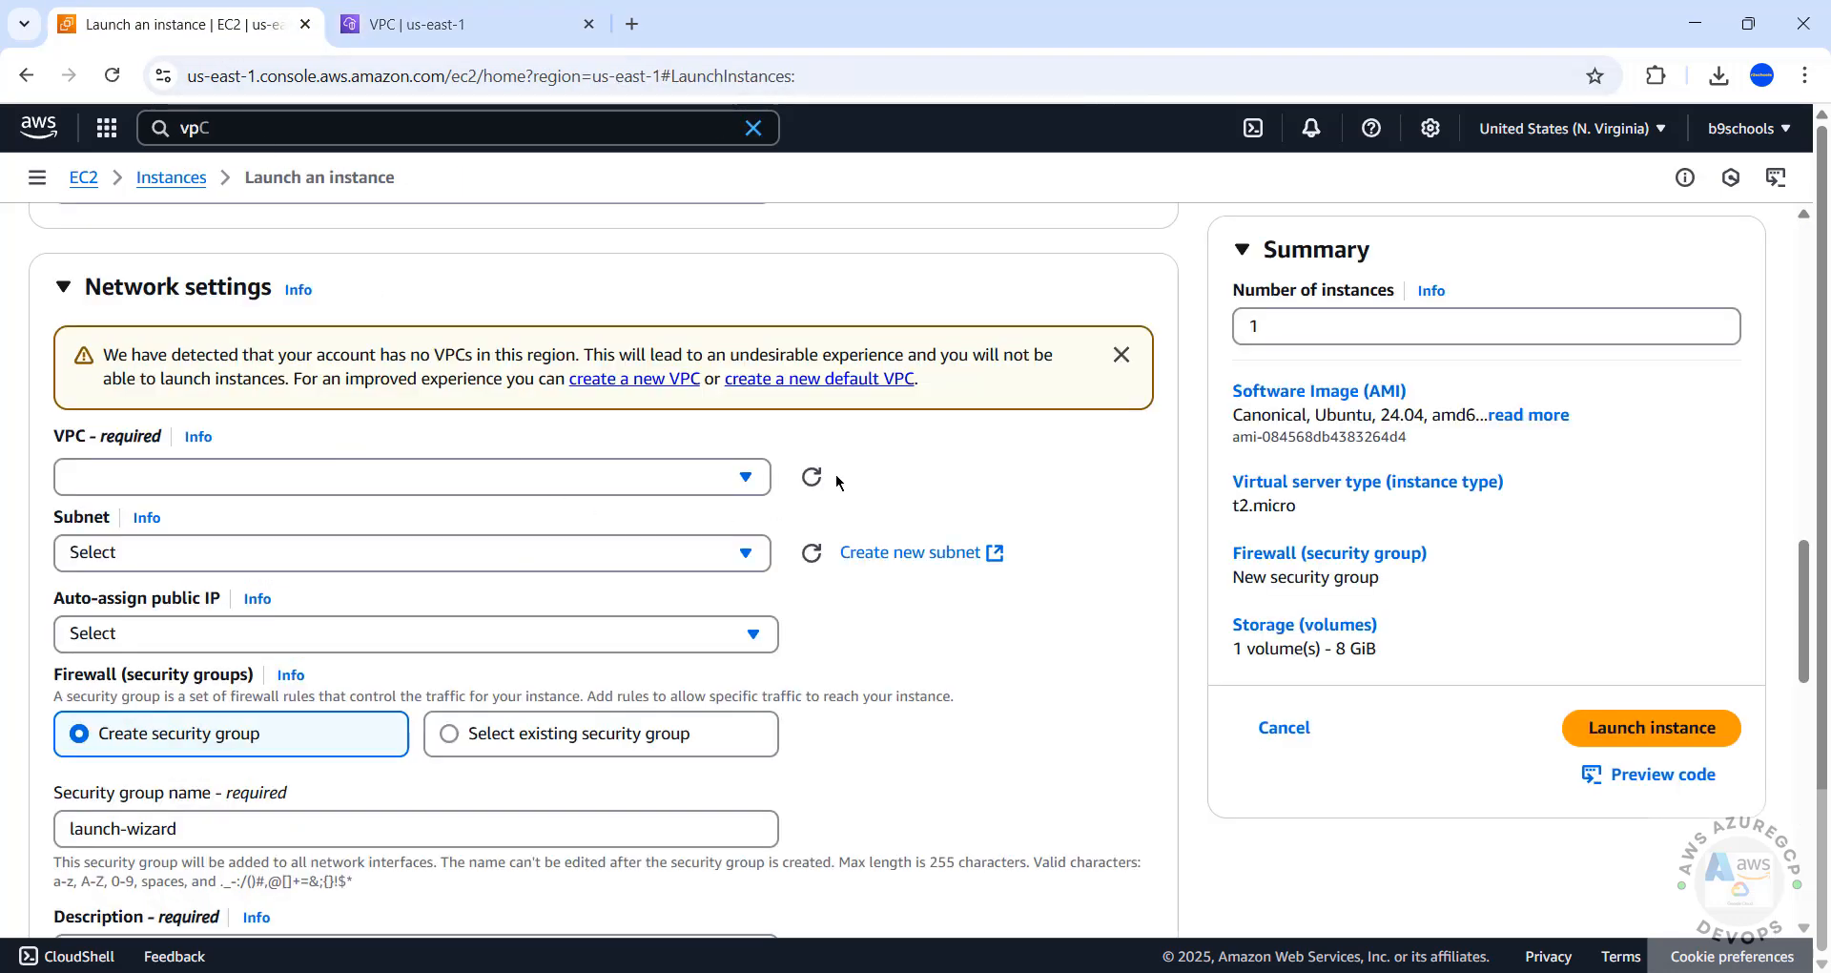
click(812, 476)
click(444, 477)
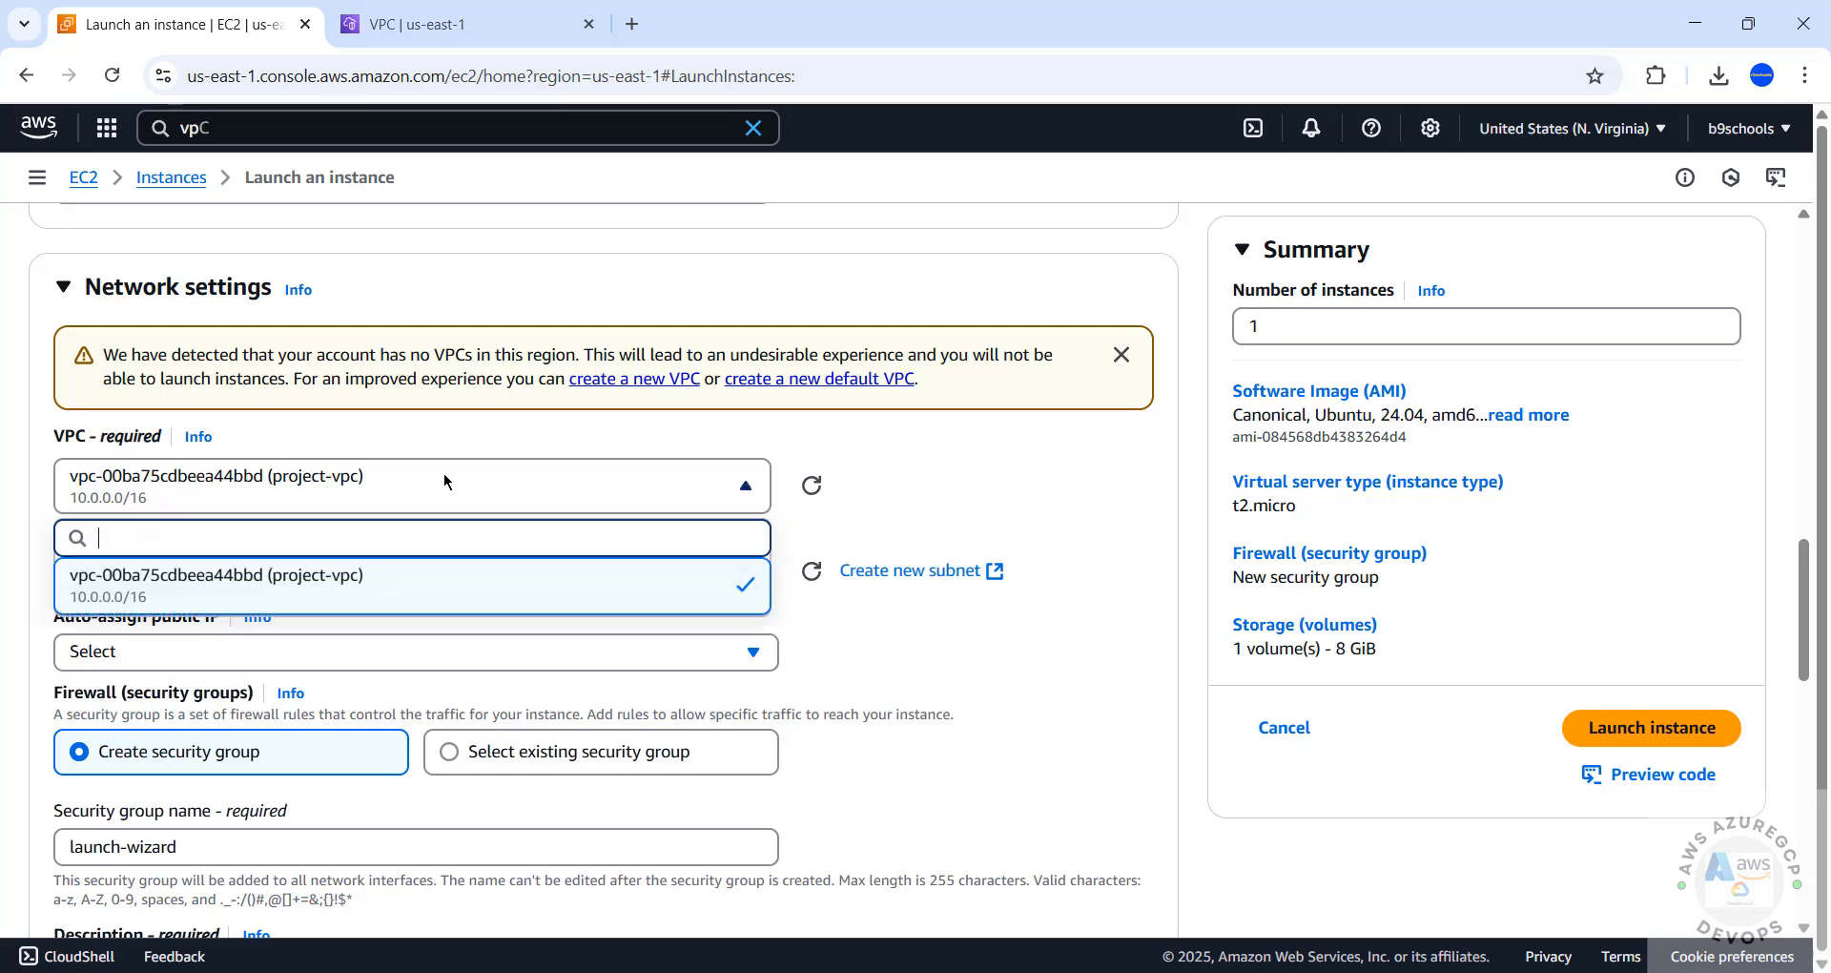
click(443, 477)
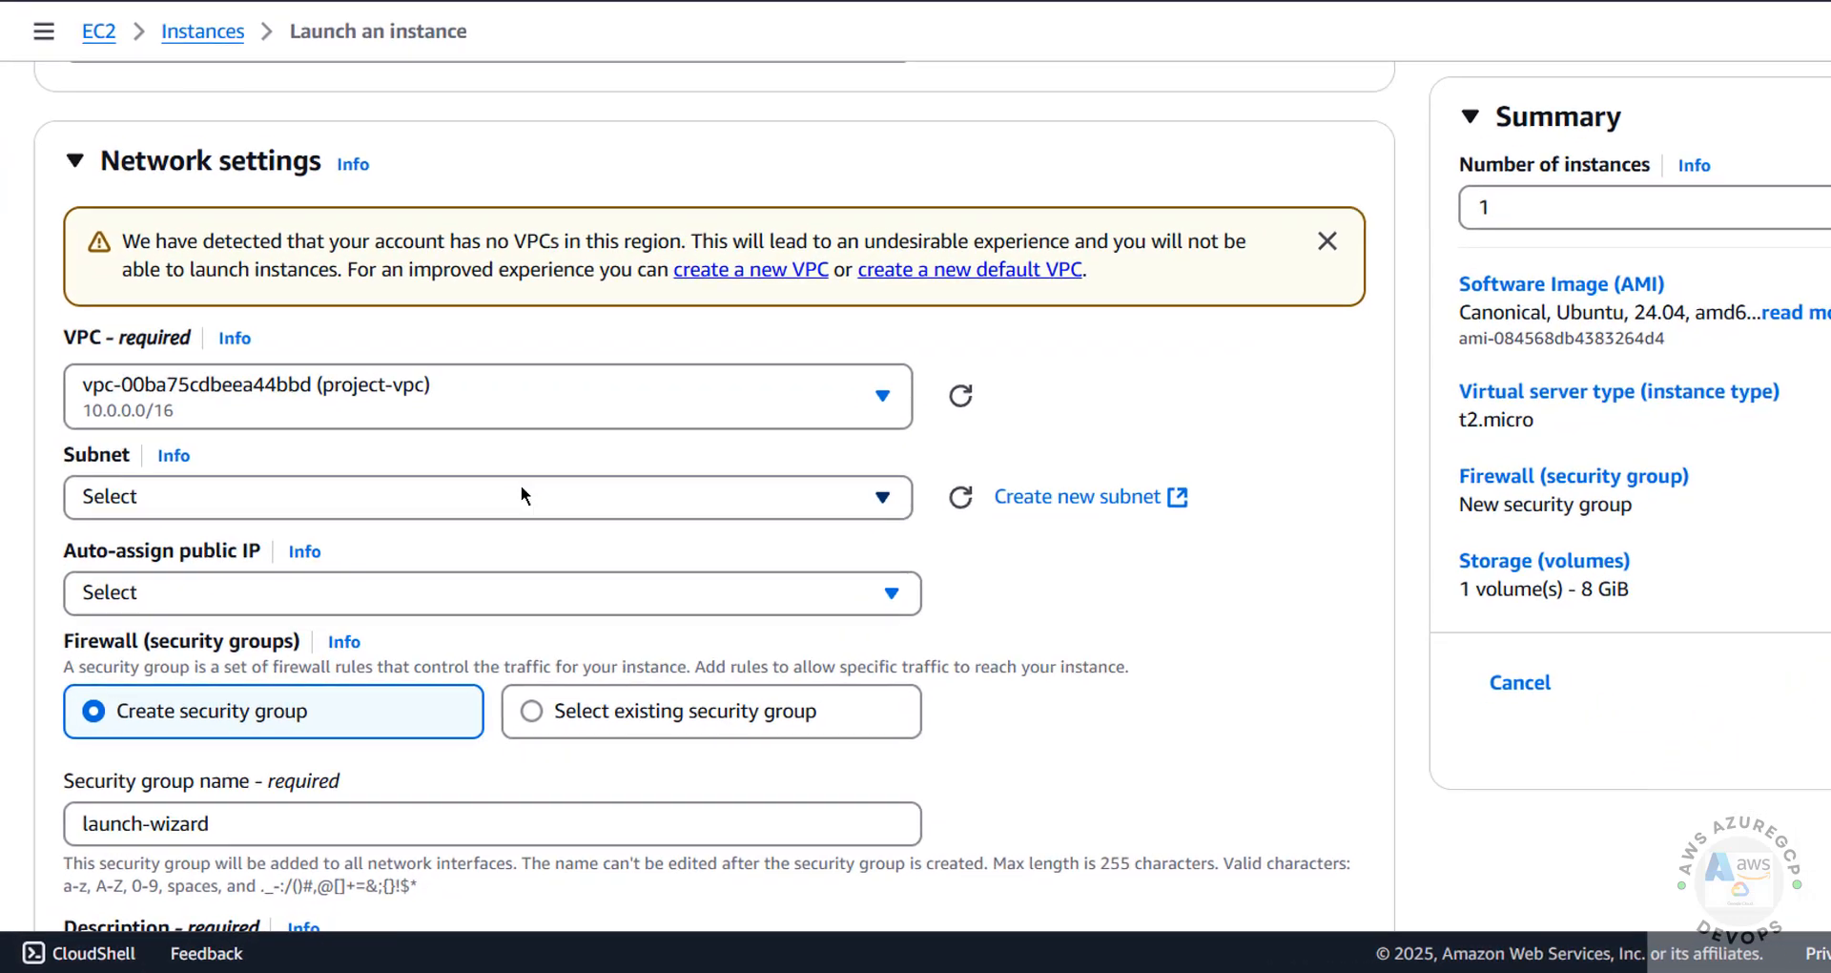
Refresh the subnet list and choose project-subnet-public2-us-east-1b as the instance's subnet.
click(515, 496)
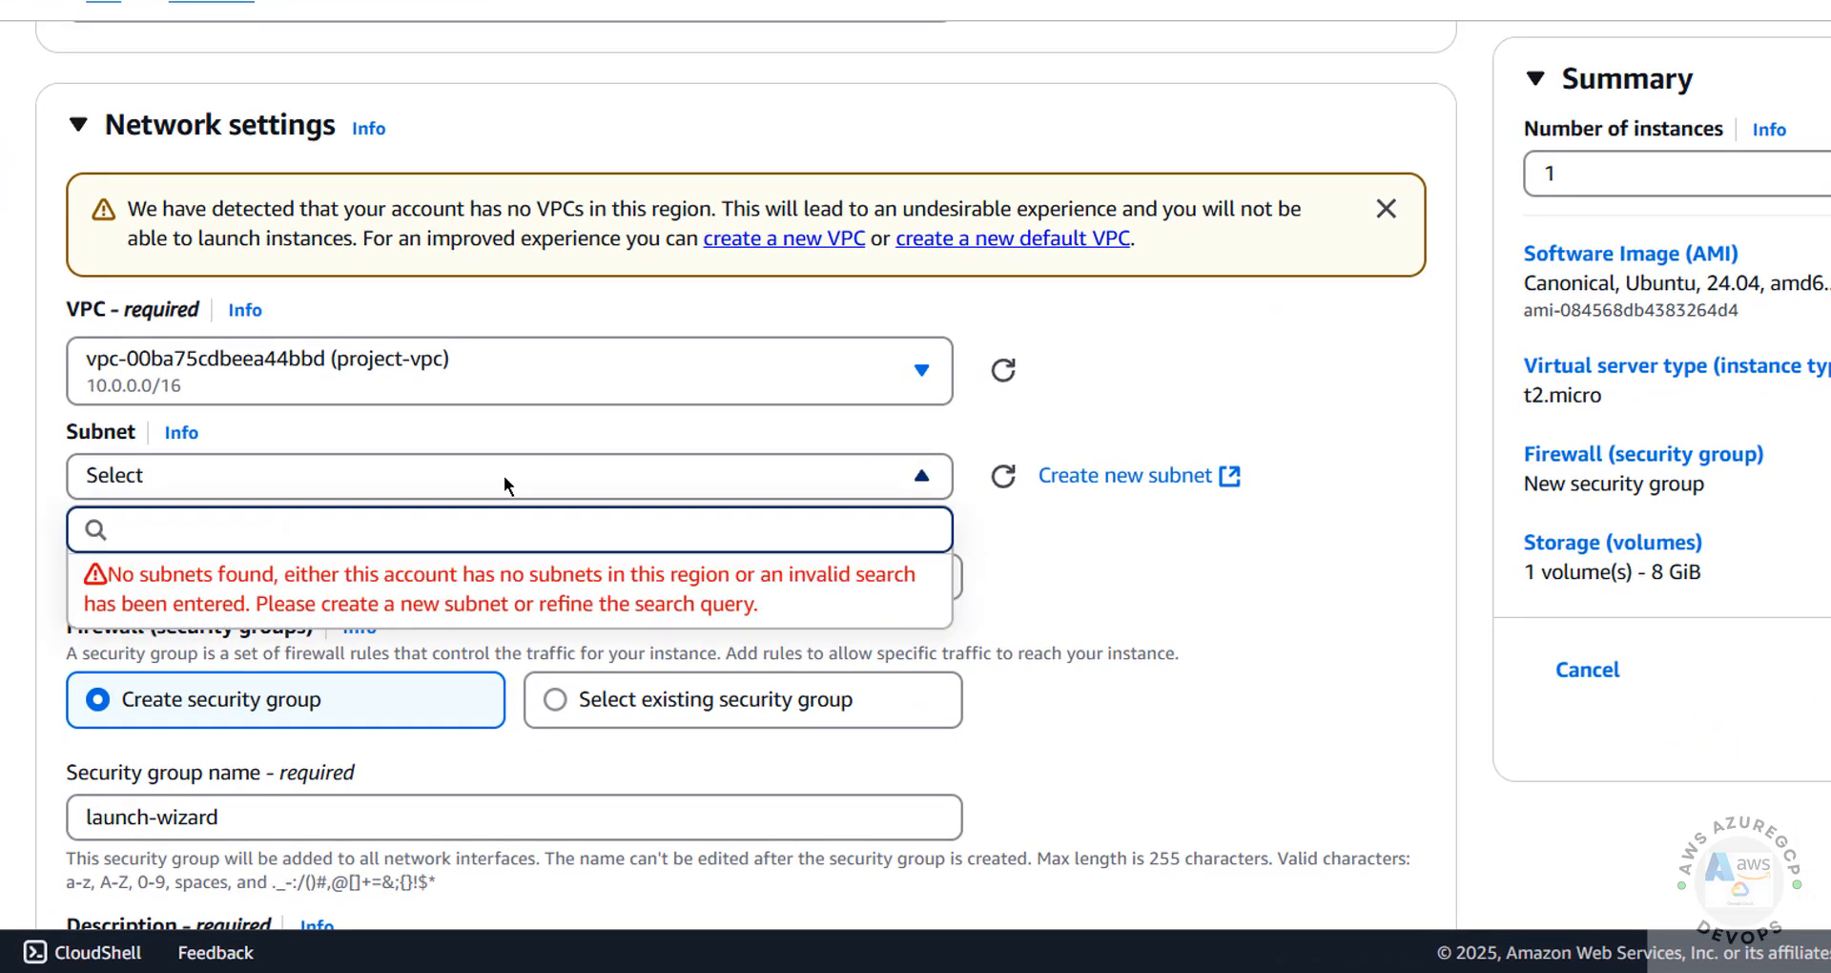
click(504, 477)
click(1003, 475)
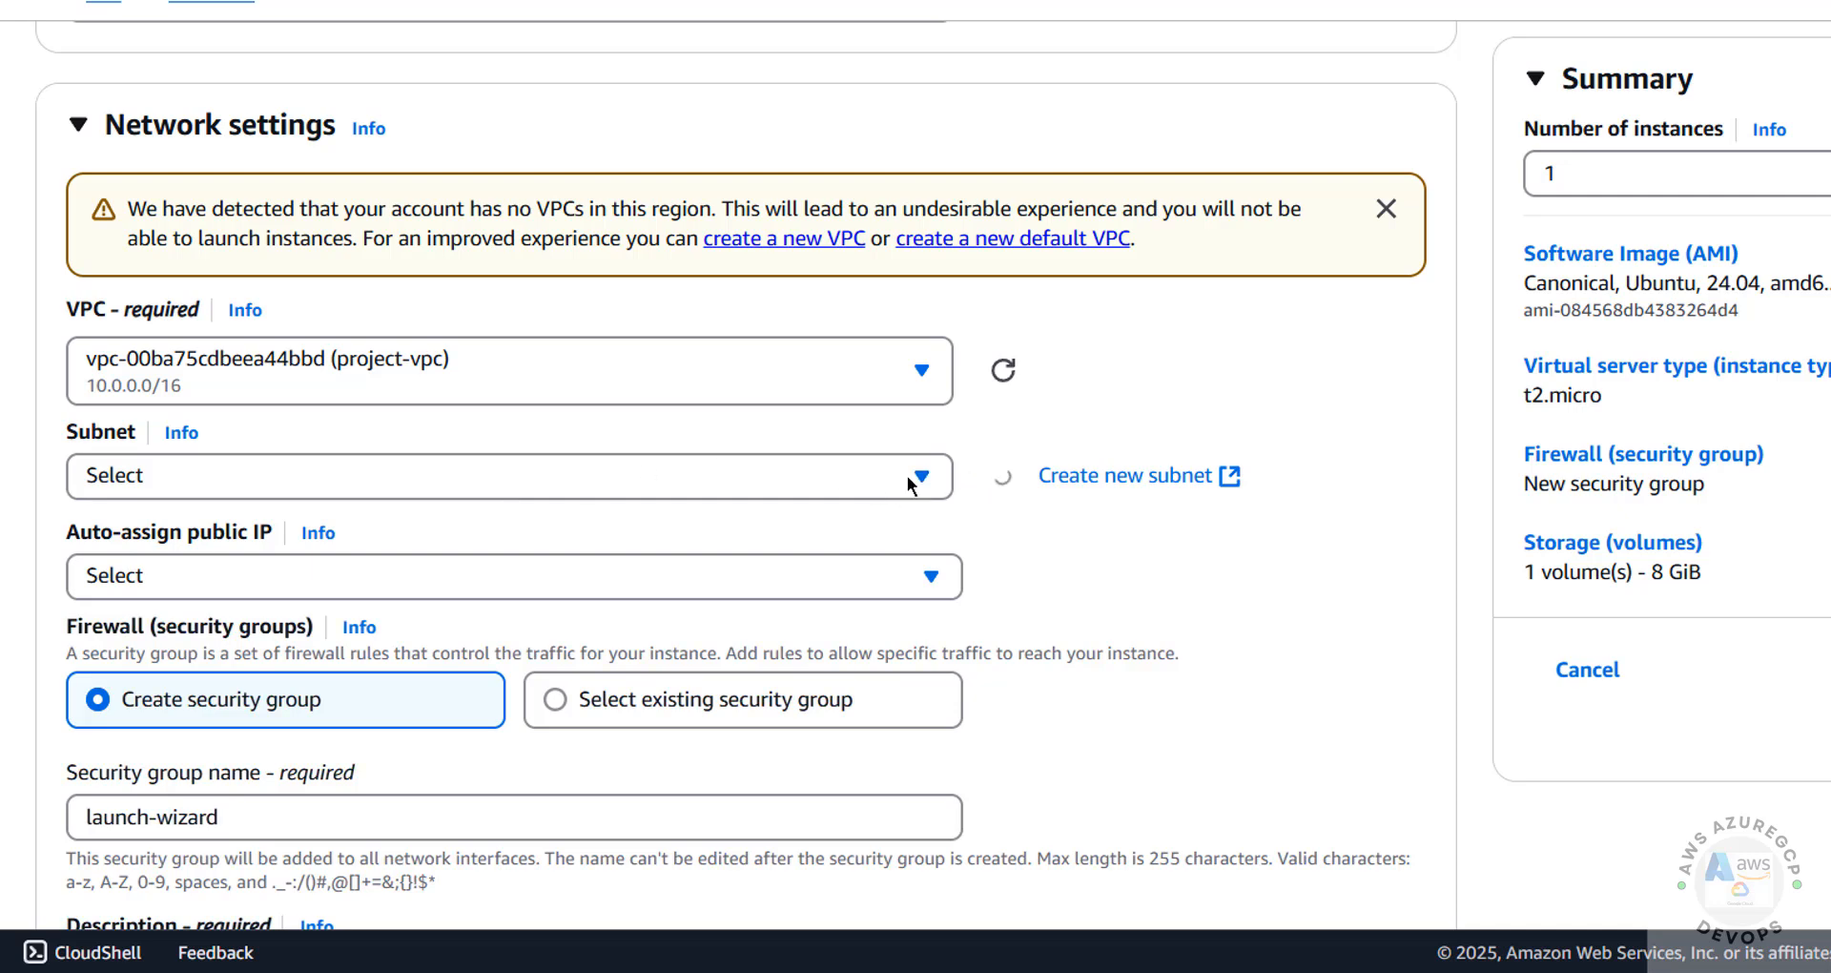
click(706, 513)
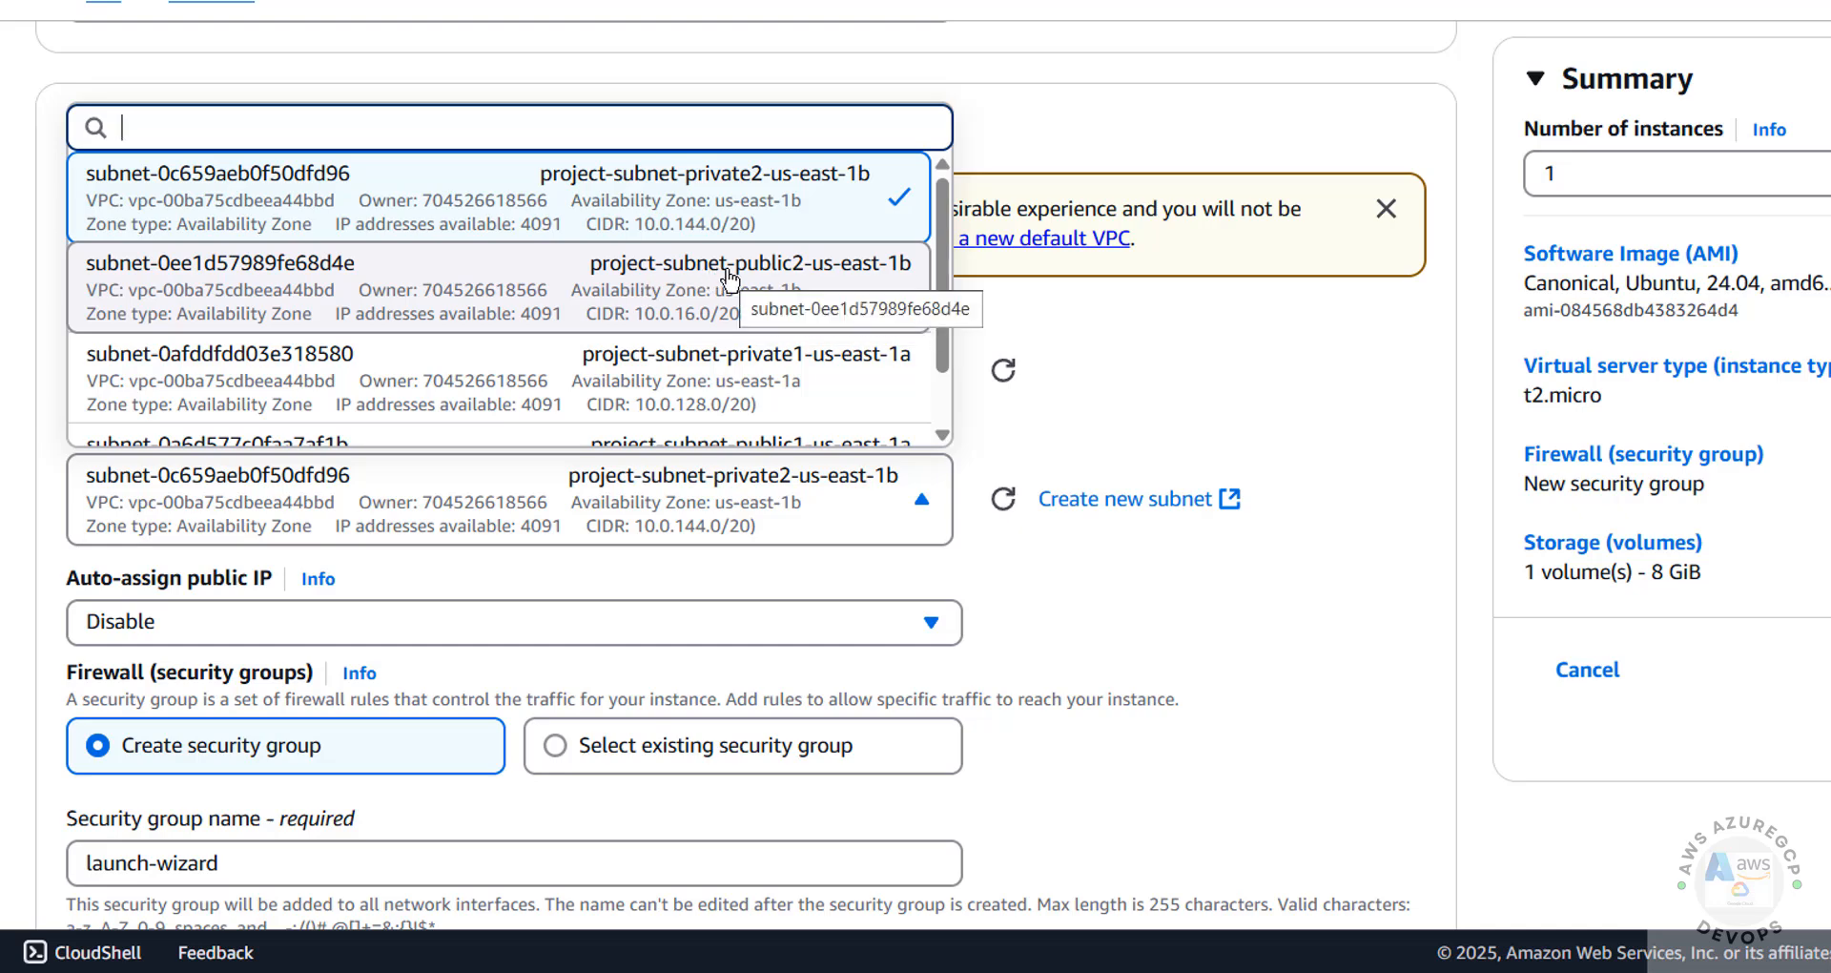
click(859, 285)
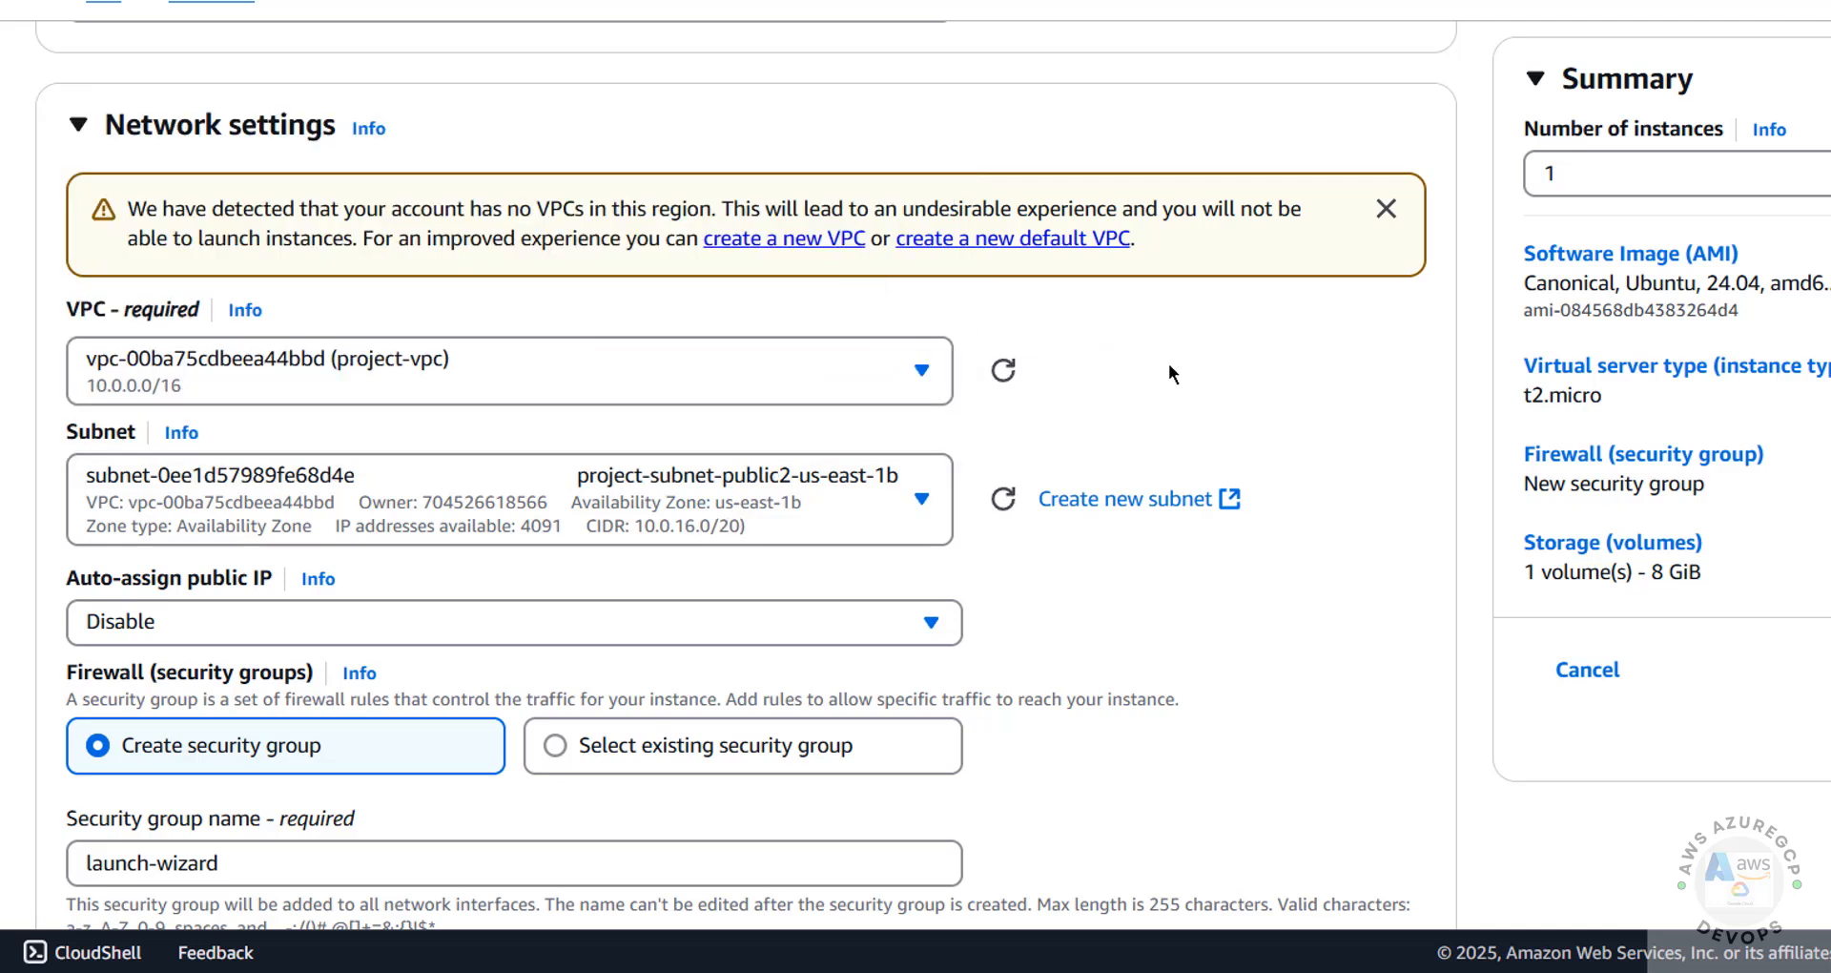
Enable automatic assignment of a public IP for the instance.
scroll(1171, 370, down, 4)
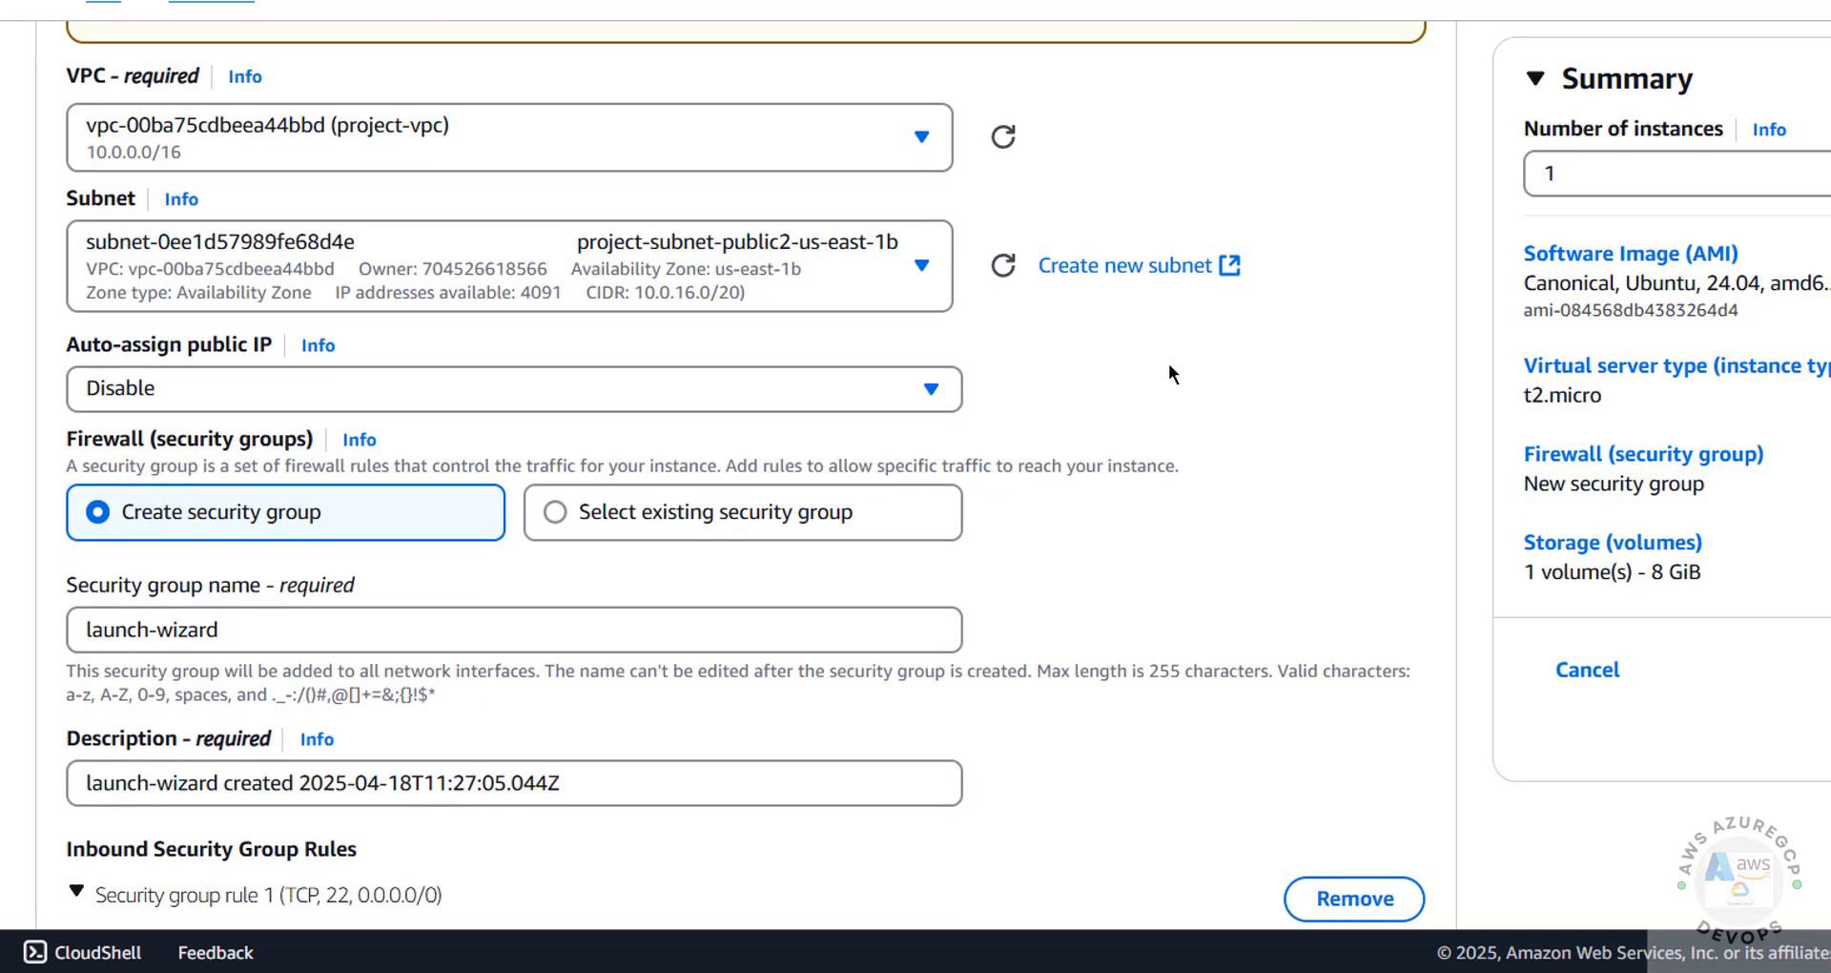
click(538, 268)
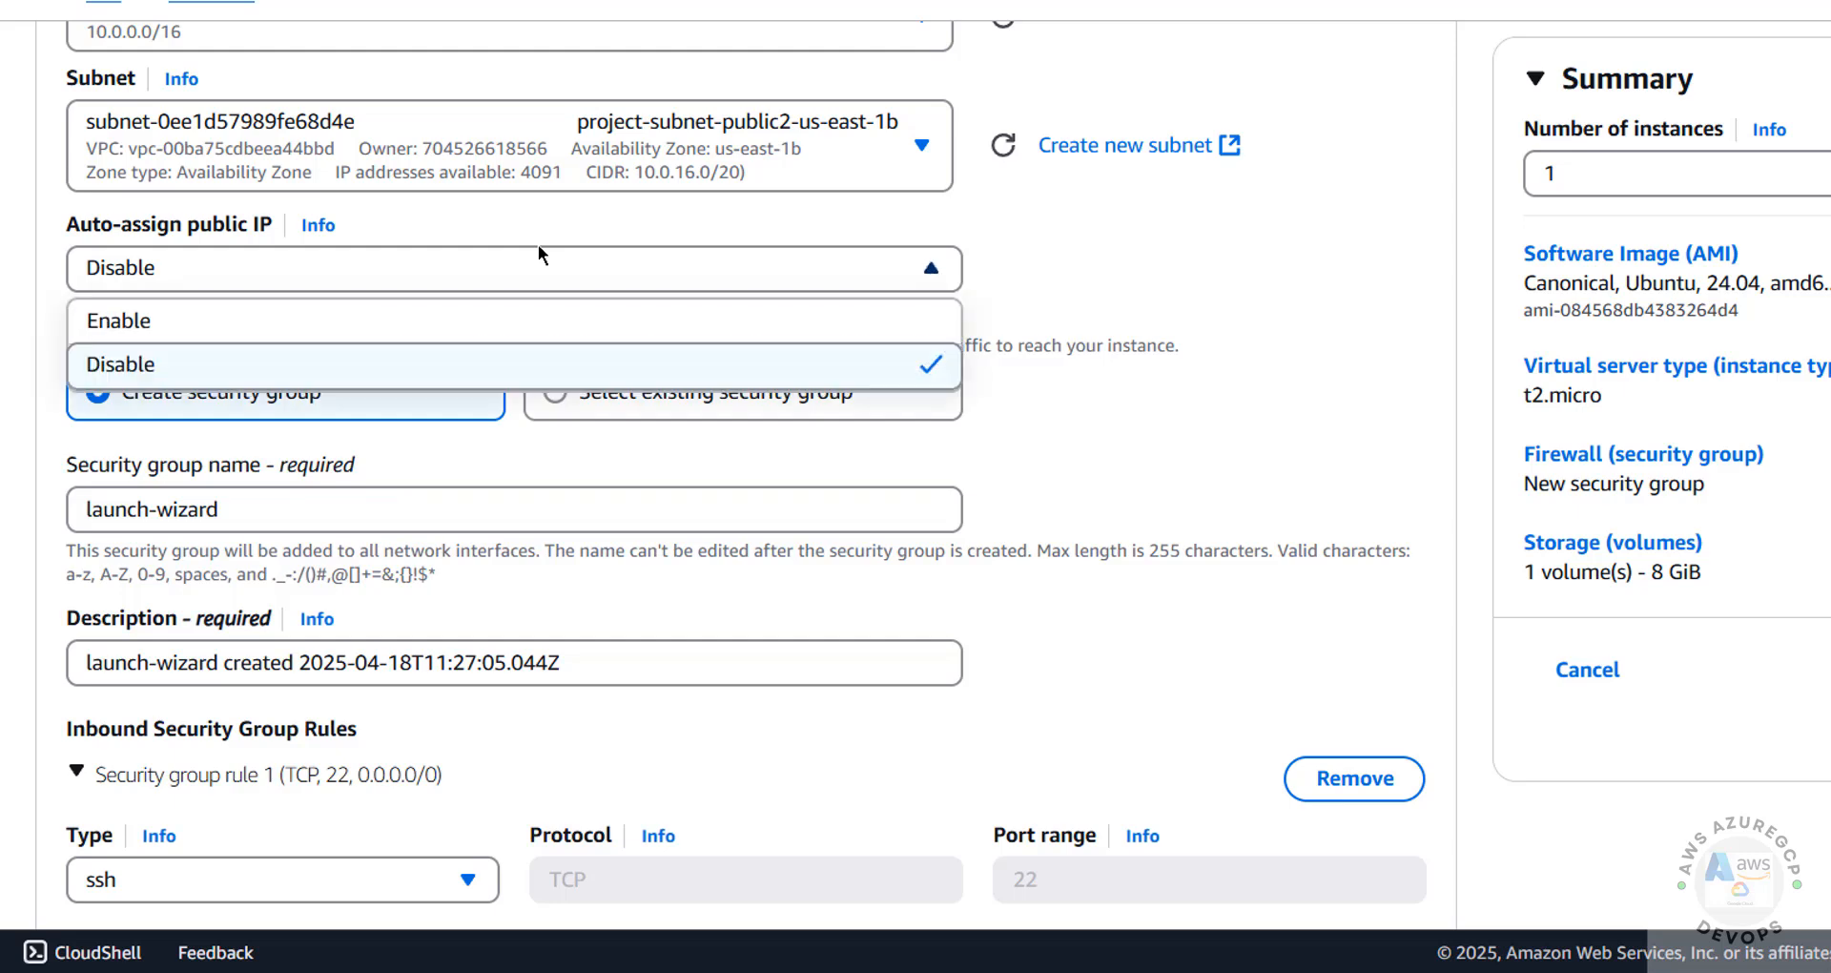
click(381, 314)
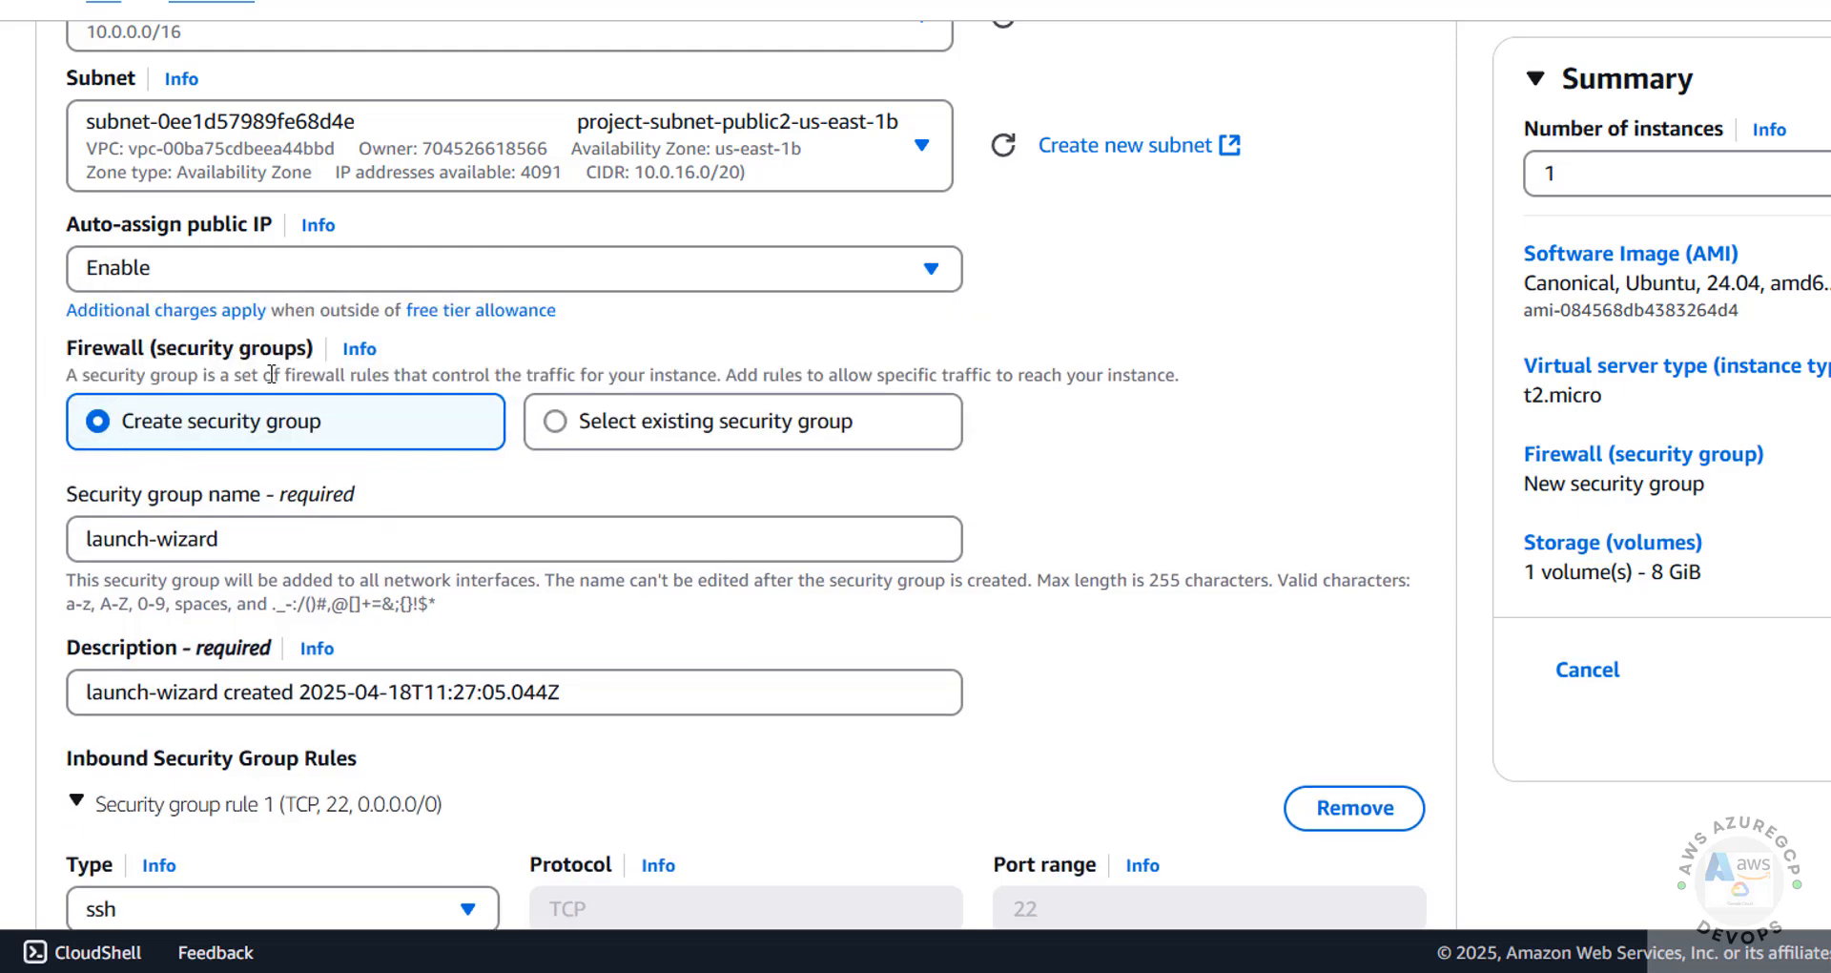
click(552, 428)
click(509, 532)
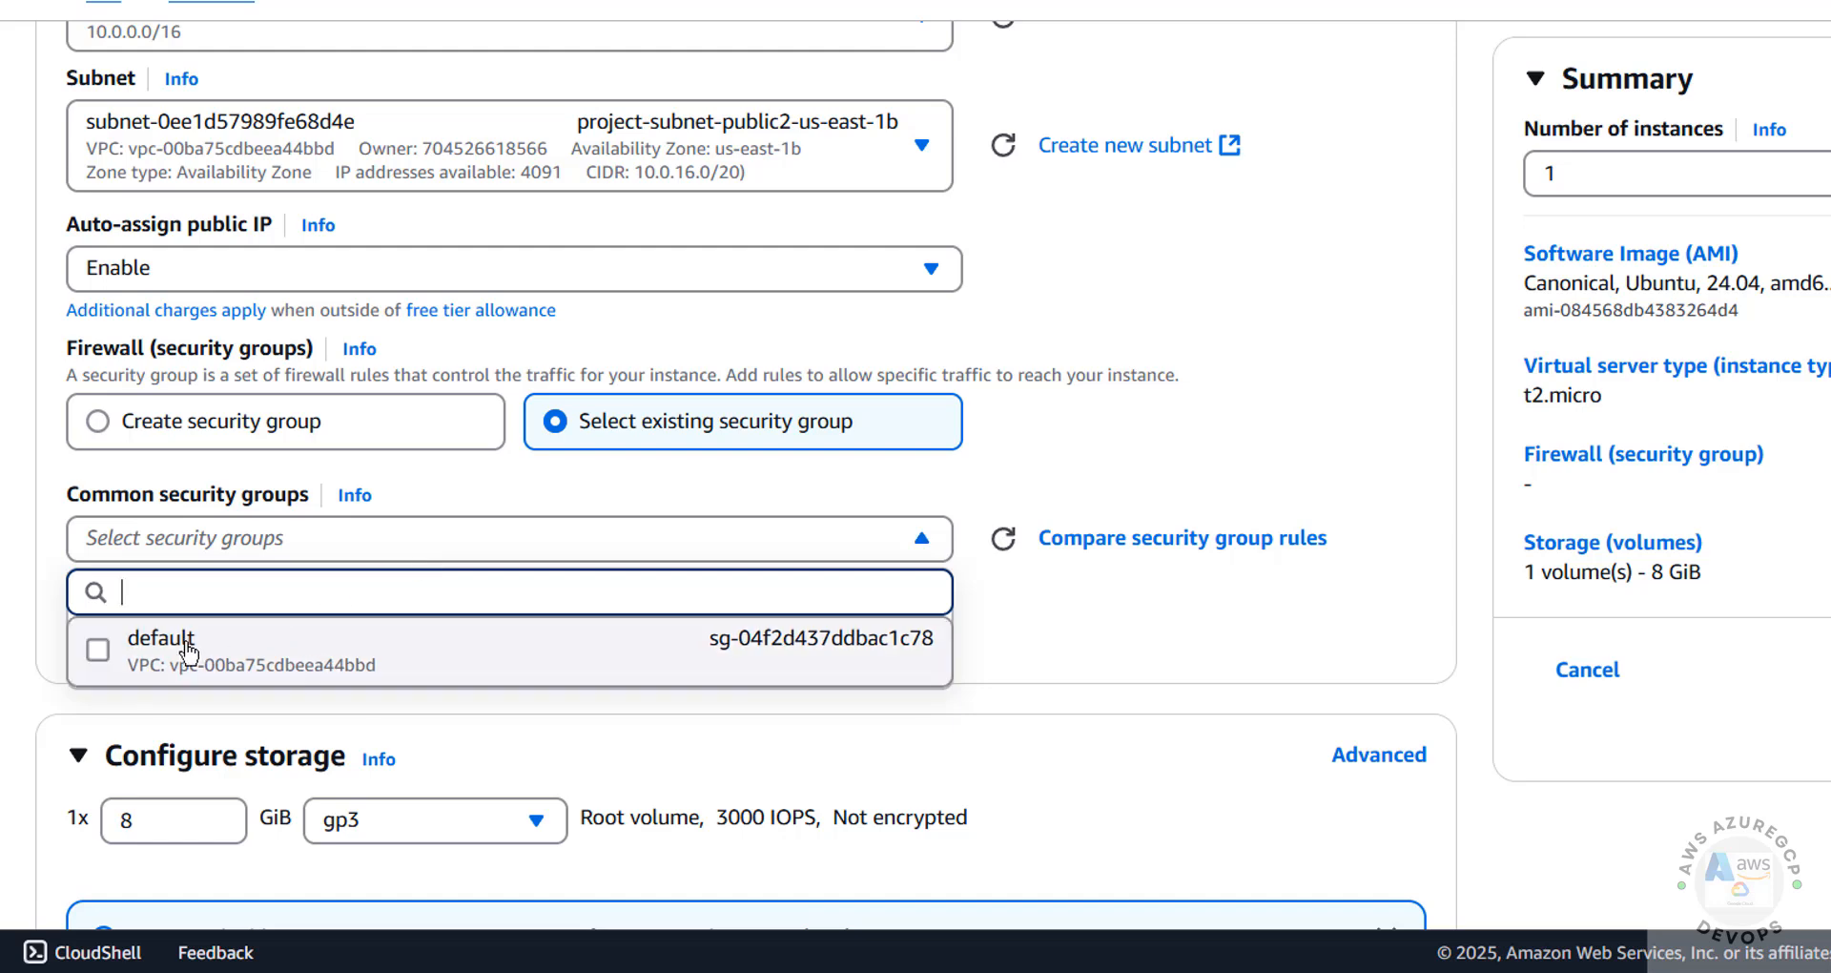
click(256, 421)
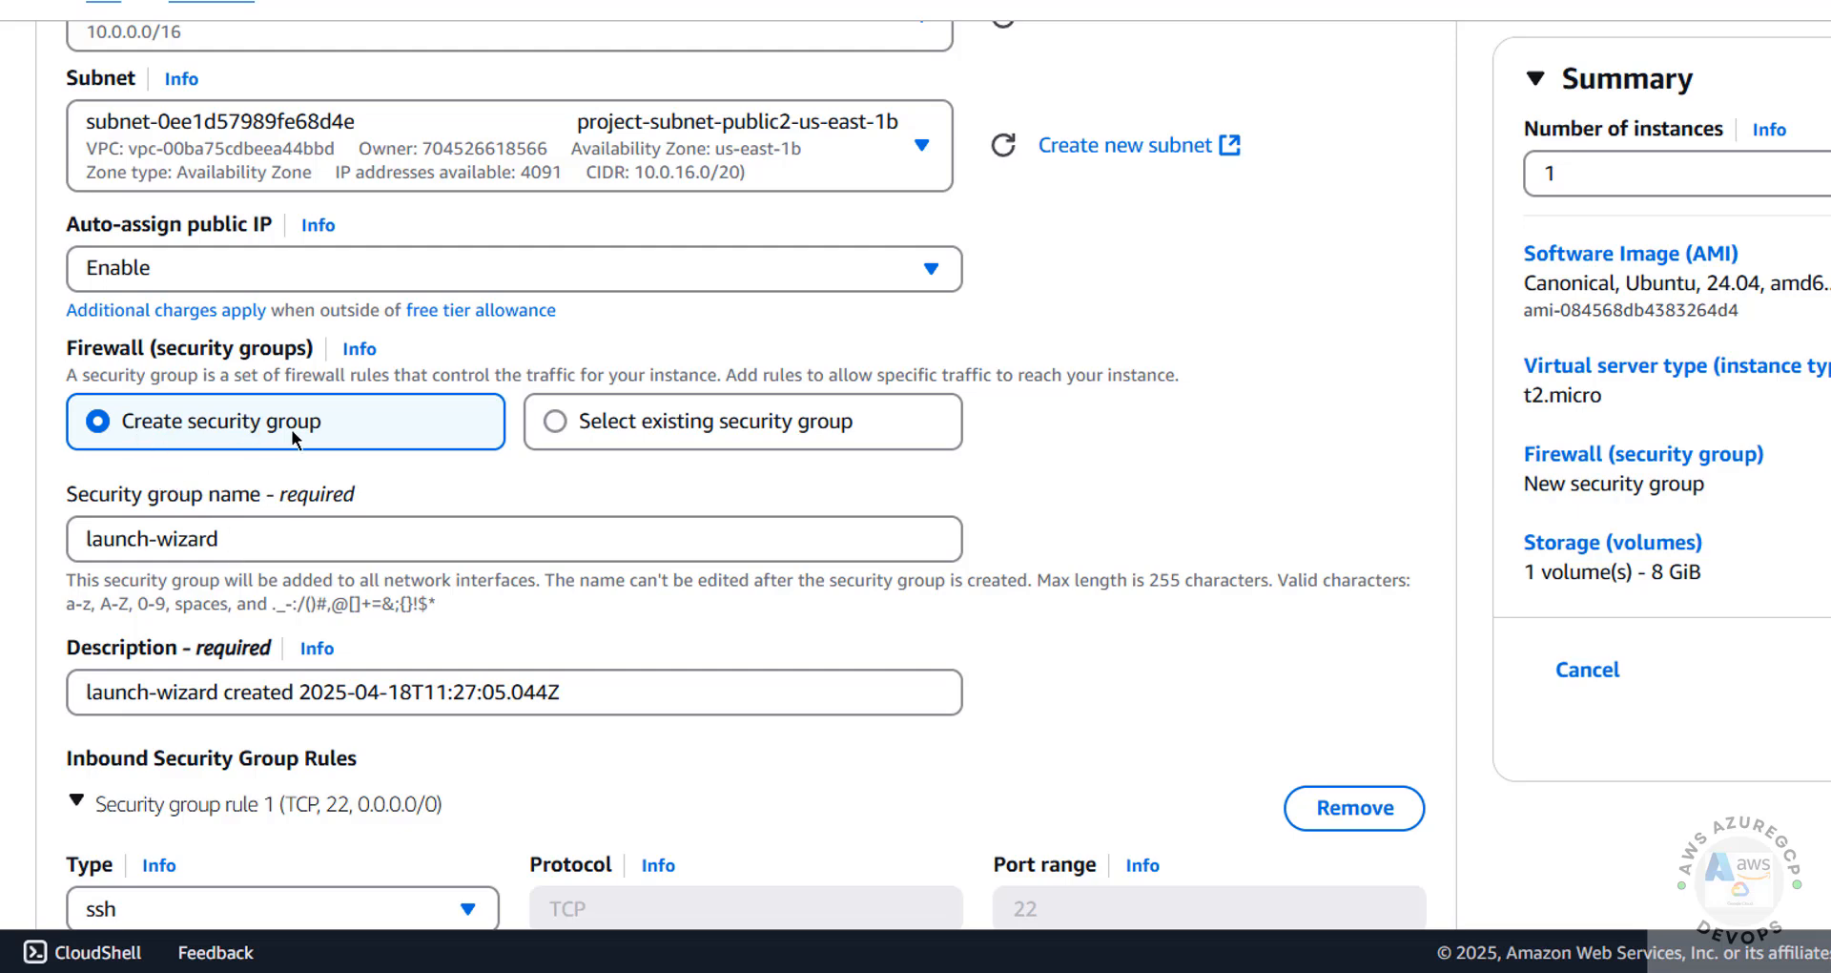
Name the new security group SG for EC2 and review its inbound rule.
drag(228, 537, 48, 536)
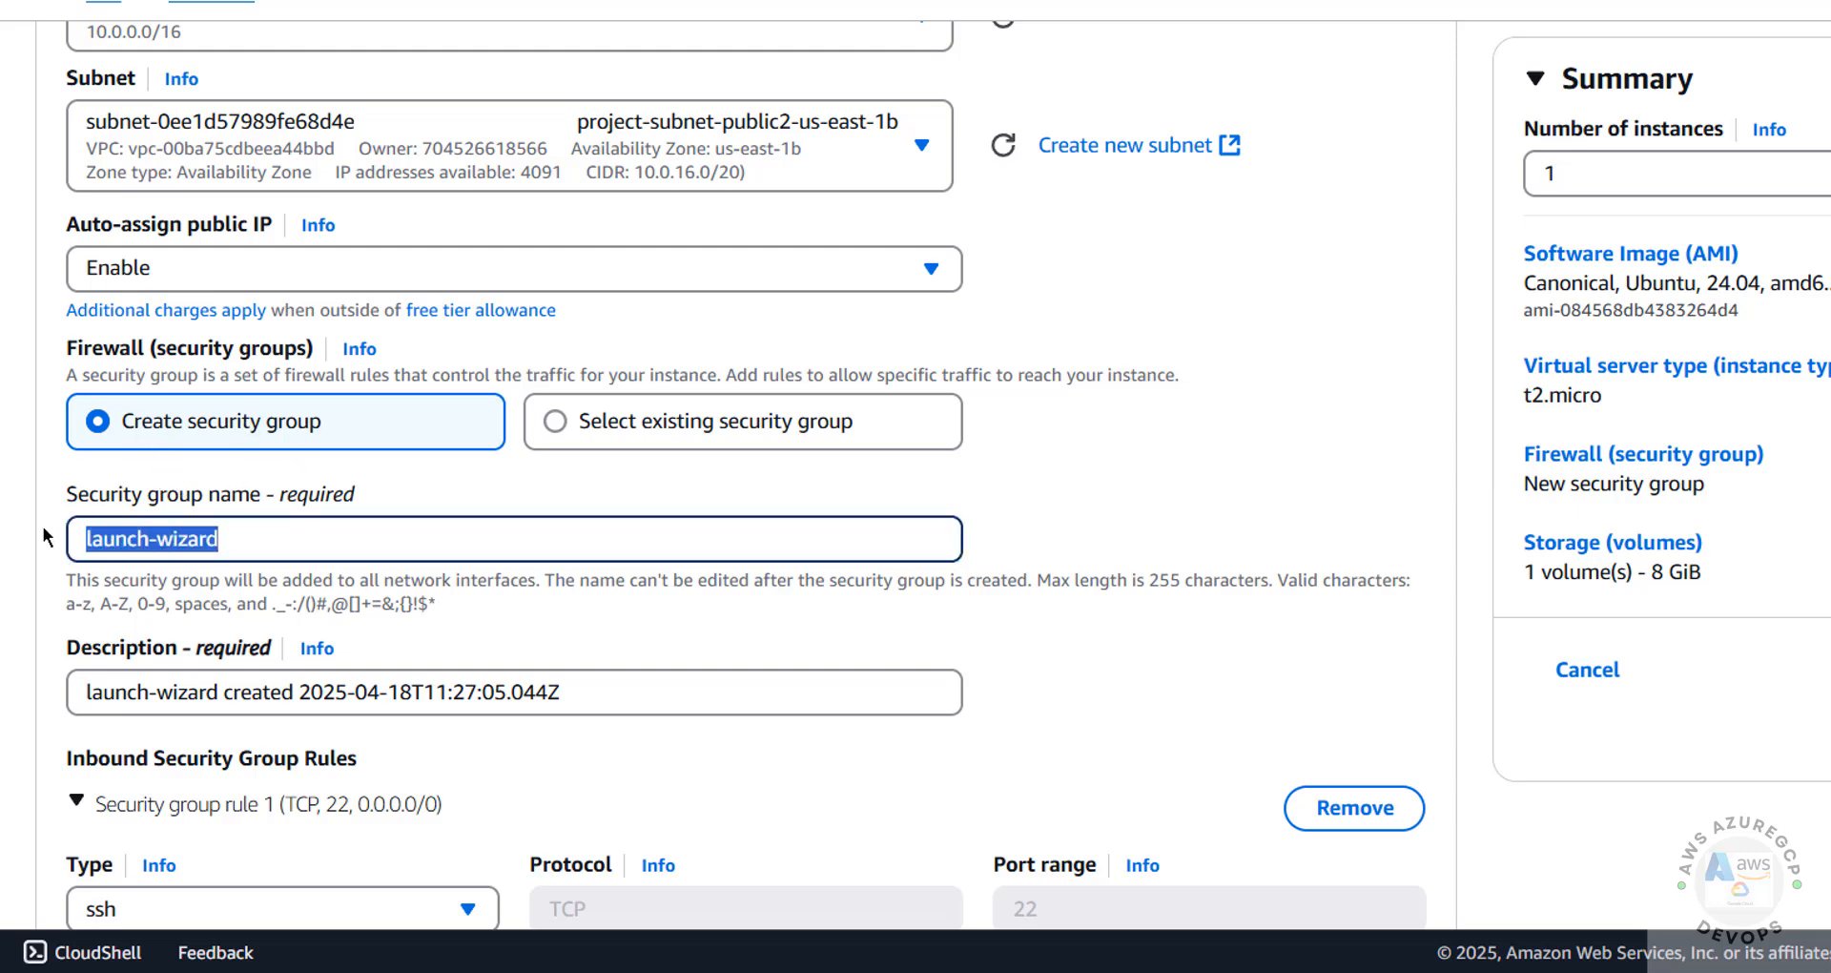
text(SG for)
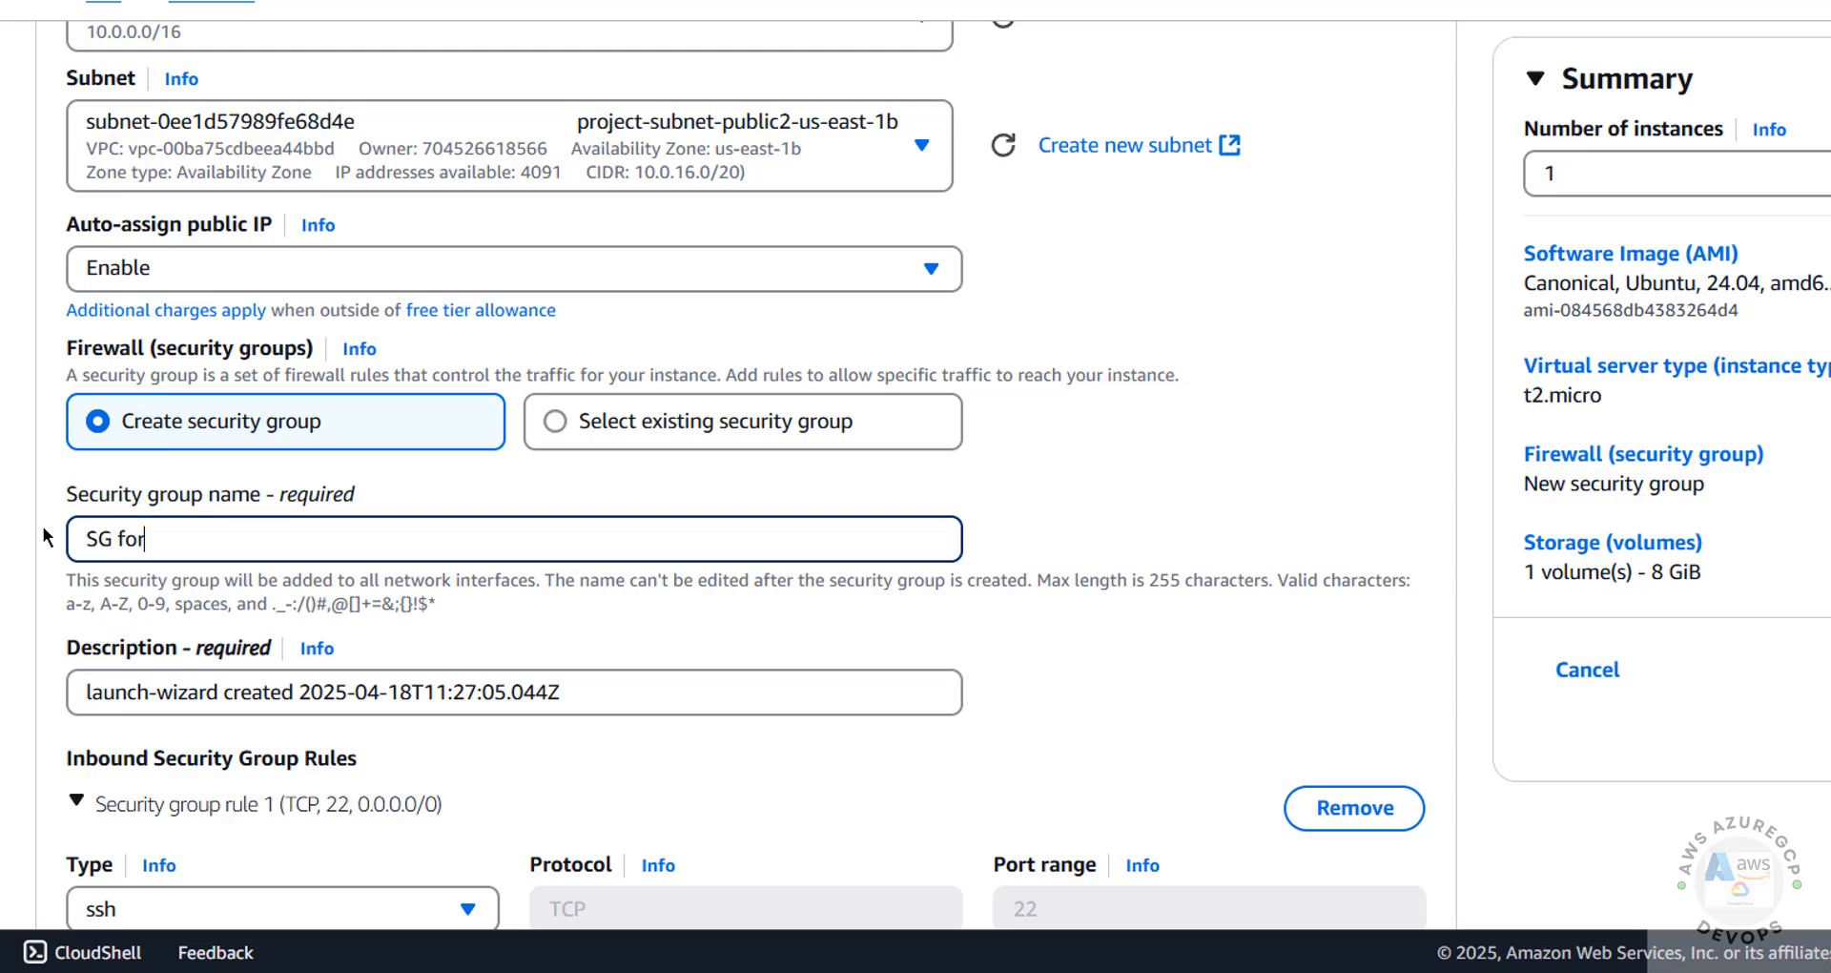
text( EC2)
click(1160, 693)
scroll(1160, 693, down, 3)
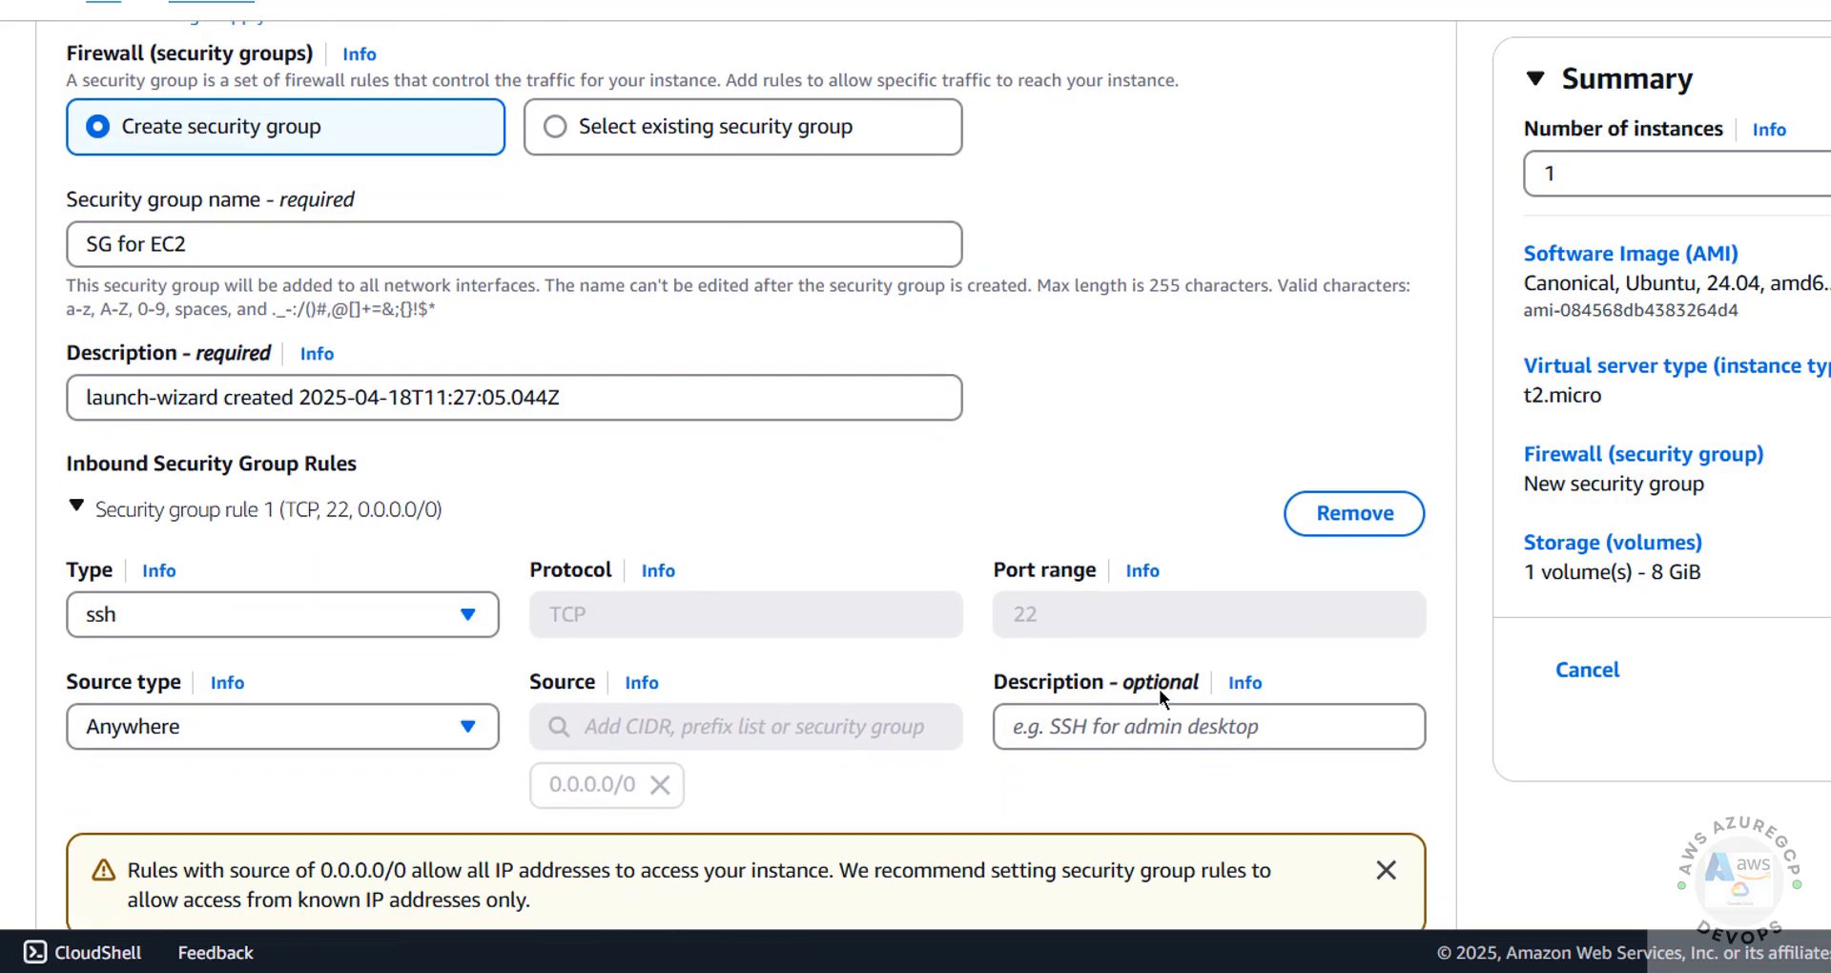
scroll(1159, 689, down, 3)
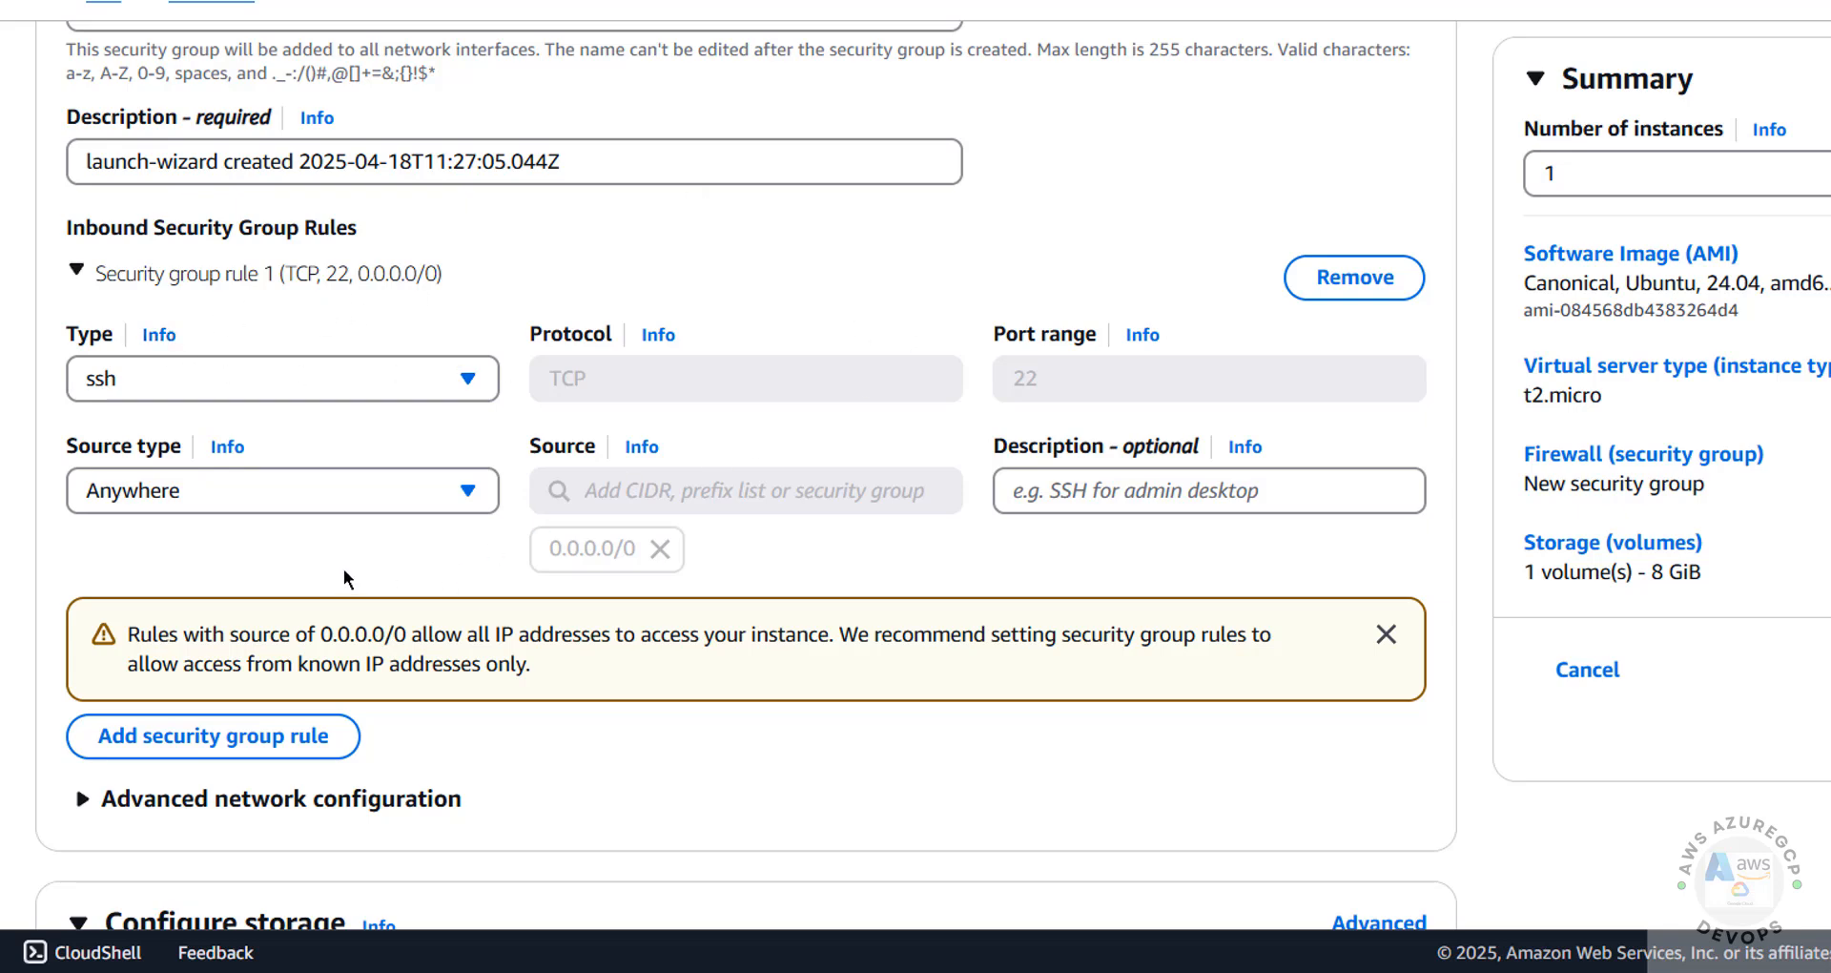
Set the root volume size to 30 GiB and keep General purpose SSD (gp3) as its volume type.
scroll(346, 577, down, 5)
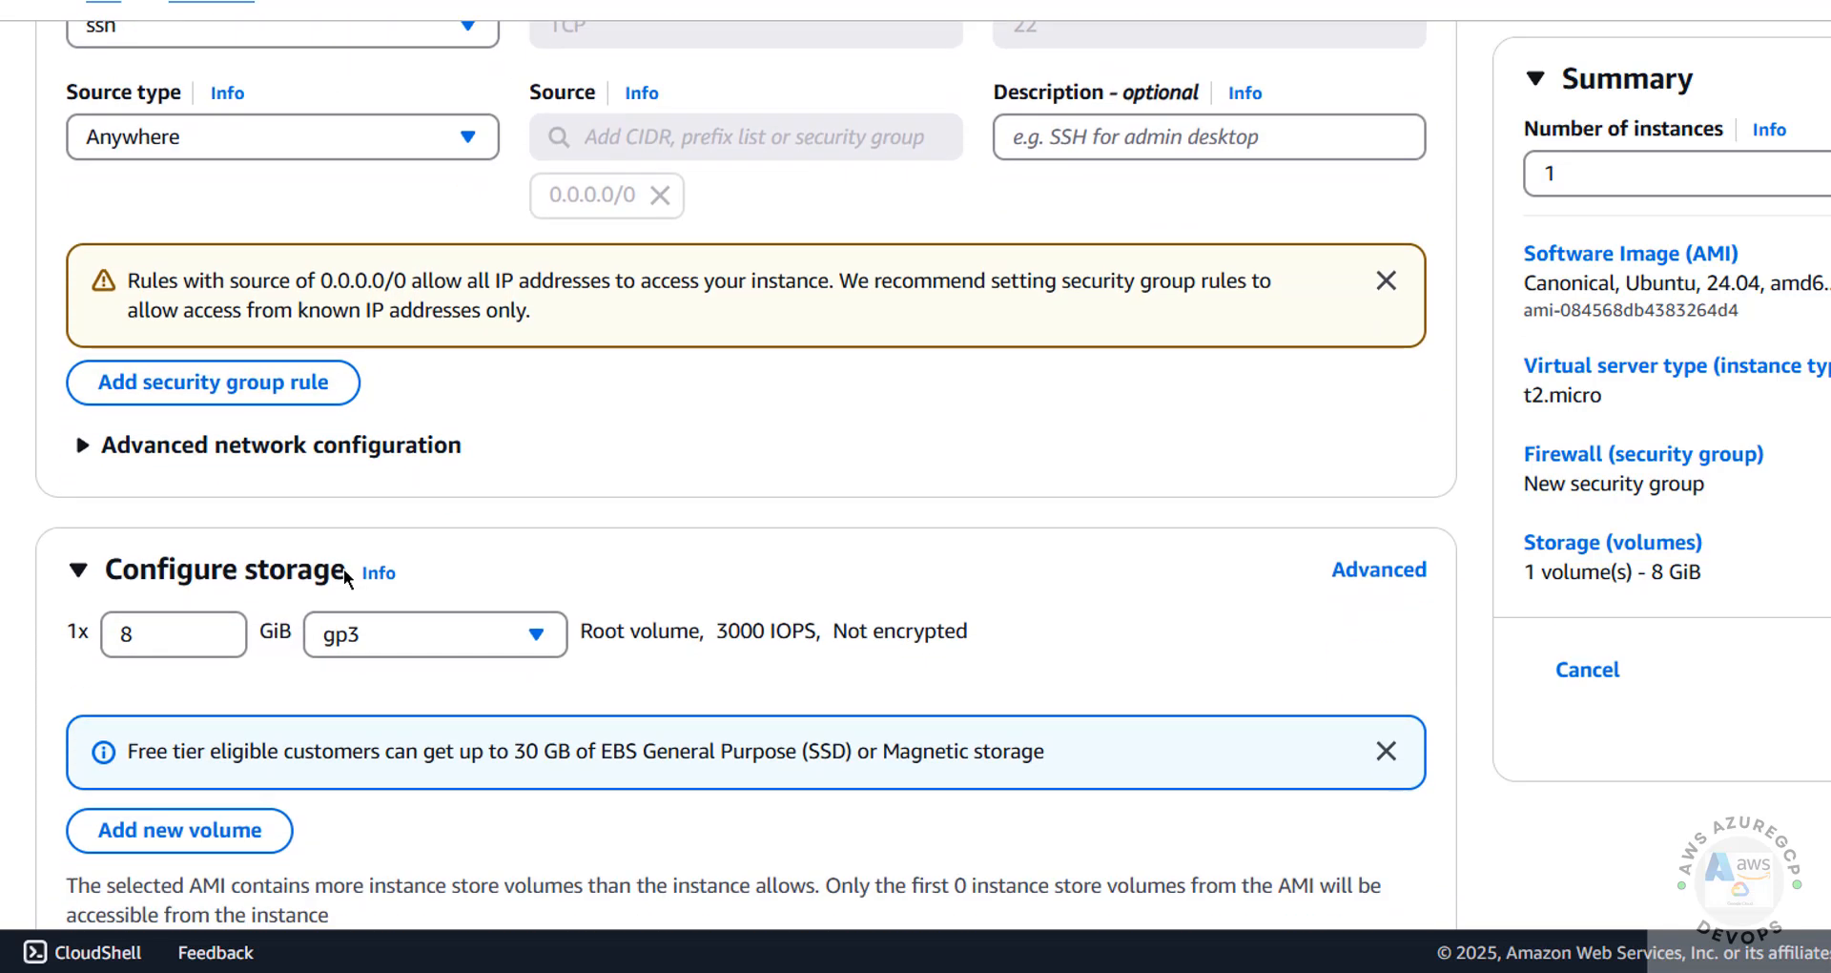
click(126, 450)
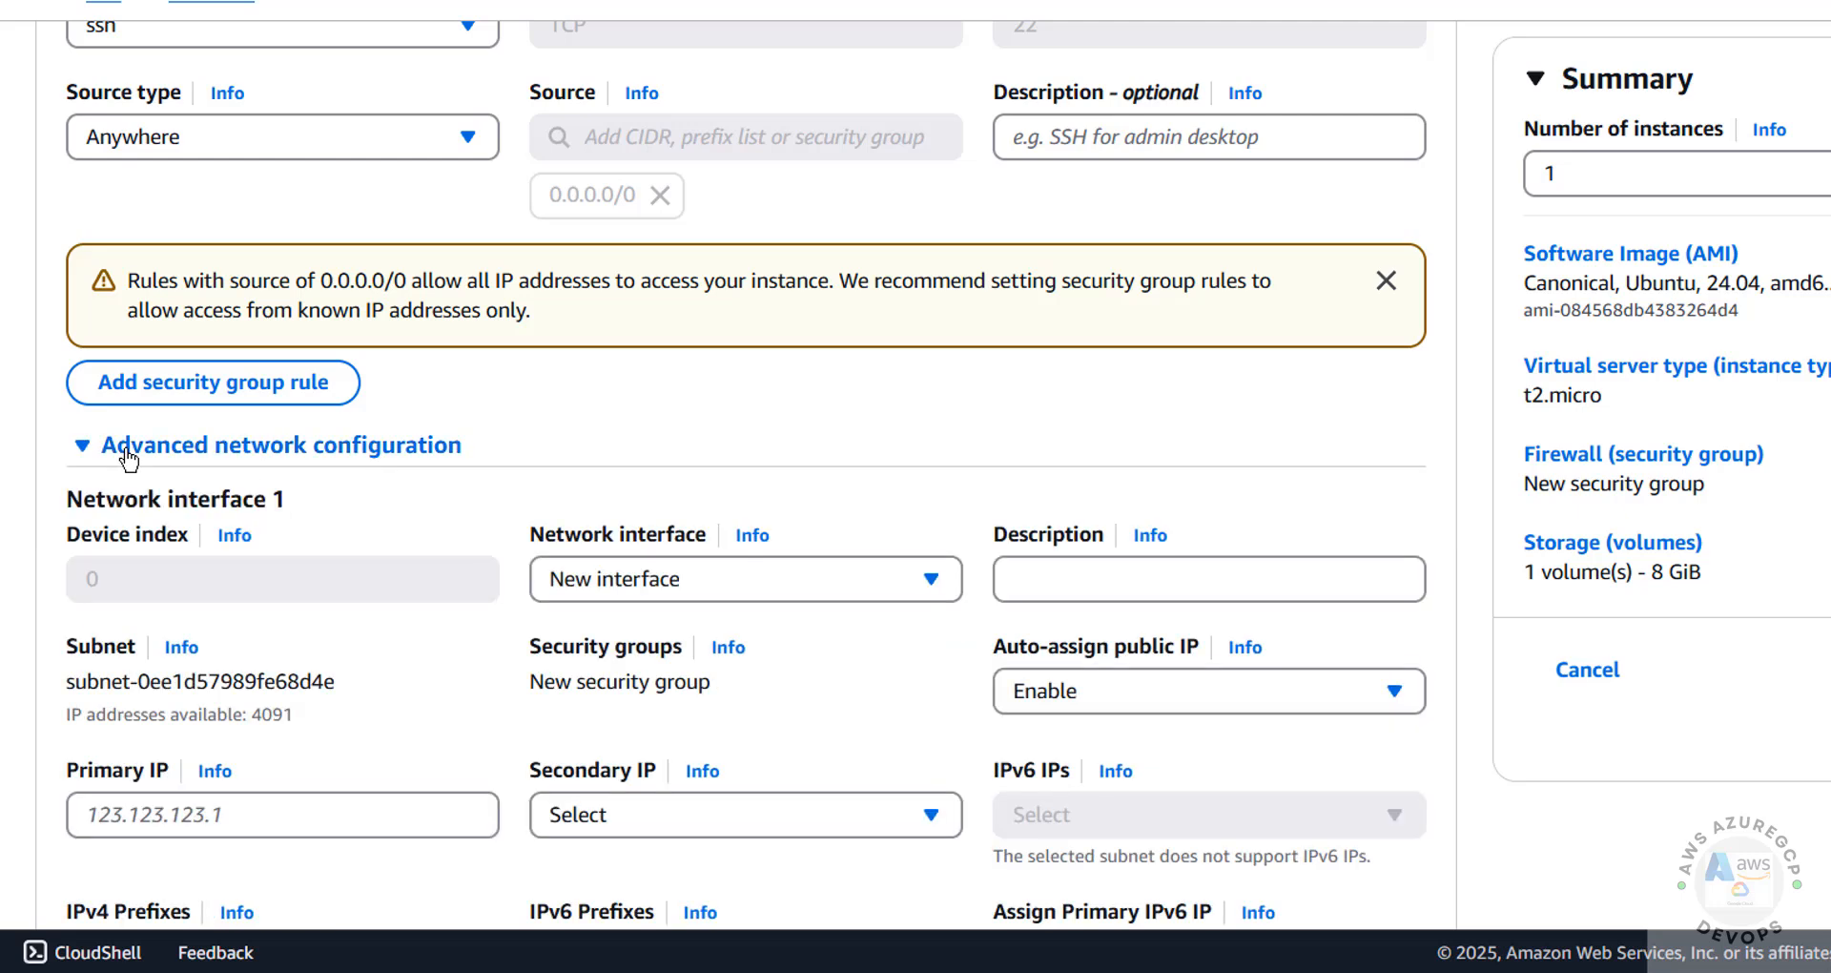
click(129, 456)
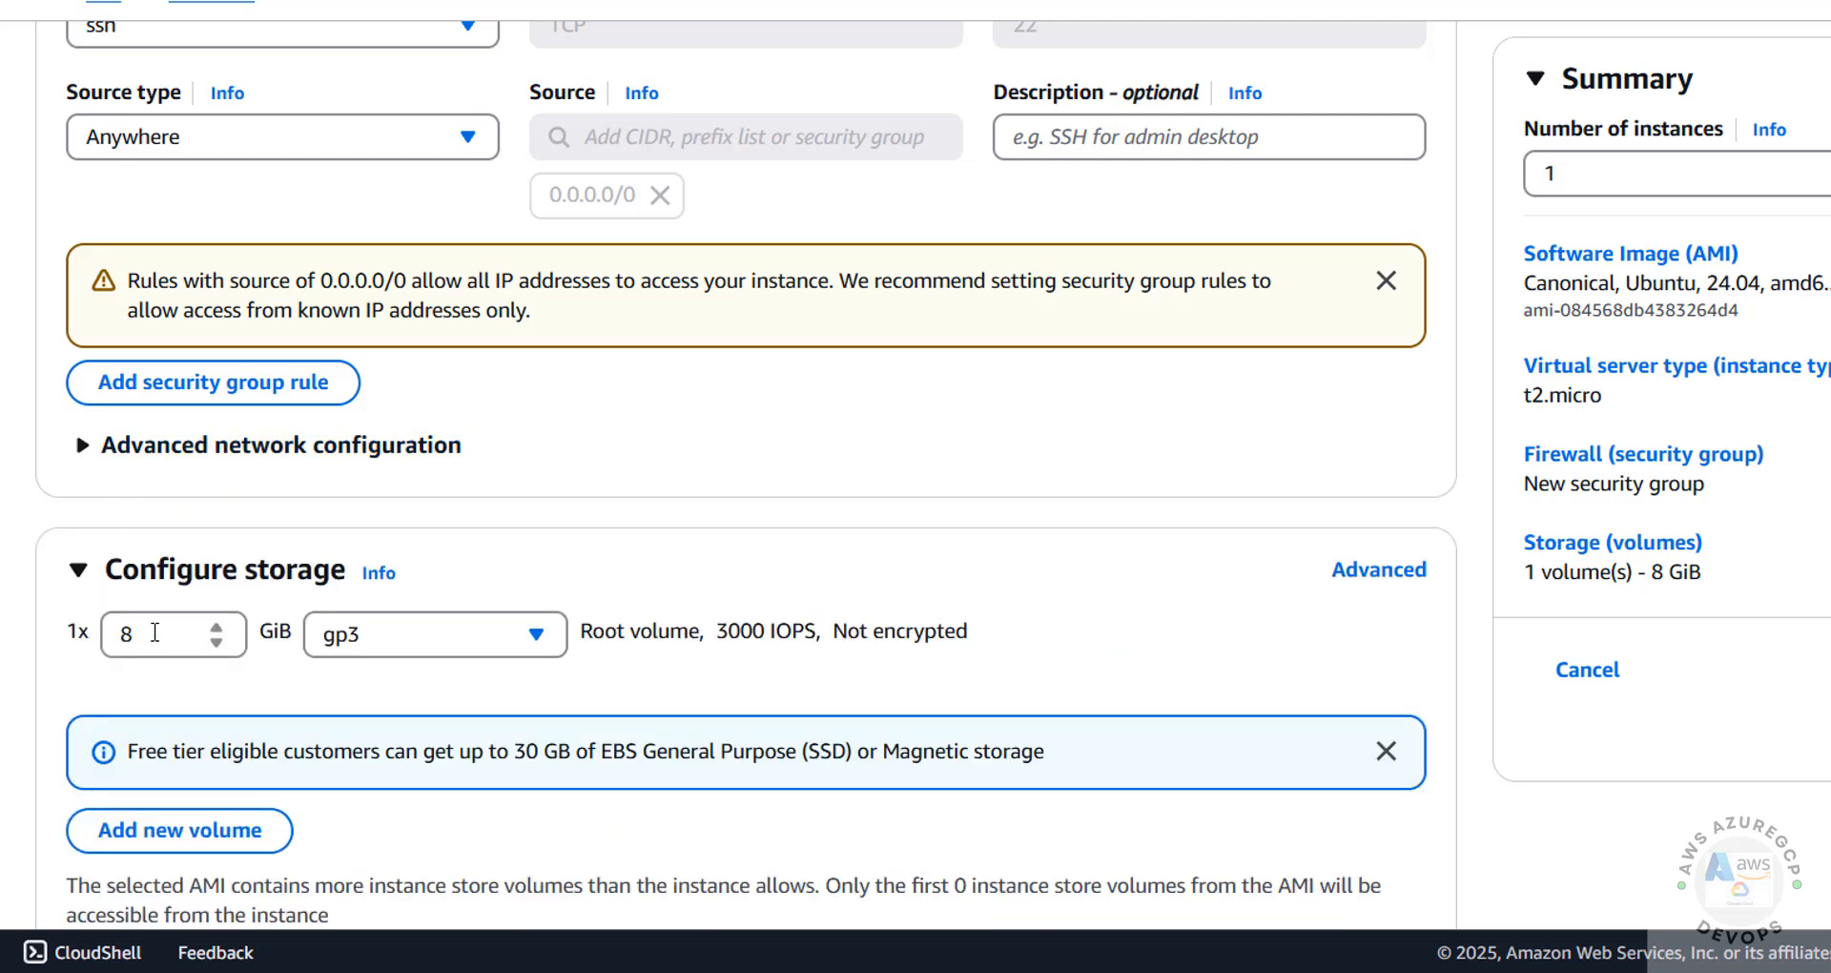
drag(155, 633, 115, 632)
text(30)
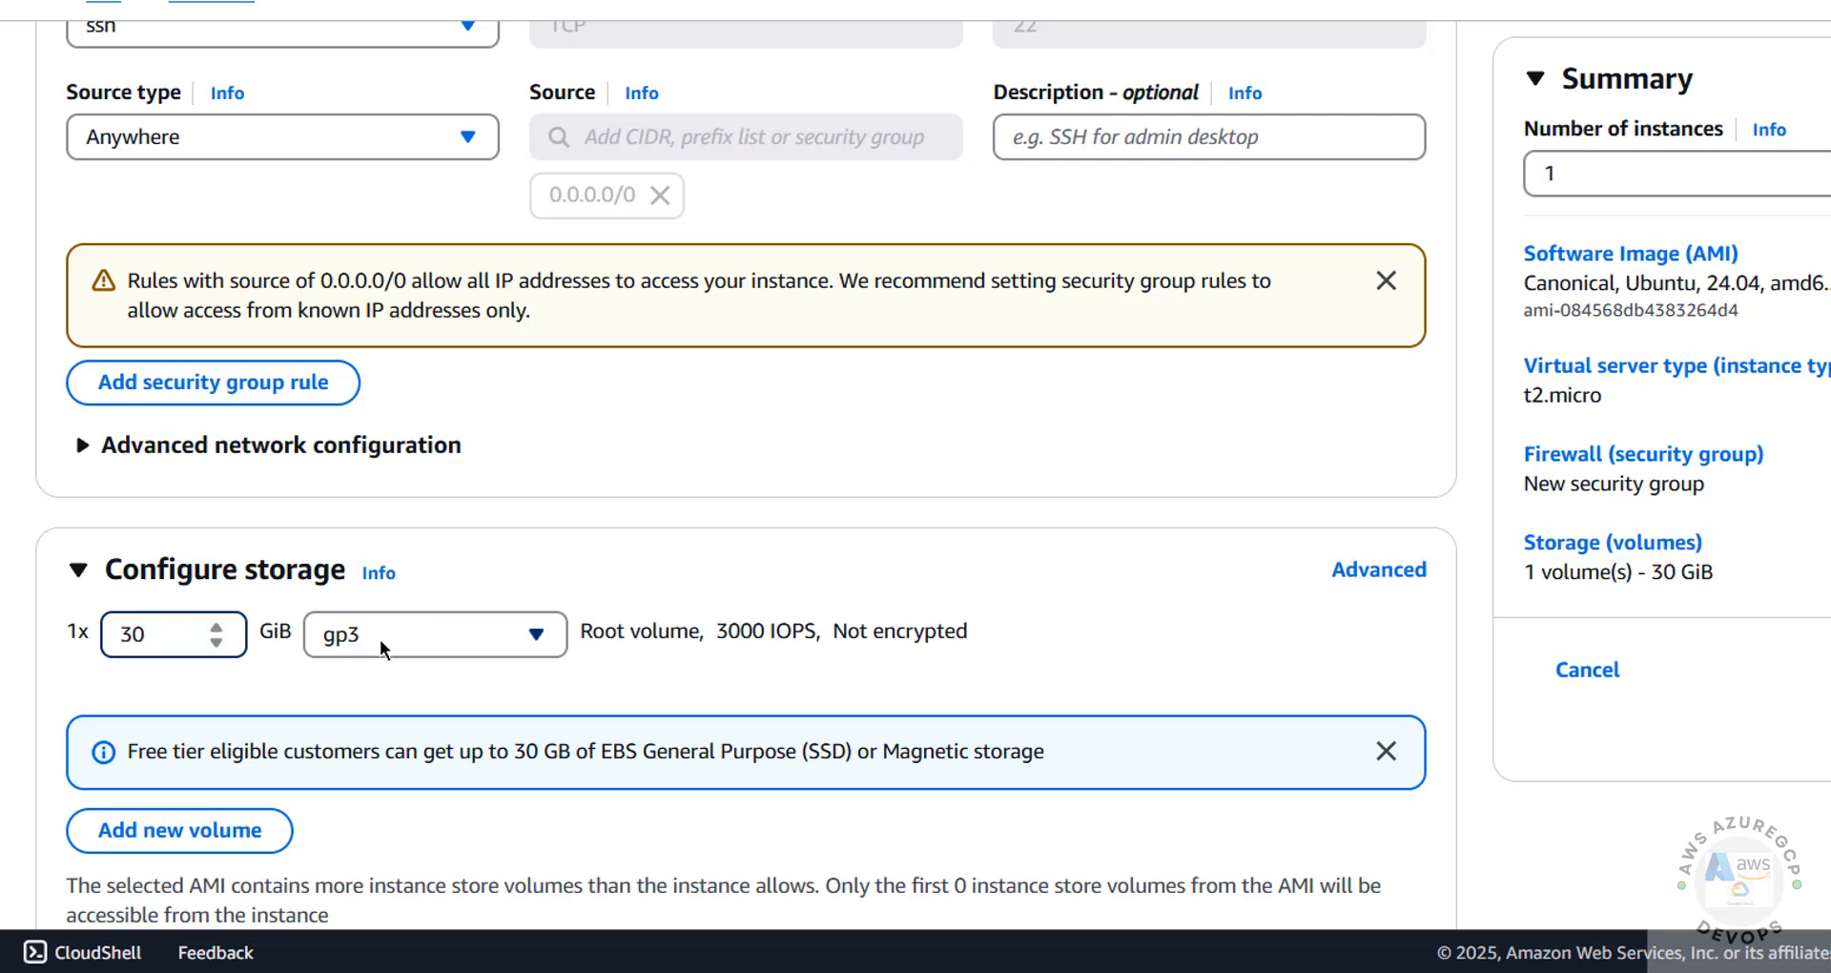
click(434, 649)
click(434, 648)
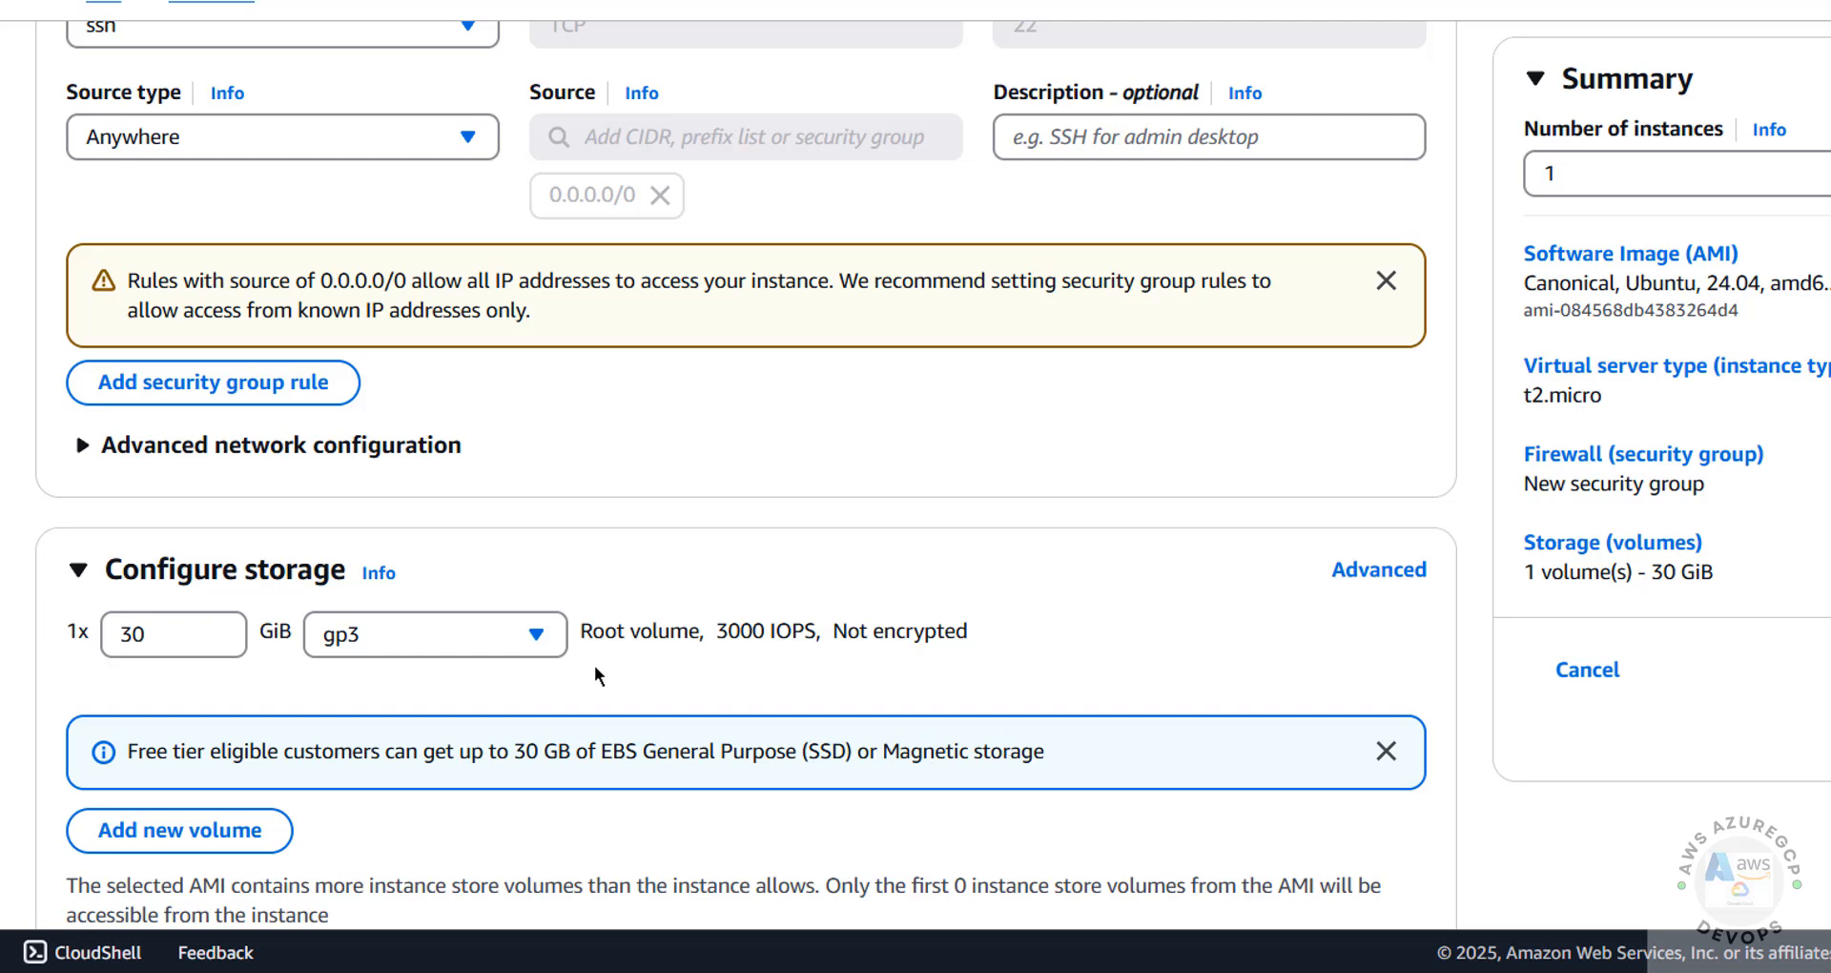
click(472, 639)
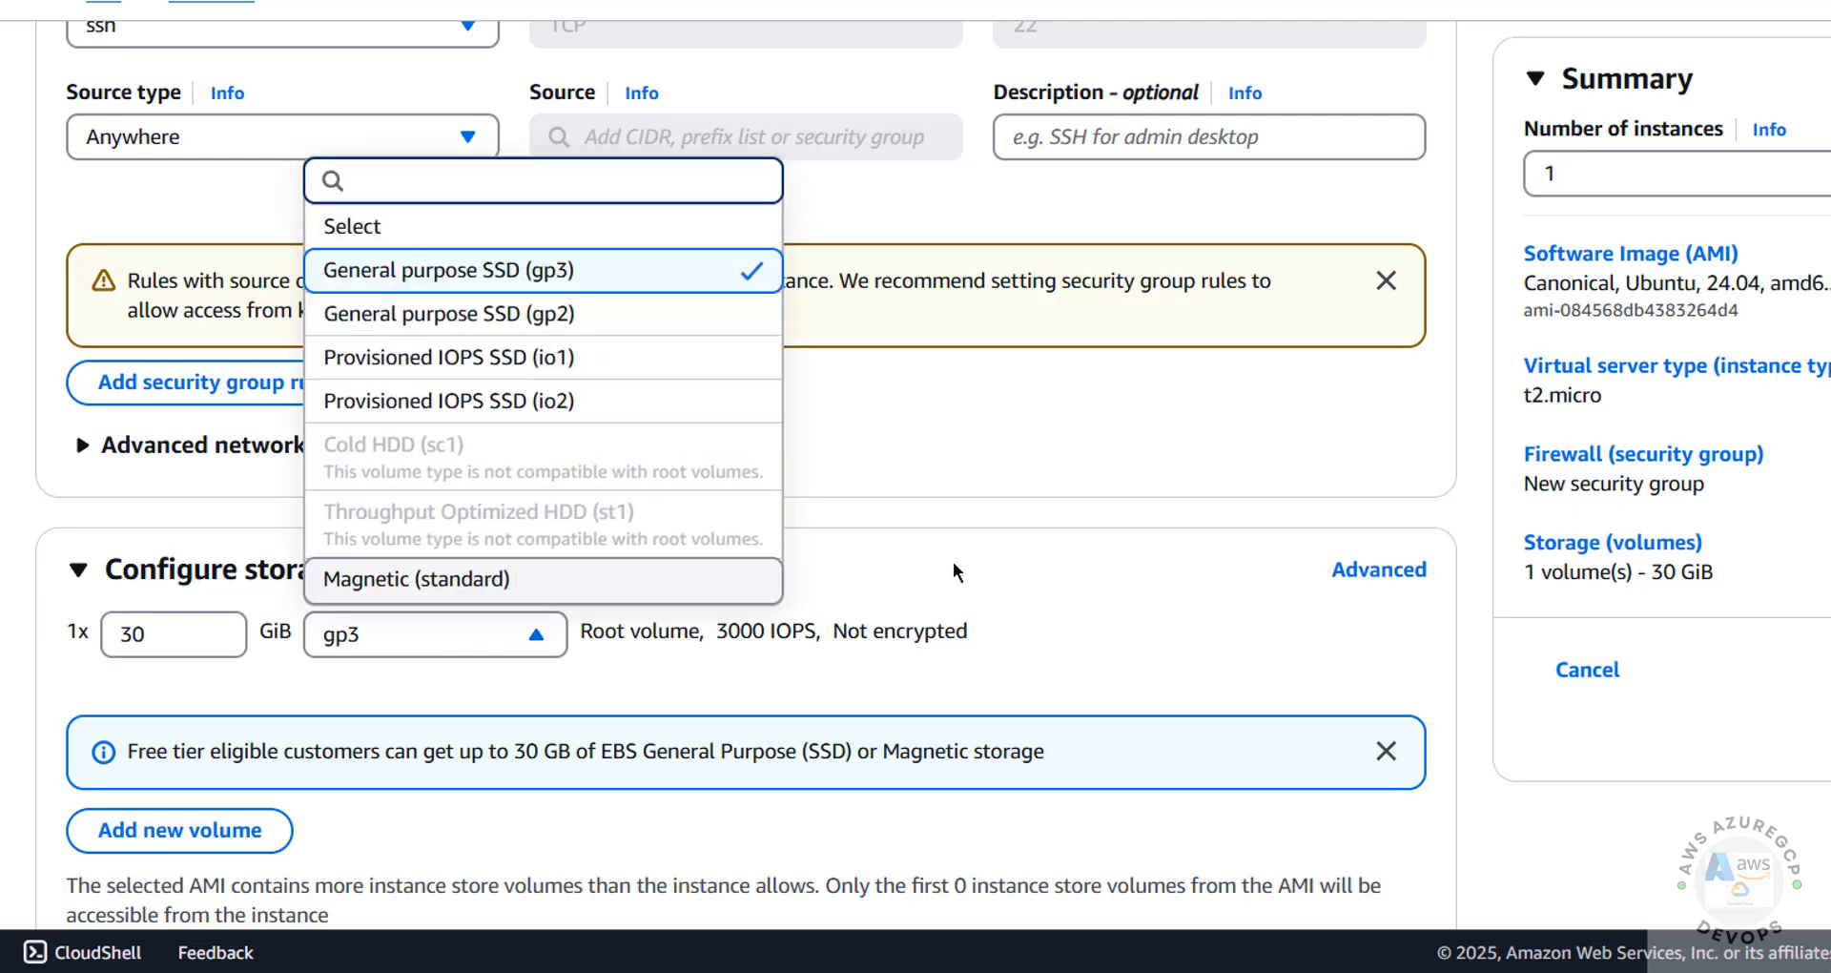
click(989, 563)
Expand the advanced details of the launch configuration and review the options through to the user data field.
scroll(989, 562, down, 4)
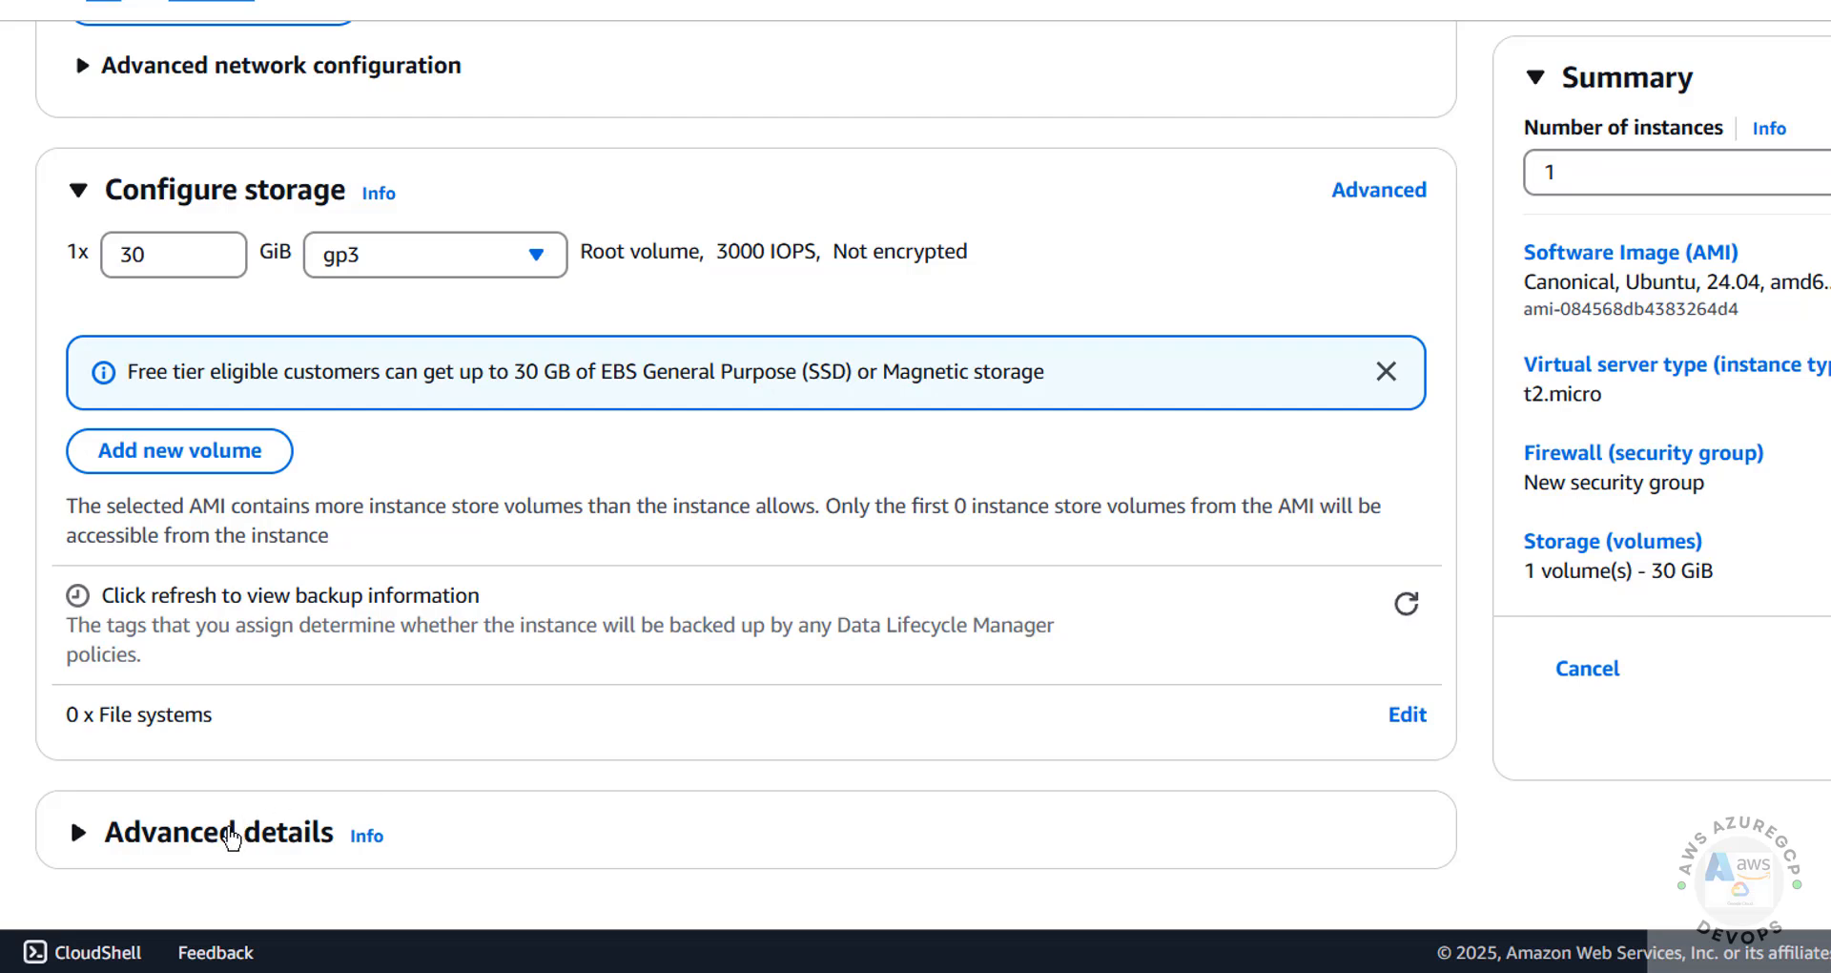
click(231, 836)
scroll(376, 414, down, 6)
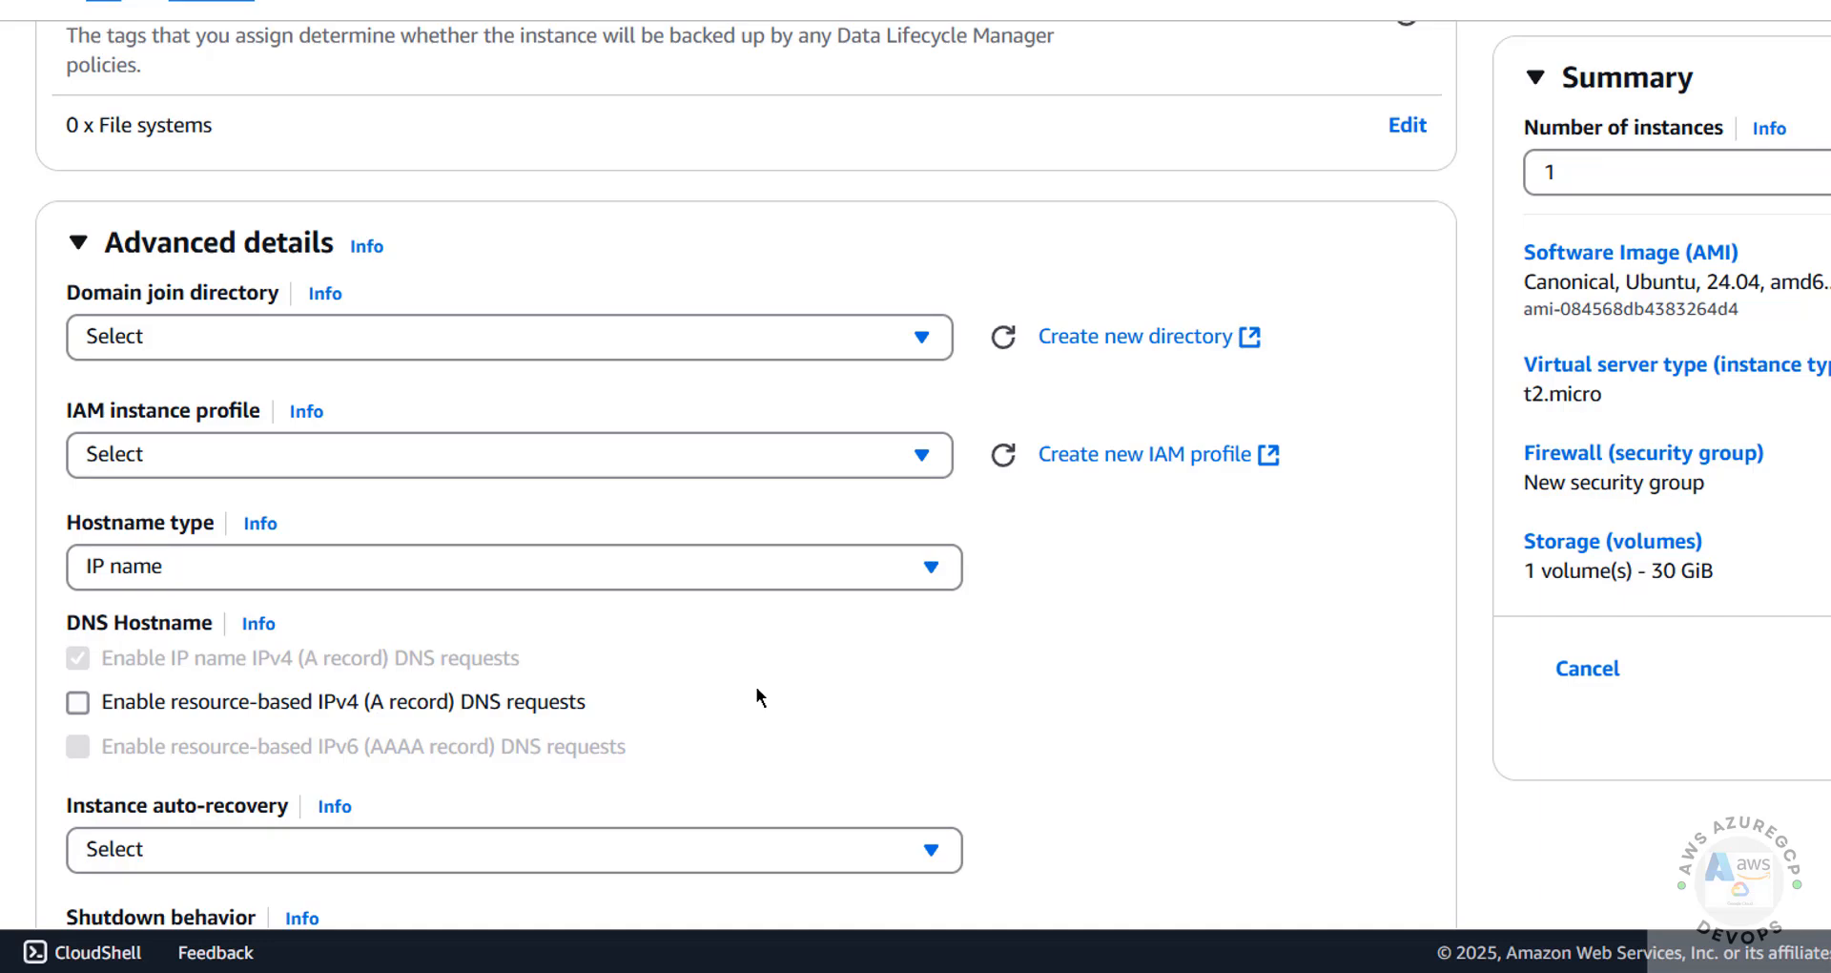
scroll(757, 697, down, 20)
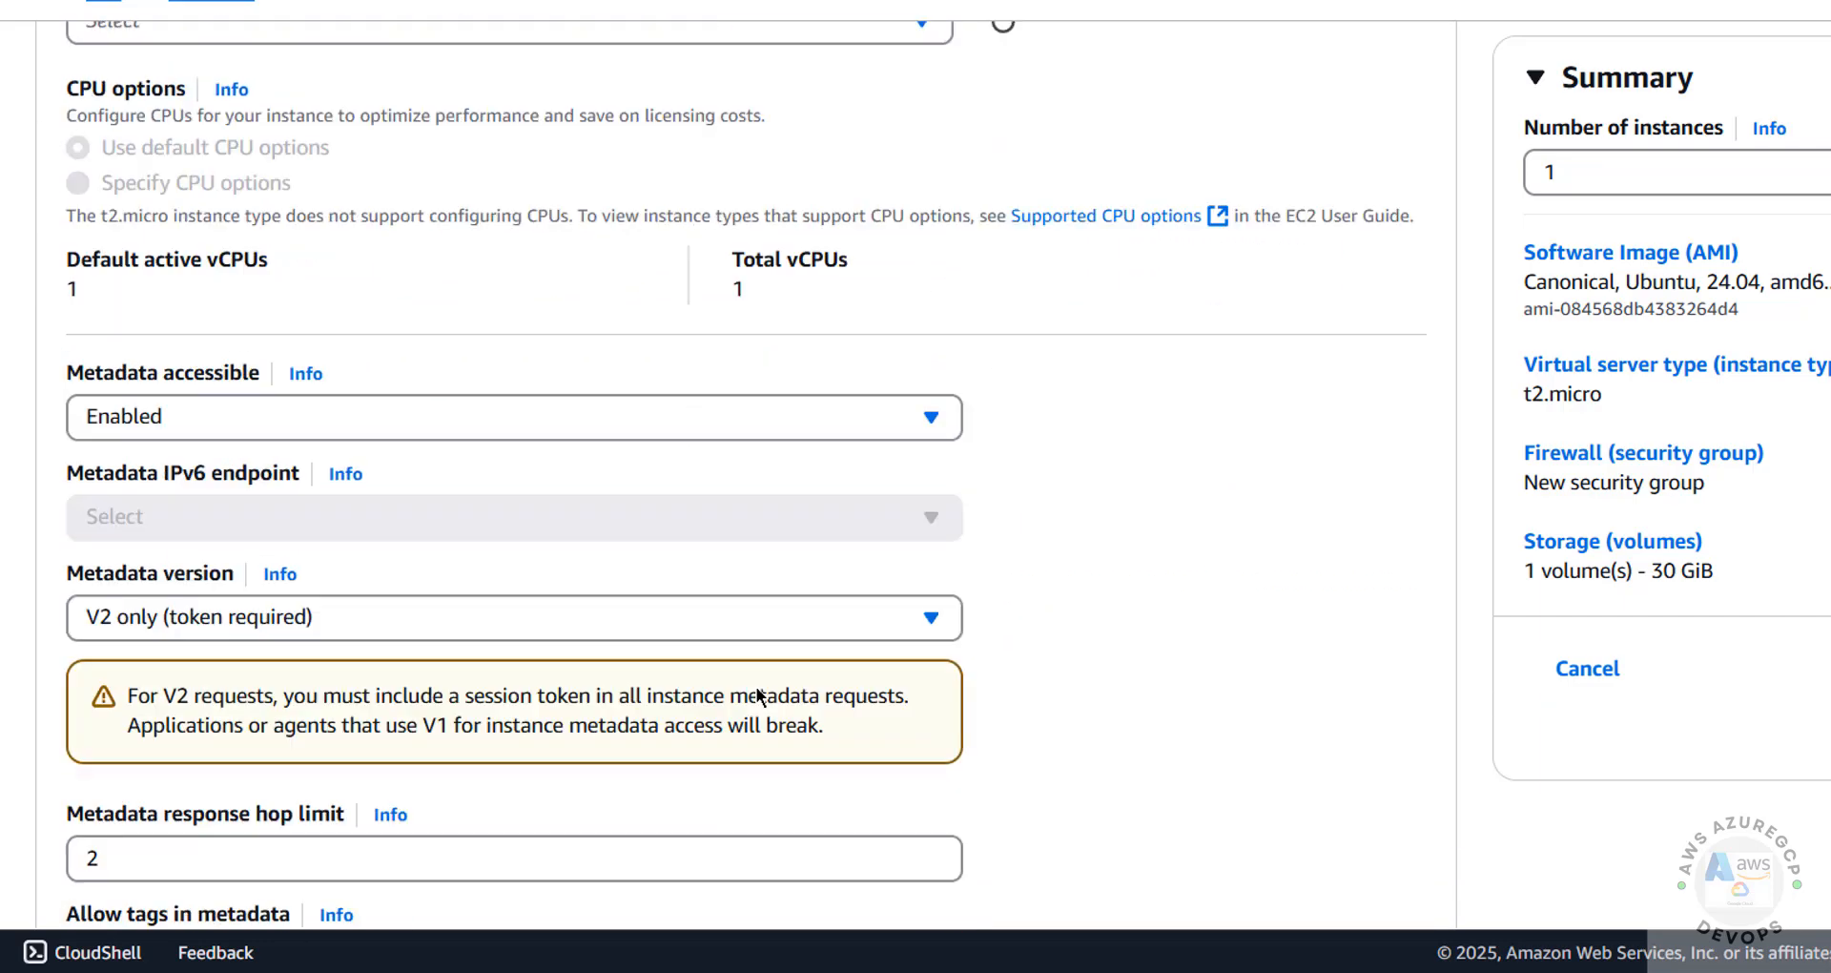
scroll(757, 695, down, 6)
scroll(757, 695, up, 1)
scroll(757, 695, down, 3)
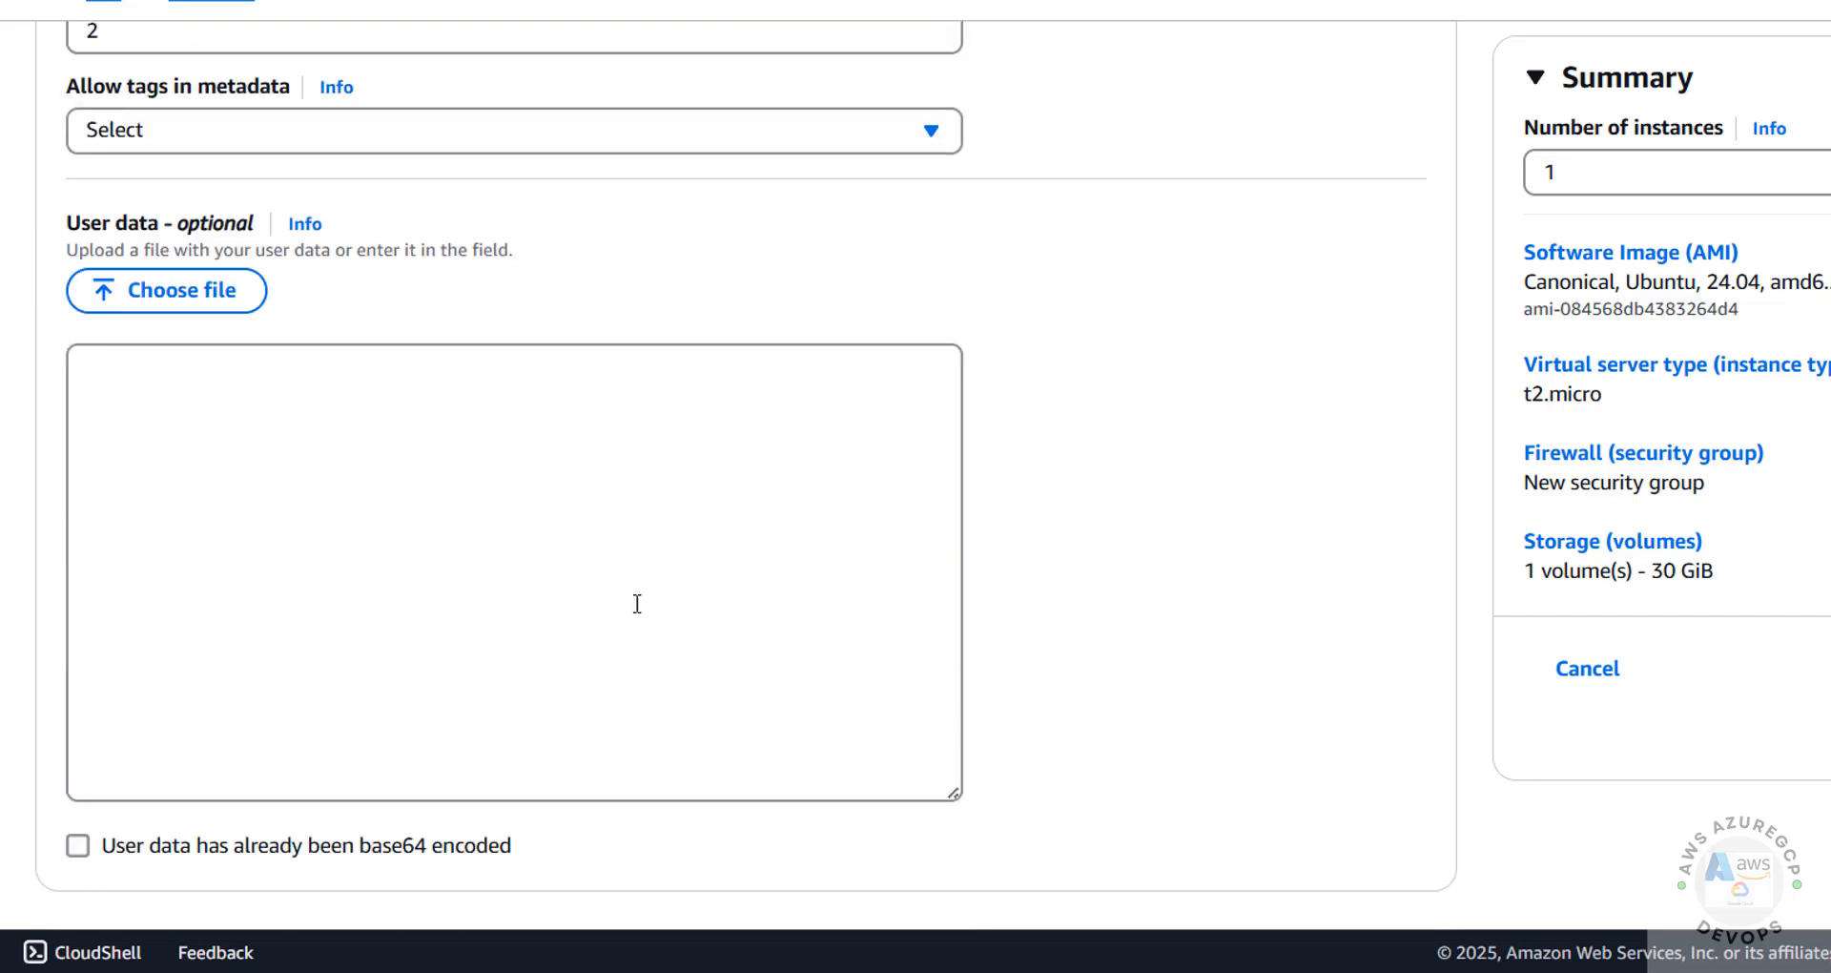
click(277, 453)
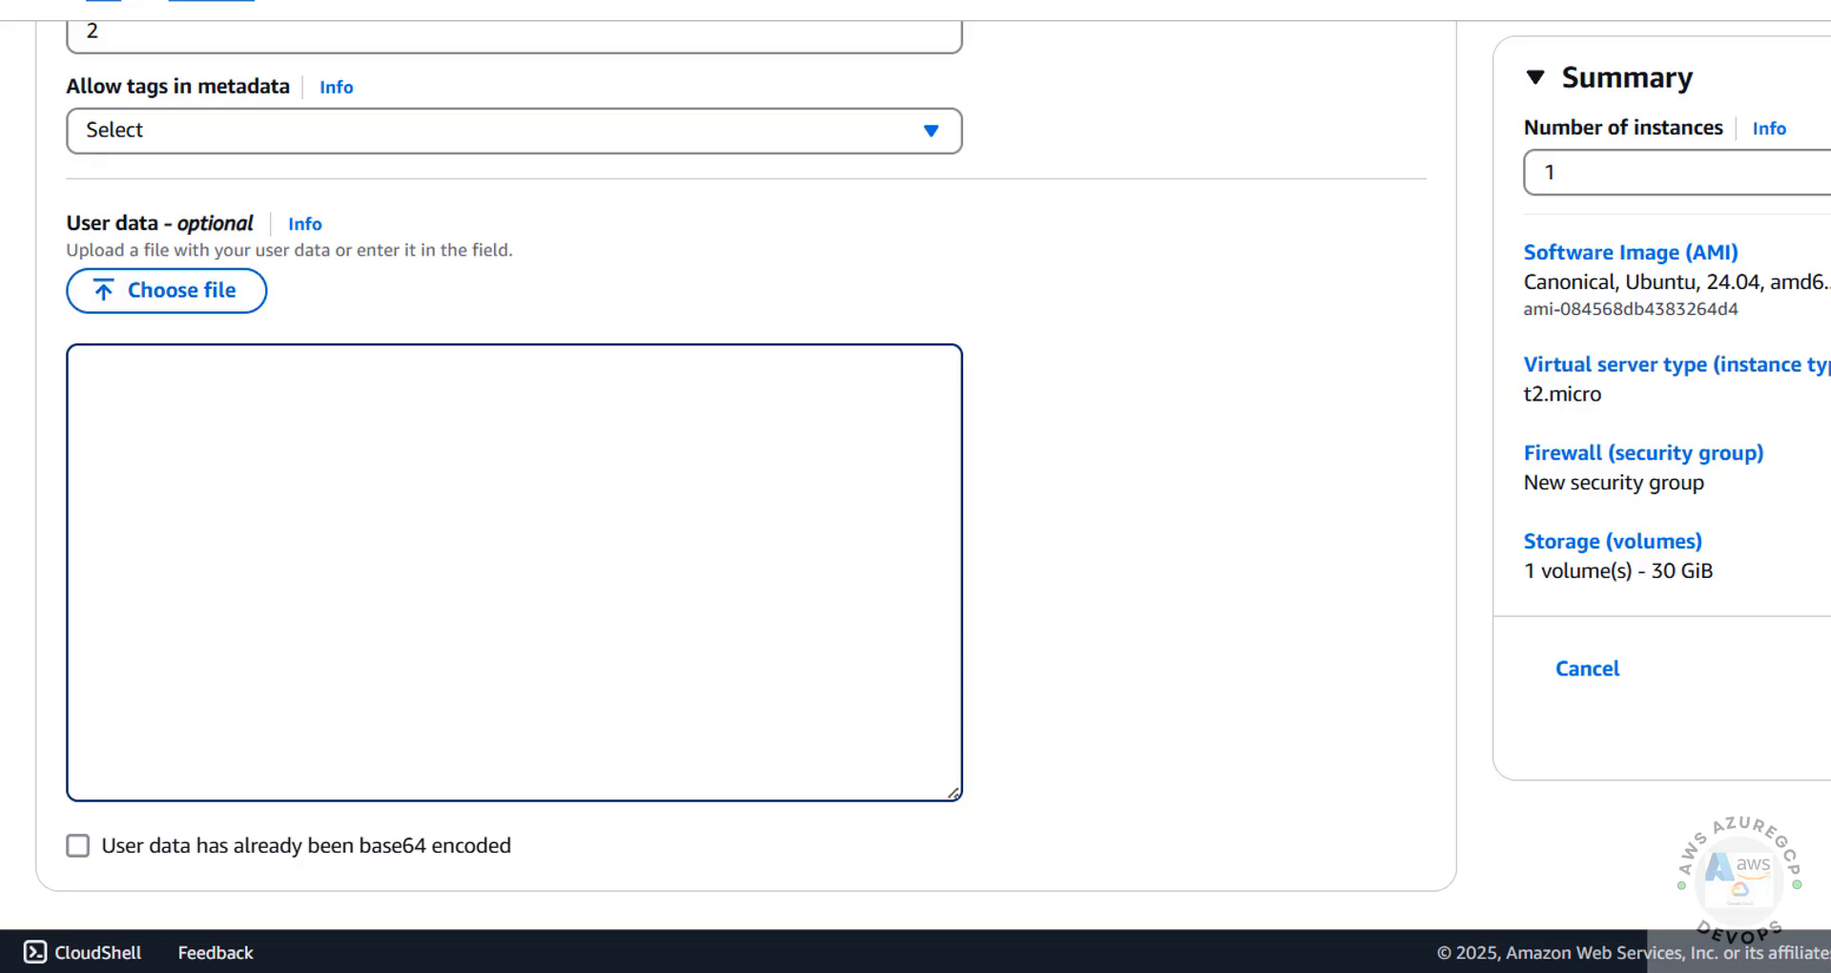
Review the whole instance configuration from name and image through to user data, and launch the instance.
scroll(746, 484, up, 20)
drag(1824, 696, 1823, 258)
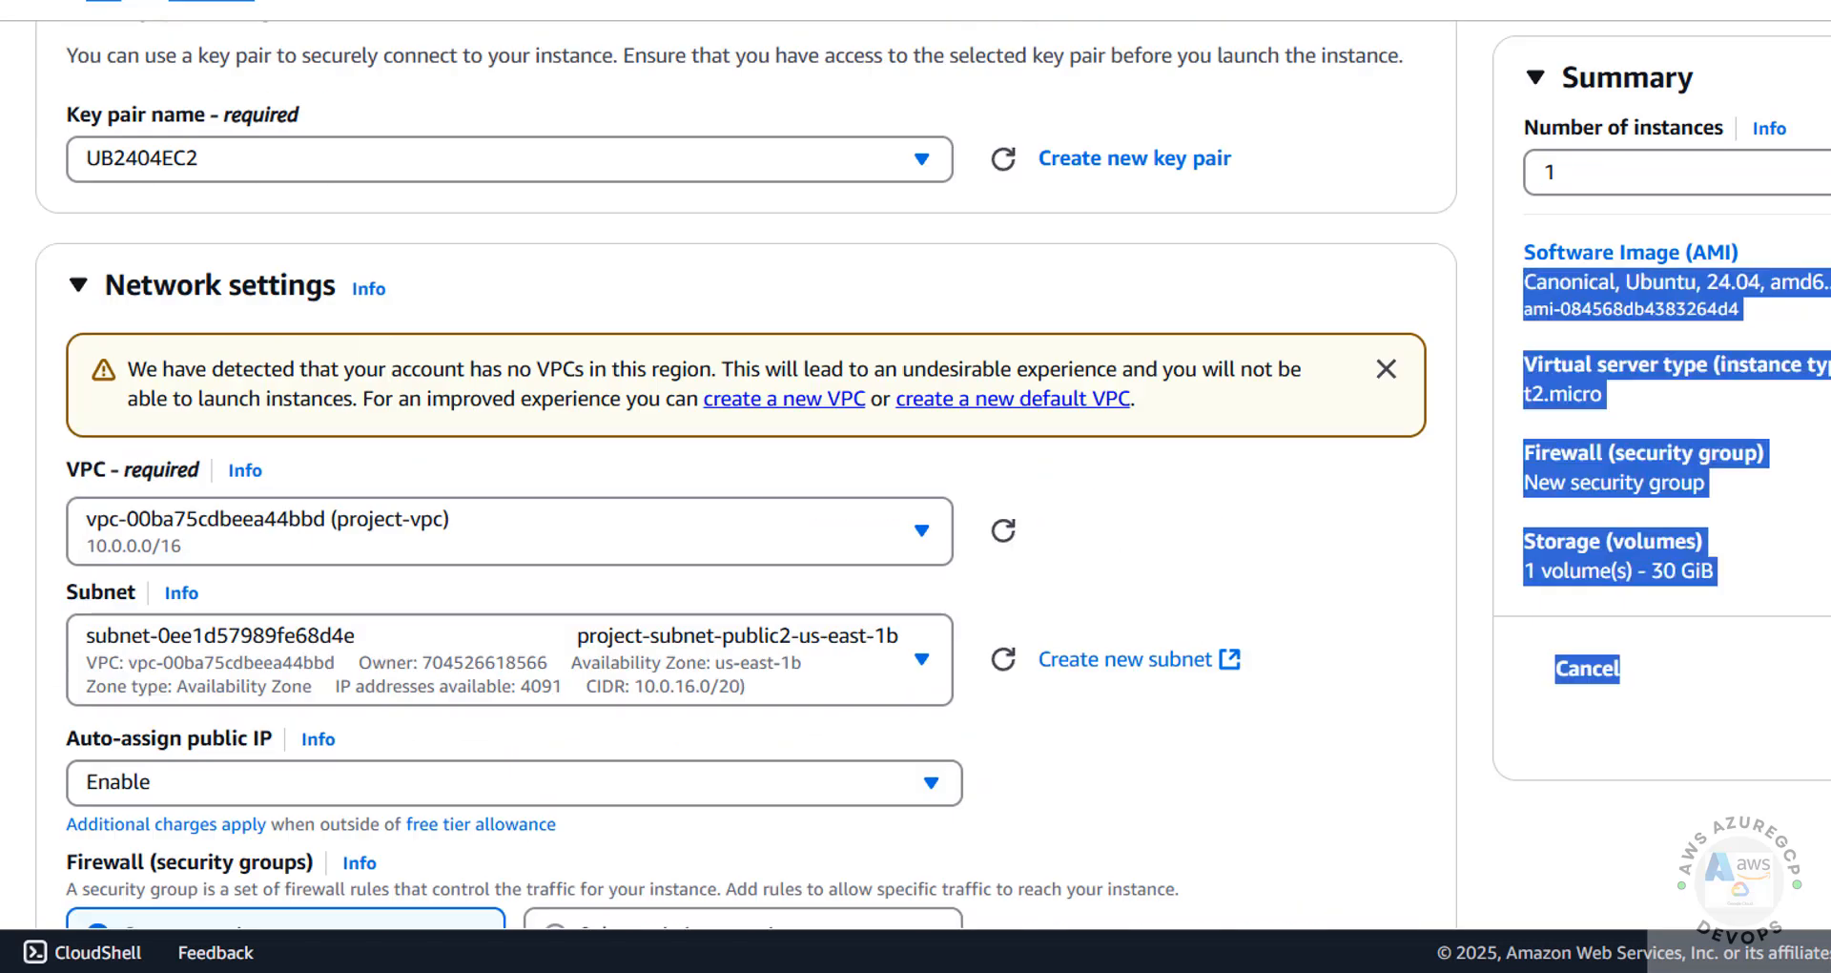
scroll(746, 484, up, 10)
scroll(746, 484, down, 20)
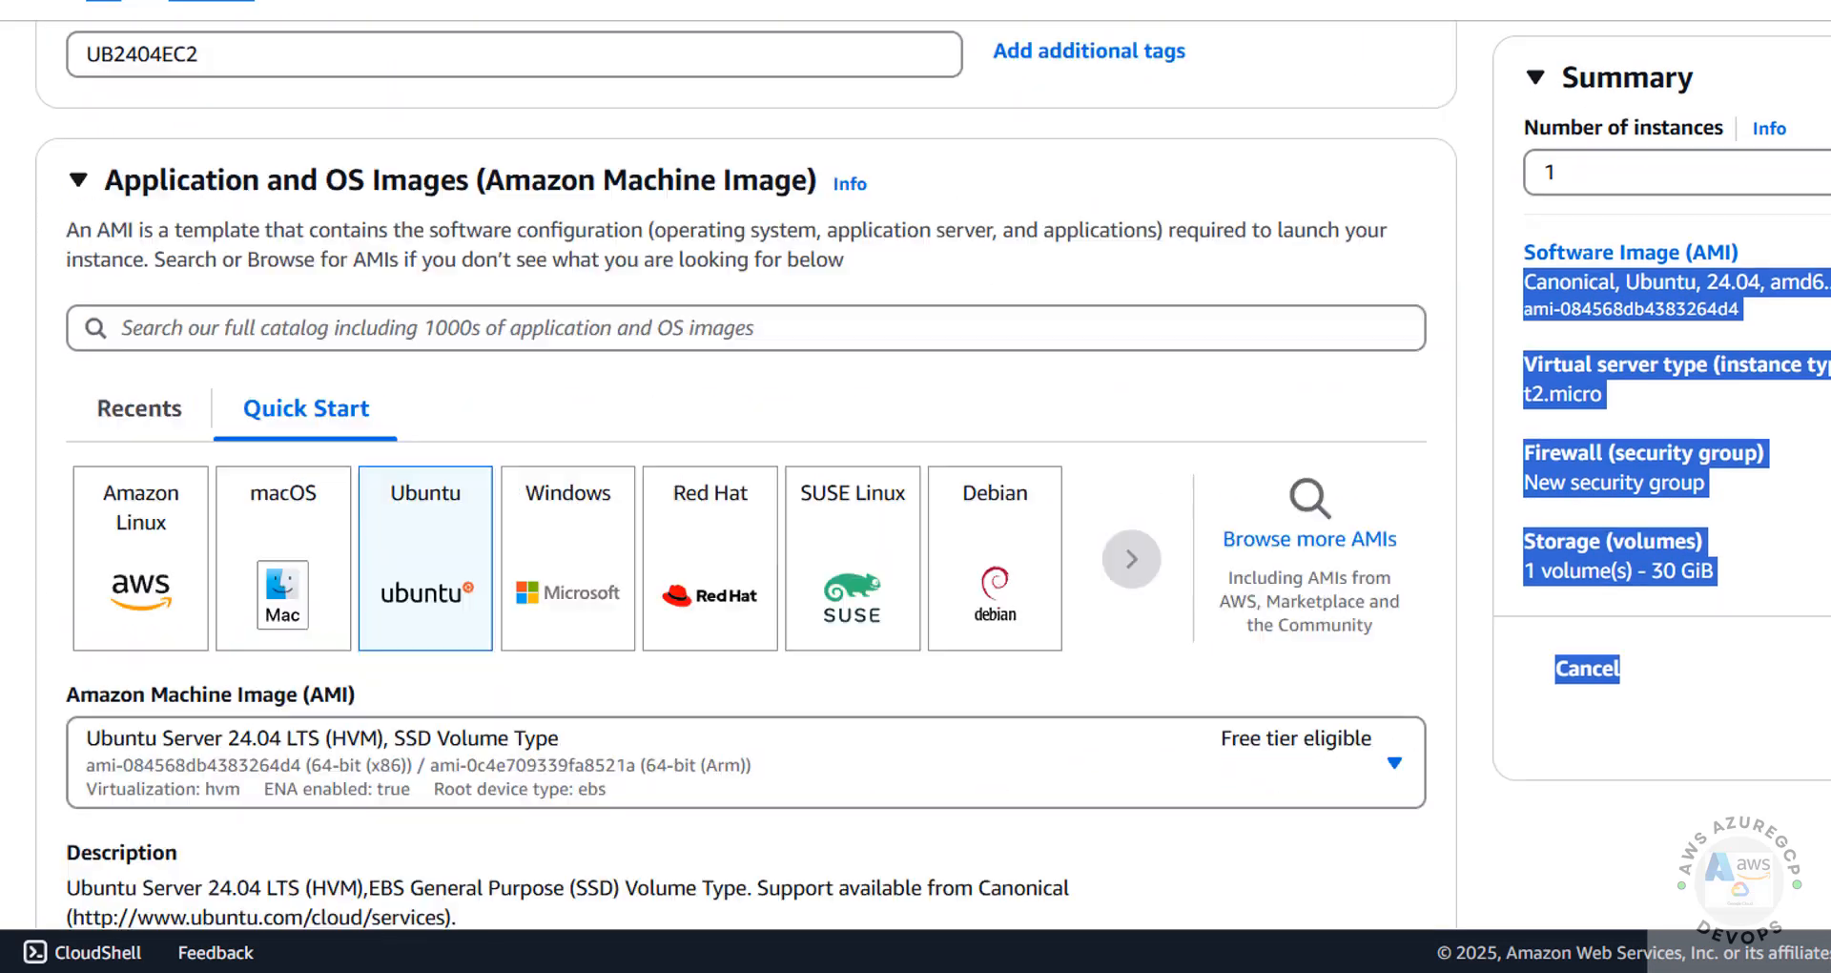
scroll(746, 484, down, 10)
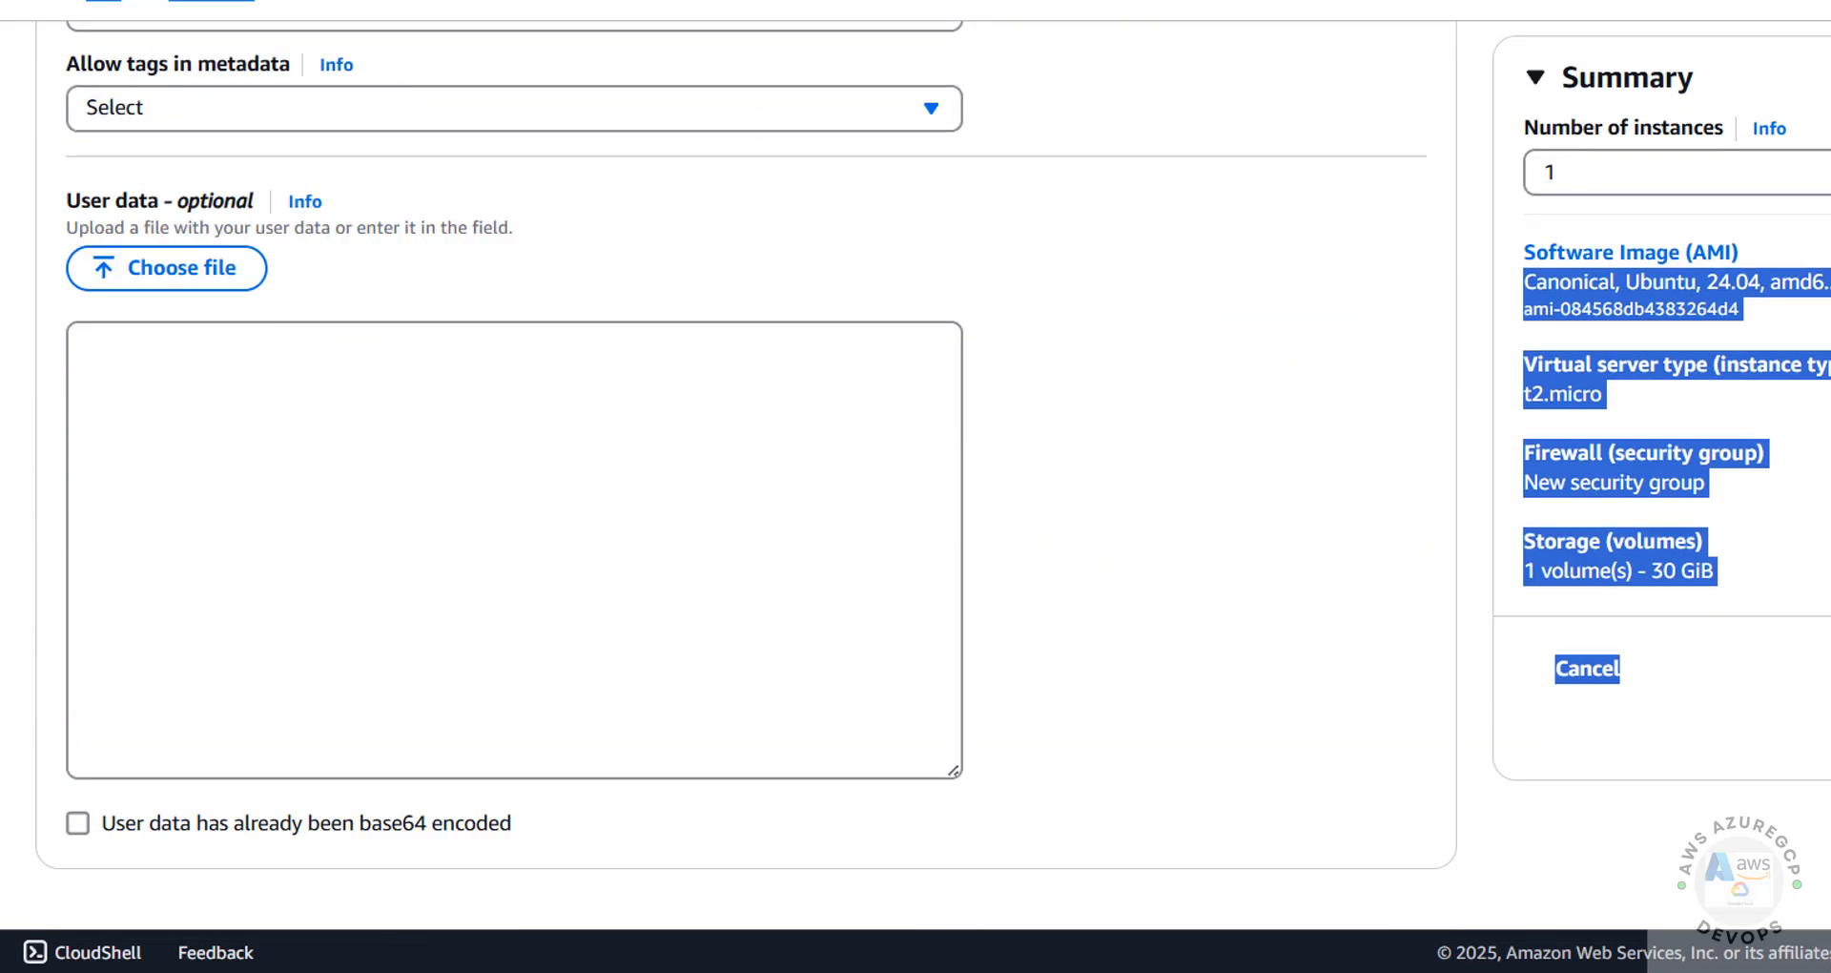
click(1822, 611)
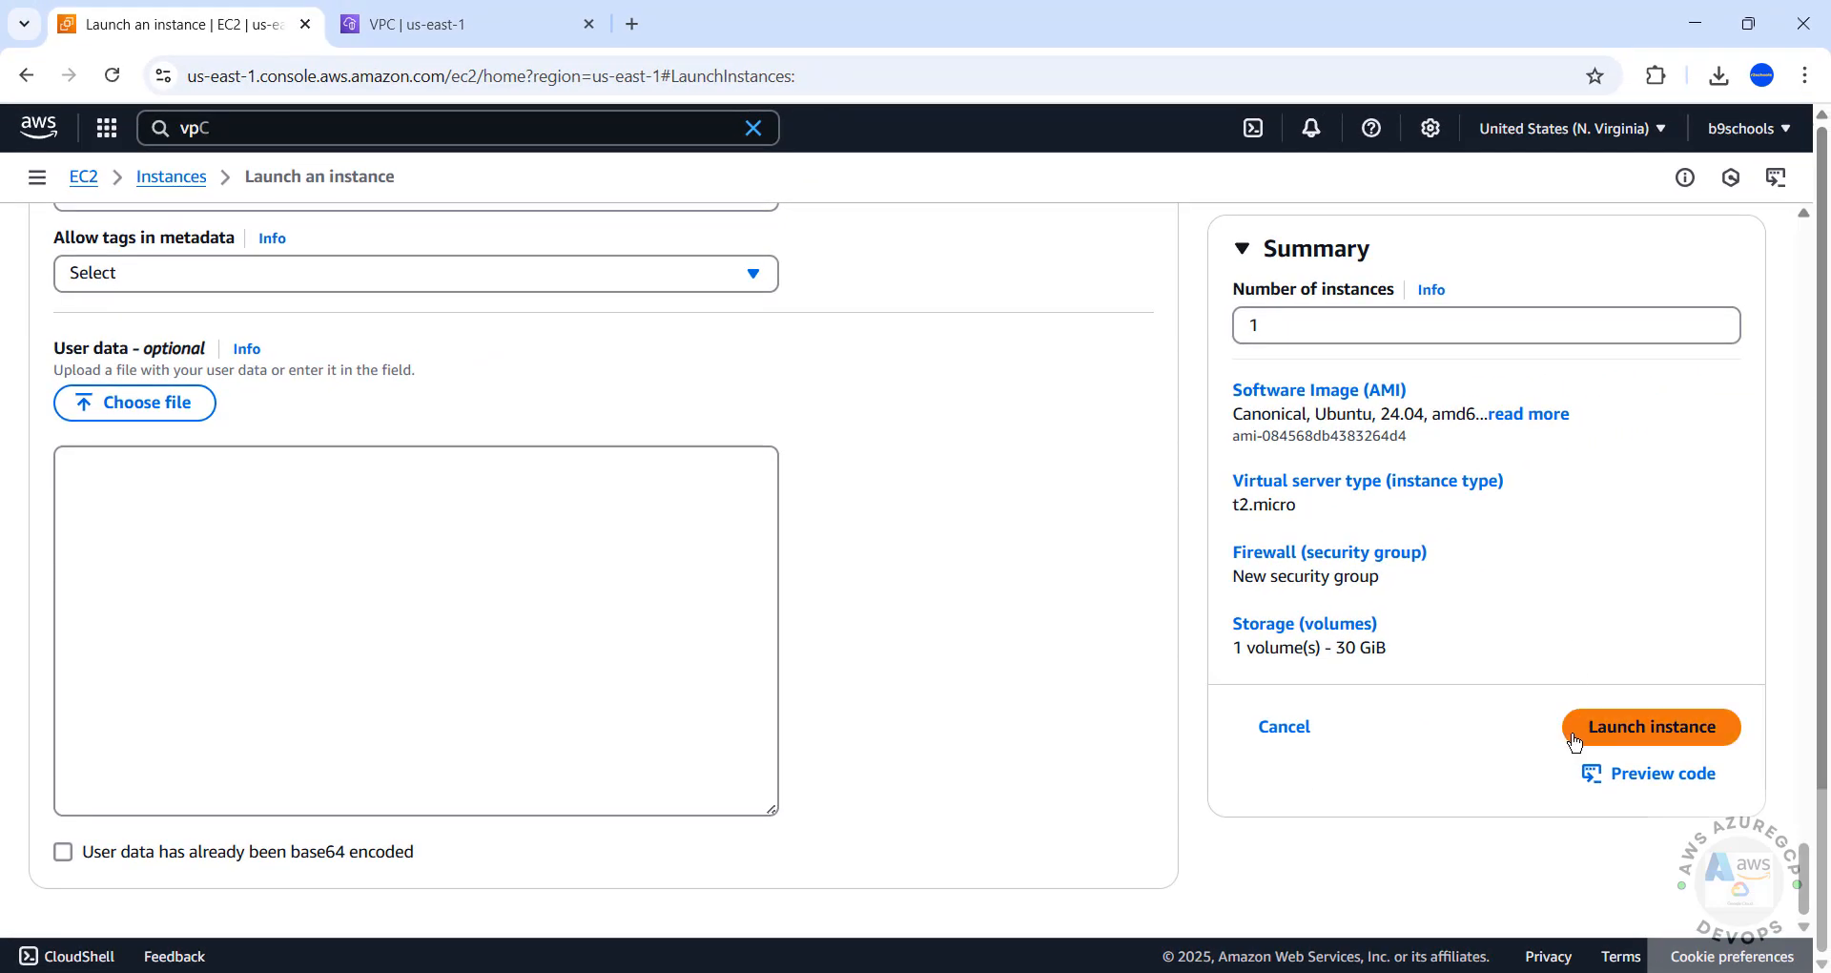
click(1575, 742)
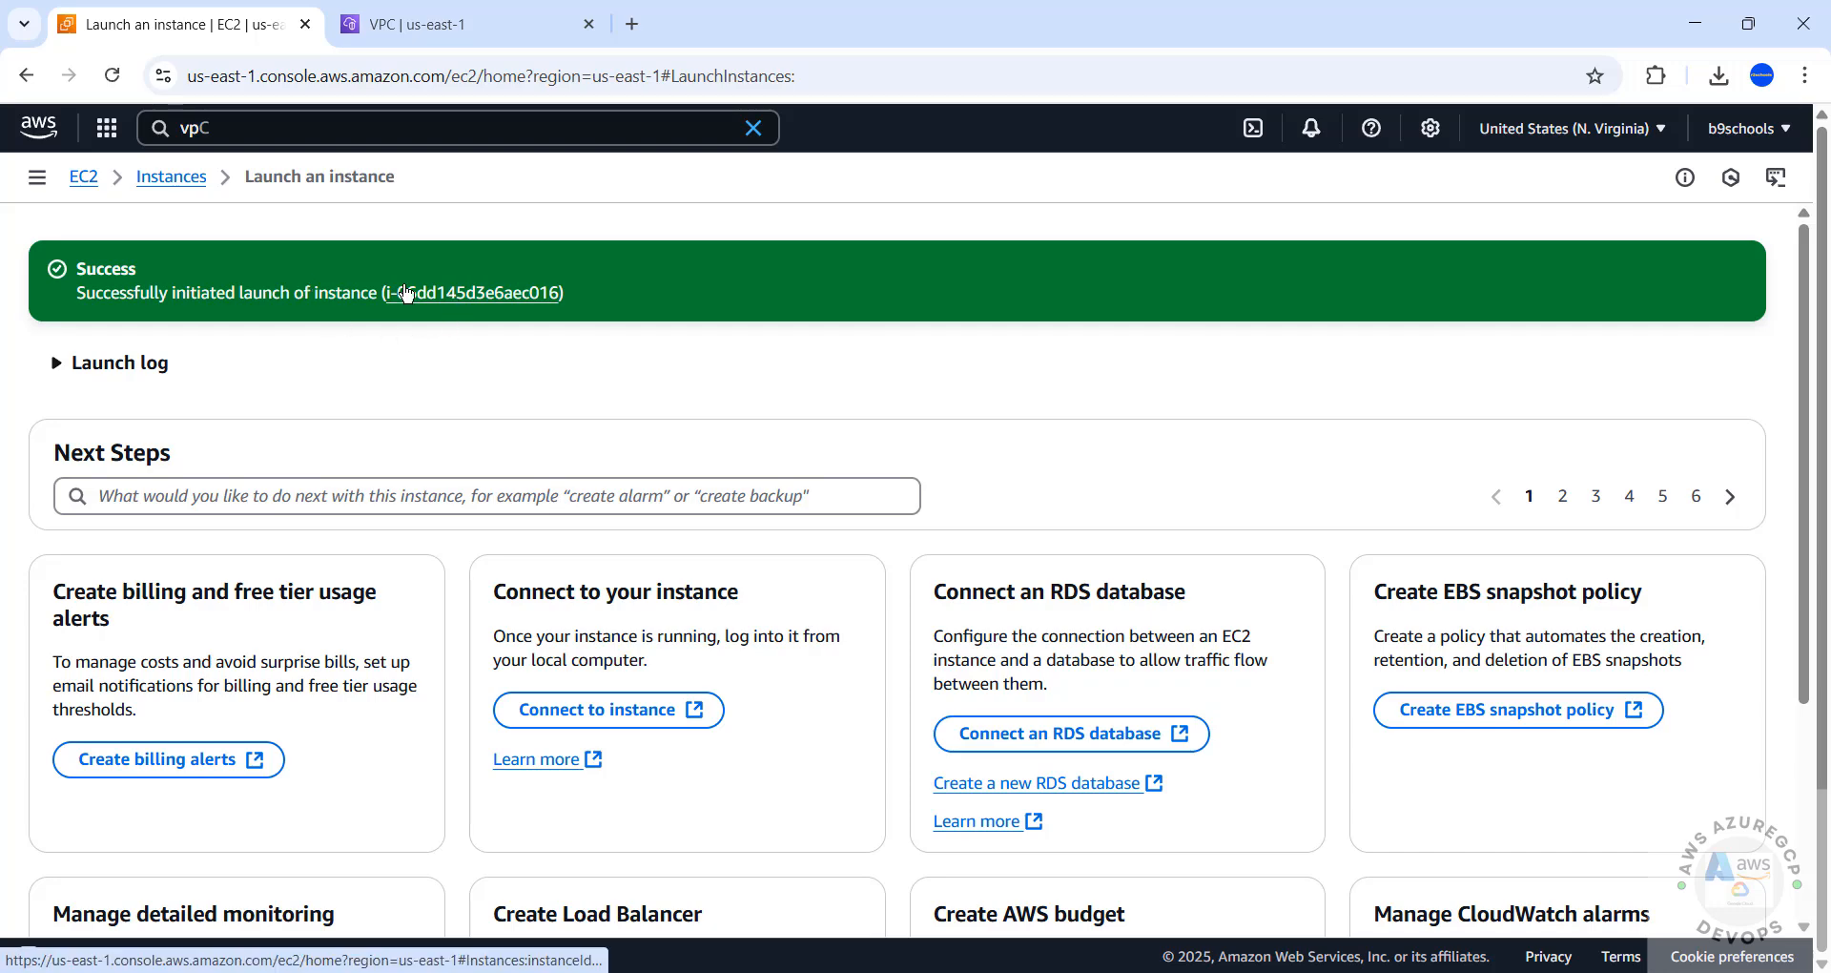
Check the state of UB2404EC2 in the instances list, and open its details to examine the instance summary.
click(188, 181)
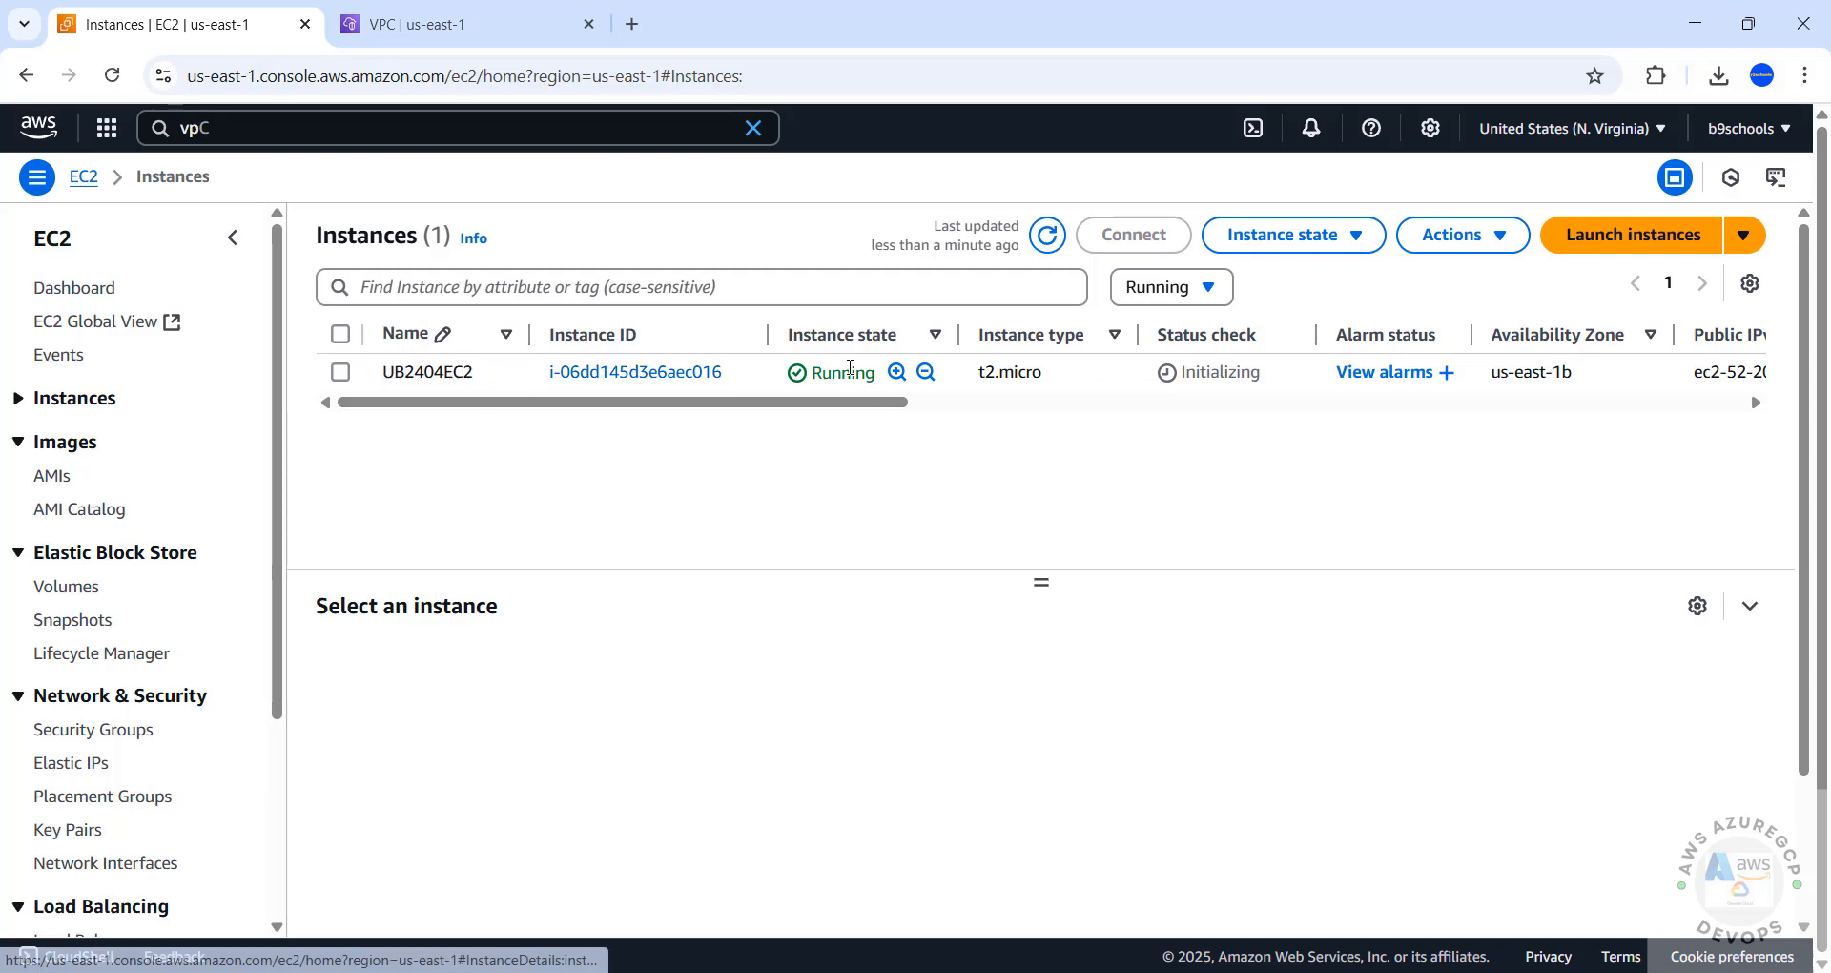
drag(852, 412, 828, 493)
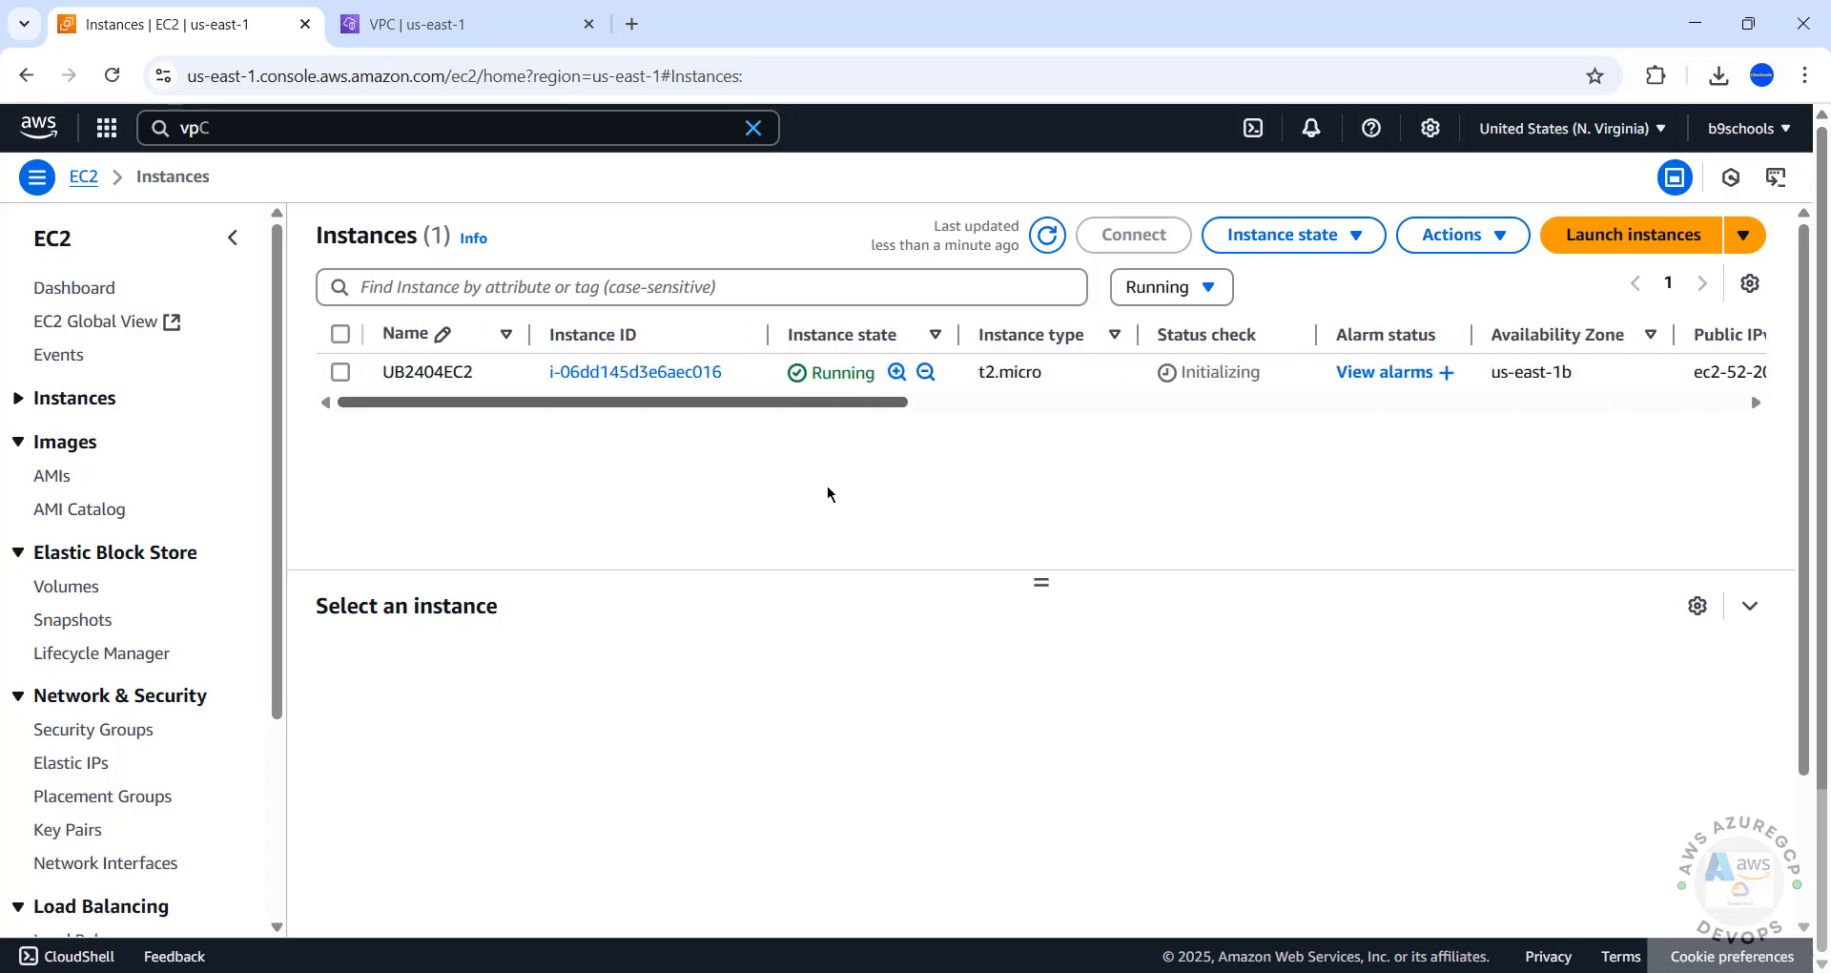
click(634, 372)
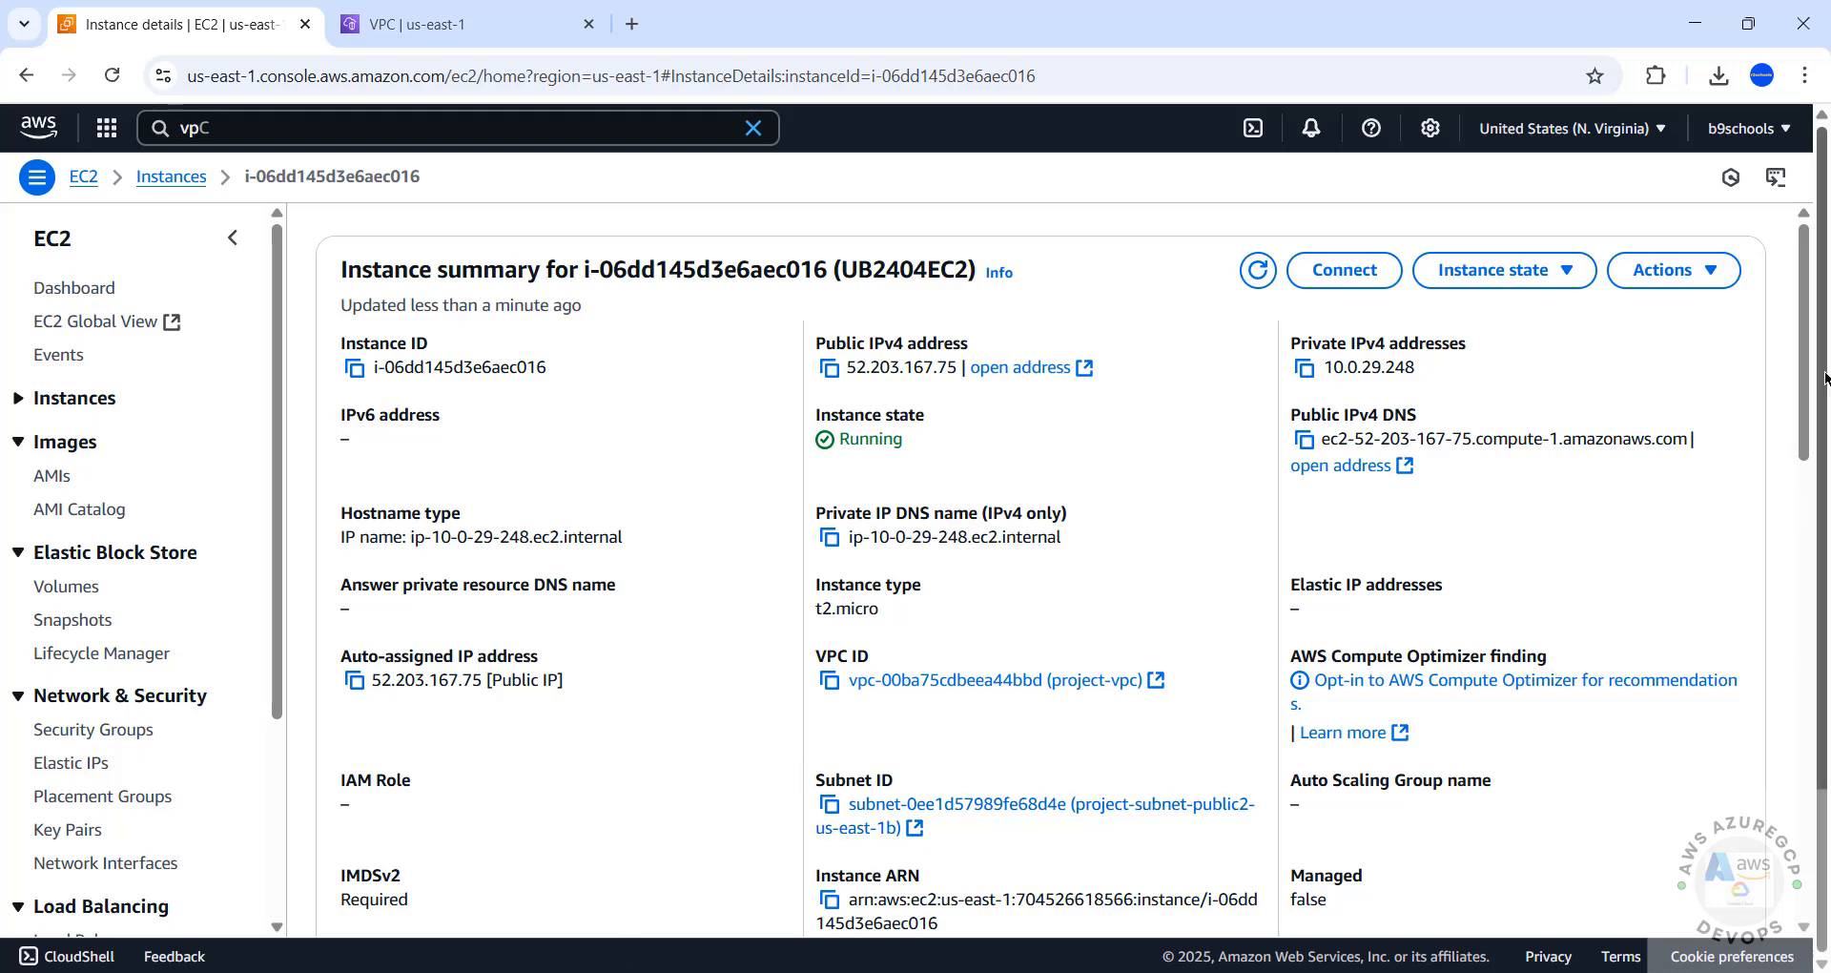
scroll(1810, 387, down, 9)
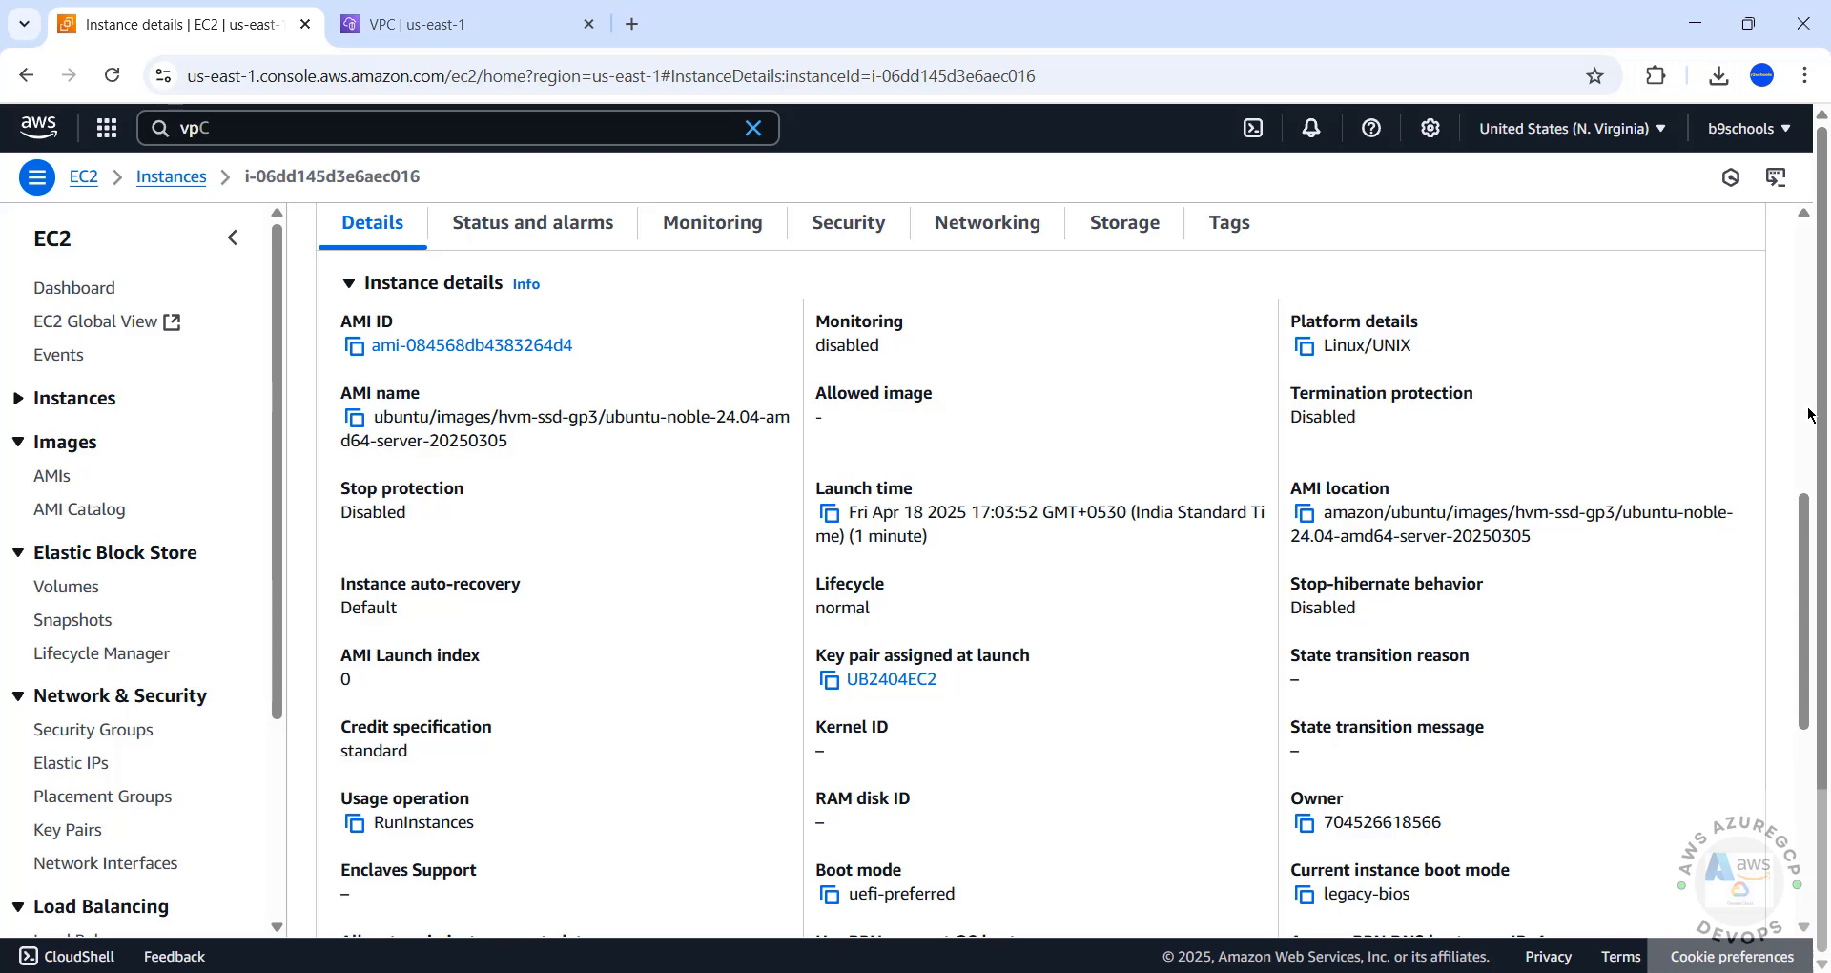
Open the connection options for UB2404EC2 and copy the example SSH client command.
scroll(1808, 410, up, 9)
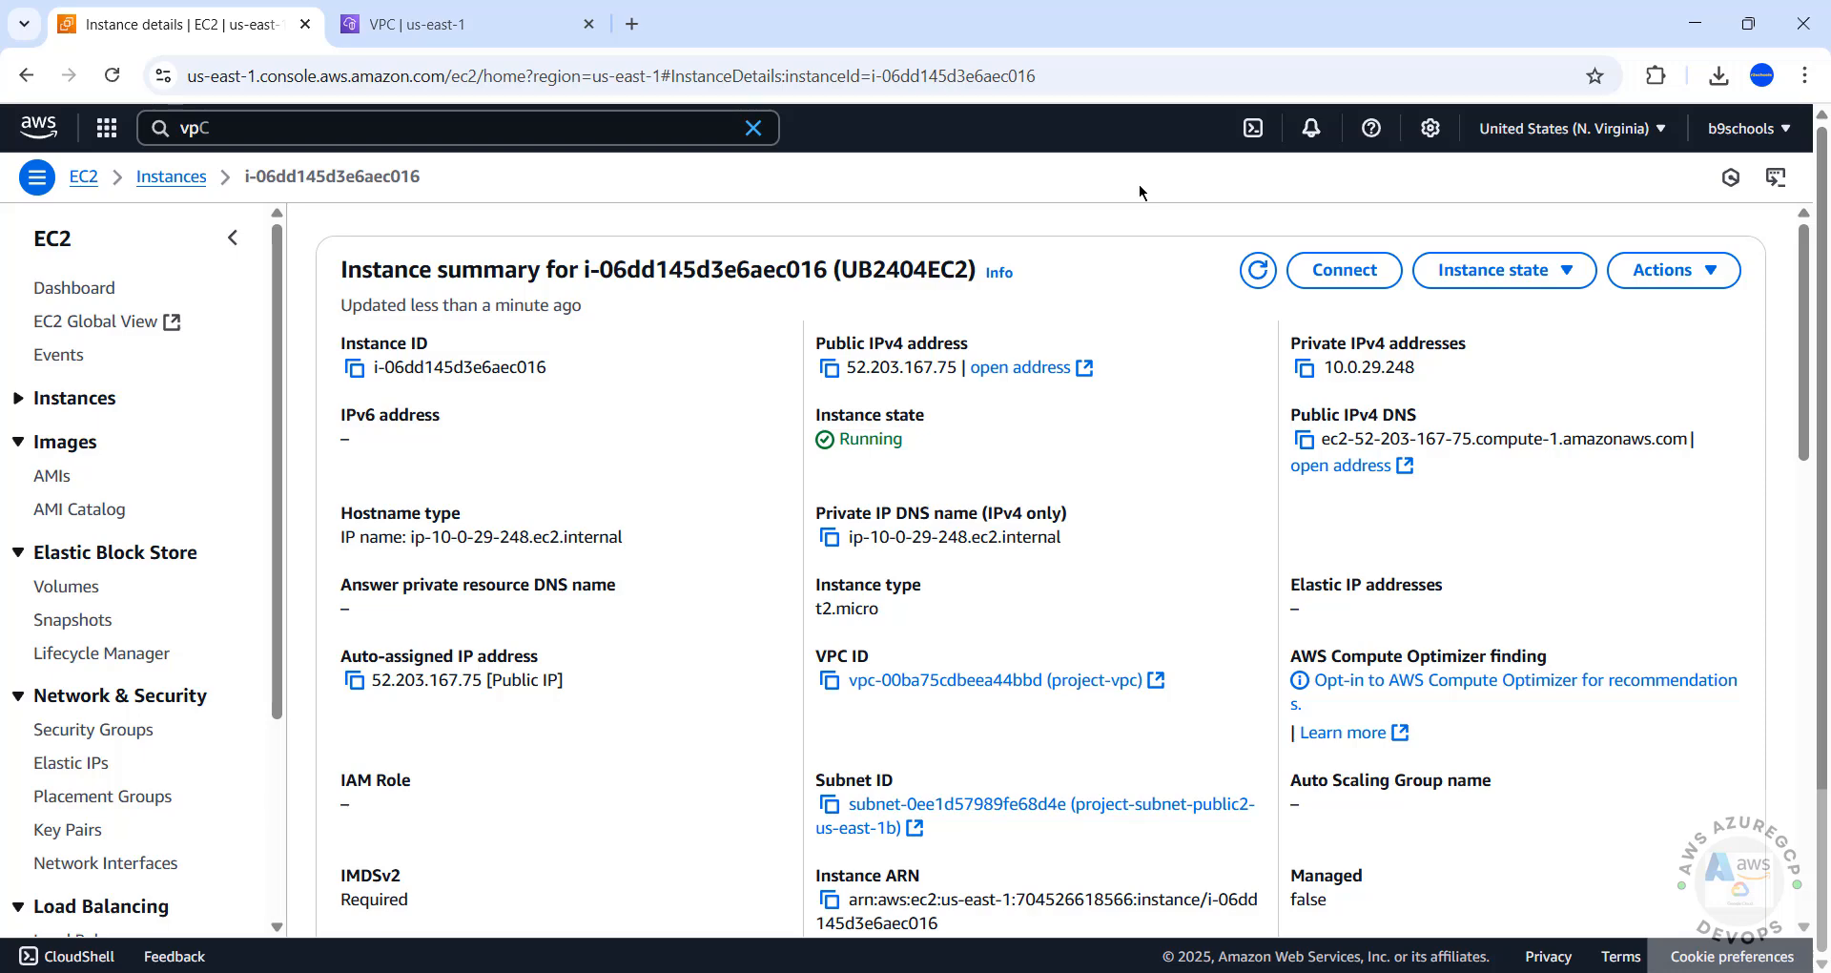
click(1336, 272)
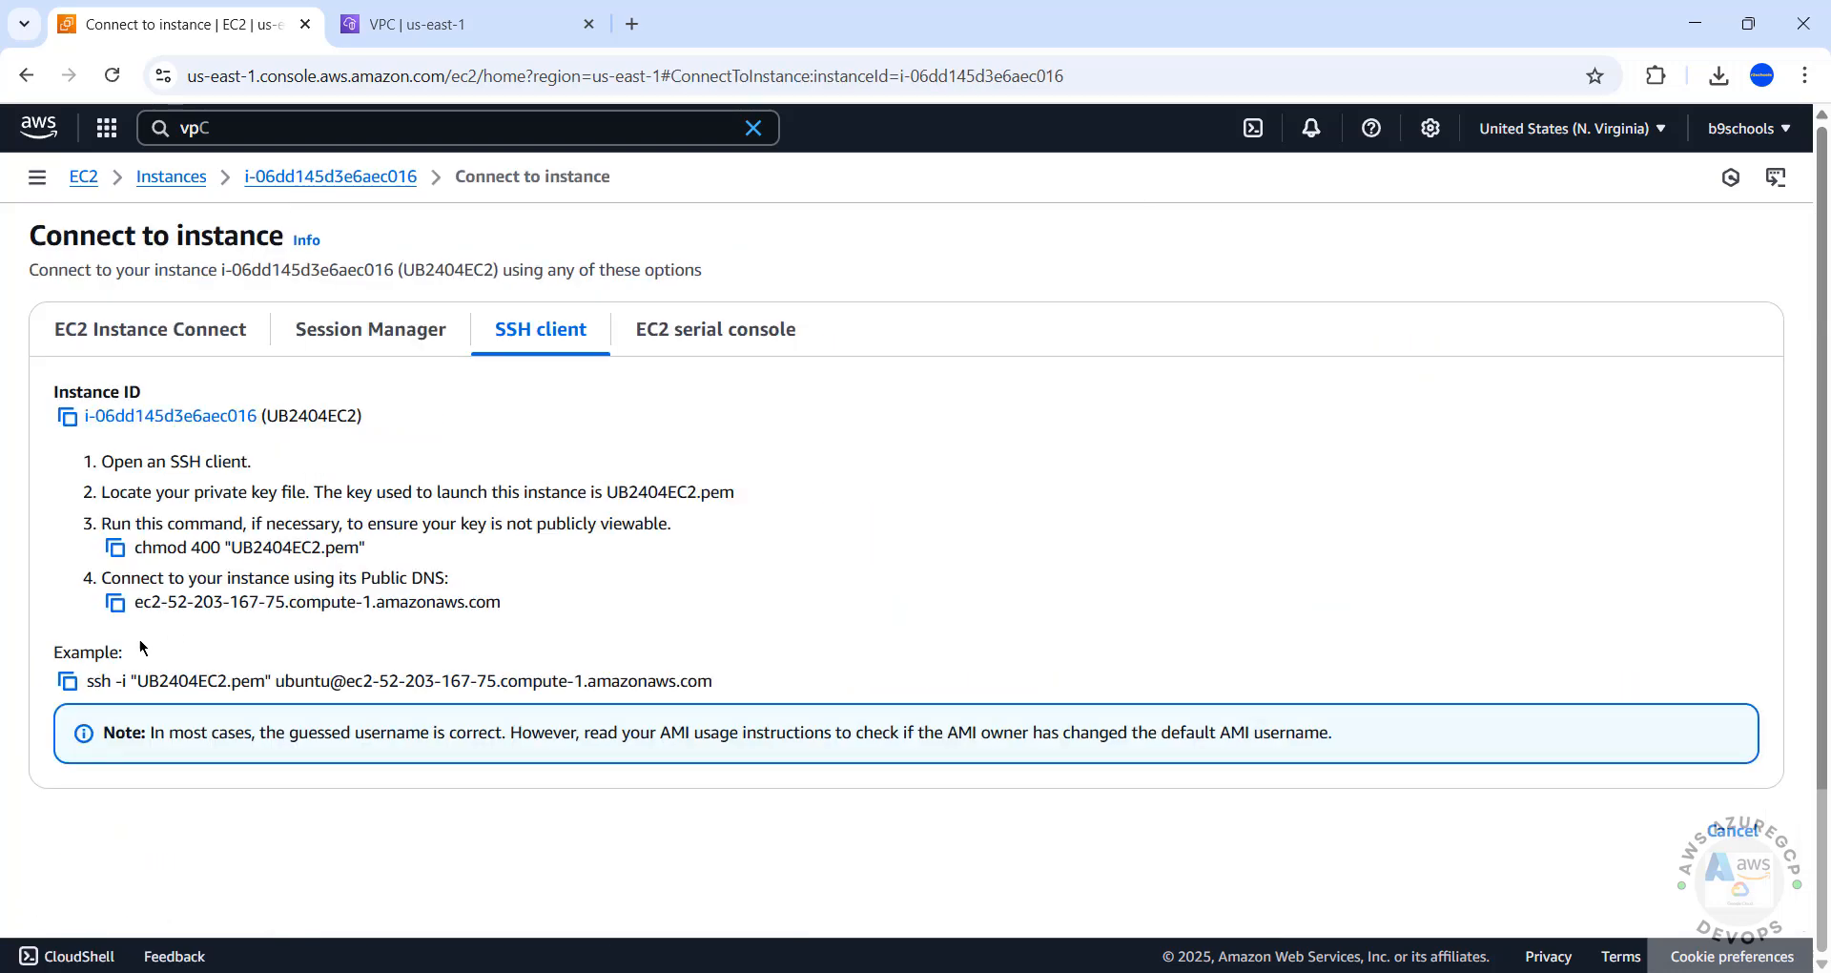
click(67, 681)
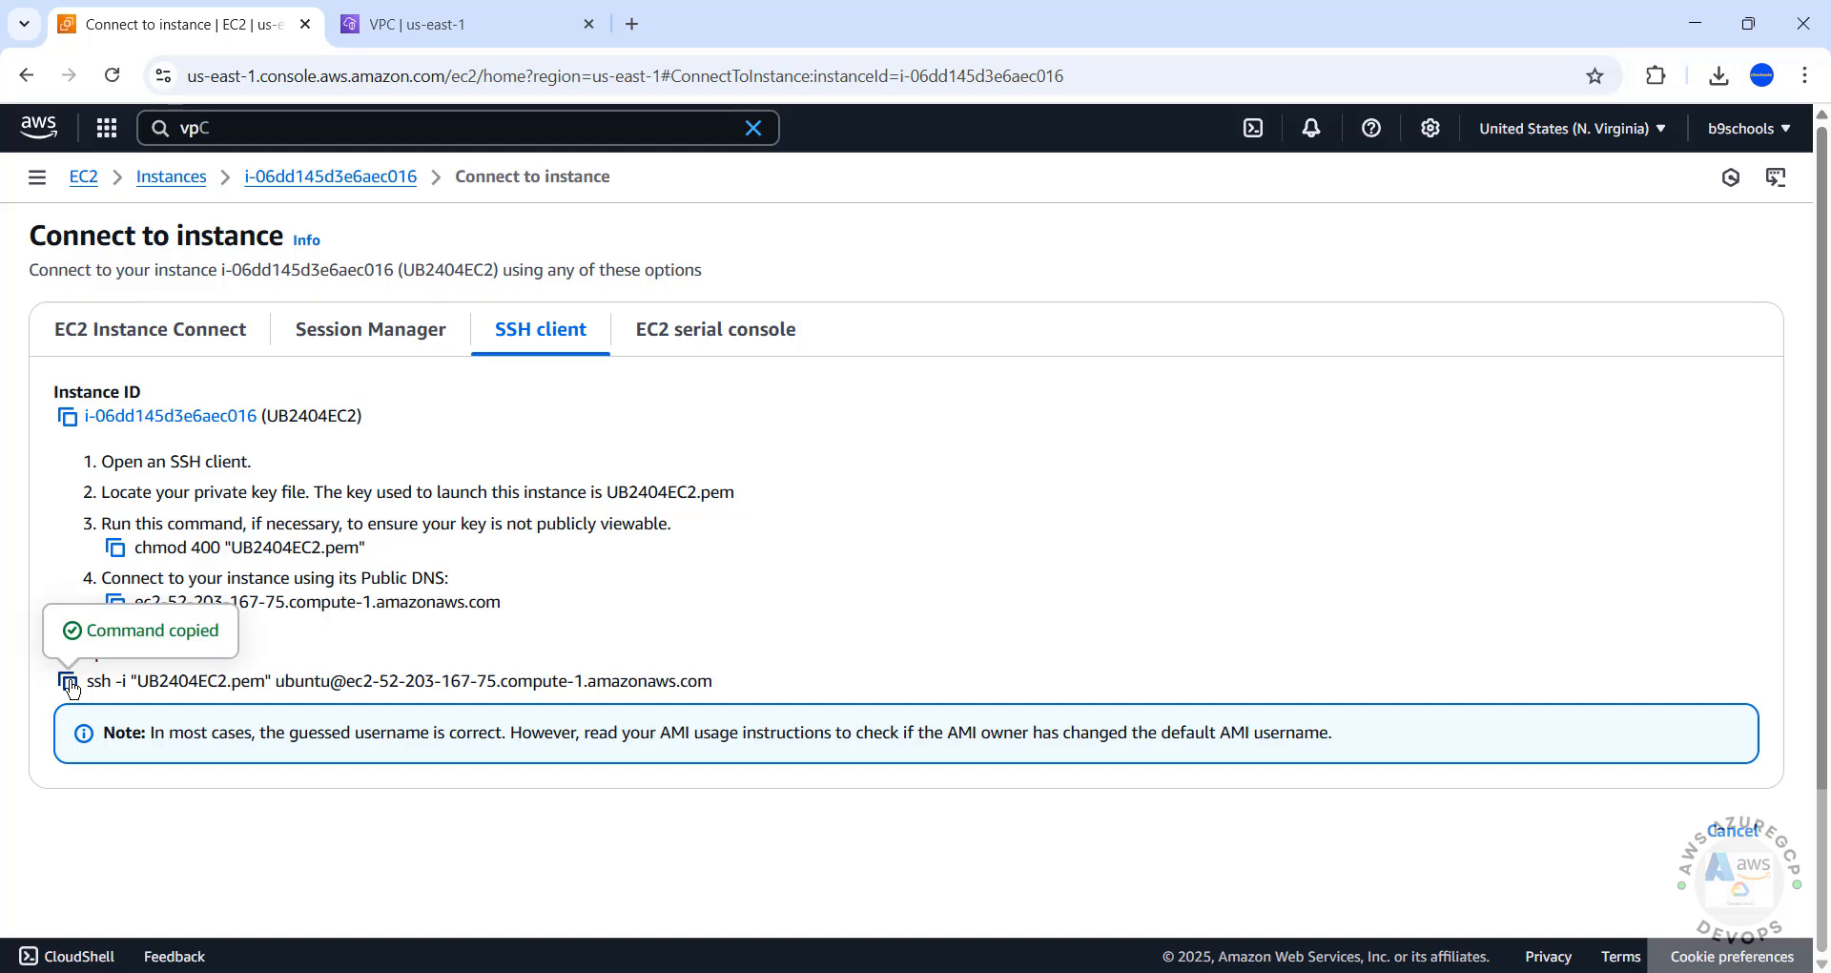
Open a Windows Command Prompt with cmd, check the browser's recent downloads for UB2404EC2.pem, and change directory to Downloads.
key(super+r)
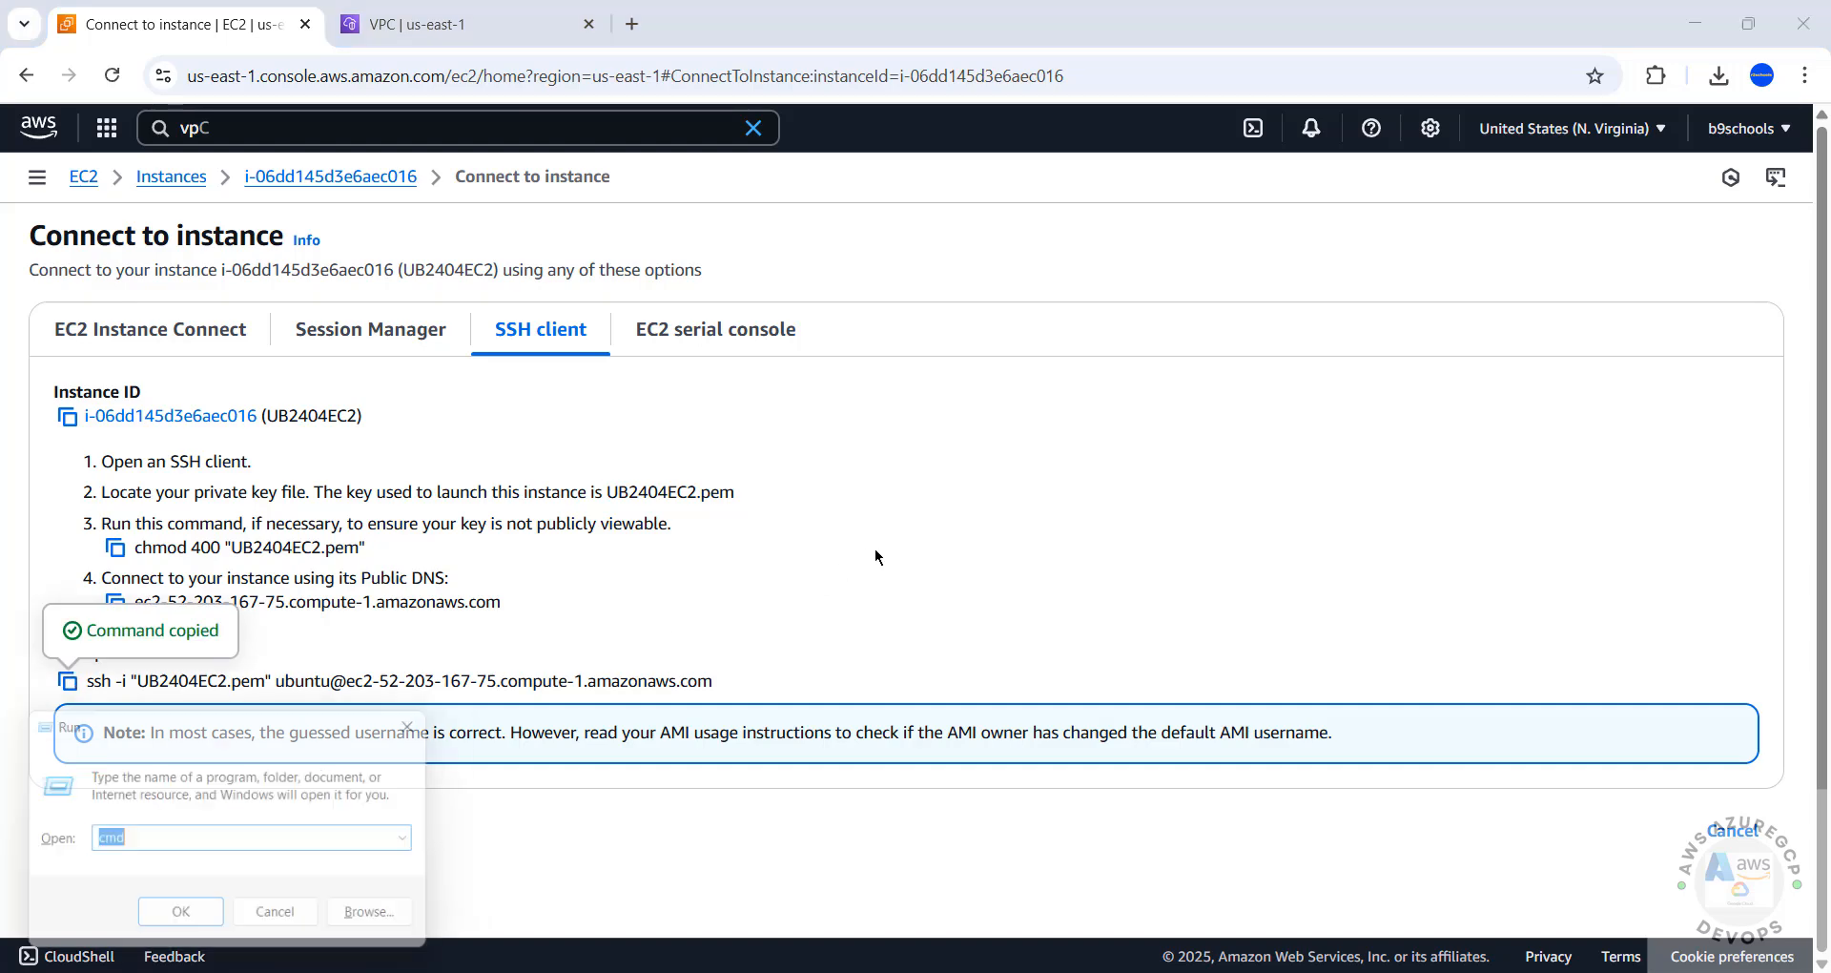
text(cmd)
key(Return)
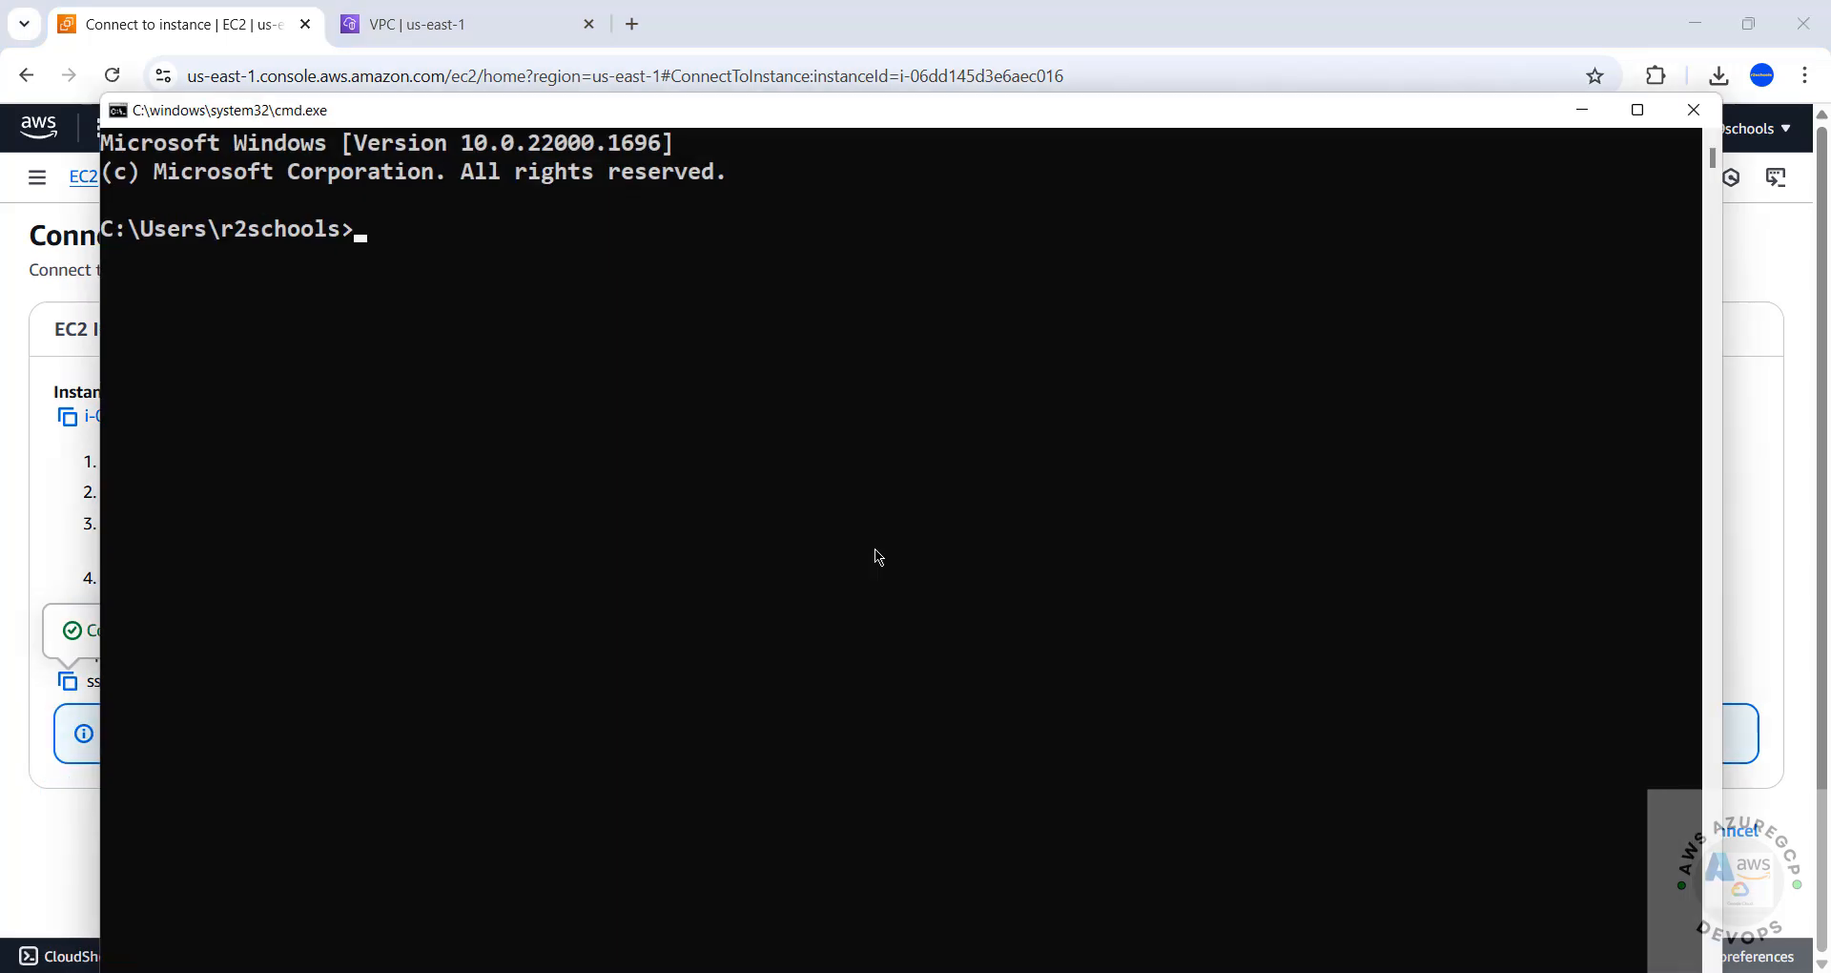
text(cd Downloads)
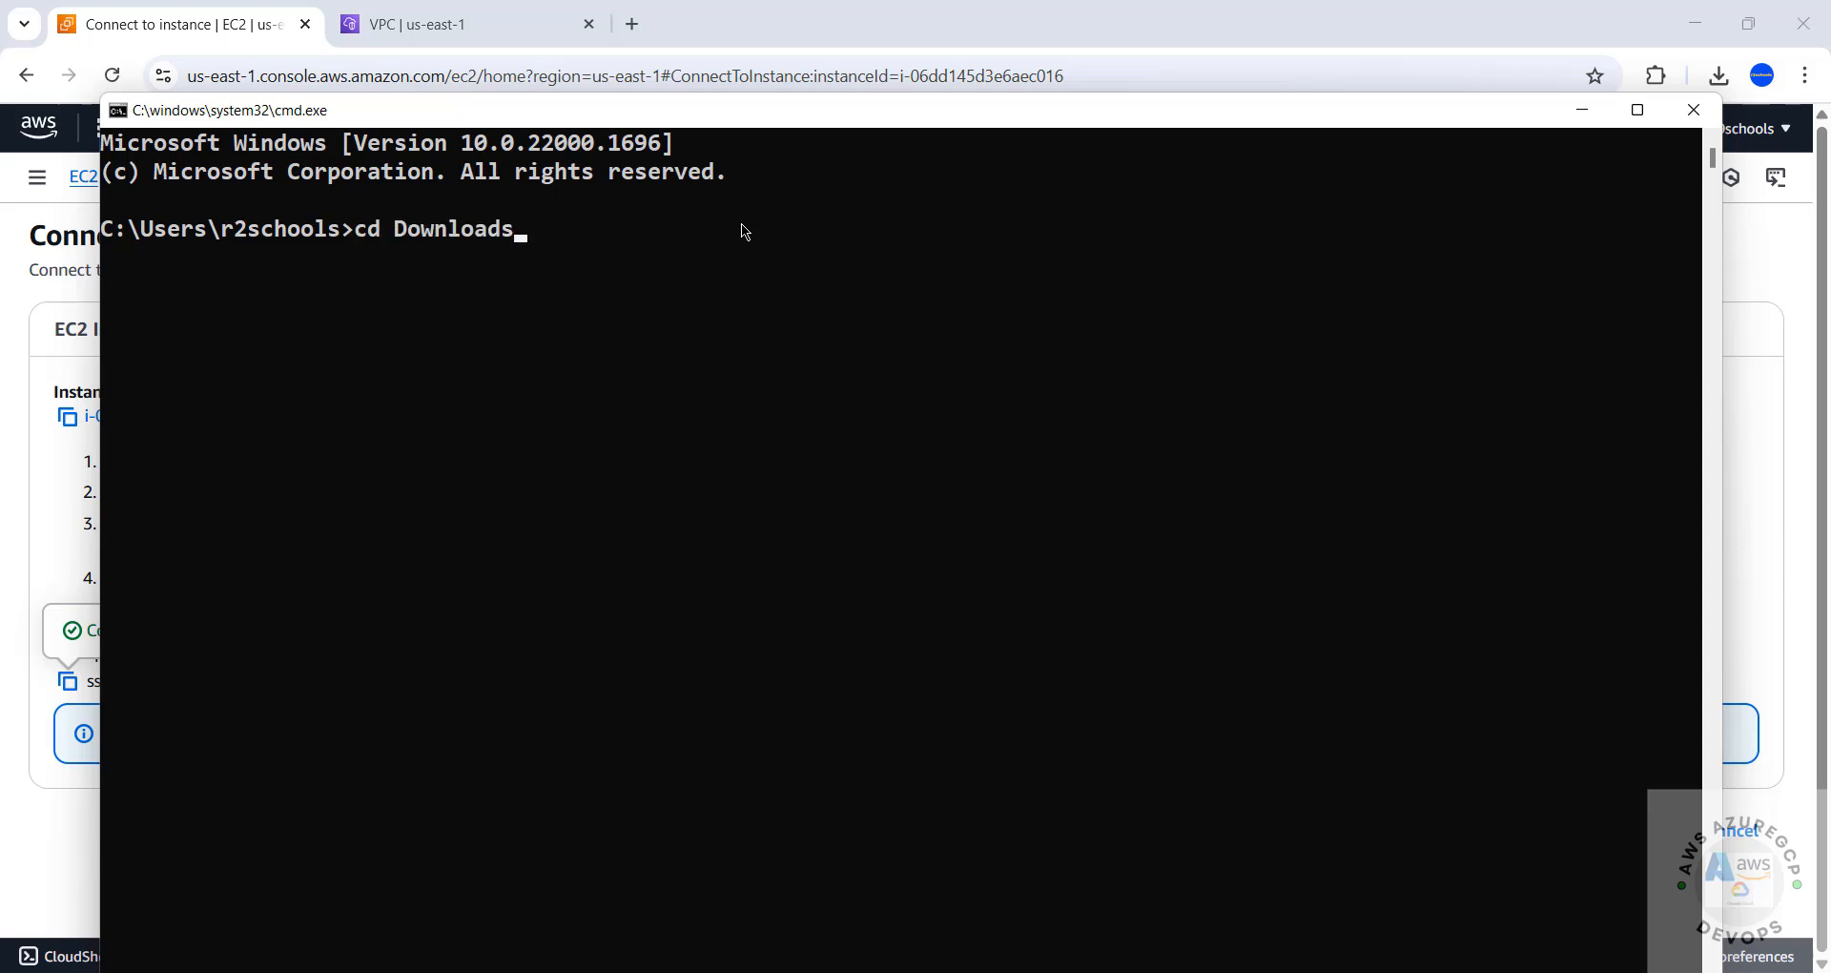
click(1358, 43)
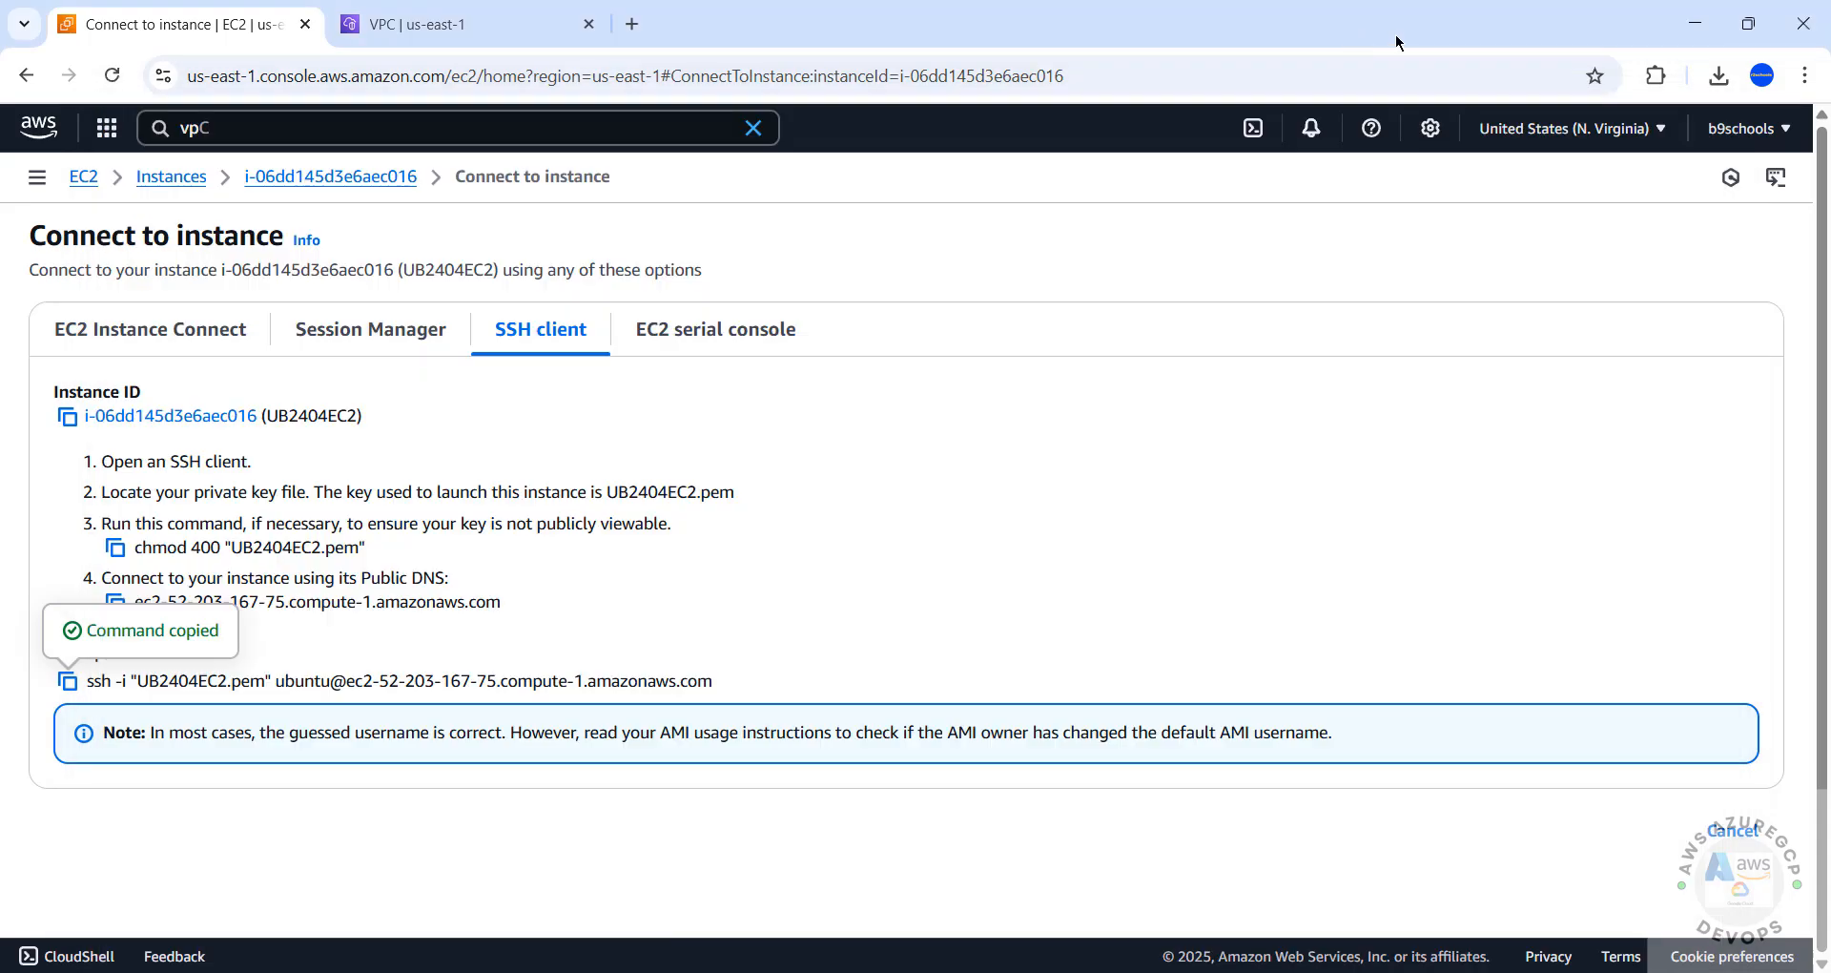
click(1718, 78)
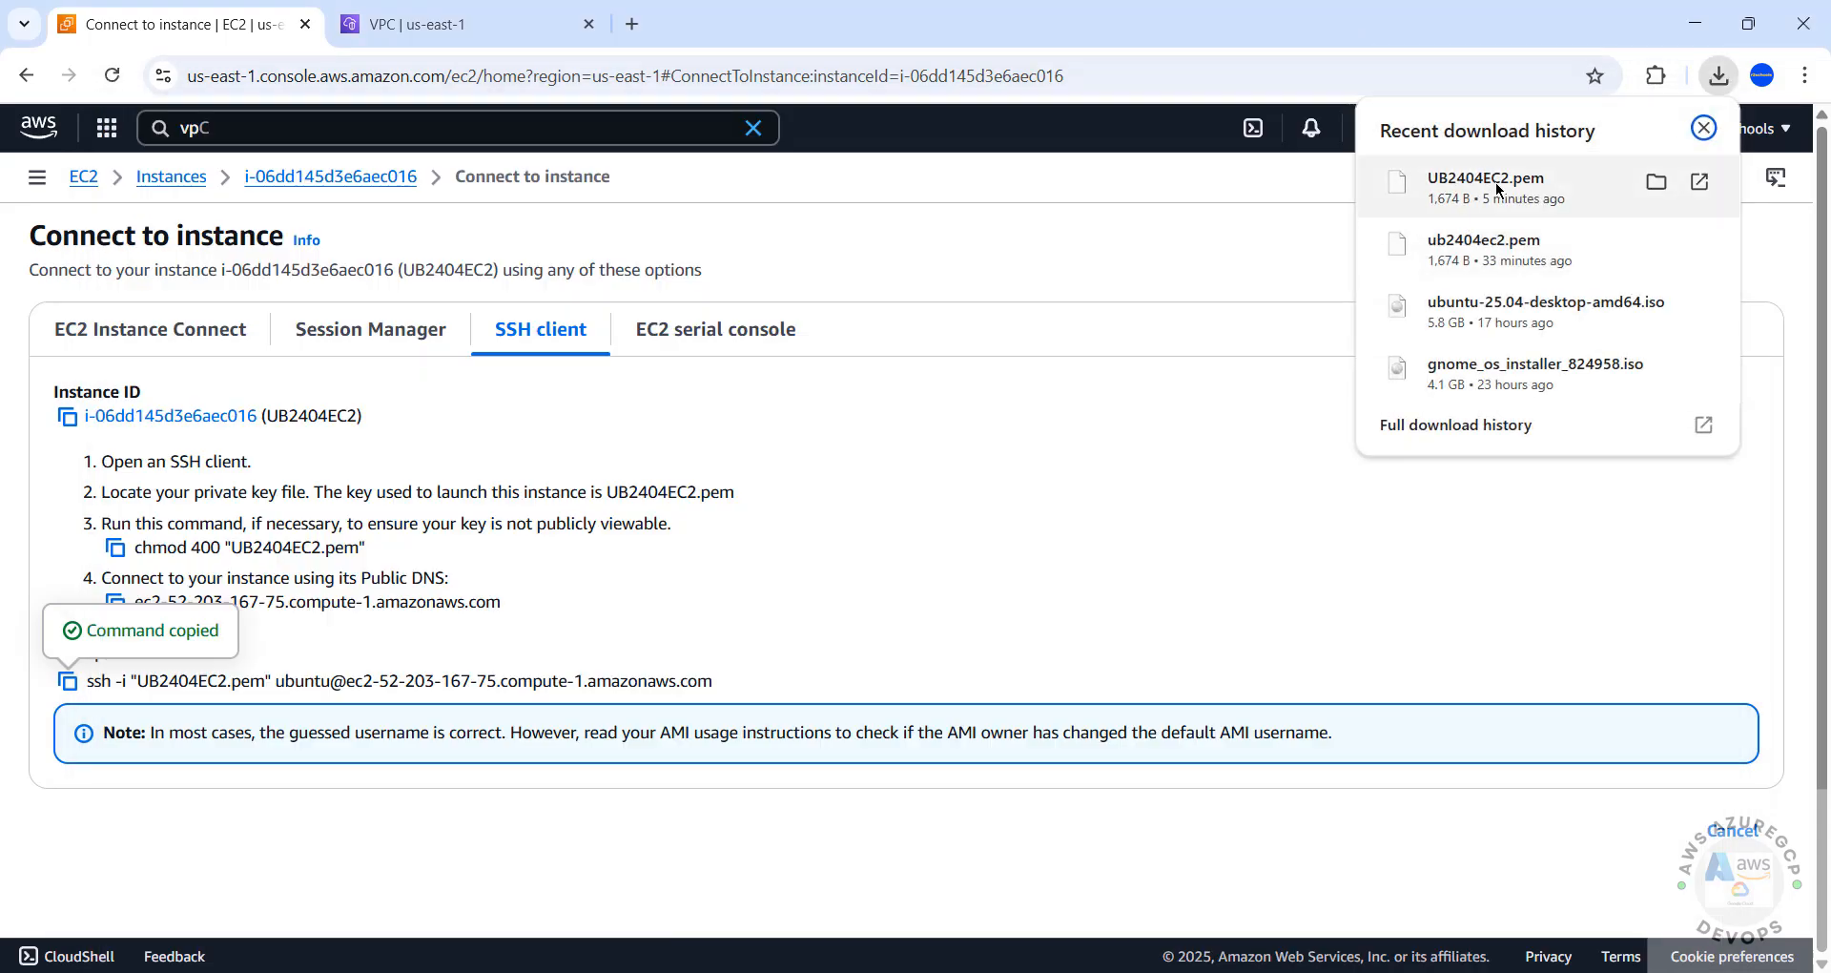
click(1153, 485)
key(alt+Tab)
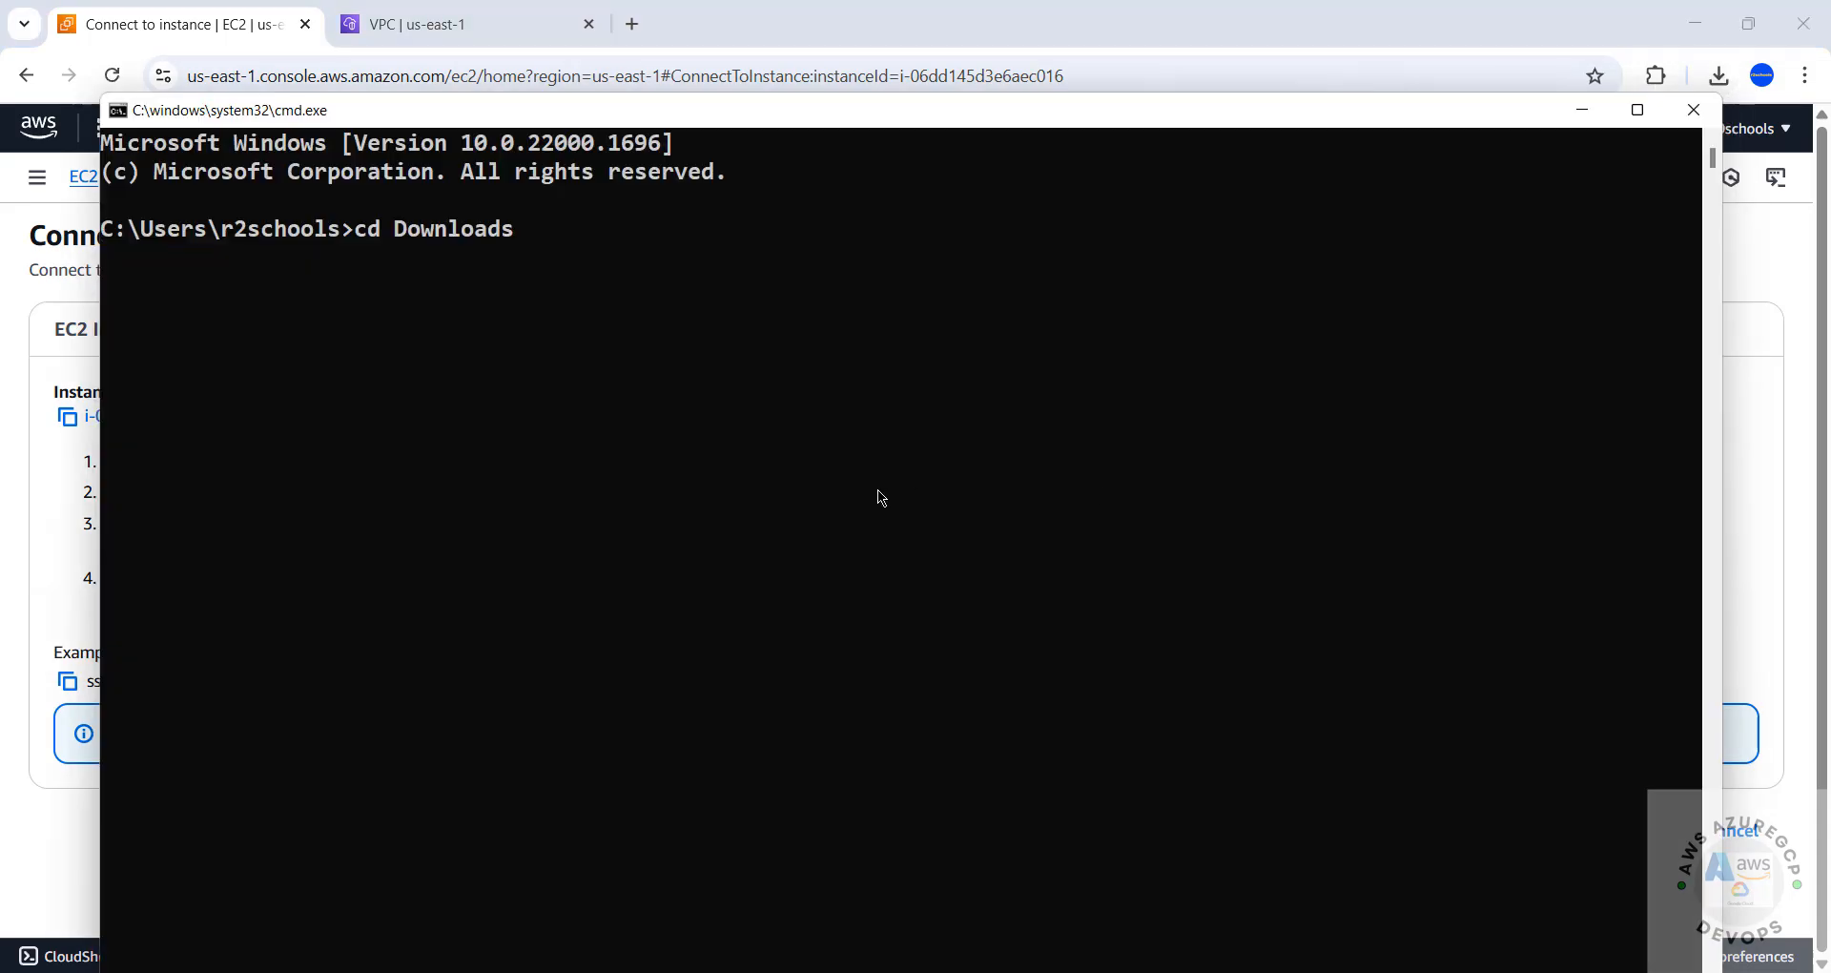
key(Return)
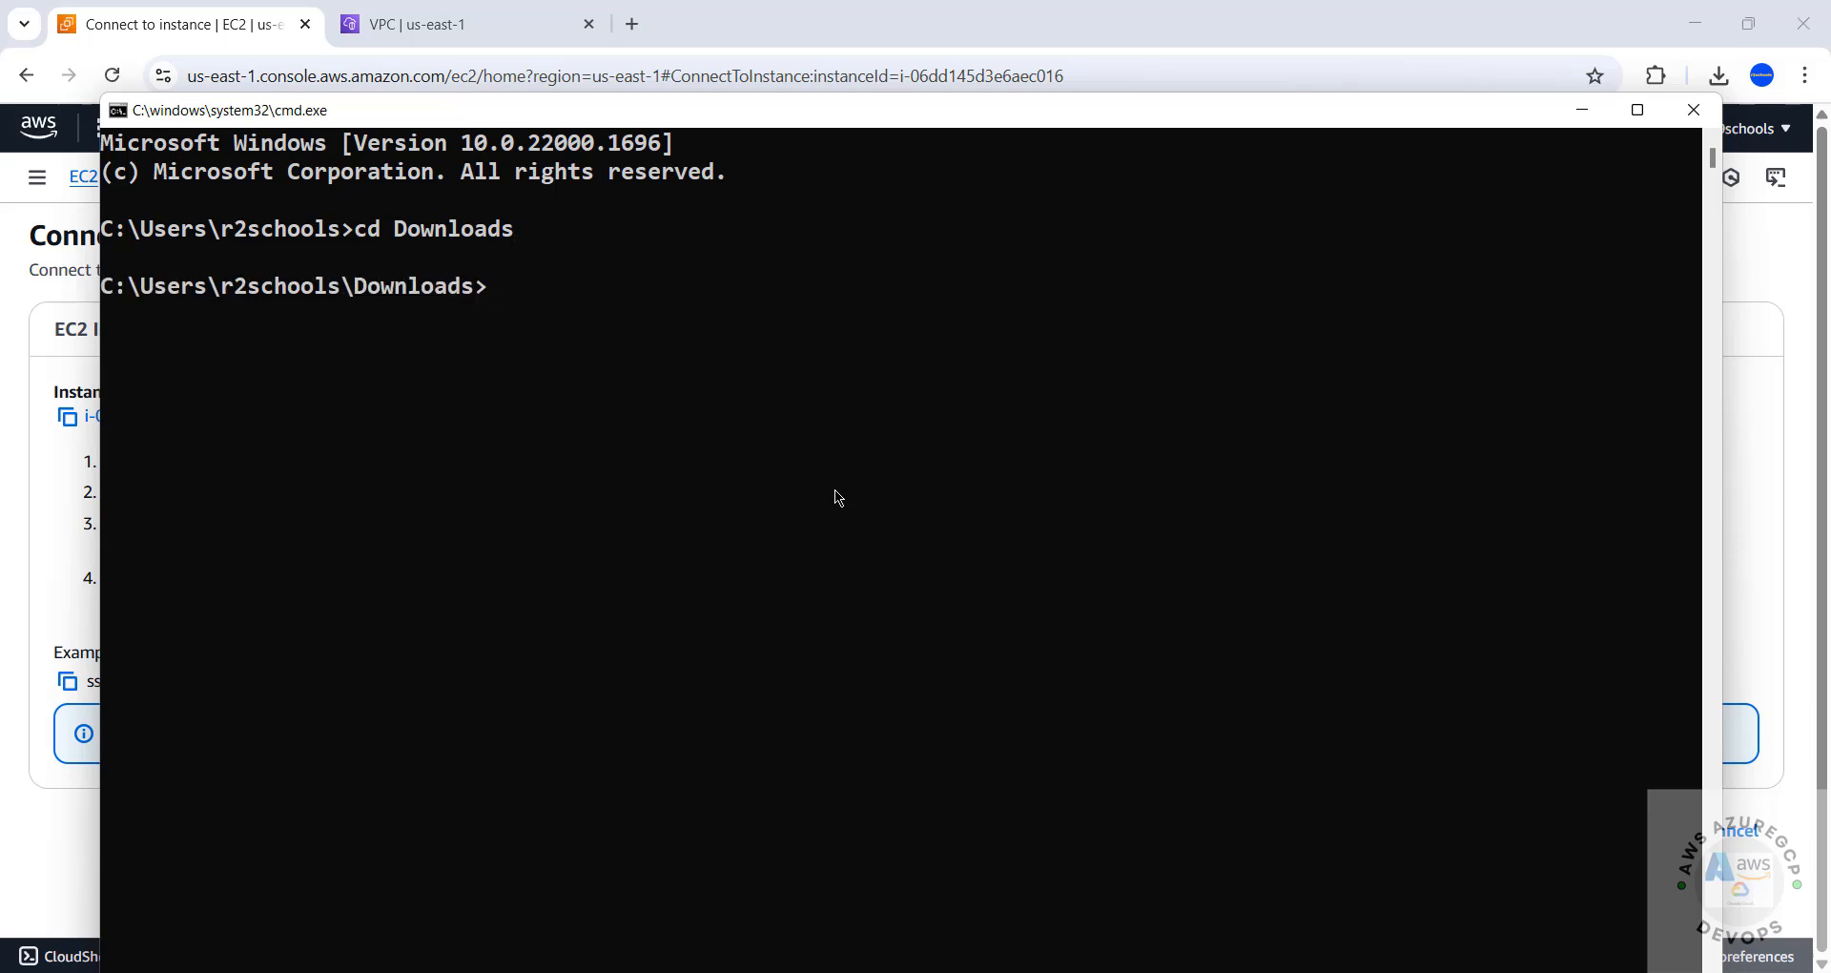
List the key files in the Downloads folder with dir *.pem.
text(dir *.pem)
key(Return)
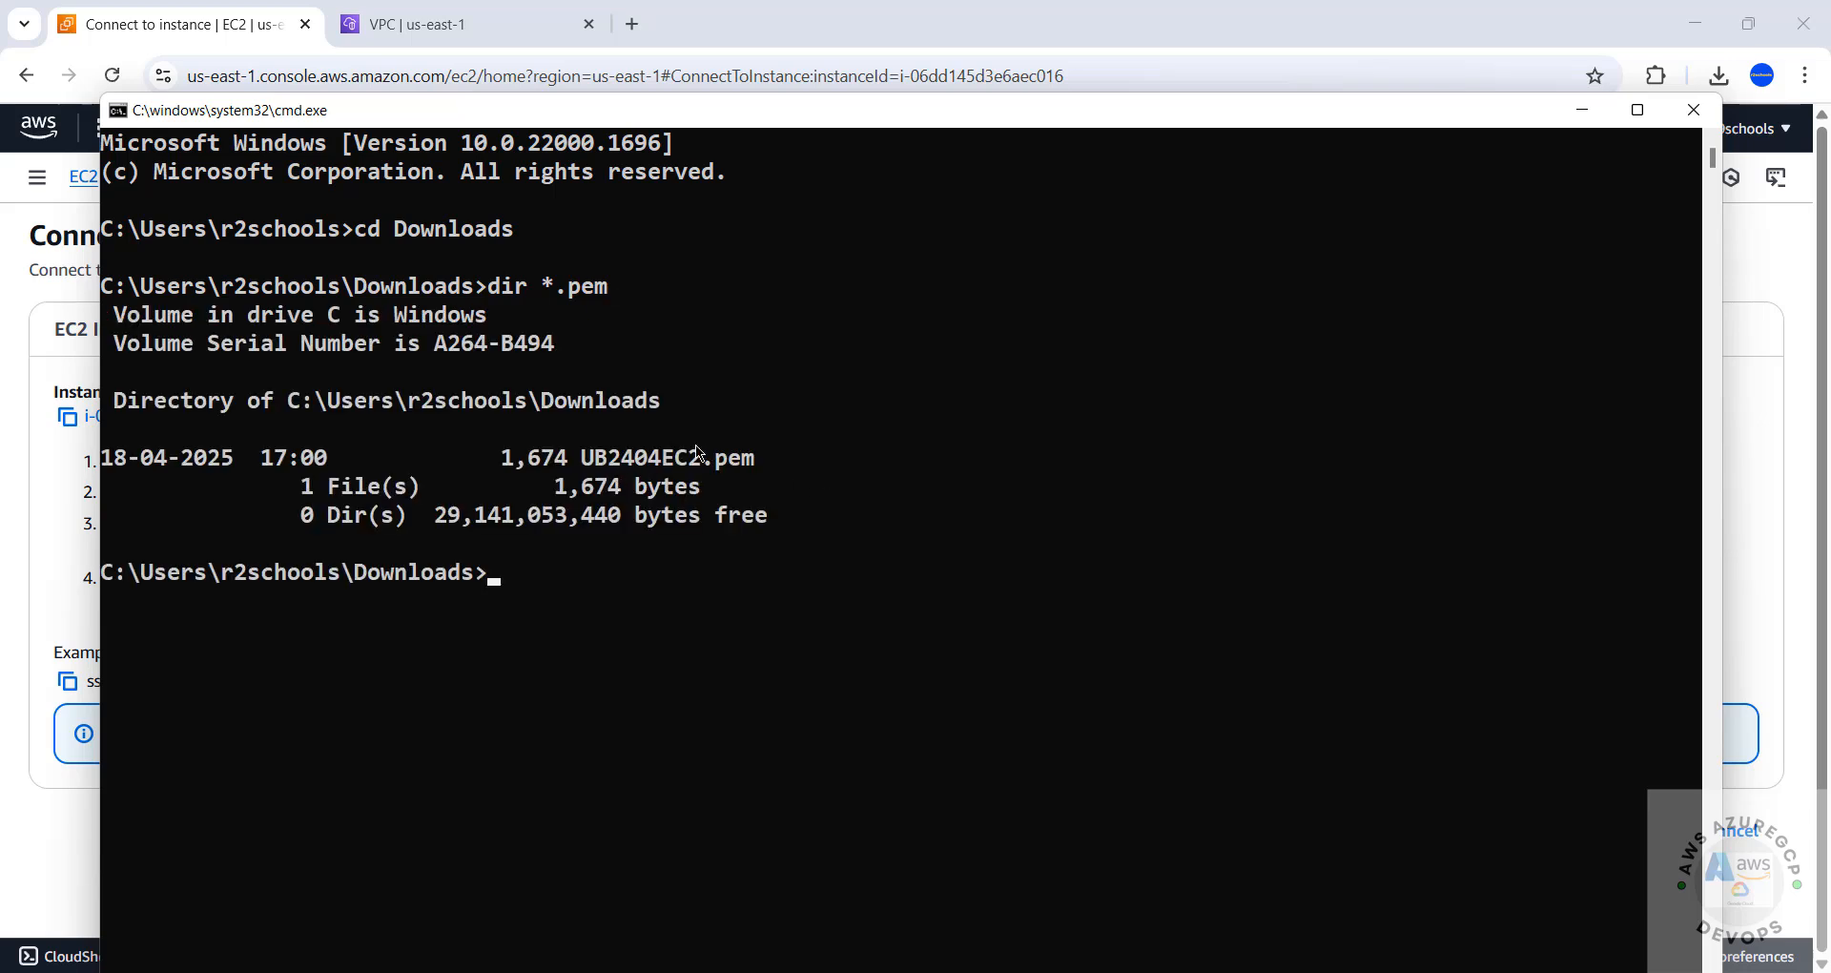
drag(684, 109, 653, 77)
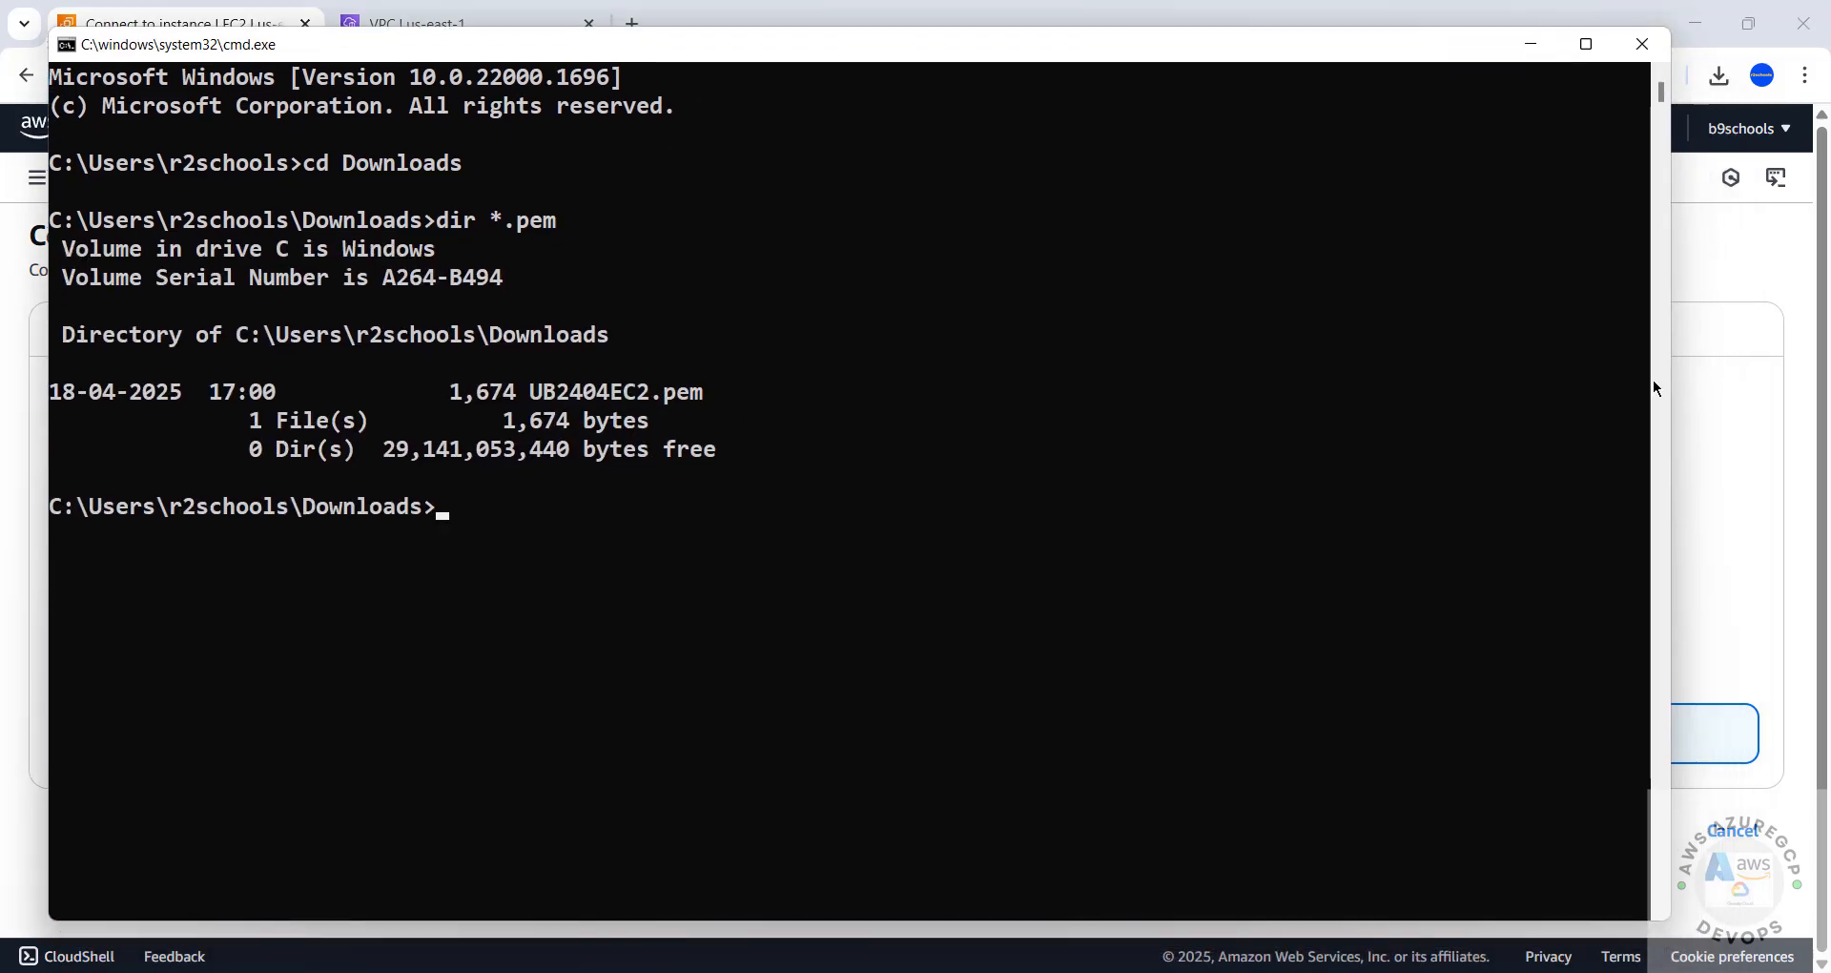
Copy the example SSH command from the instance's connection page again and run it in Command Prompt to connect as ubuntu using UB2404EC2.pem.
click(1715, 271)
drag(1715, 277, 173, 681)
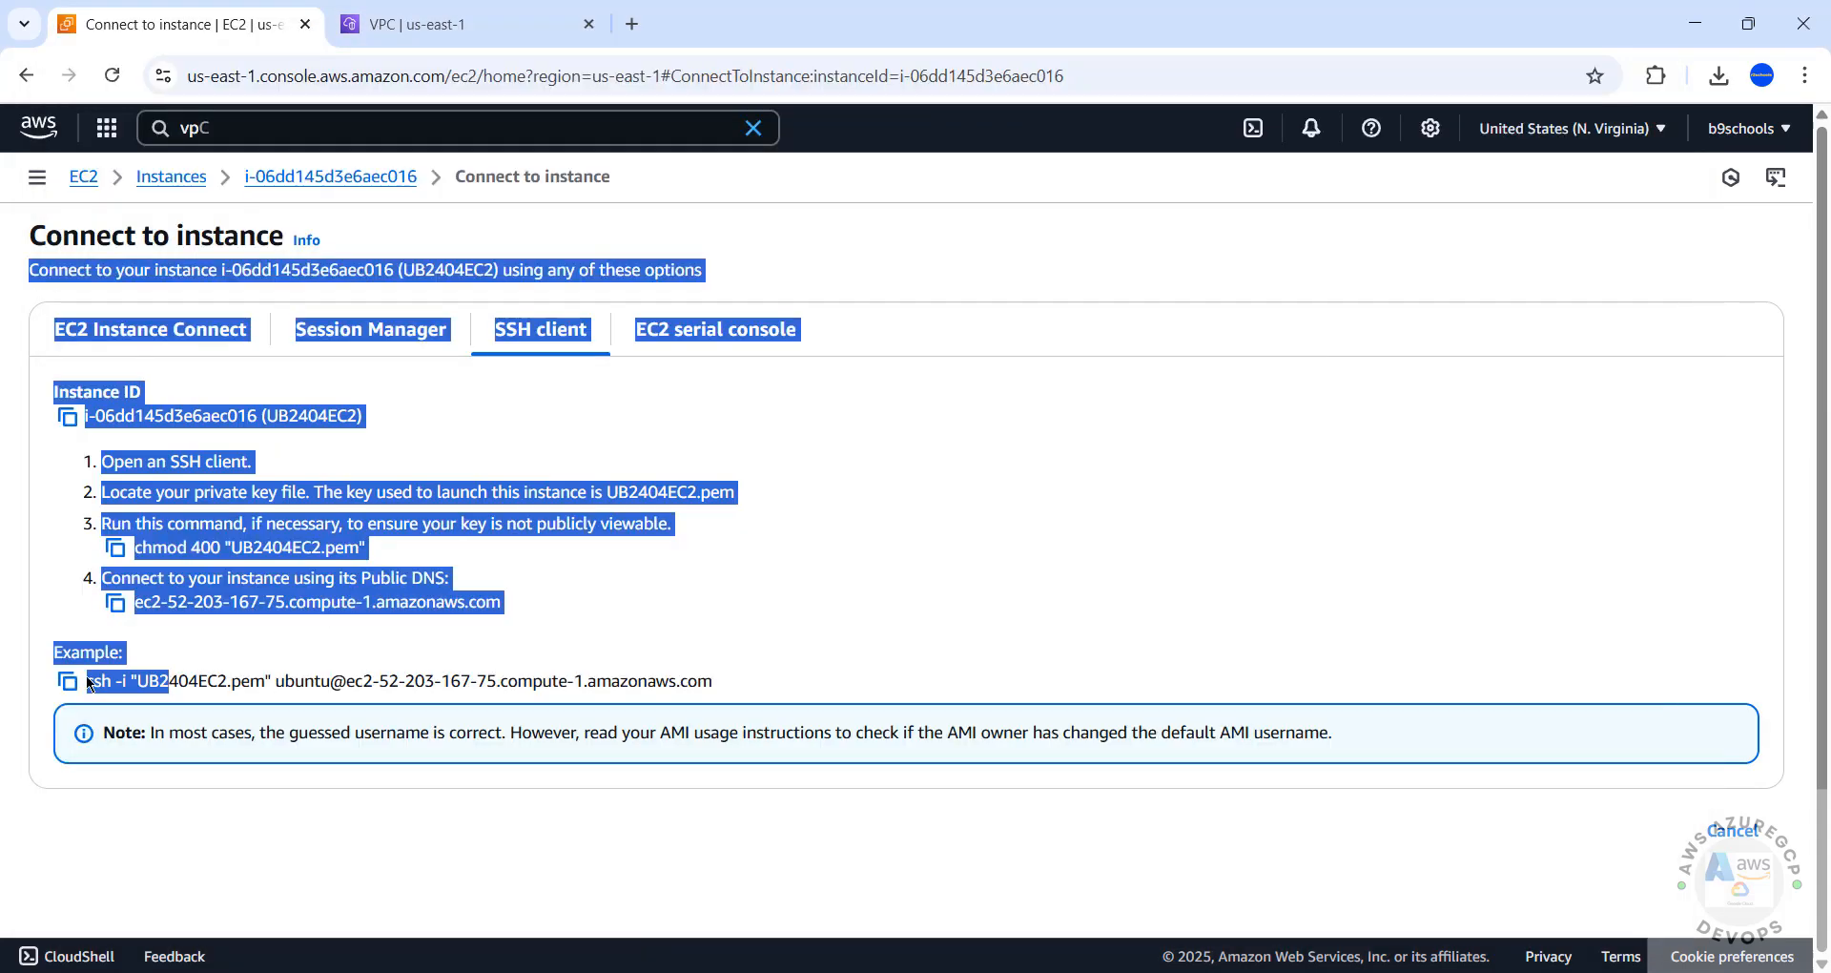
click(67, 681)
key(alt+Tab)
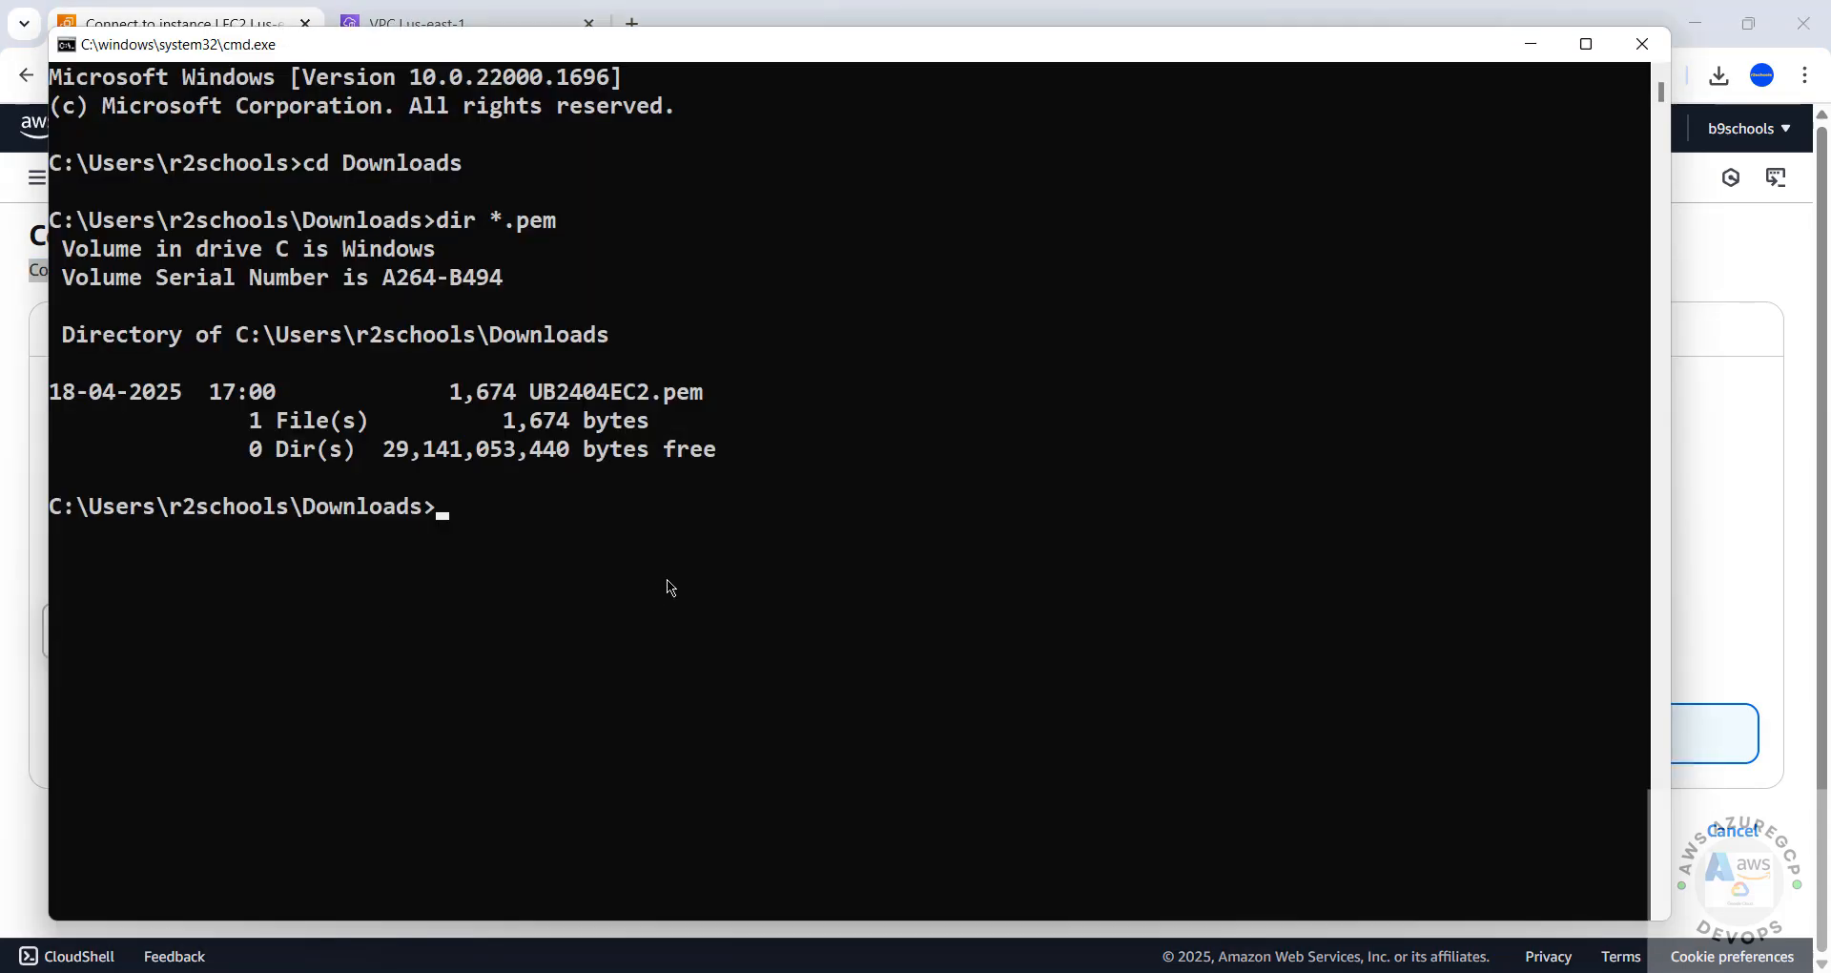
key(ctrl+v)
key(Return)
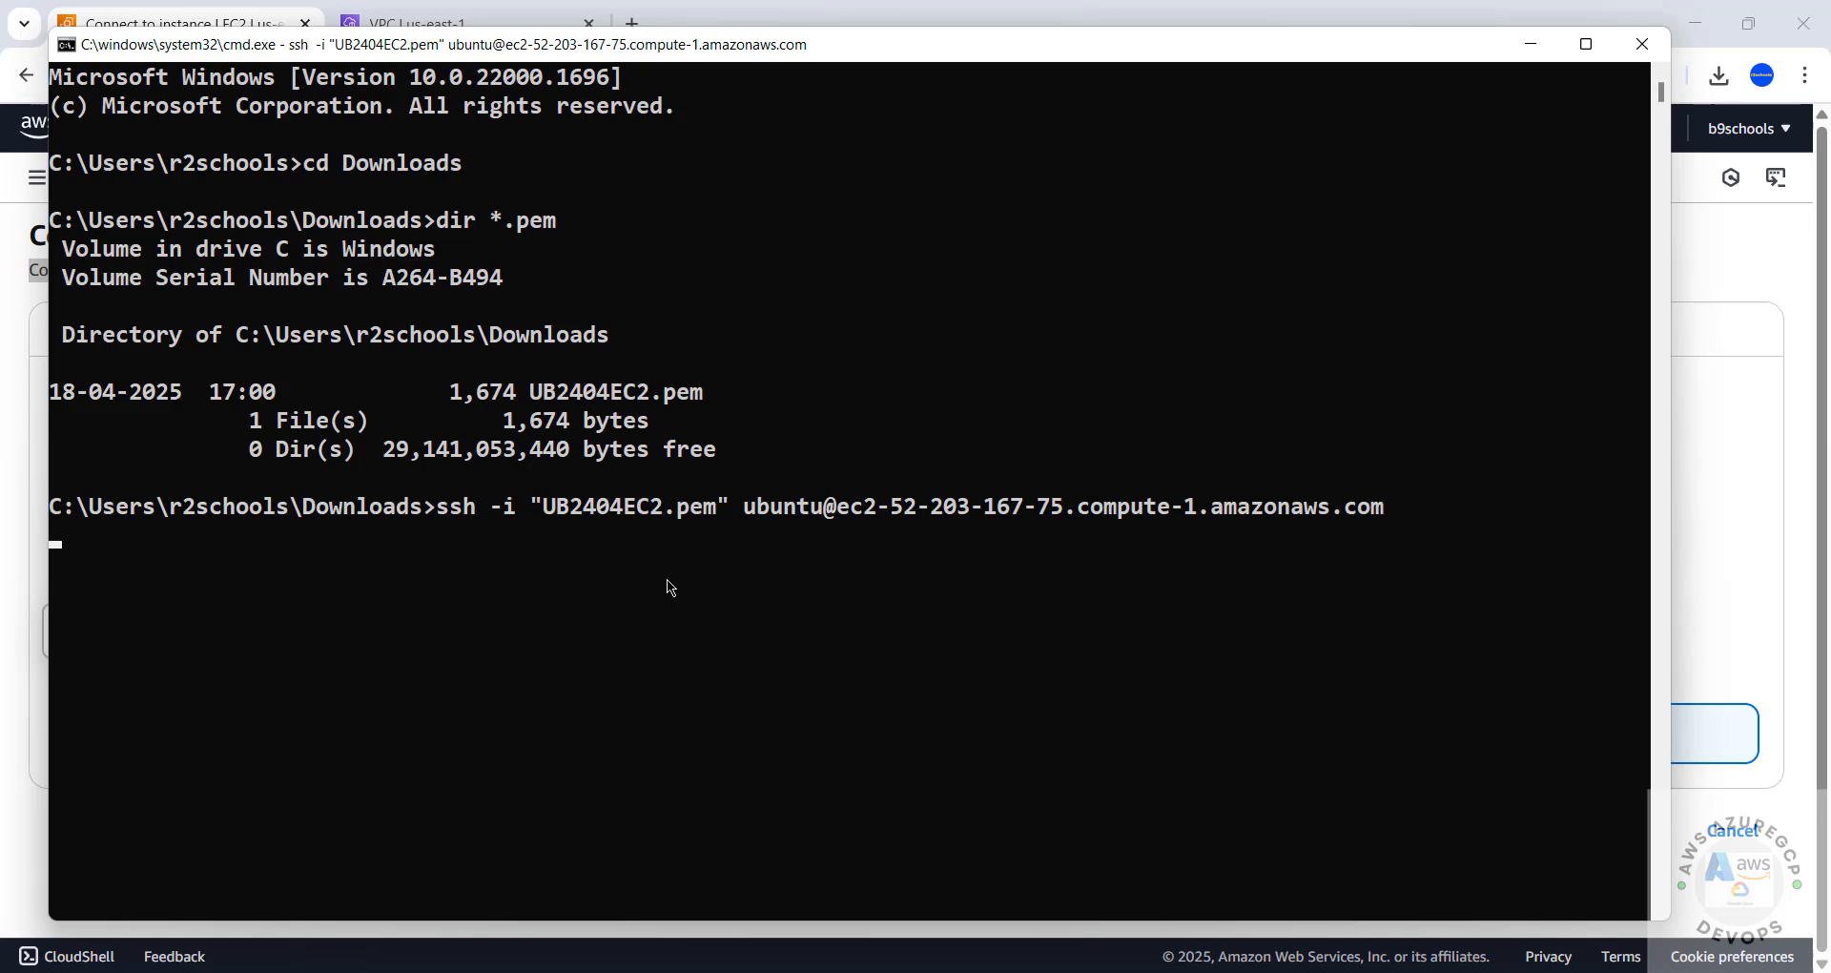
Accept the SSH host's fingerprint with yes and review the Ubuntu login banner and system information.
text(ye)
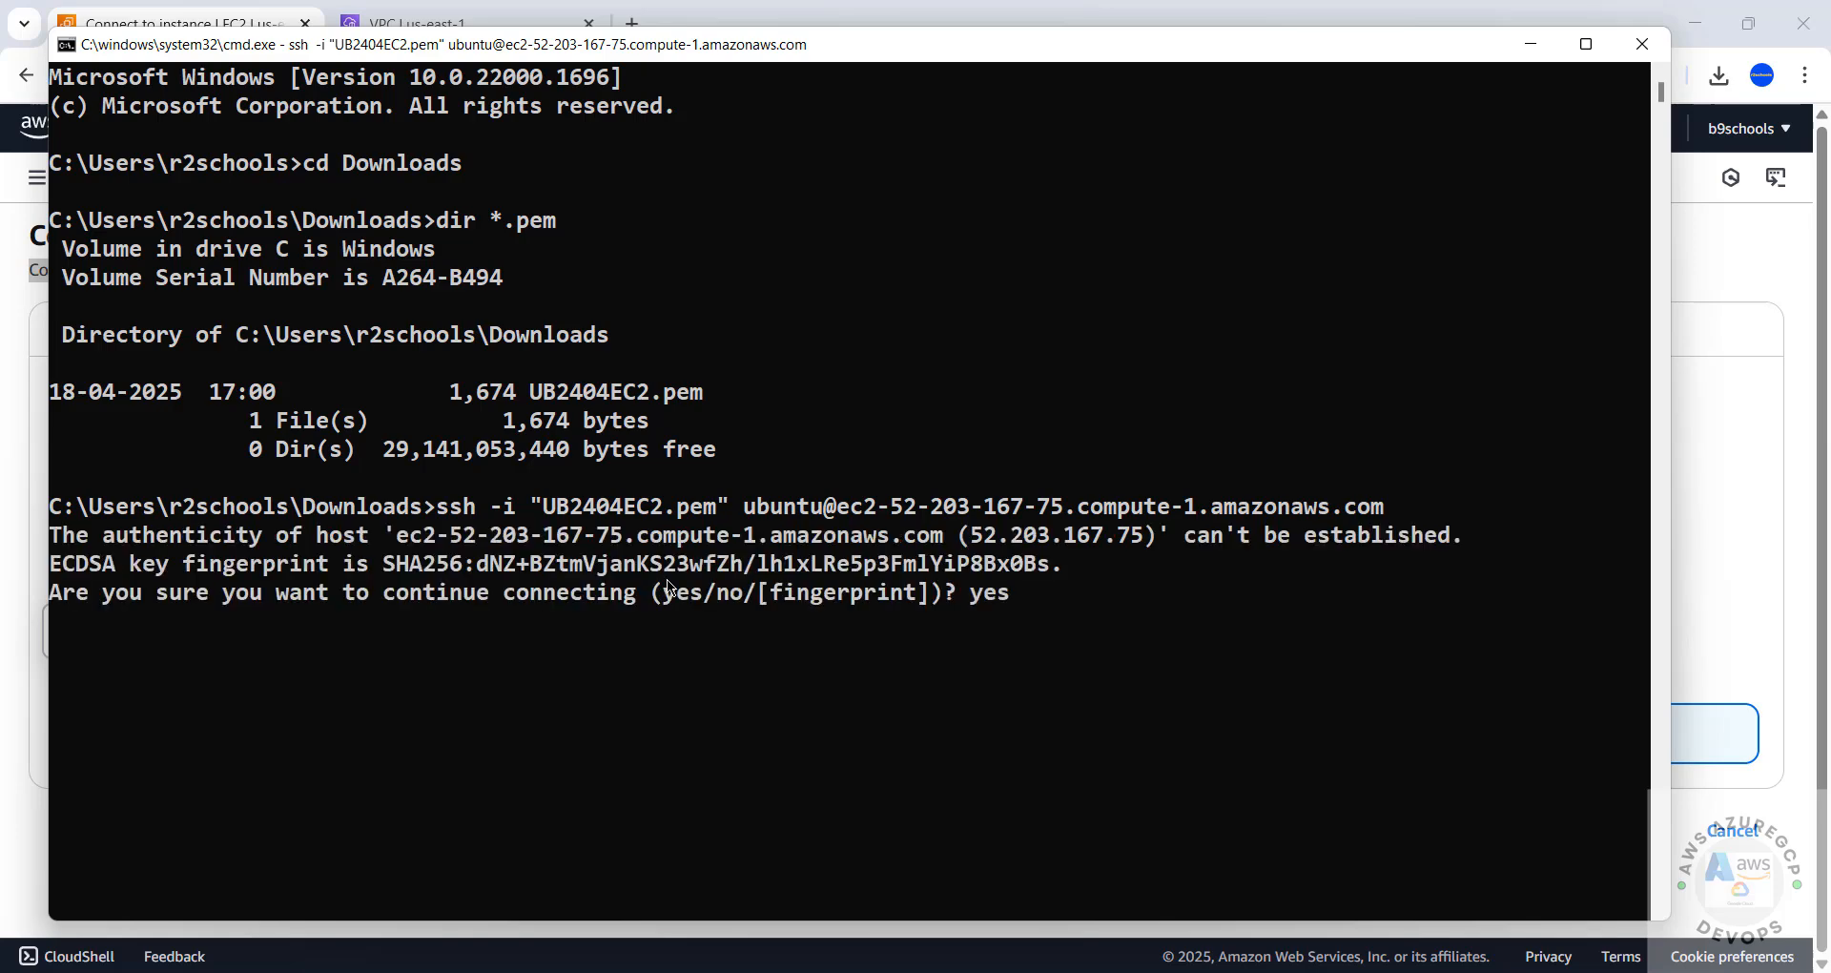
key(Return)
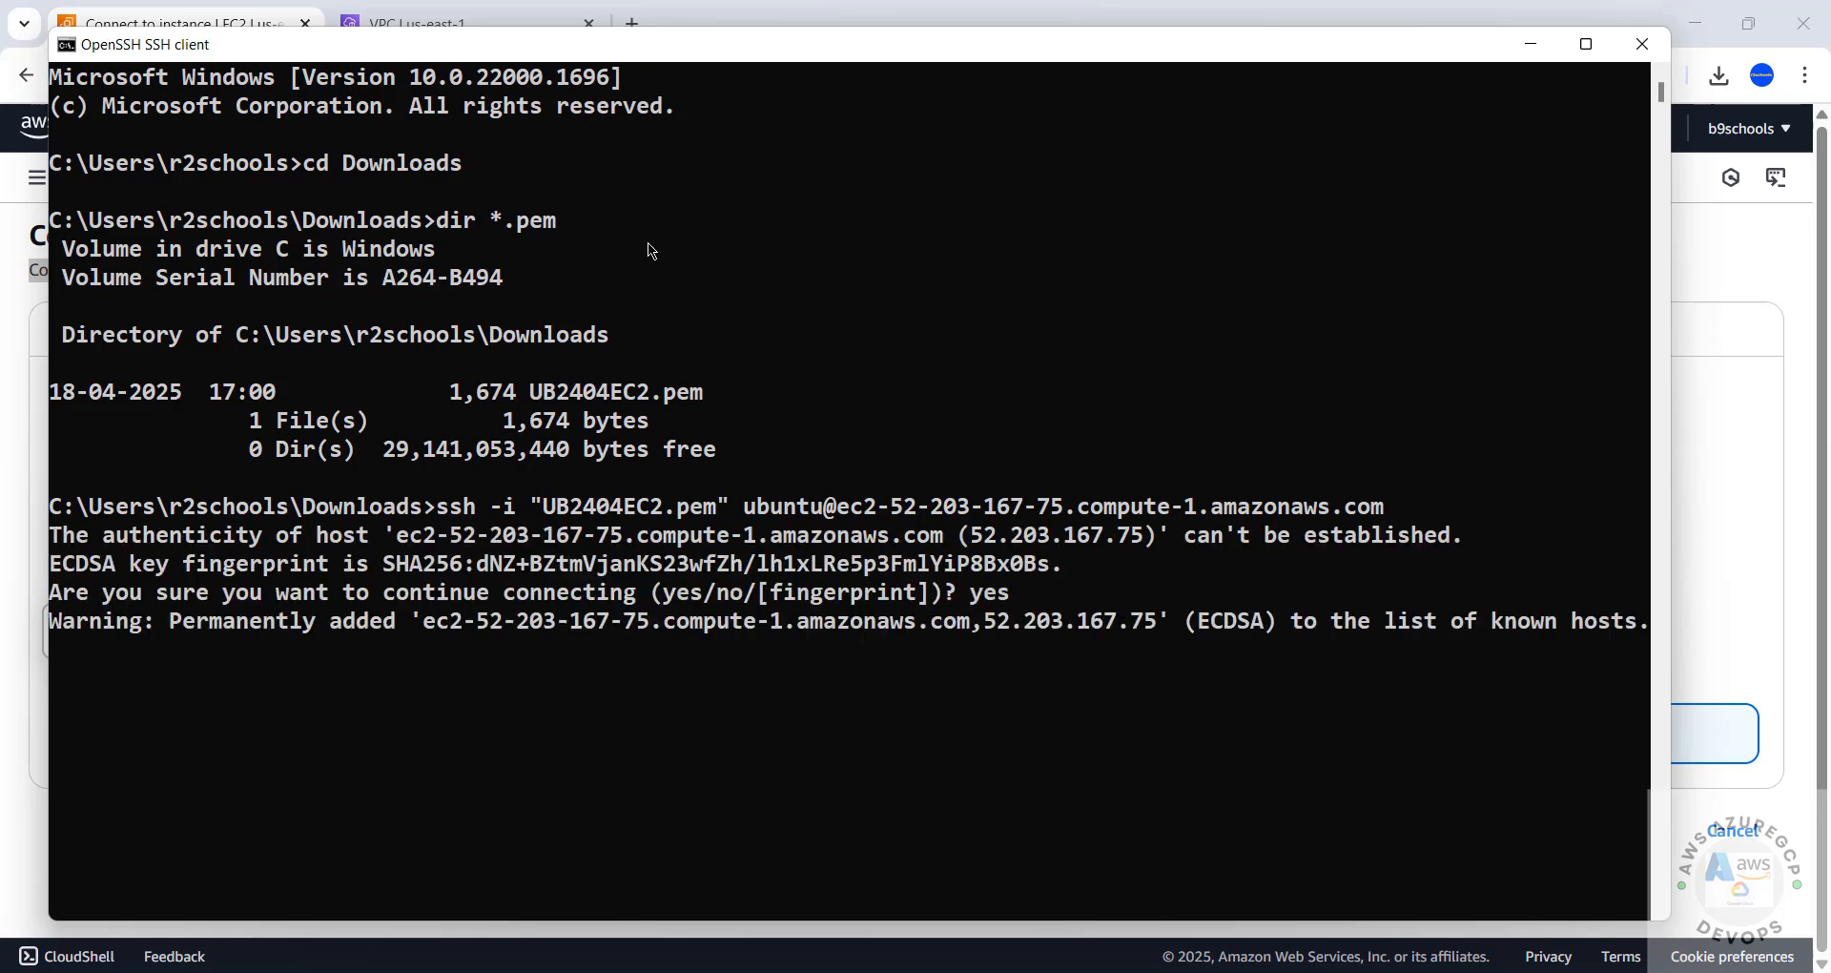
drag(631, 48, 602, 22)
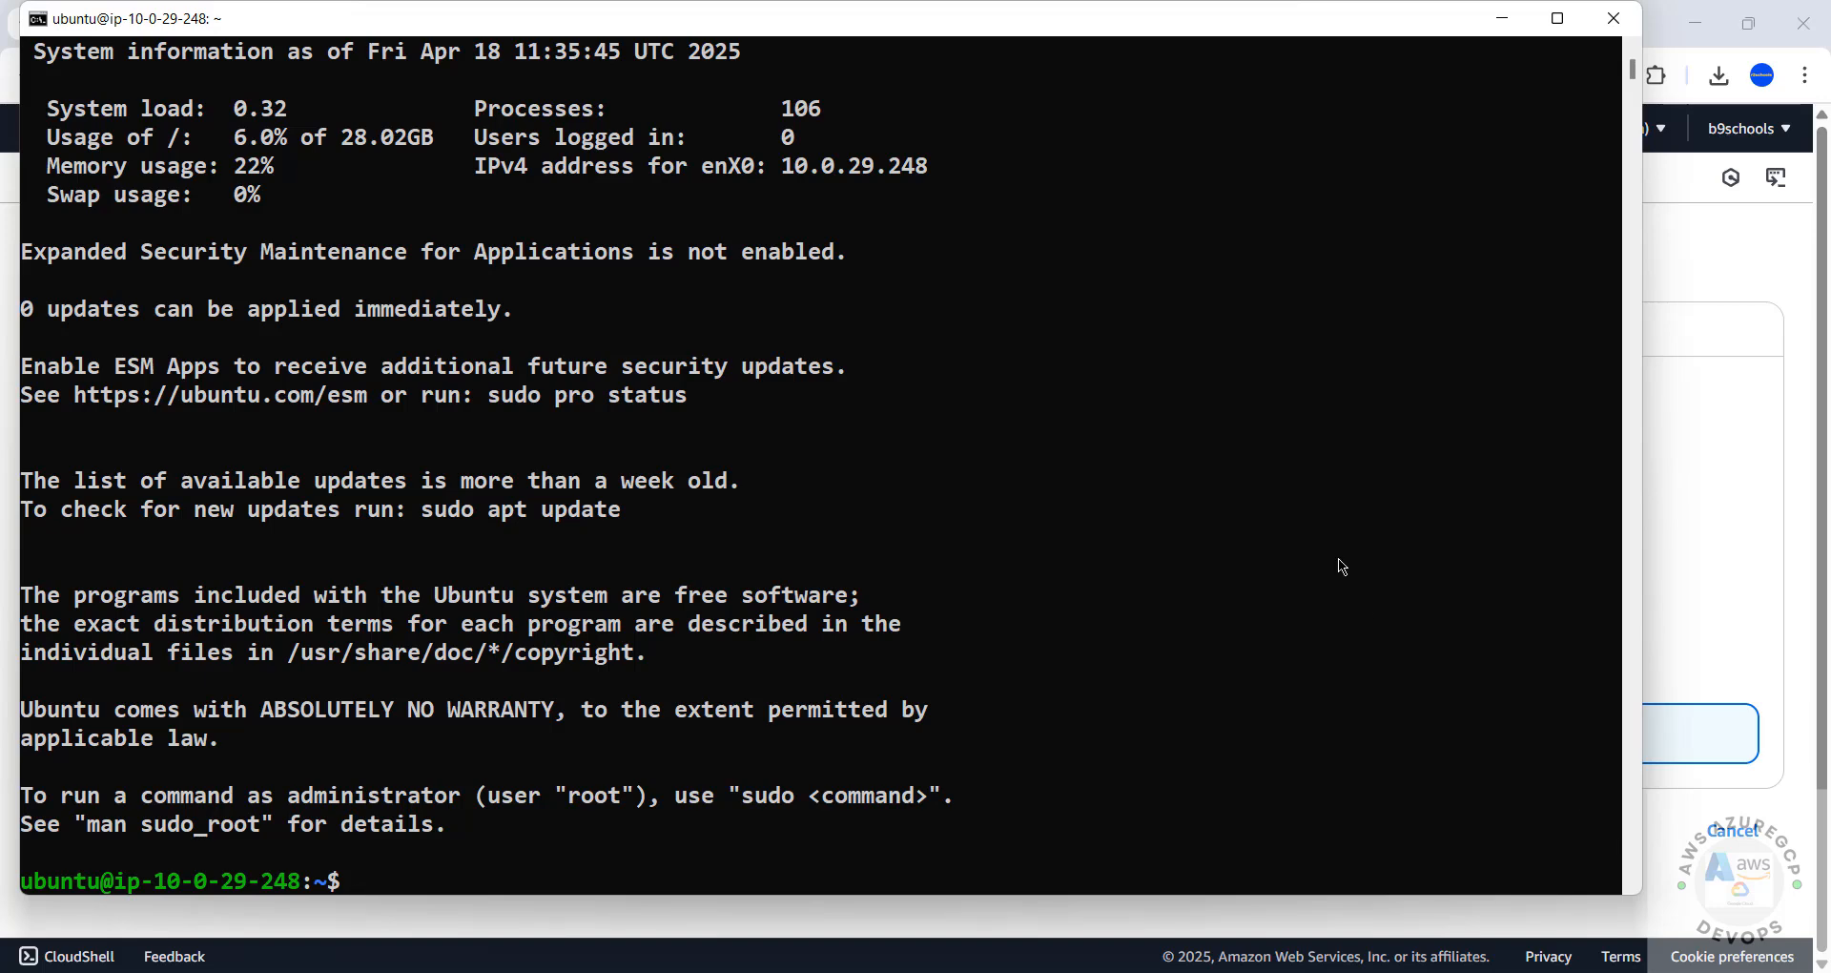
scroll(1321, 243, up, 9)
scroll(1145, 219, down, 4)
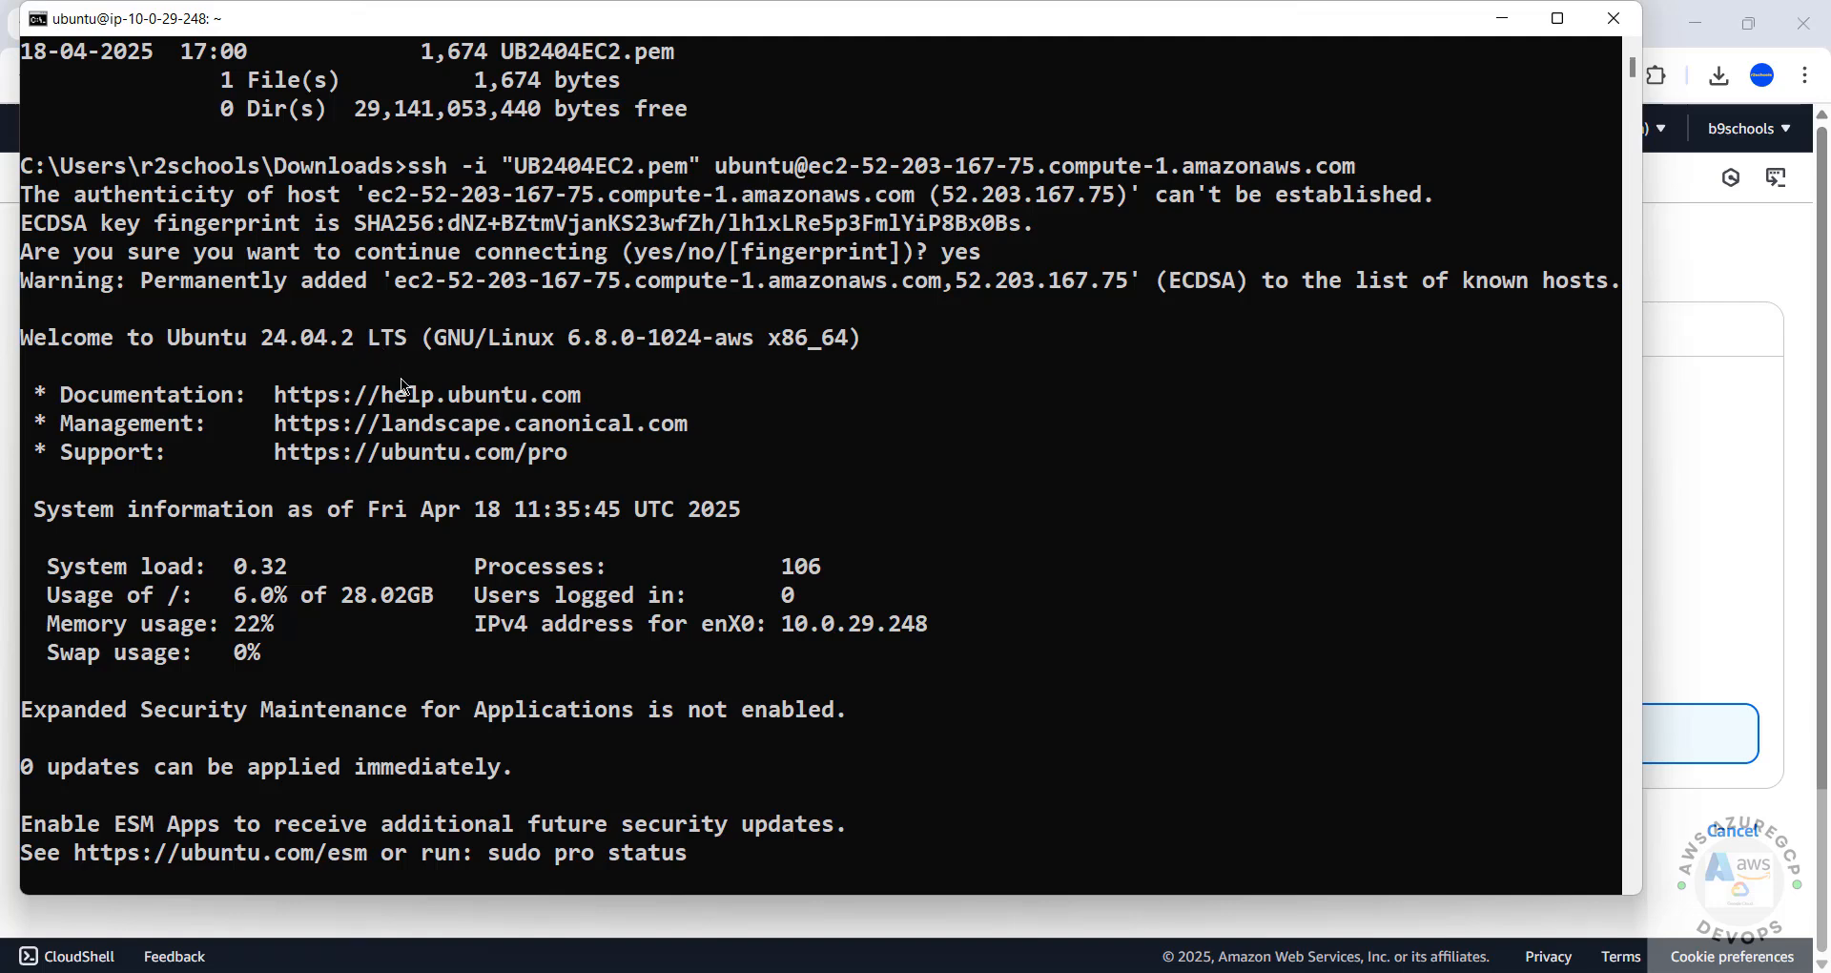
Clear the terminal and display the operating system details with more /etc/os-release.
key(ctrl+l)
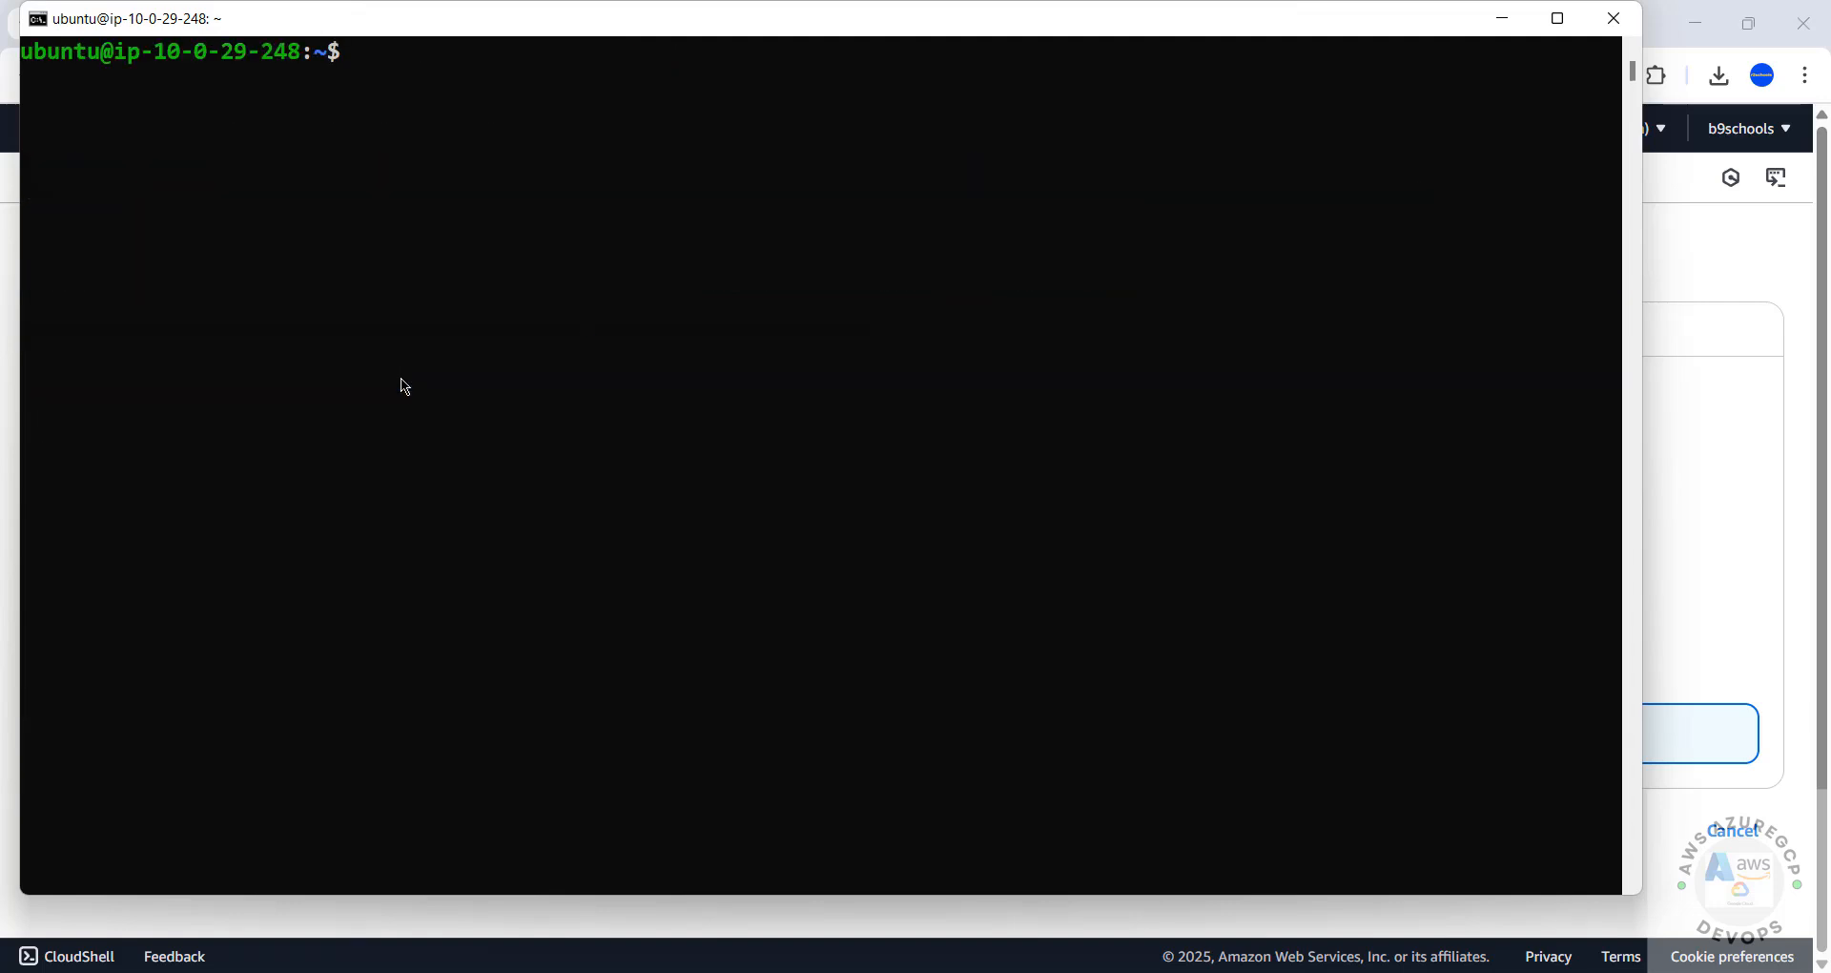
text(more /etc/os-release)
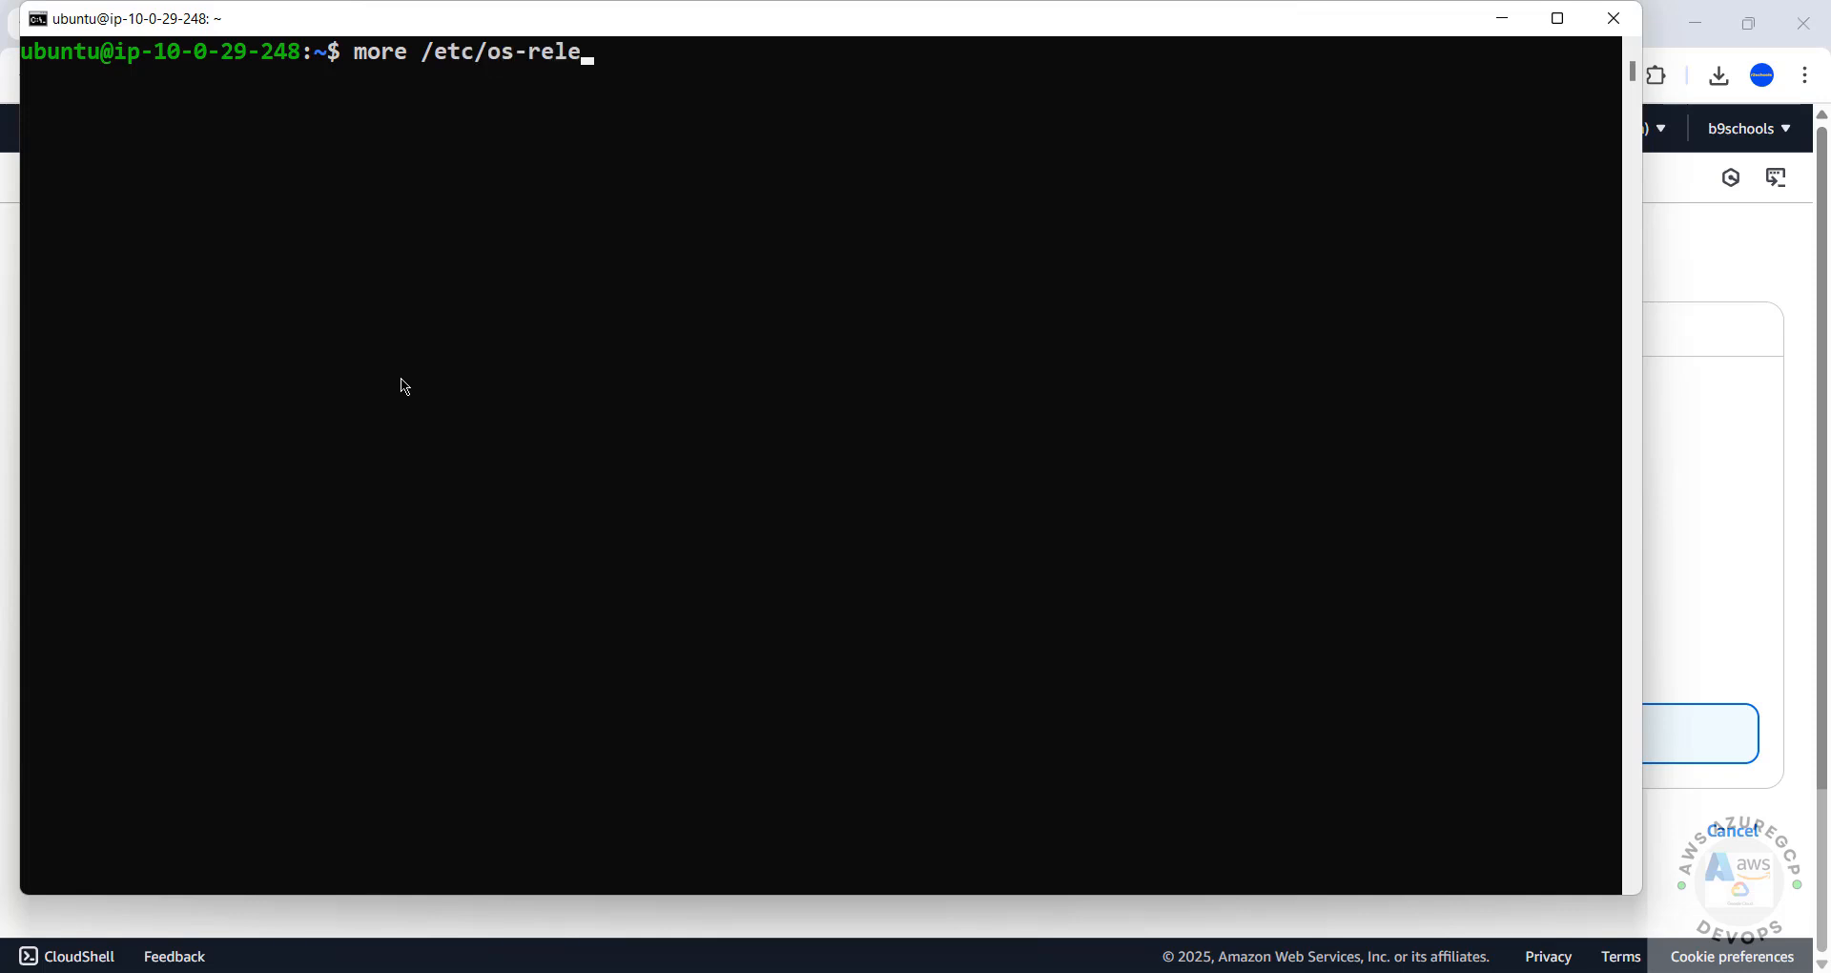
key(Return)
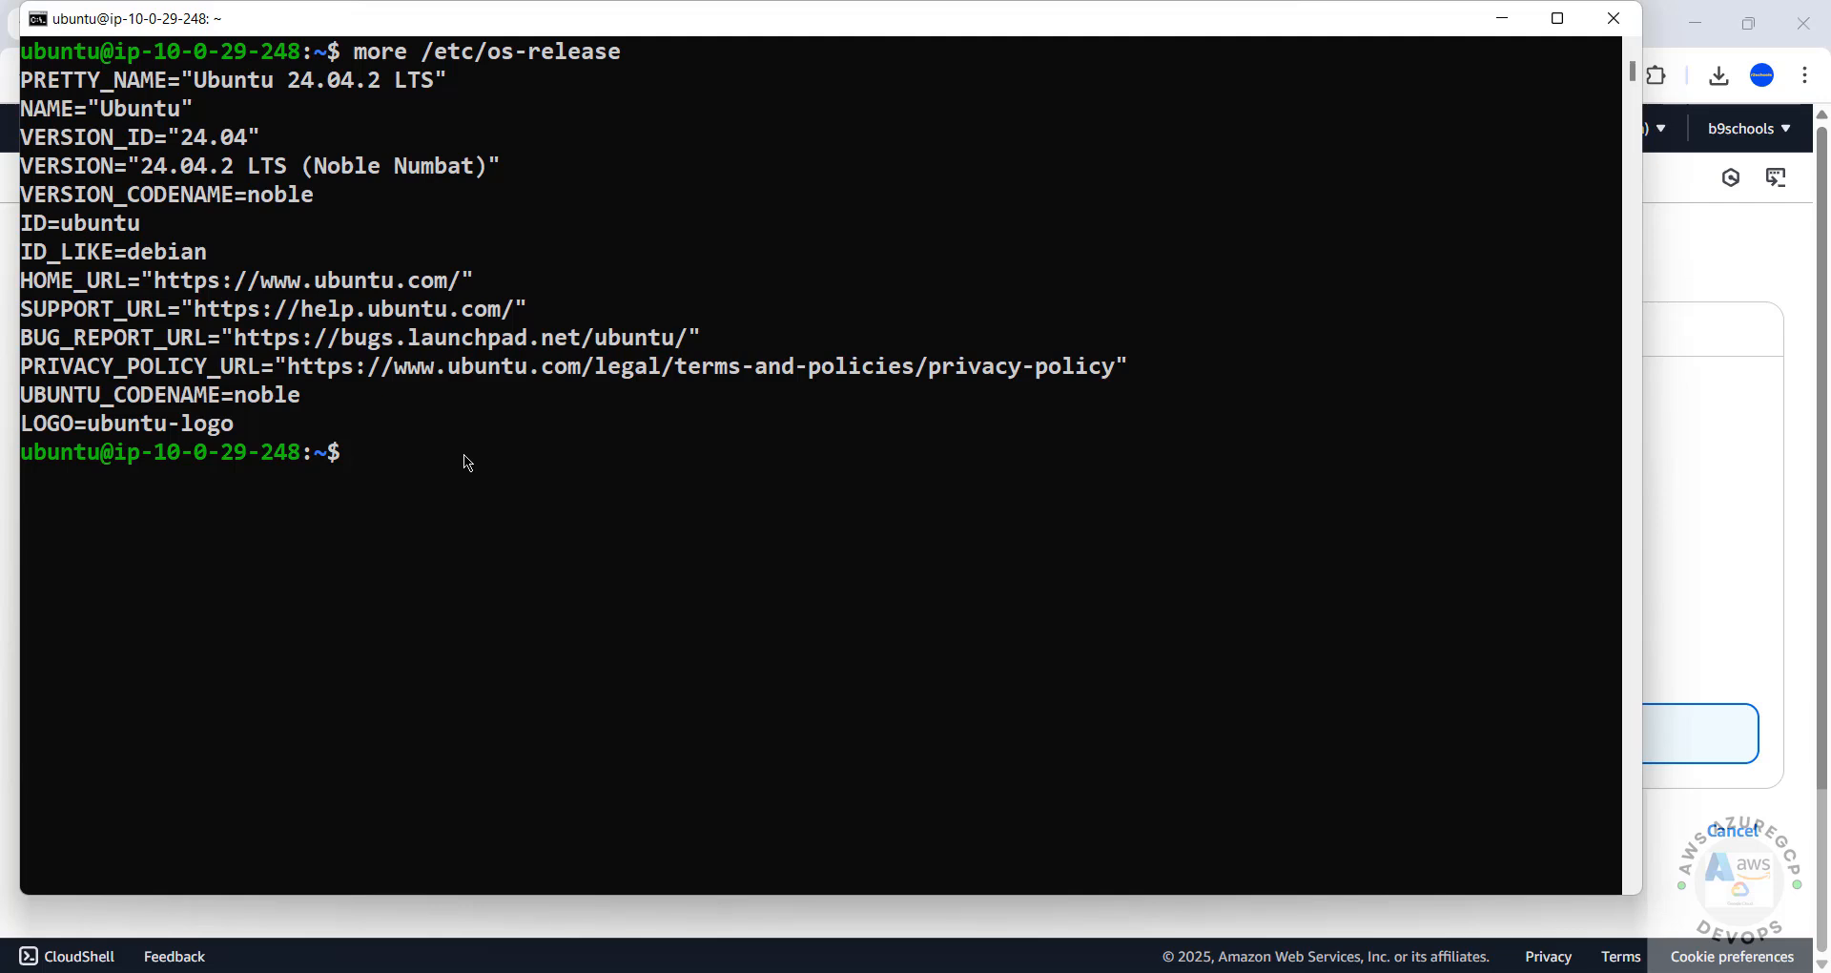
Update and upgrade the packages with sudo apt update && sudo apt upgrade, answering y to continue, and clear the terminal.
text(sudo apt update &&)
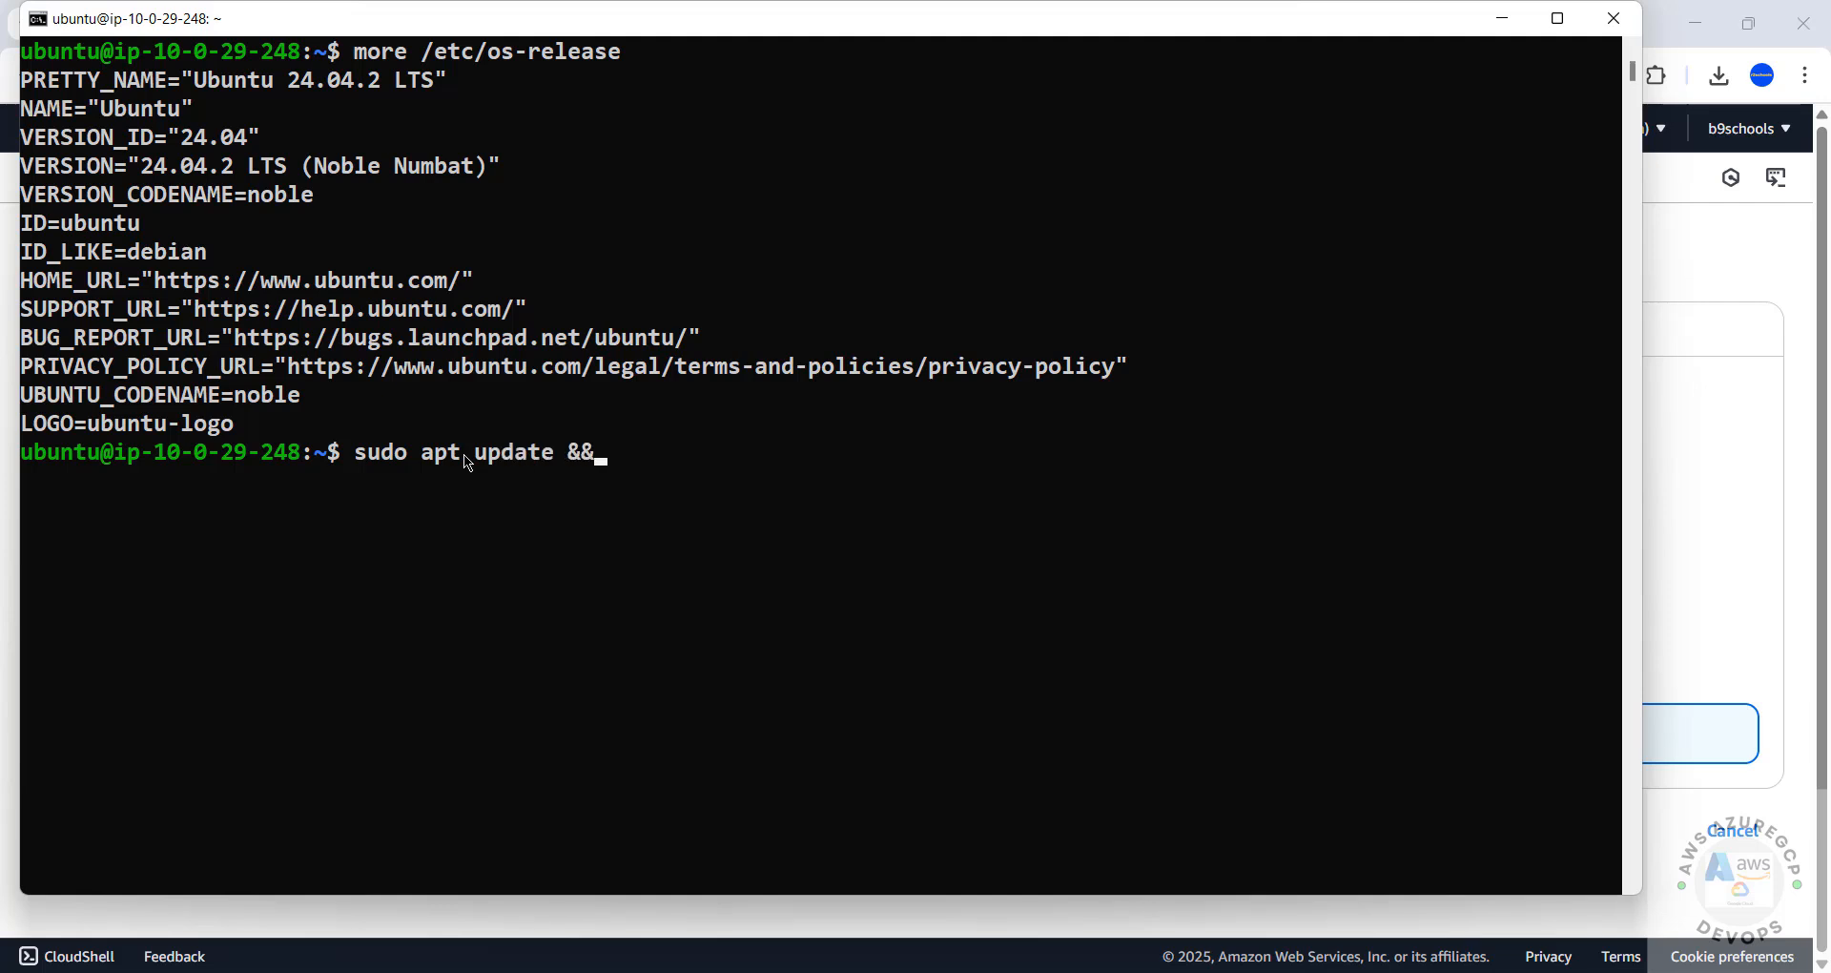
text( sudo apt upgrade)
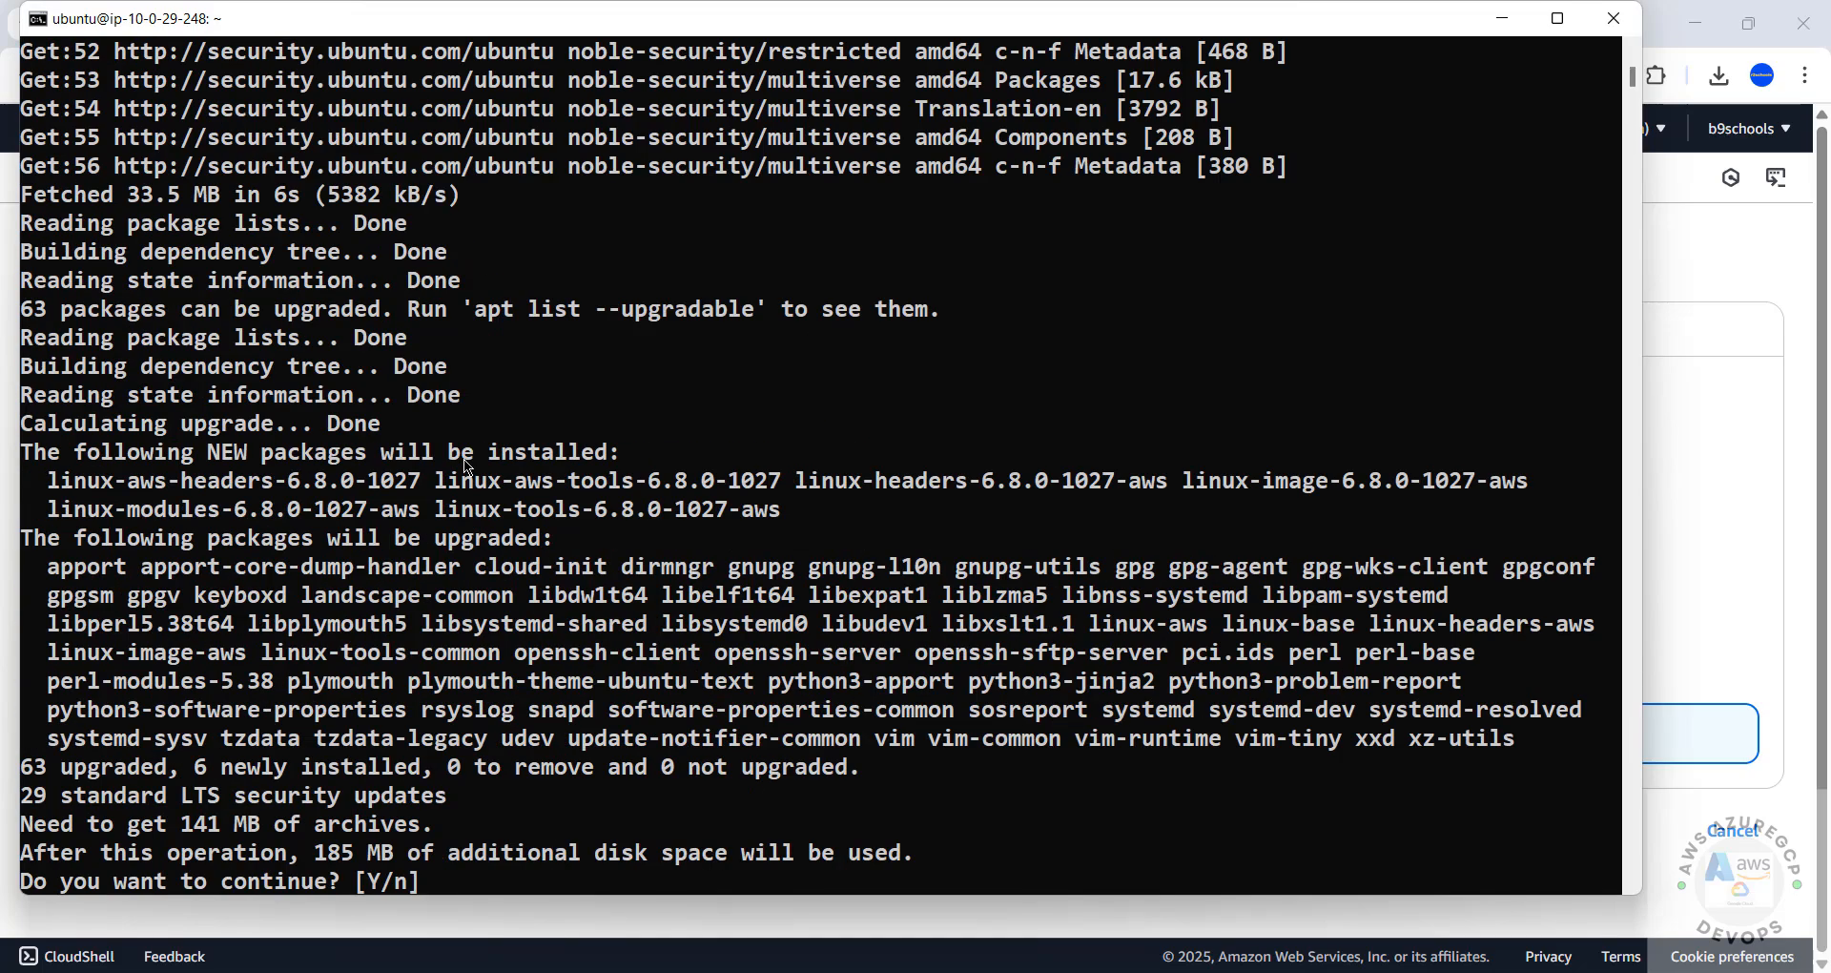
text(y)
key(Return)
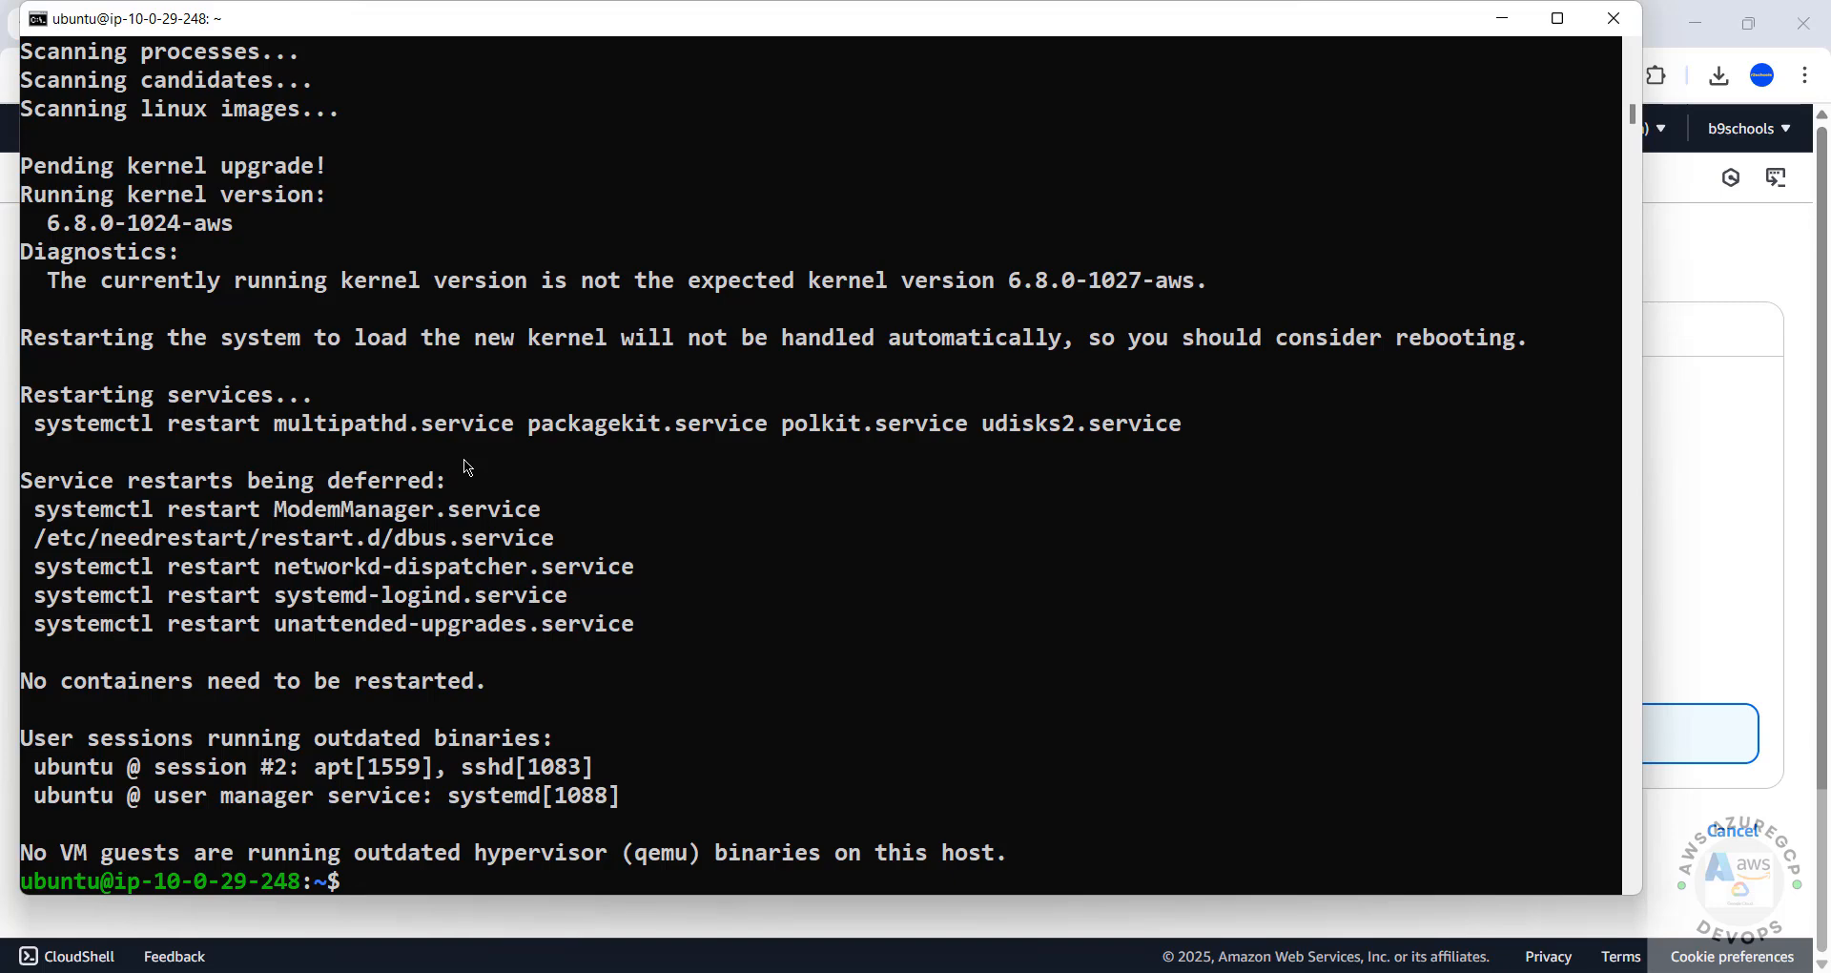
key(ctrl+l)
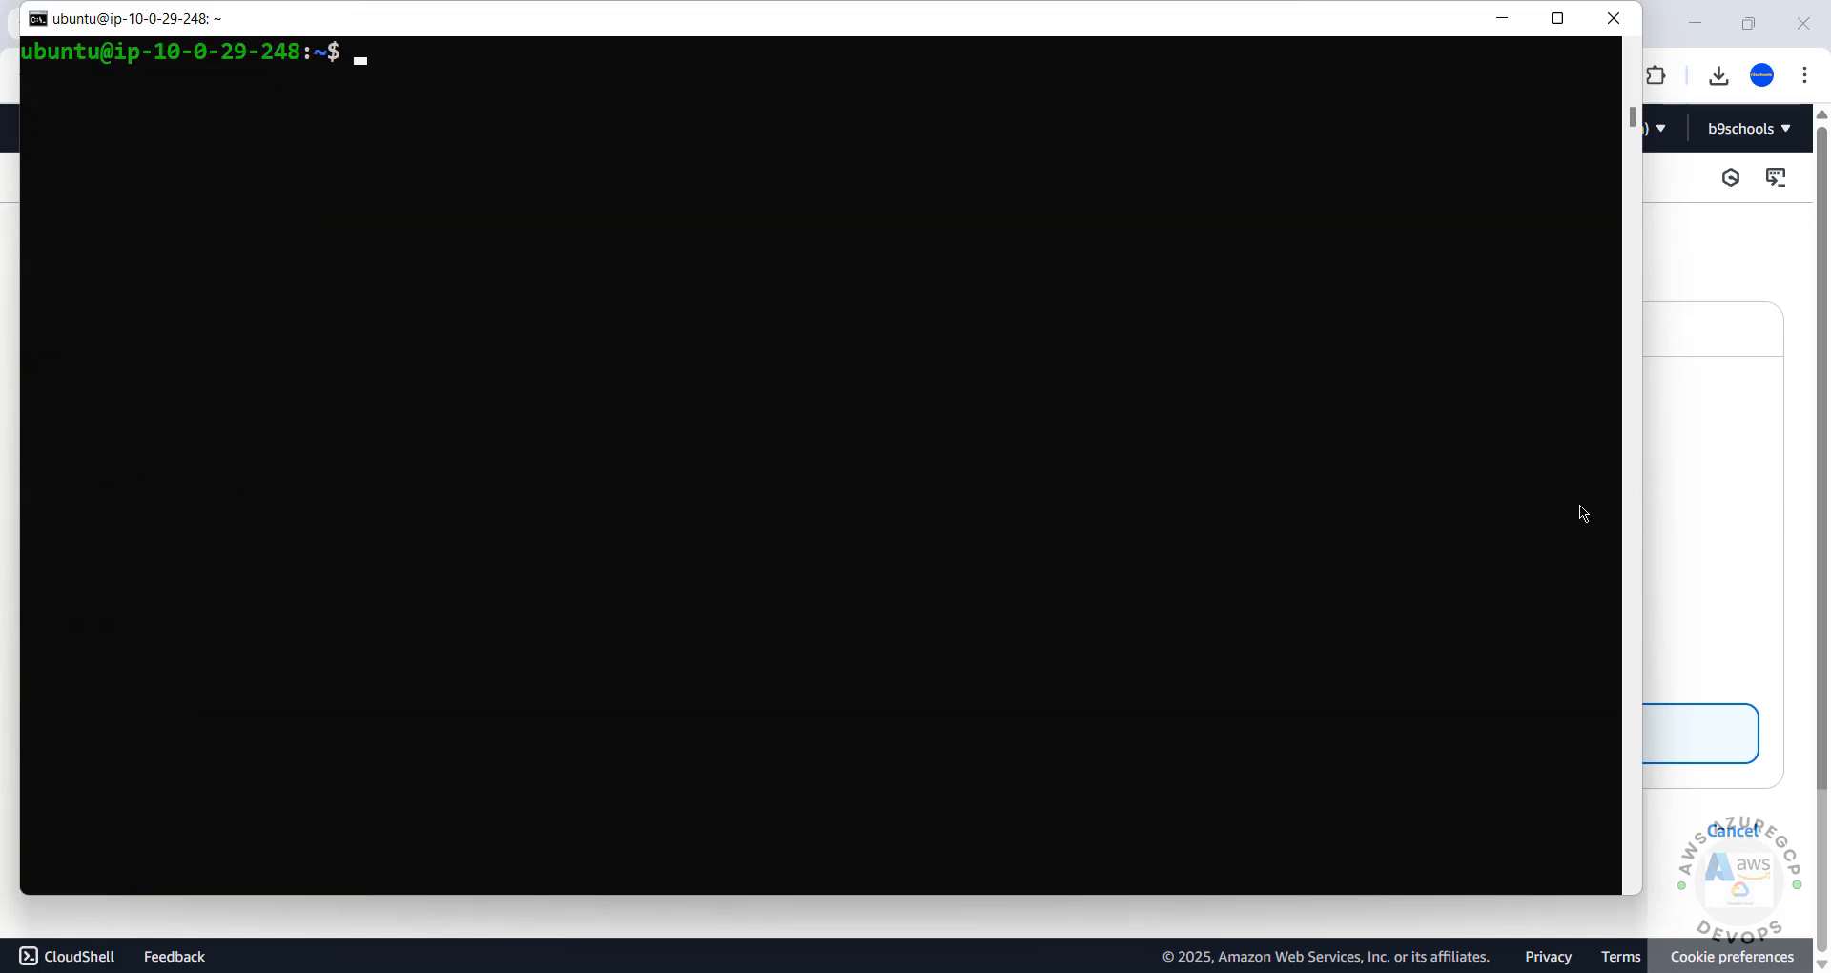
Switch to the AWS console in the browser and review UB2404EC2's instance summary and state options, plus the VPC creation workflow.
click(1690, 270)
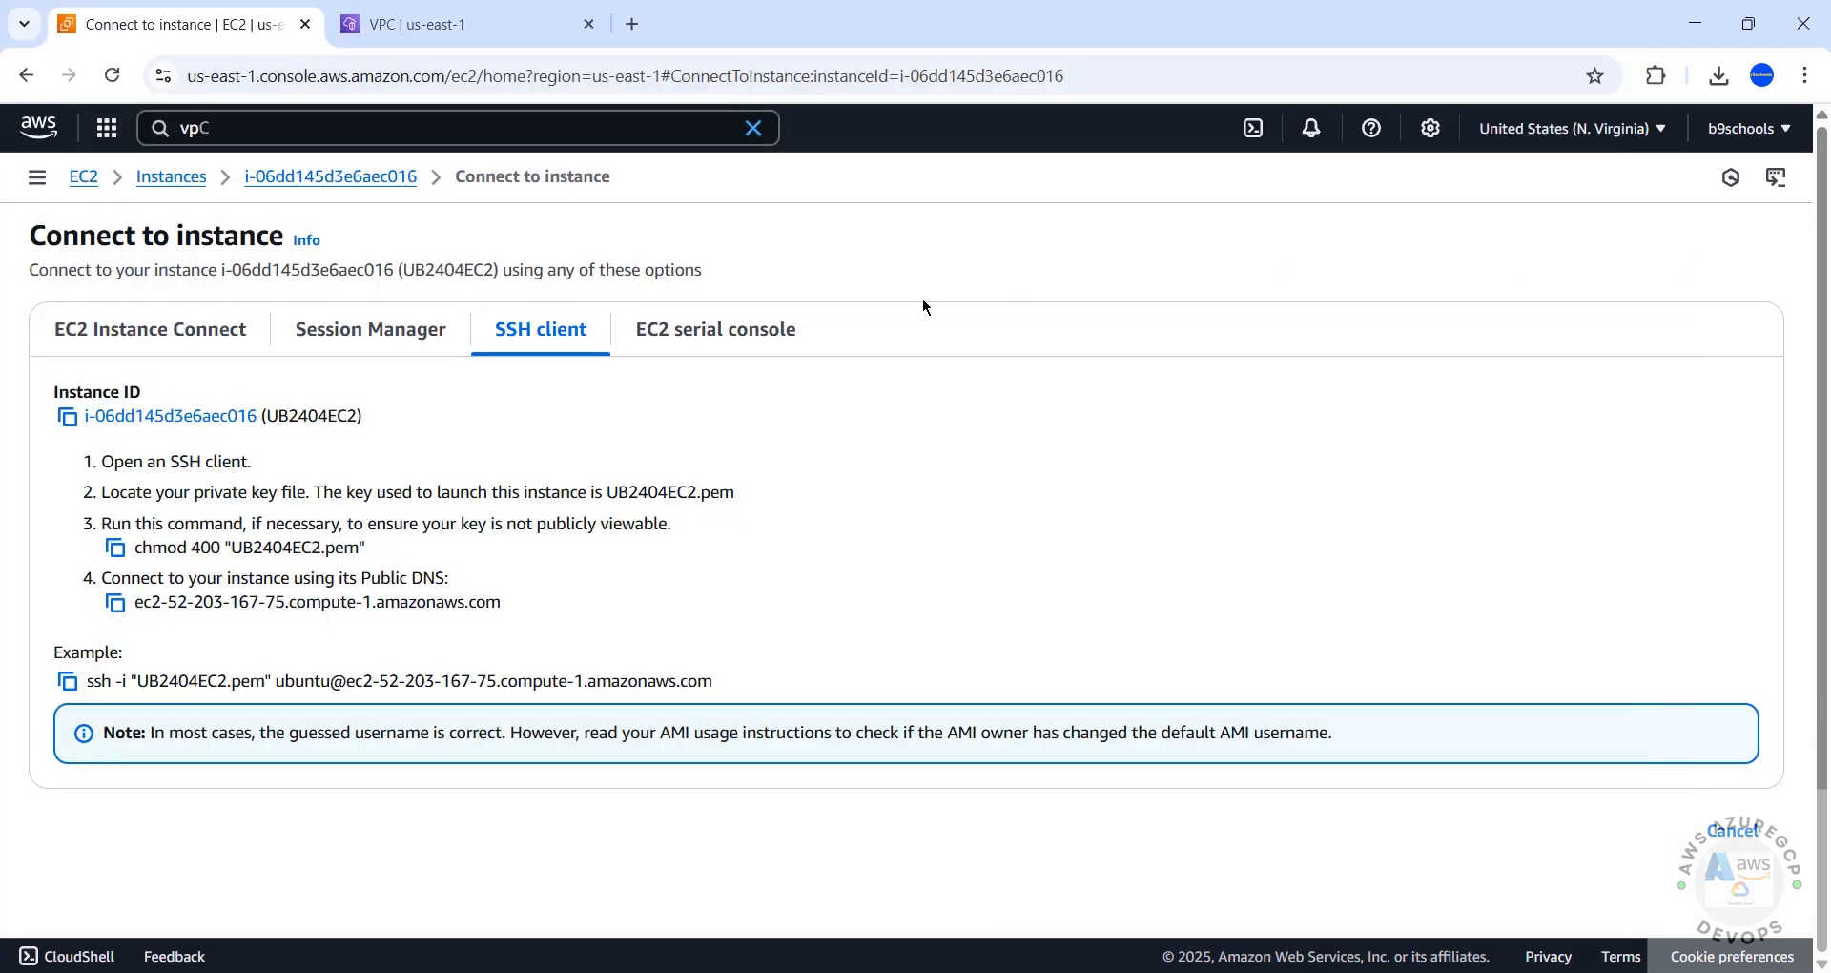
click(339, 177)
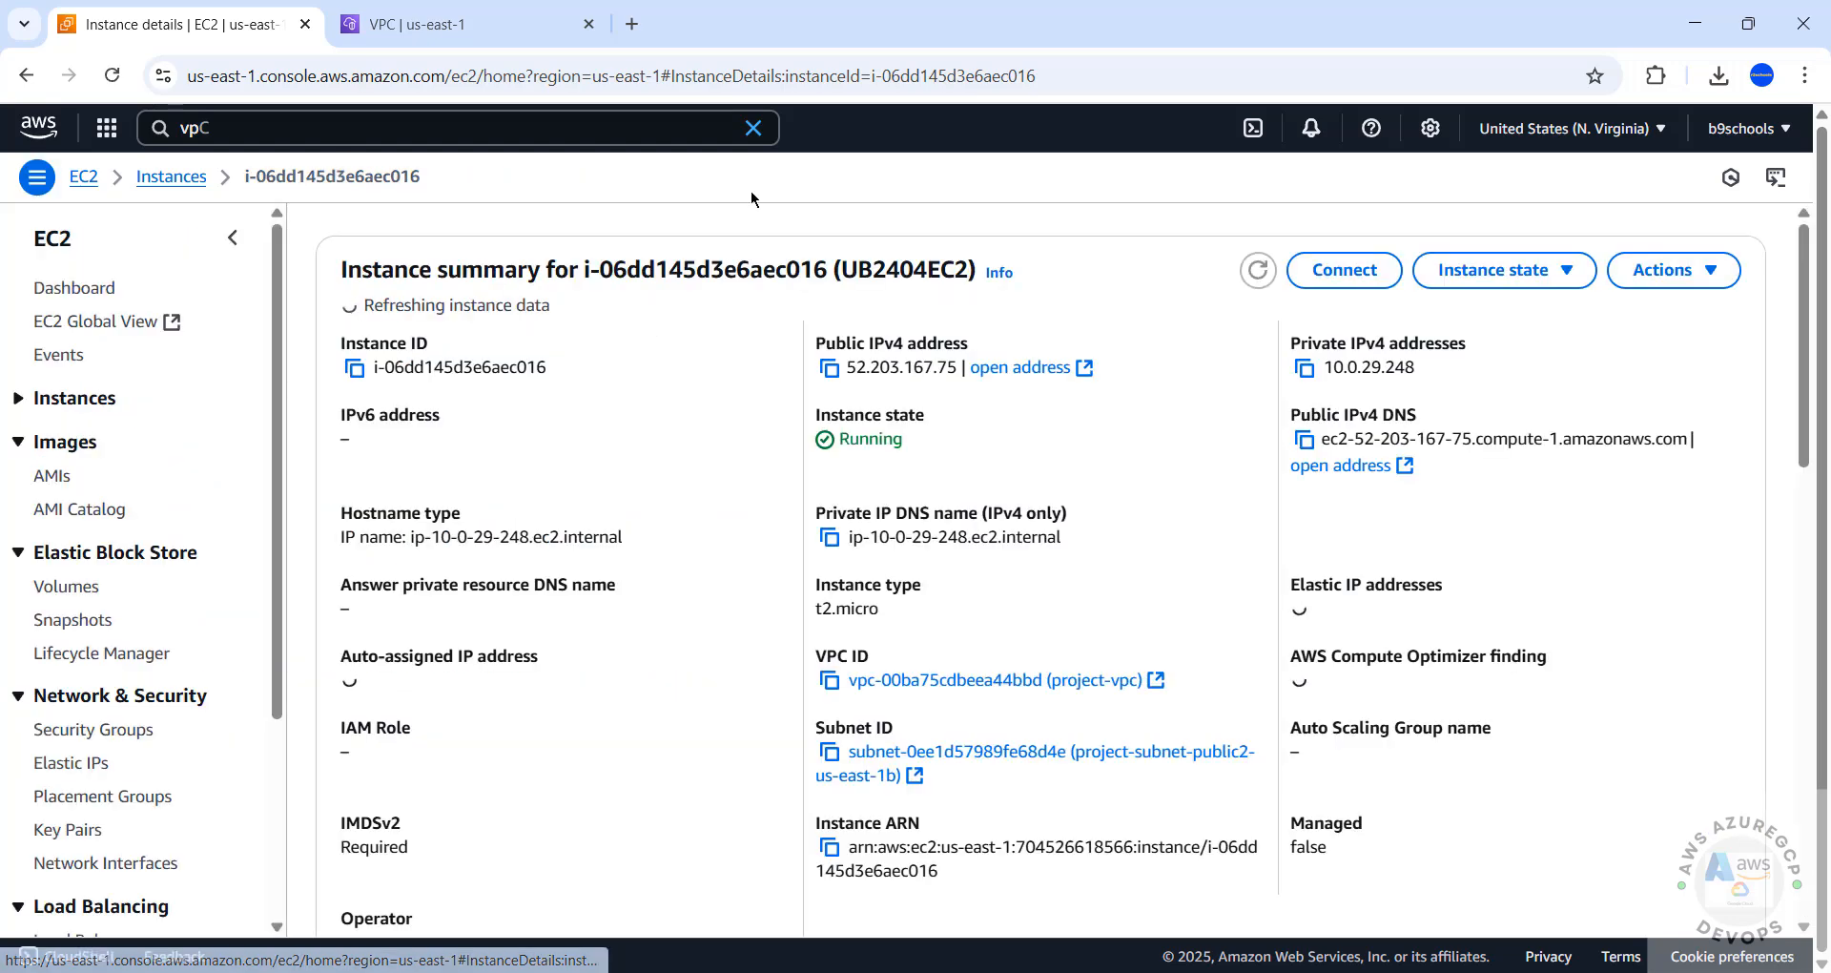
click(1469, 275)
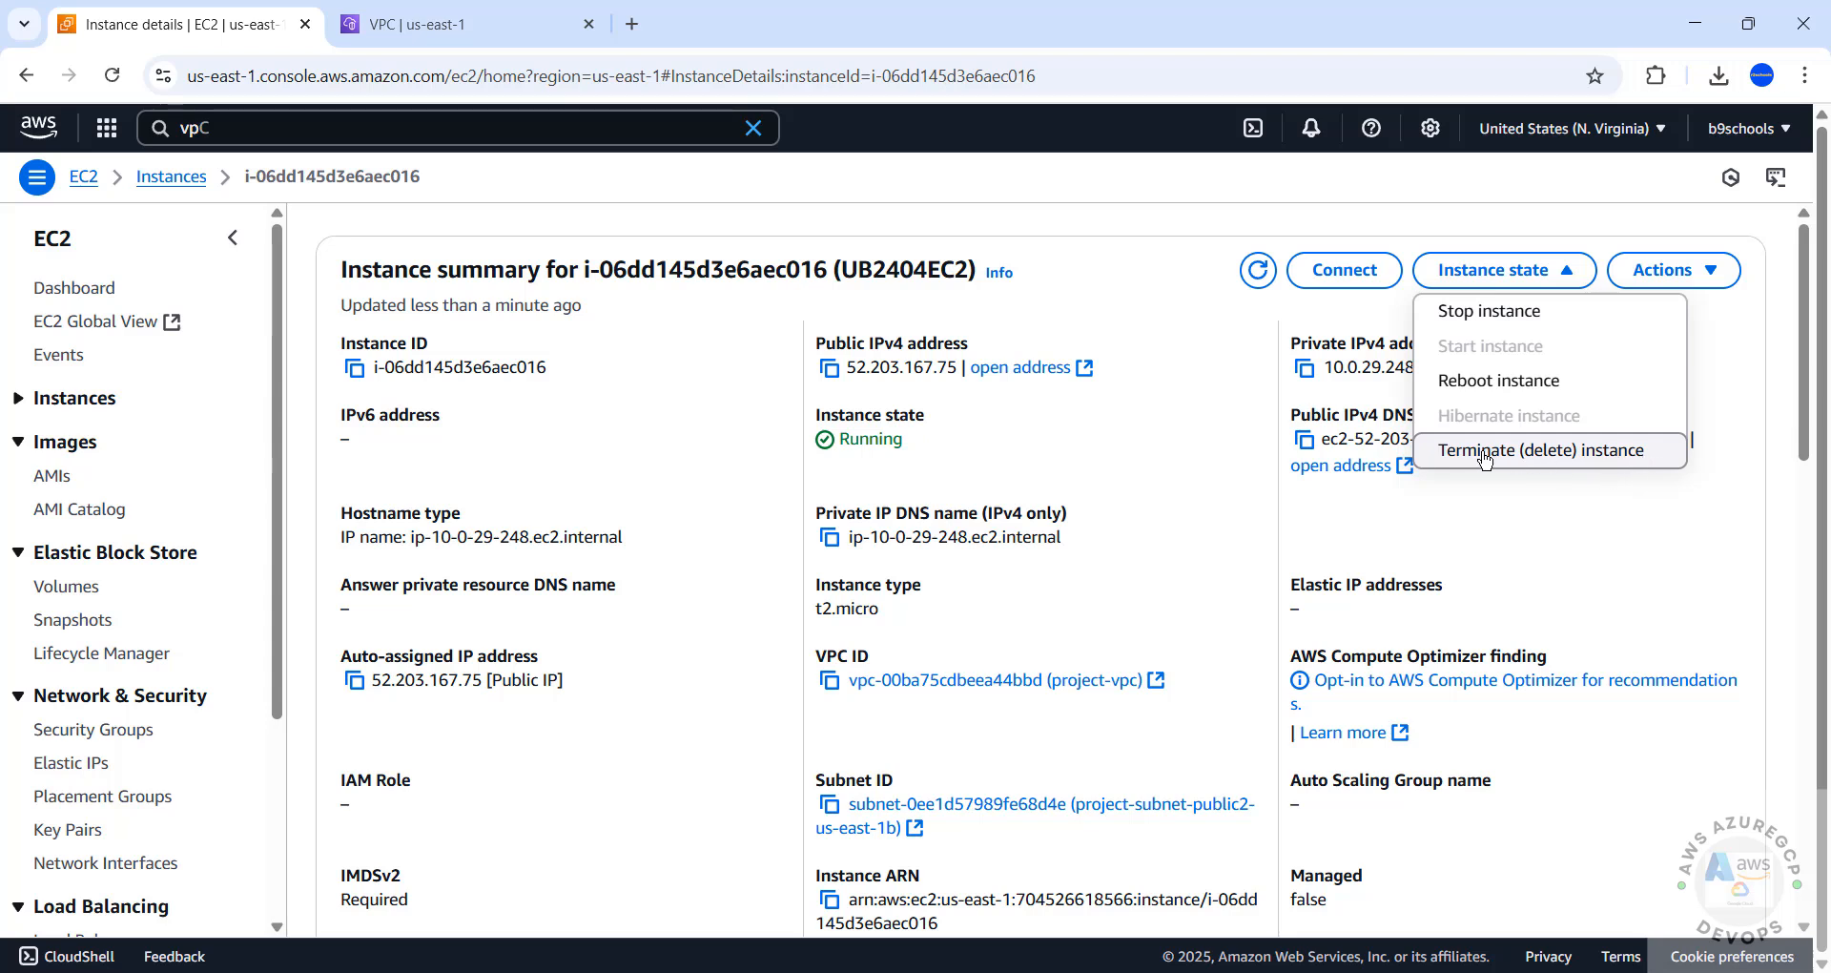
click(1109, 211)
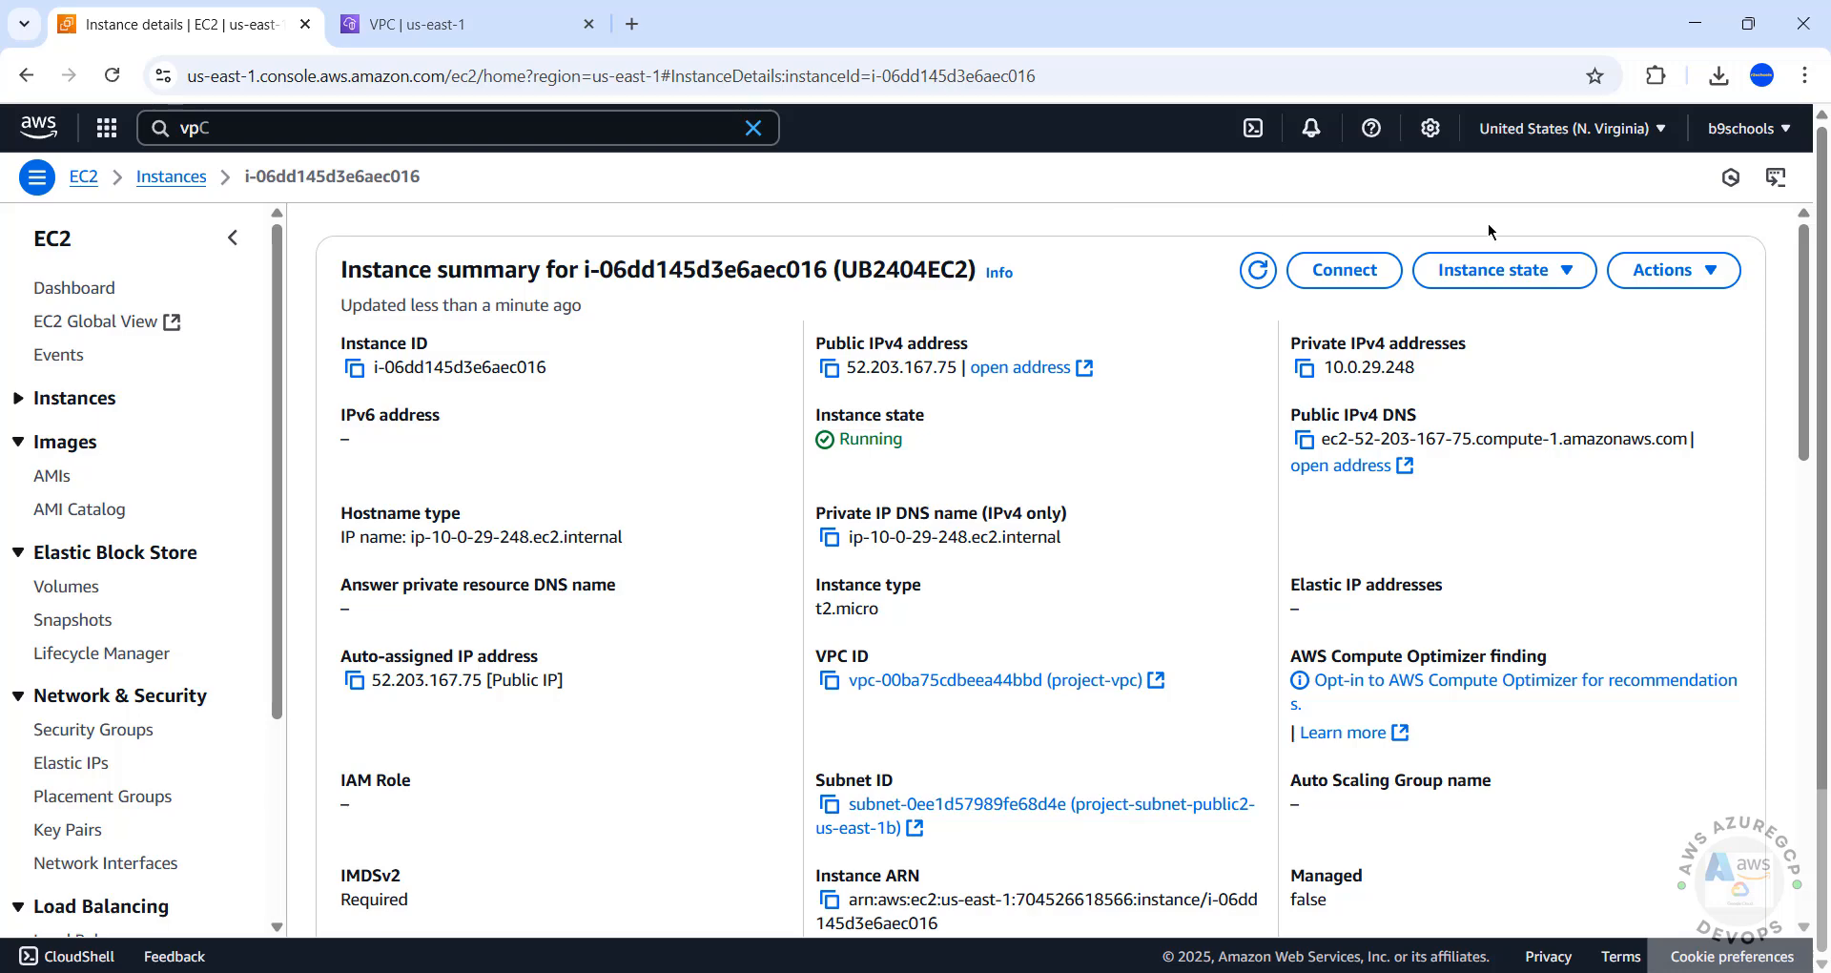
click(456, 27)
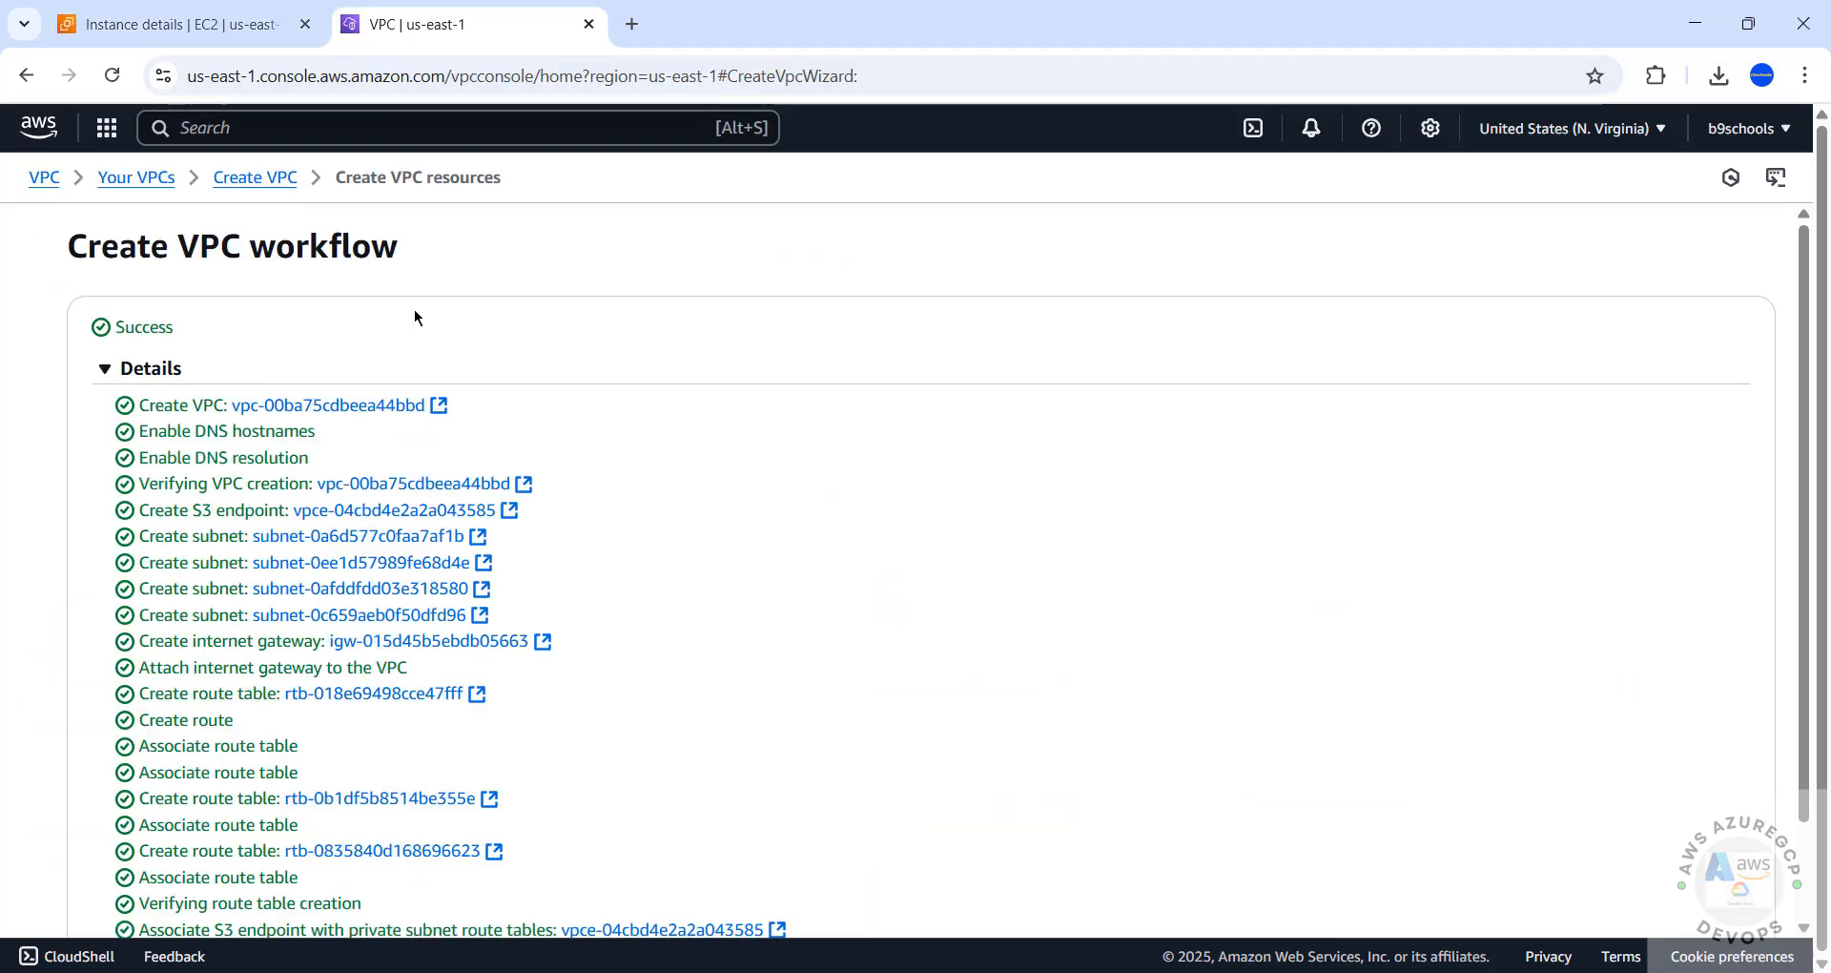
click(217, 31)
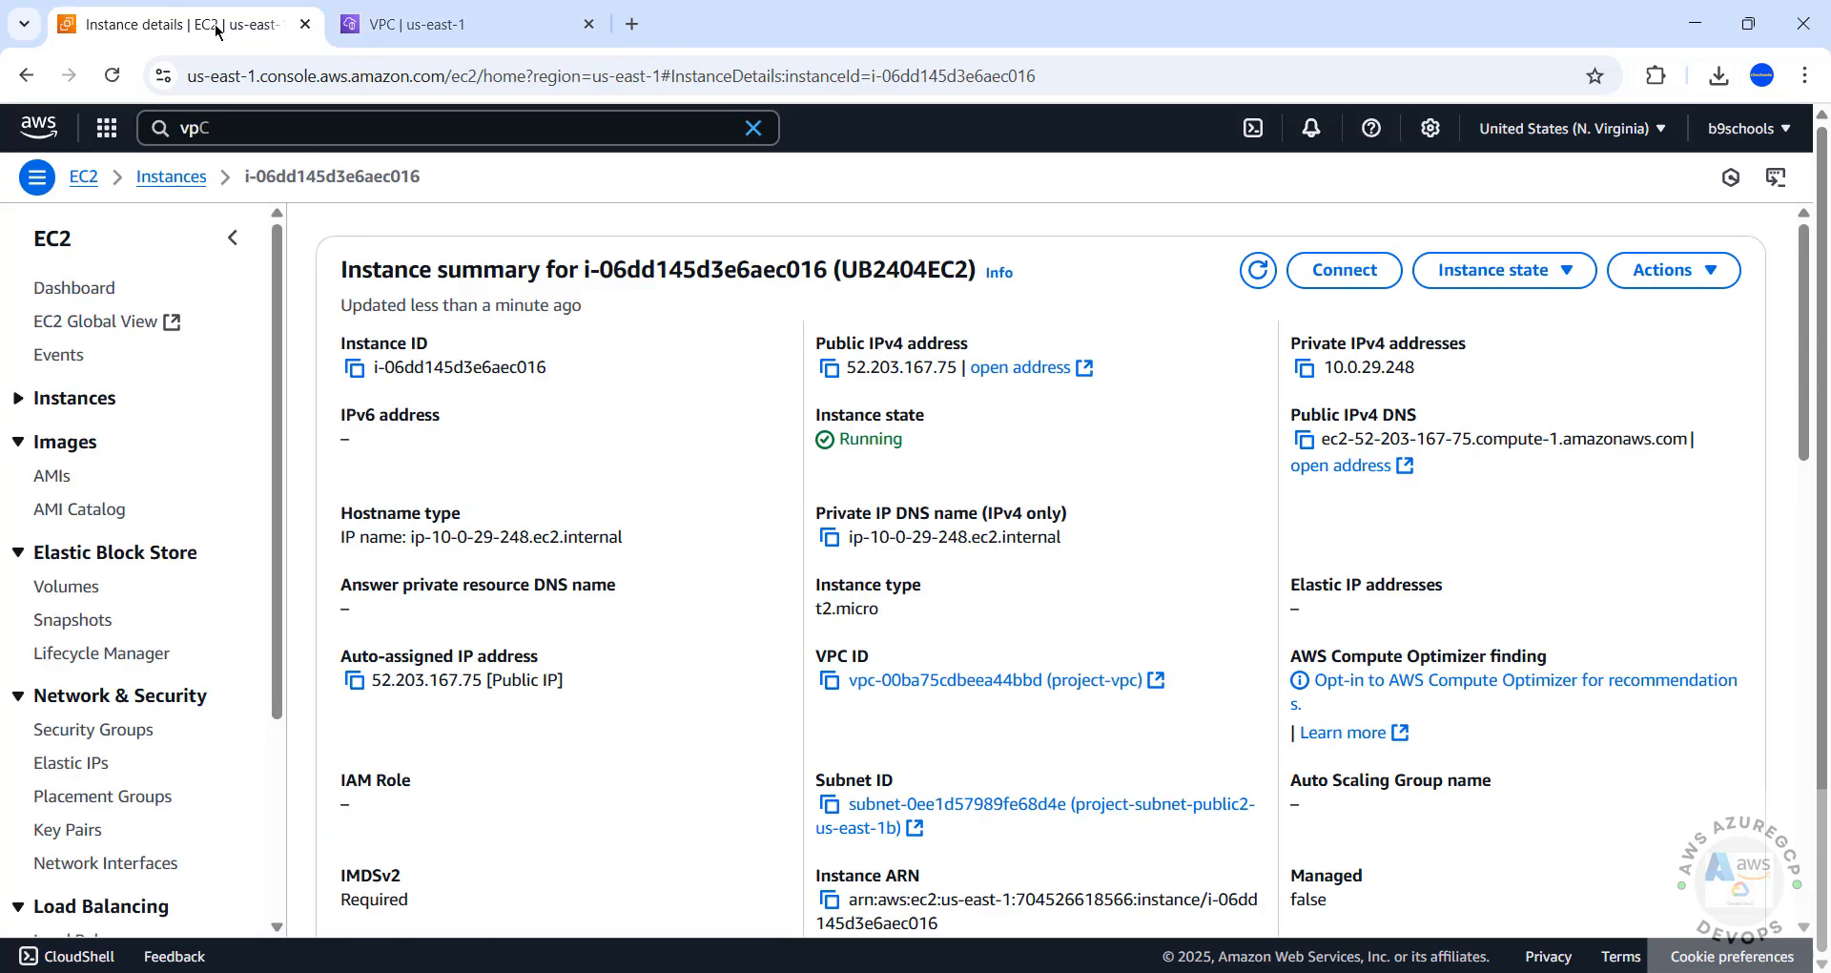